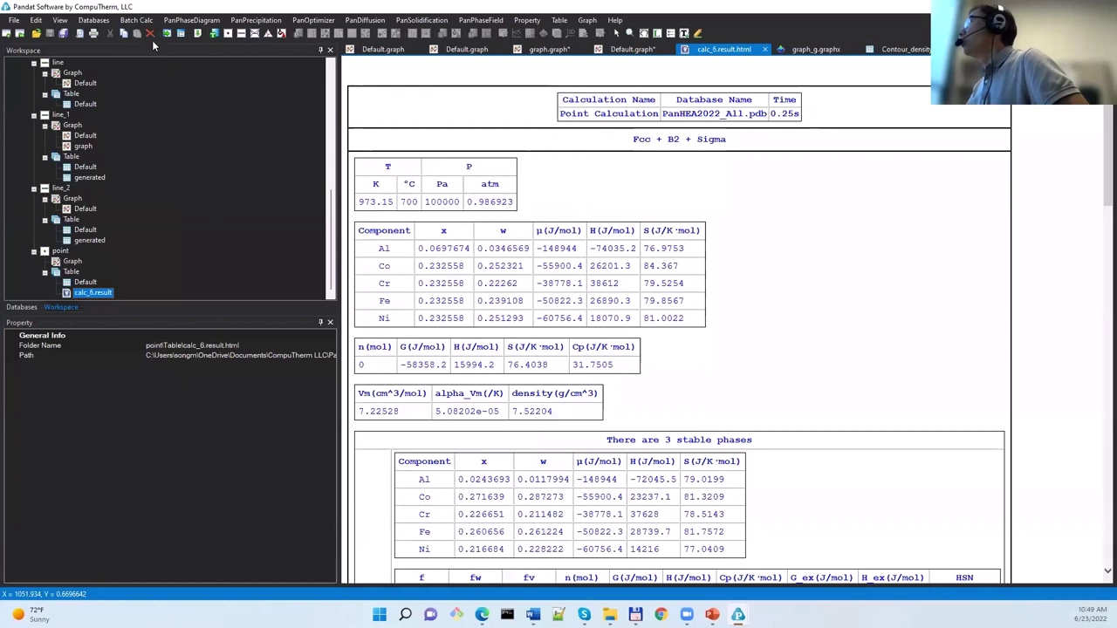
- Load the thermodynamic database PanMg2022_All.pdb from the PanPhaseDiagram_Training folder
left_click(95, 20)
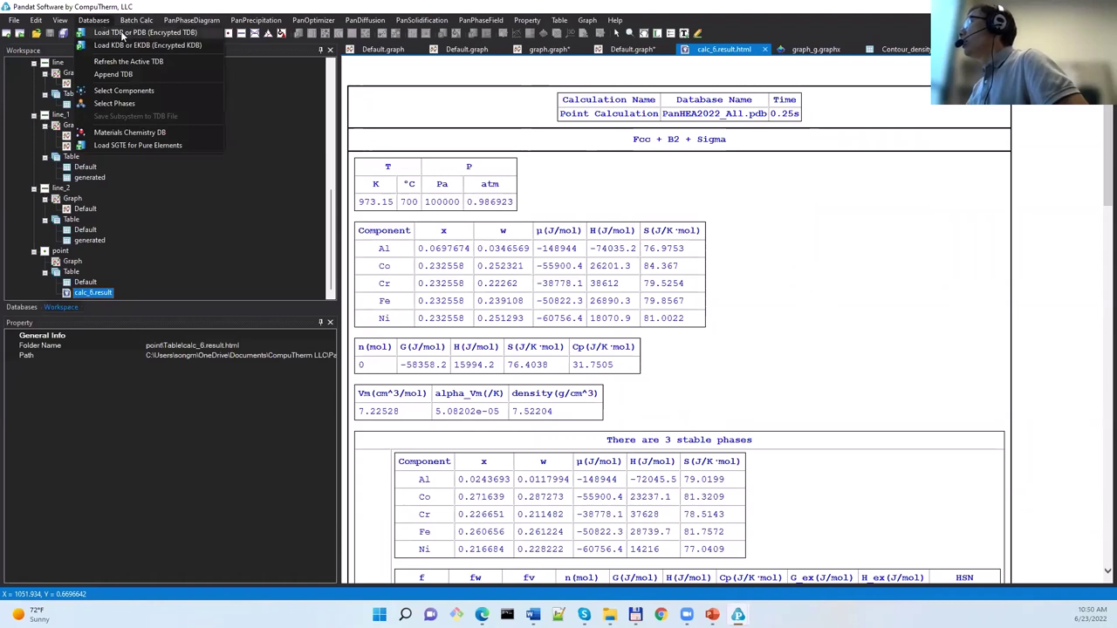
left_click(122, 33)
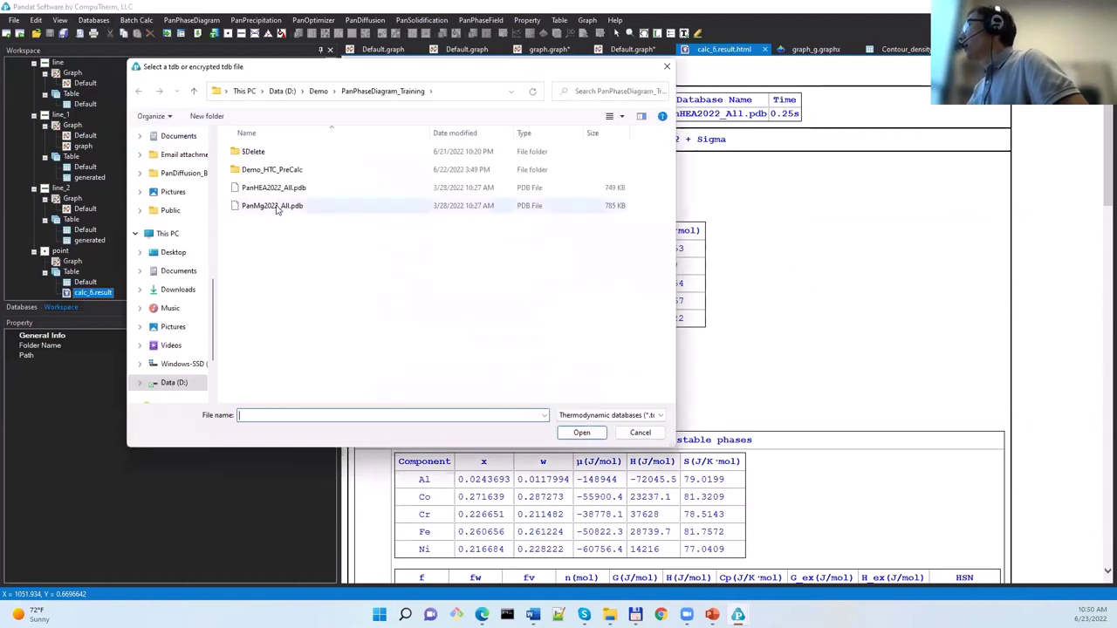
left_click(277, 207)
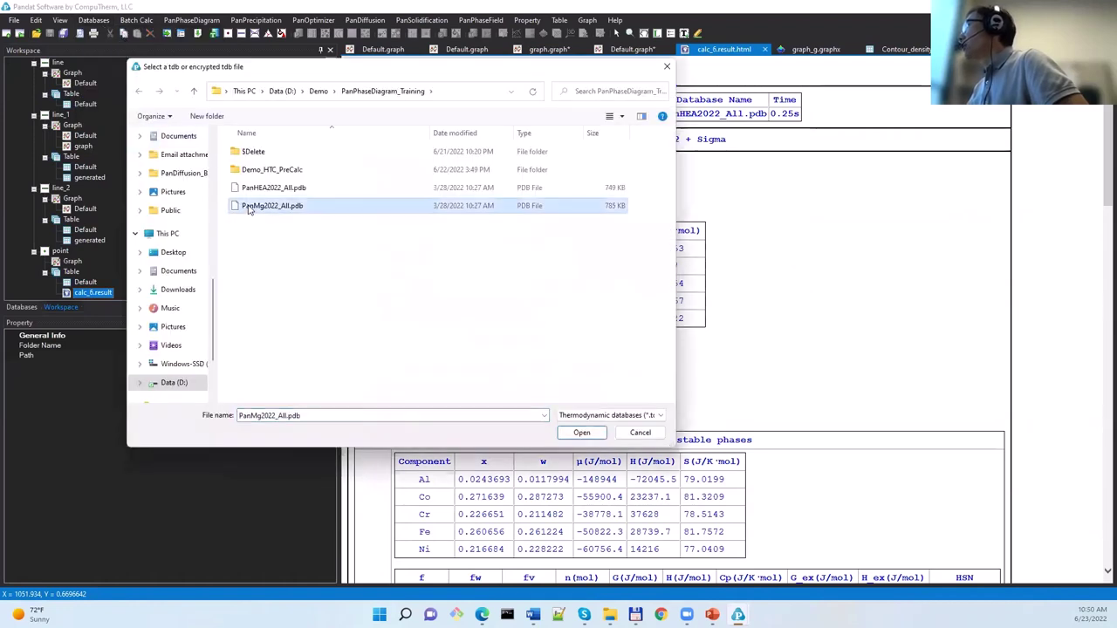
left_click(572, 437)
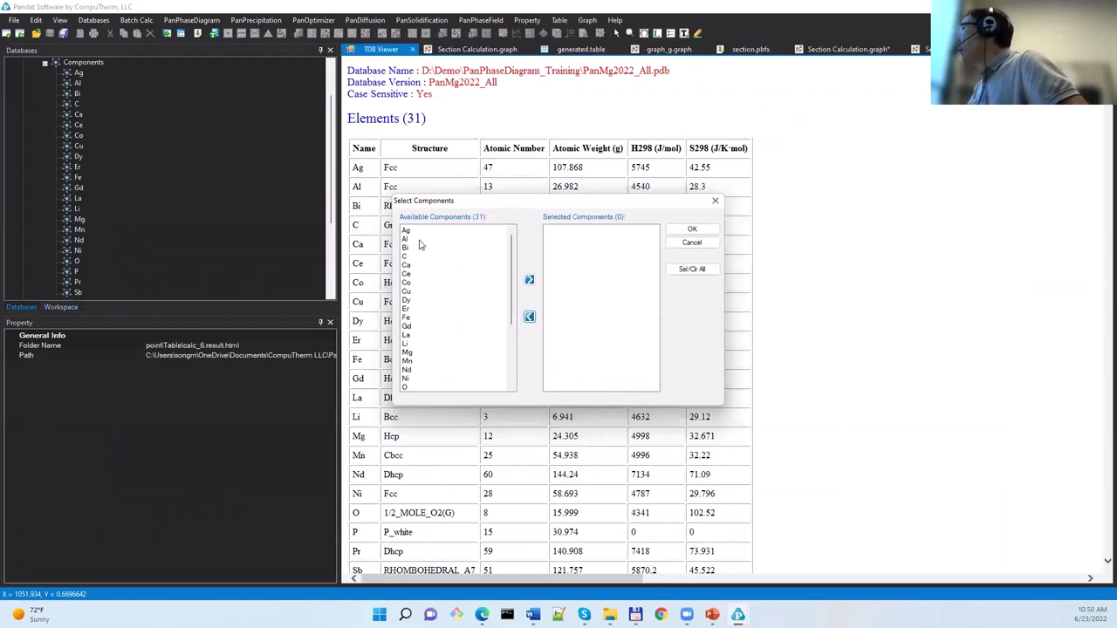
- Select Al, Mg and Sr as the components of the system from the PanMg2022_All database
left_click(420, 239)
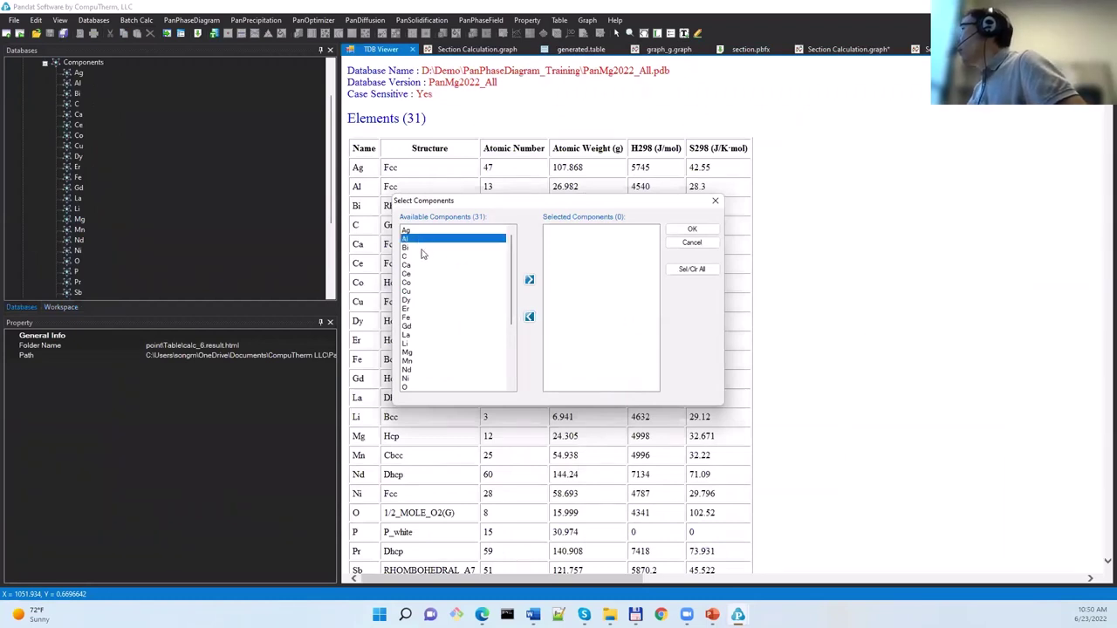
left_click(414, 353)
scroll(434, 299, "down", 4)
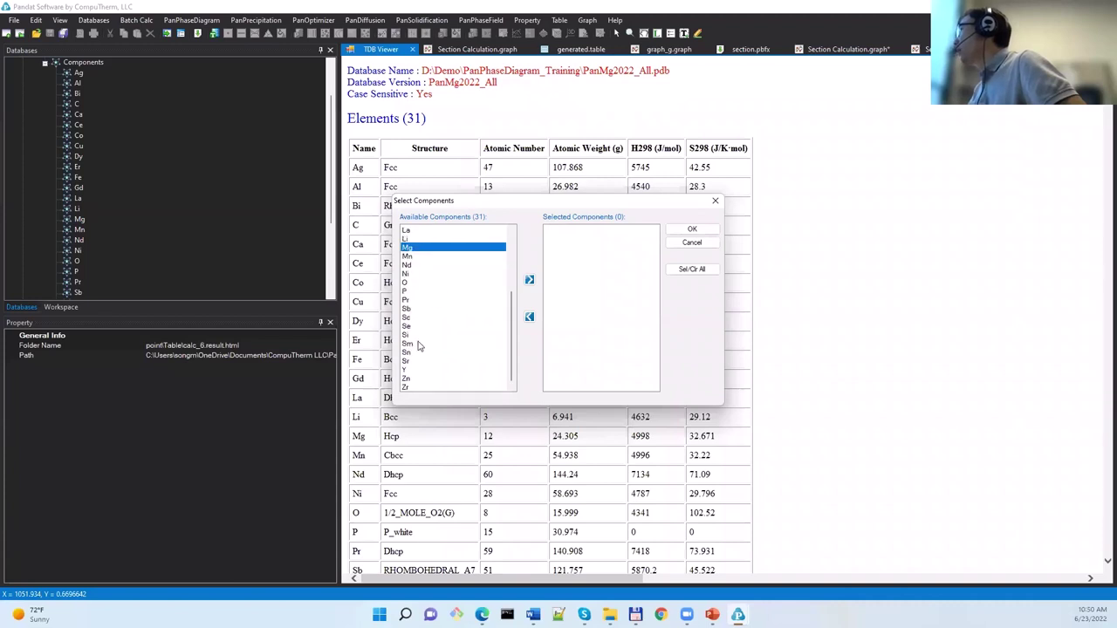
left_click(407, 361, "ctrl")
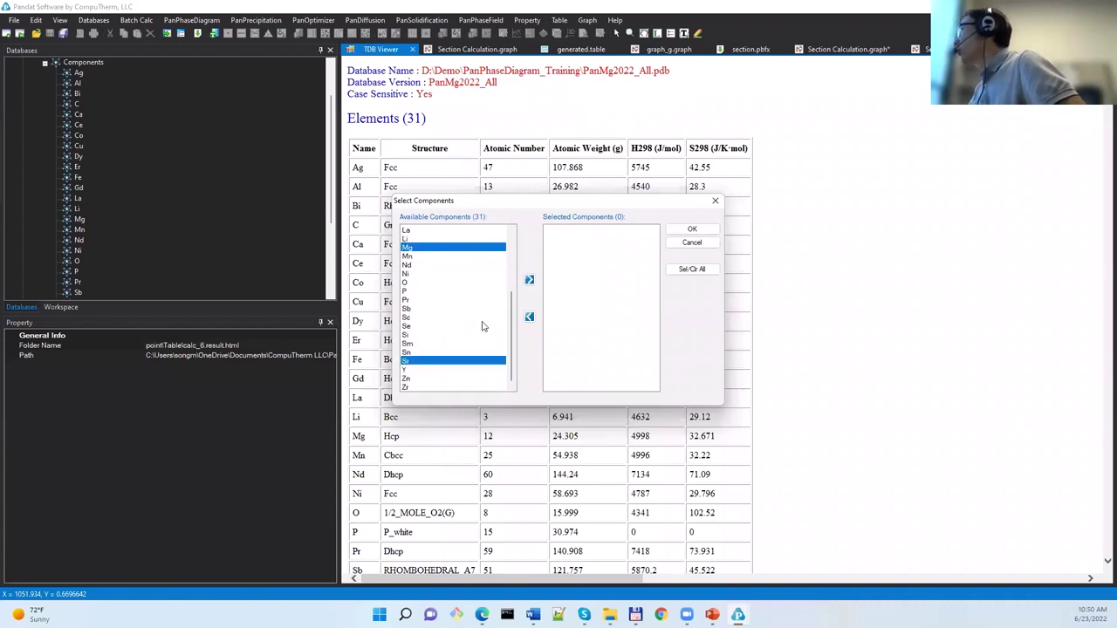
left_click(530, 281)
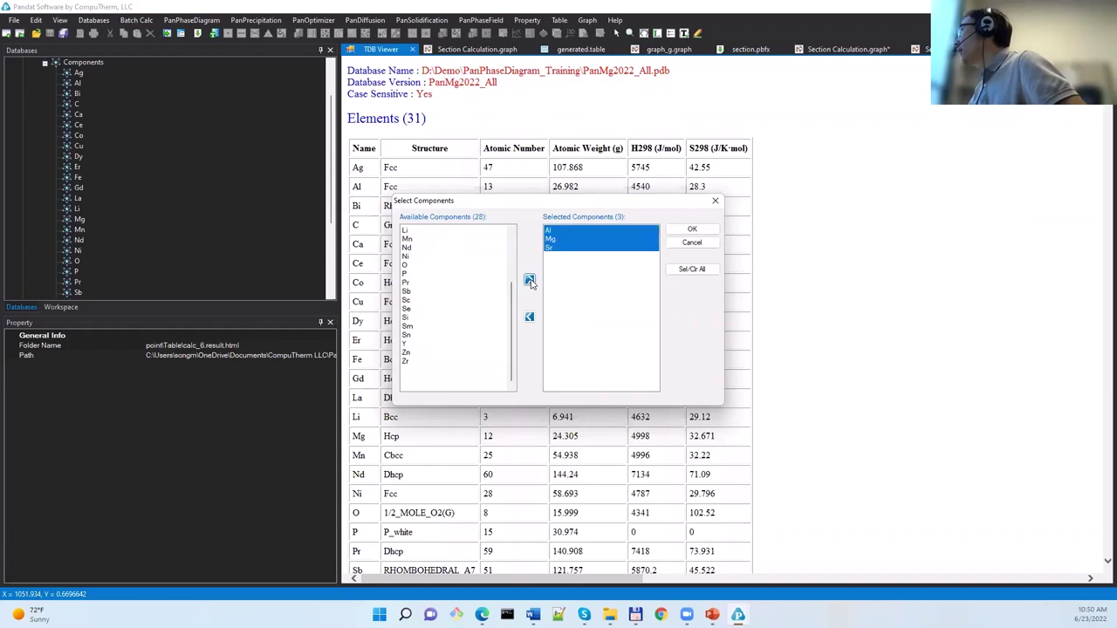
left_click(704, 230)
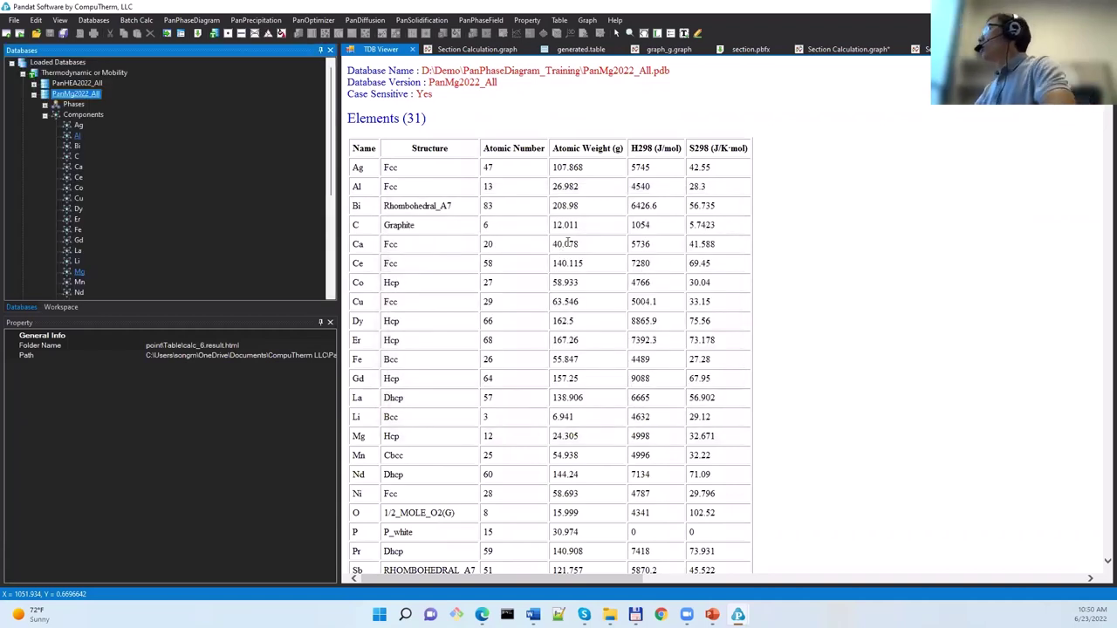
- Set up a Phase Projection calculation and change its composition unit to w%
left_click(208, 24)
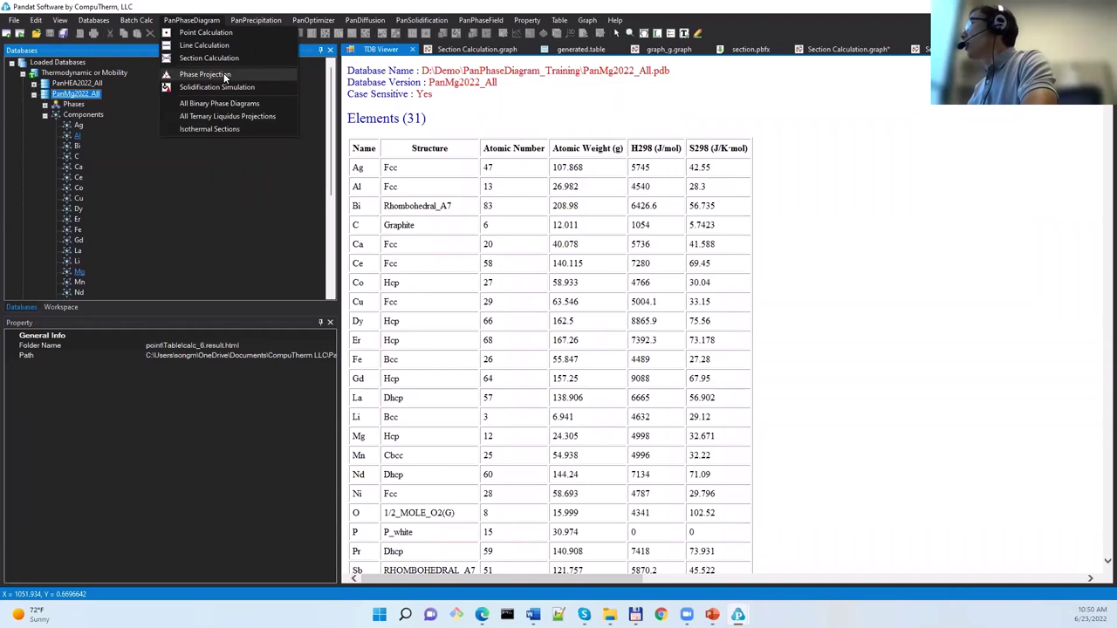
left_click(205, 74)
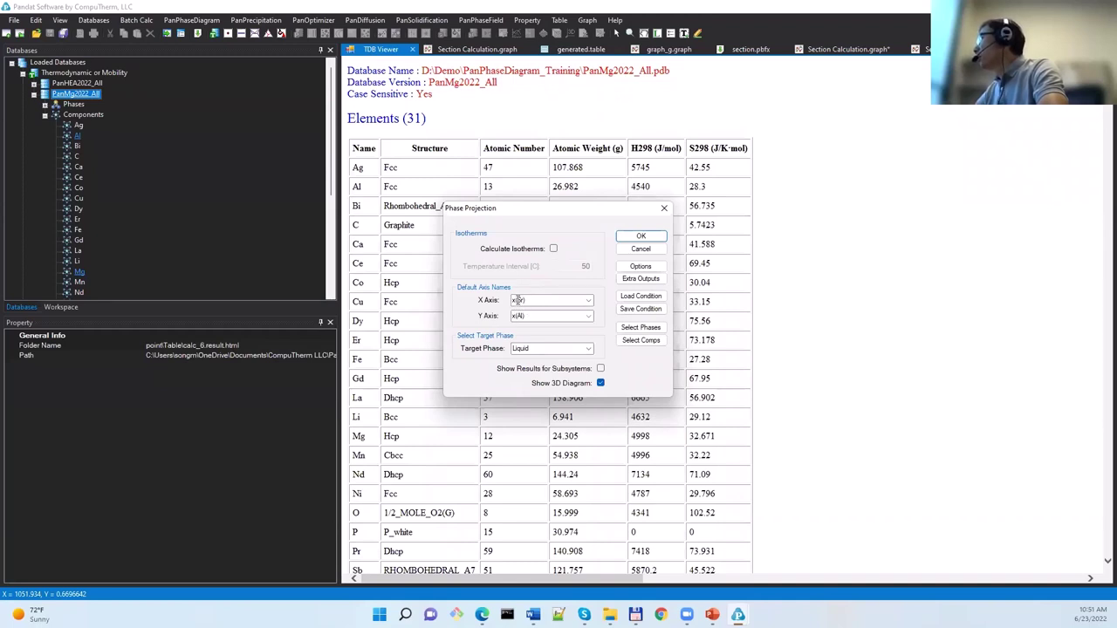
left_click(642, 267)
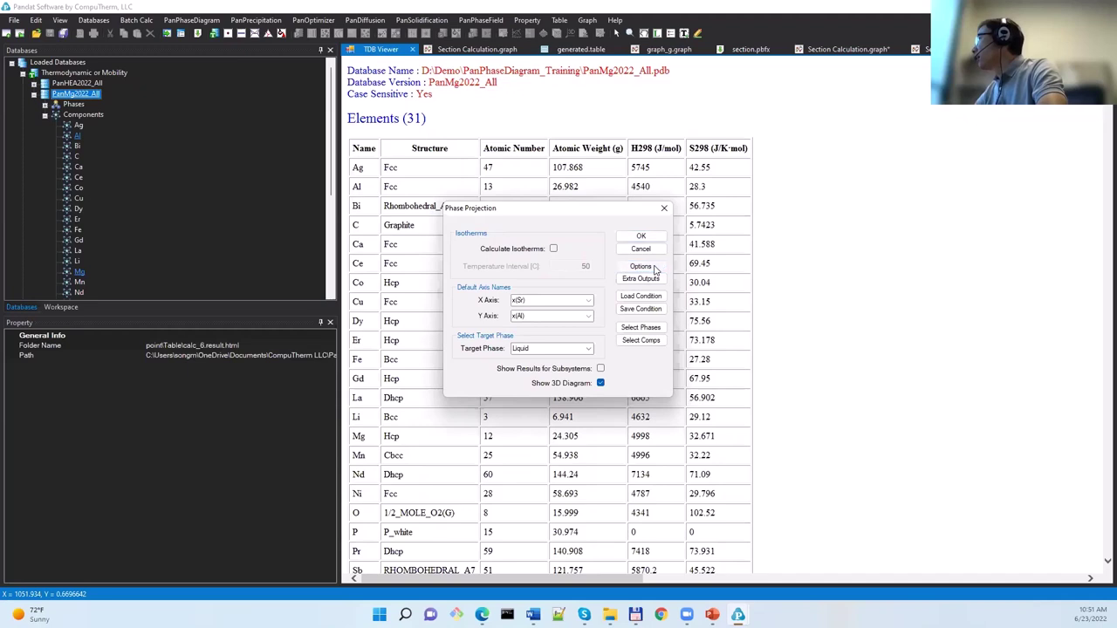
left_click(609, 303)
left_click(698, 425)
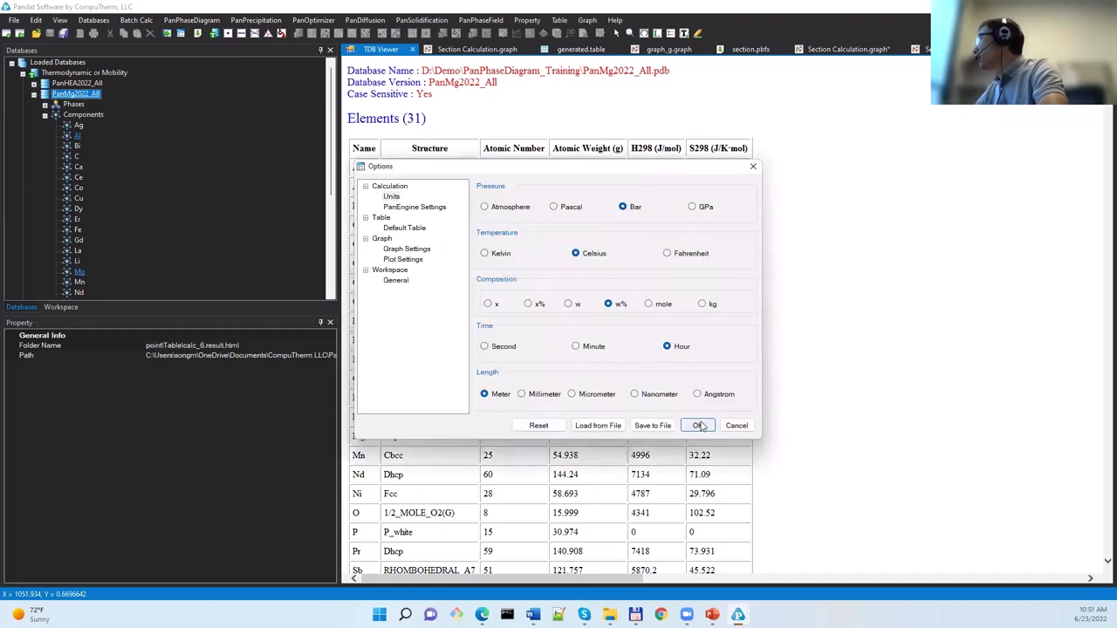
left_click(698, 425)
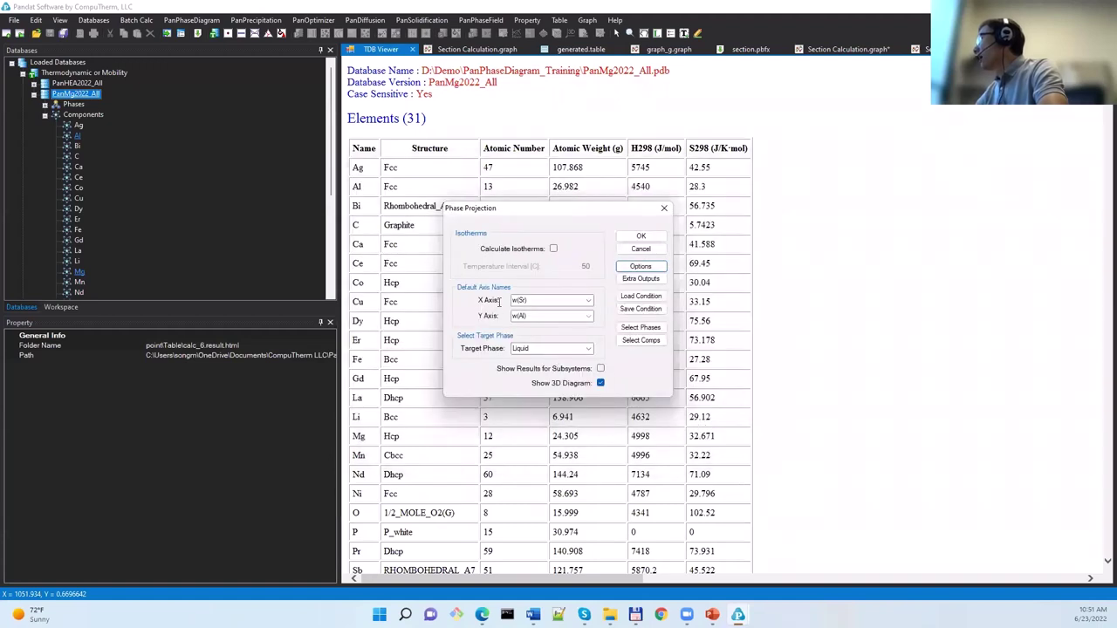
- Set the projection's X axis to w(Al) and Y axis to w(Sr), keeping Liquid as the target phase
left_click(591, 301)
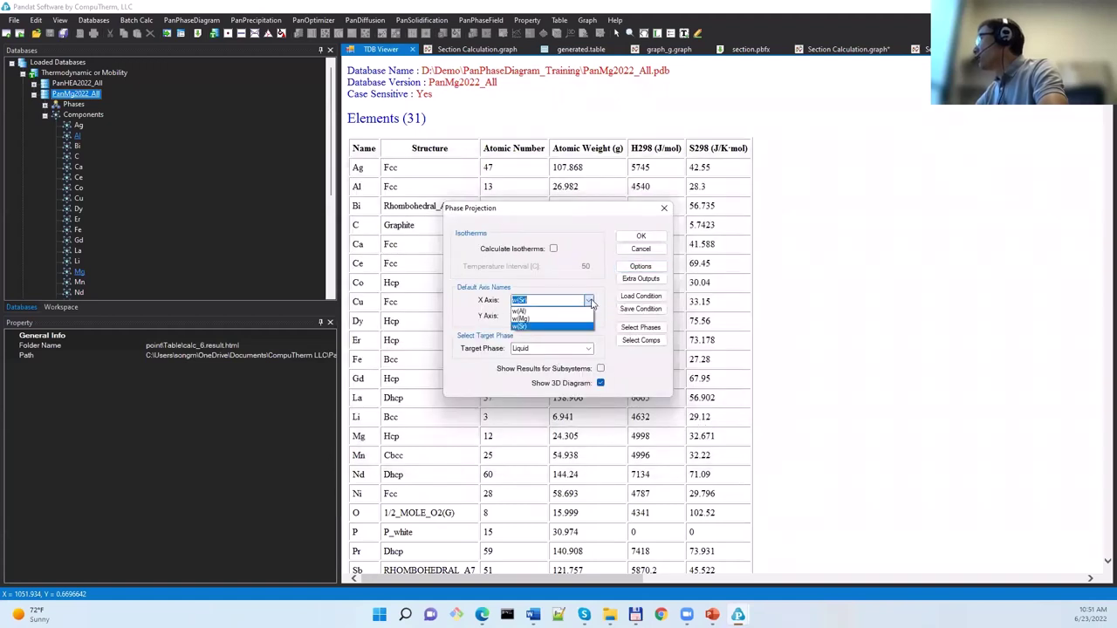
left_click(556, 312)
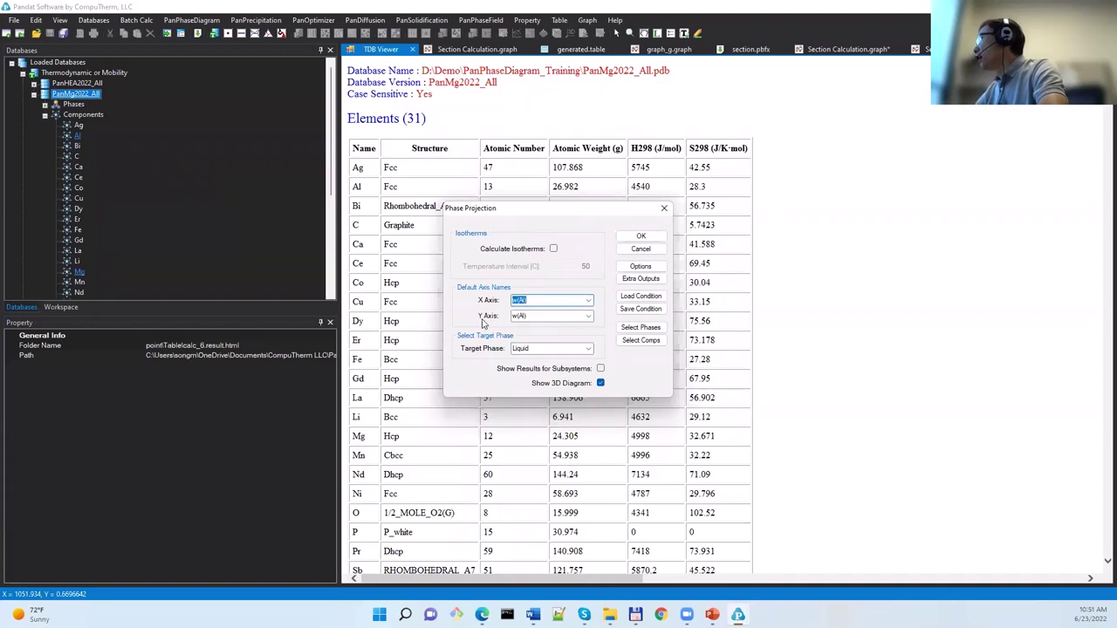
left_click(589, 316)
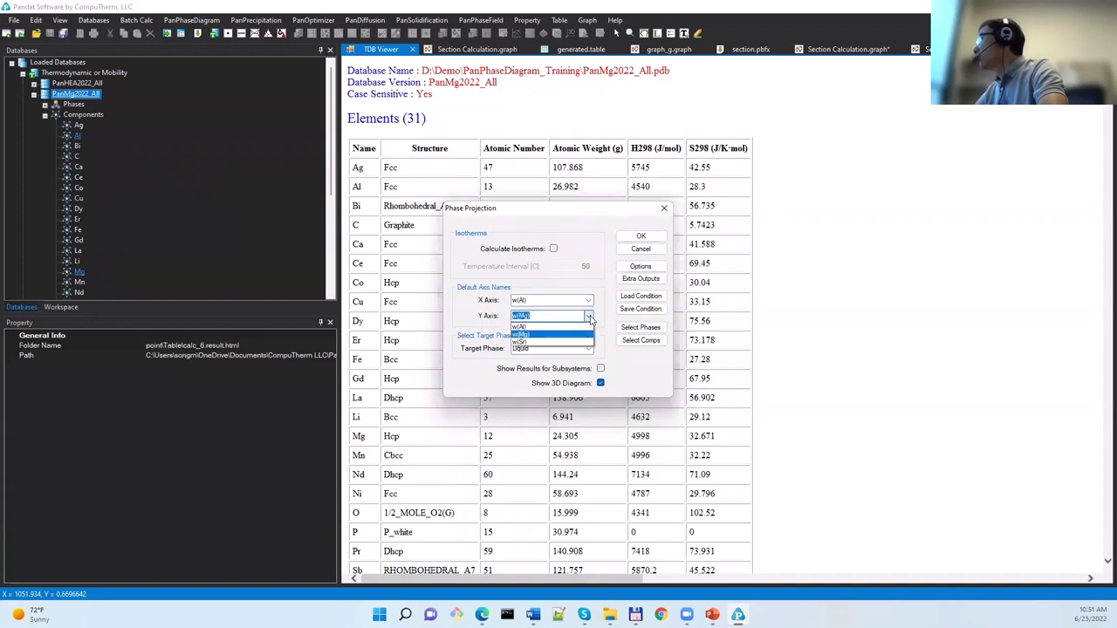
left_click(545, 341)
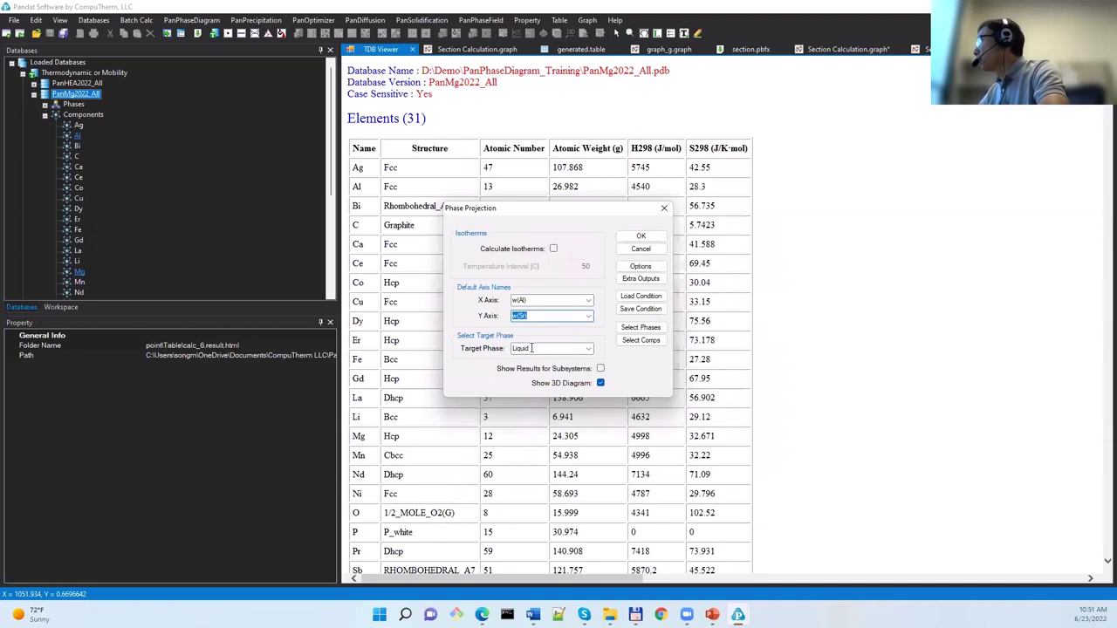
left_click(589, 349)
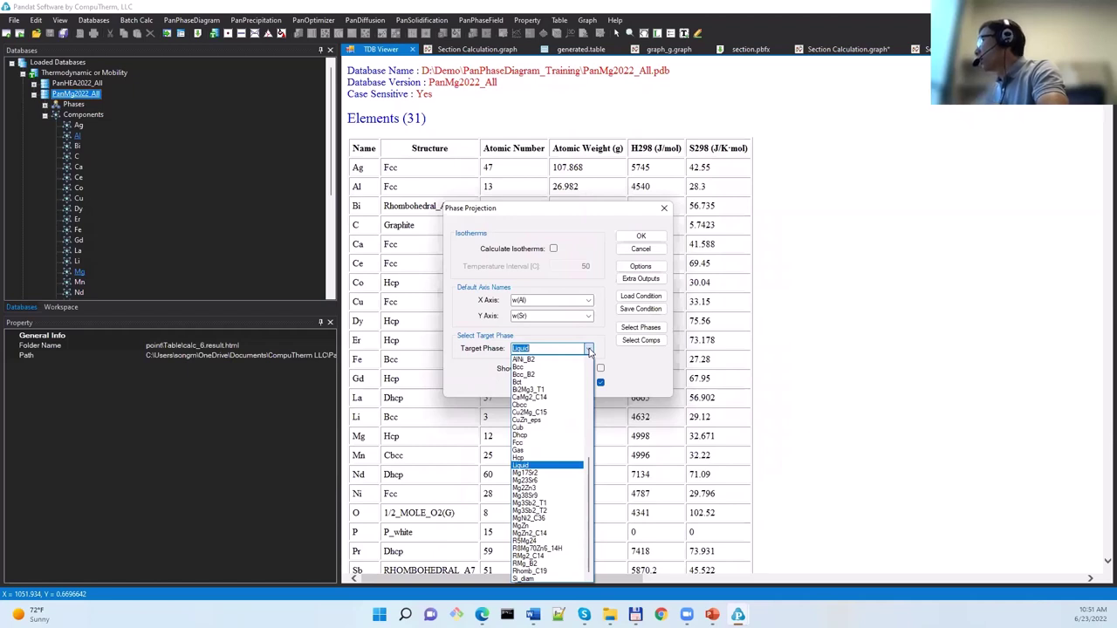
left_click(589, 349)
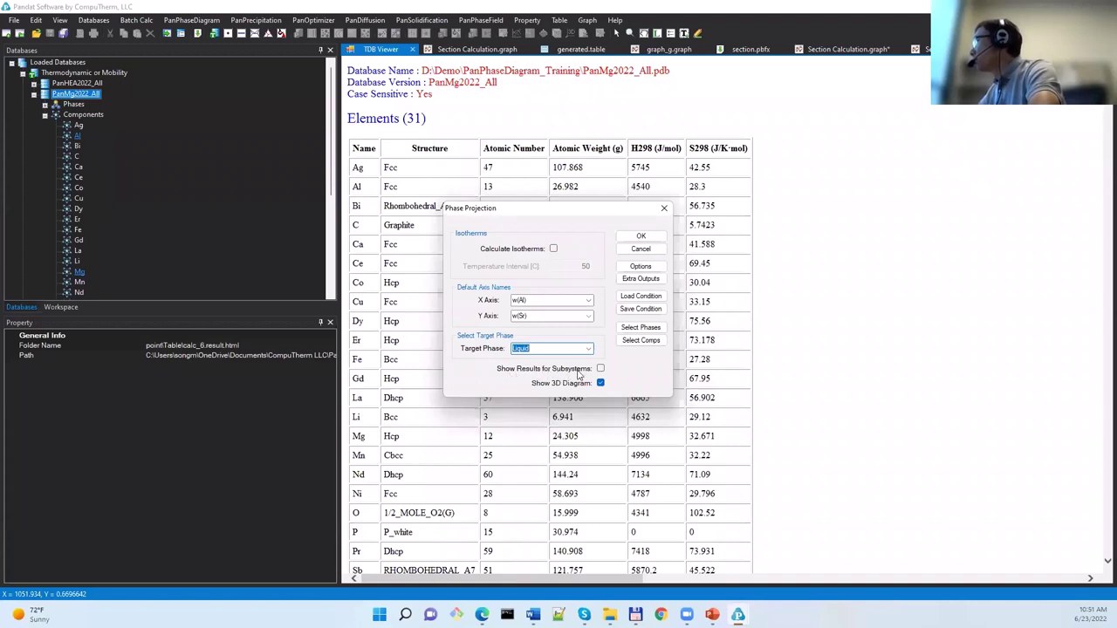
- Enable results for subsystems, leave isotherm calculation off, and run the phase projection
left_click(601, 369)
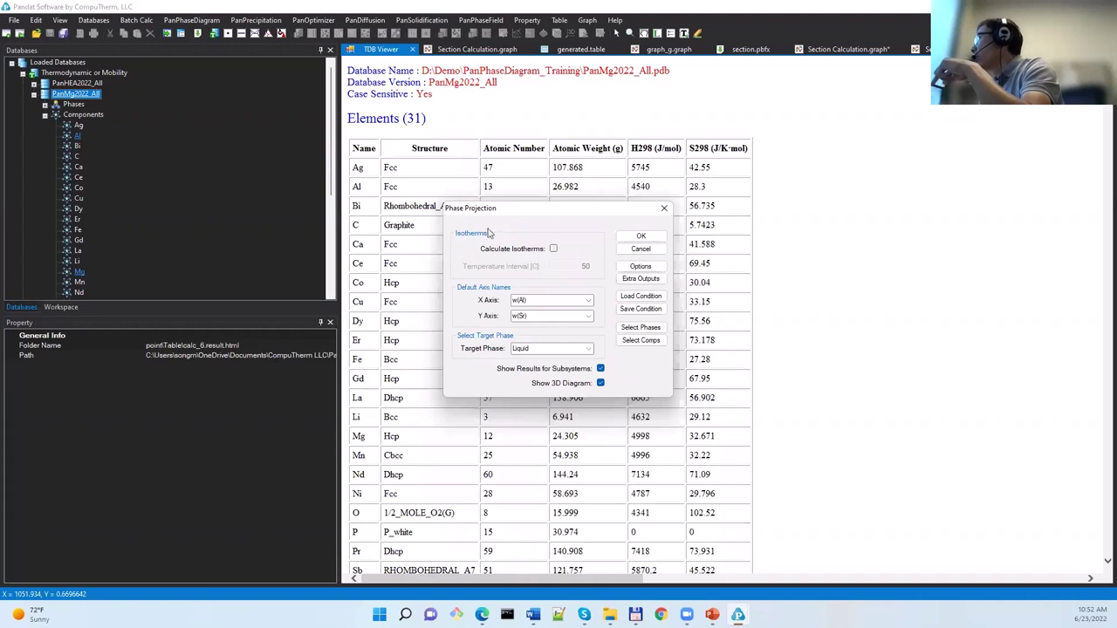
left_click(553, 249)
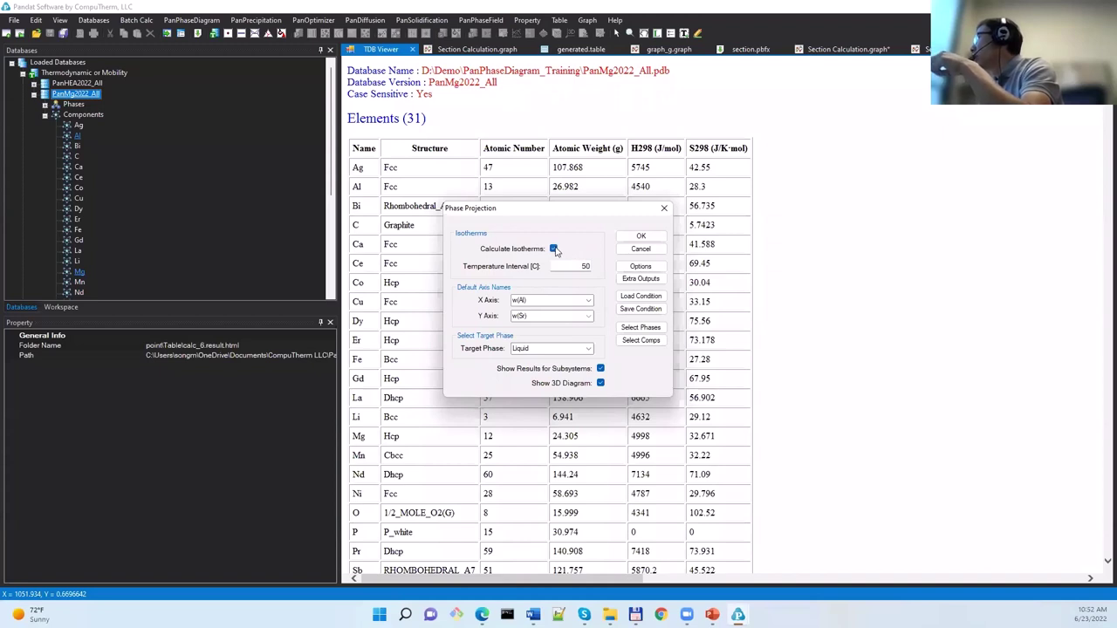
left_click(554, 250)
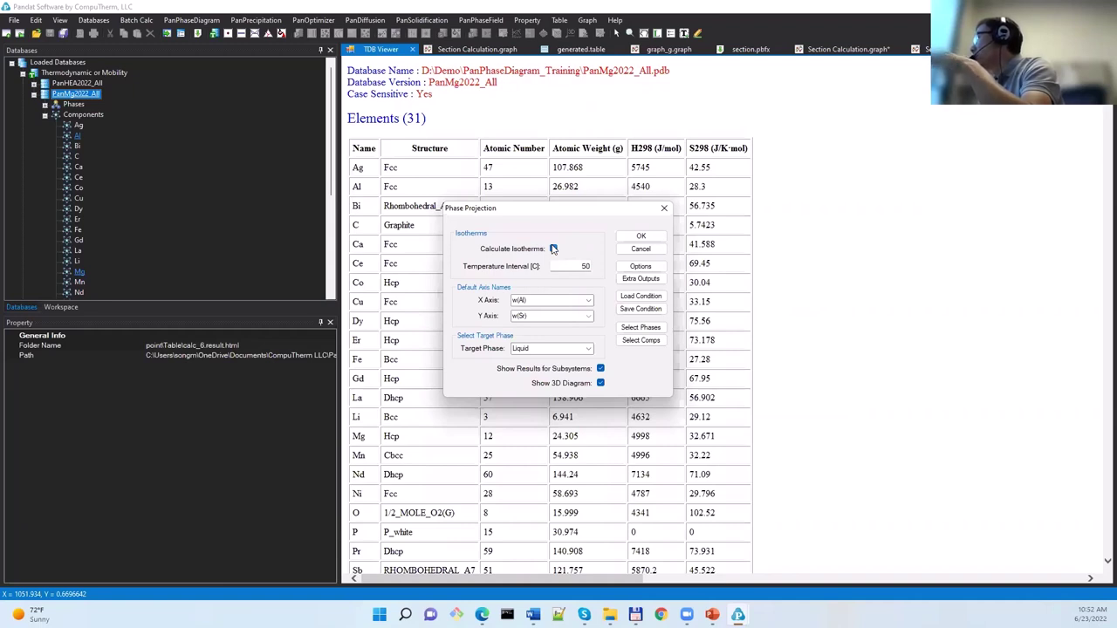
left_click(554, 249)
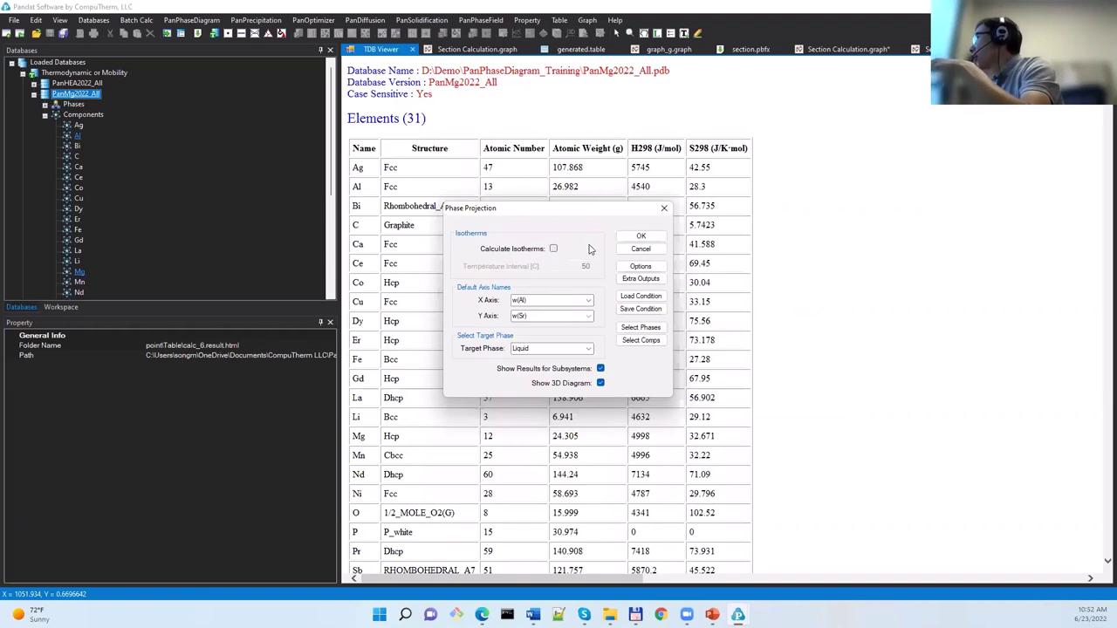
left_click(642, 236)
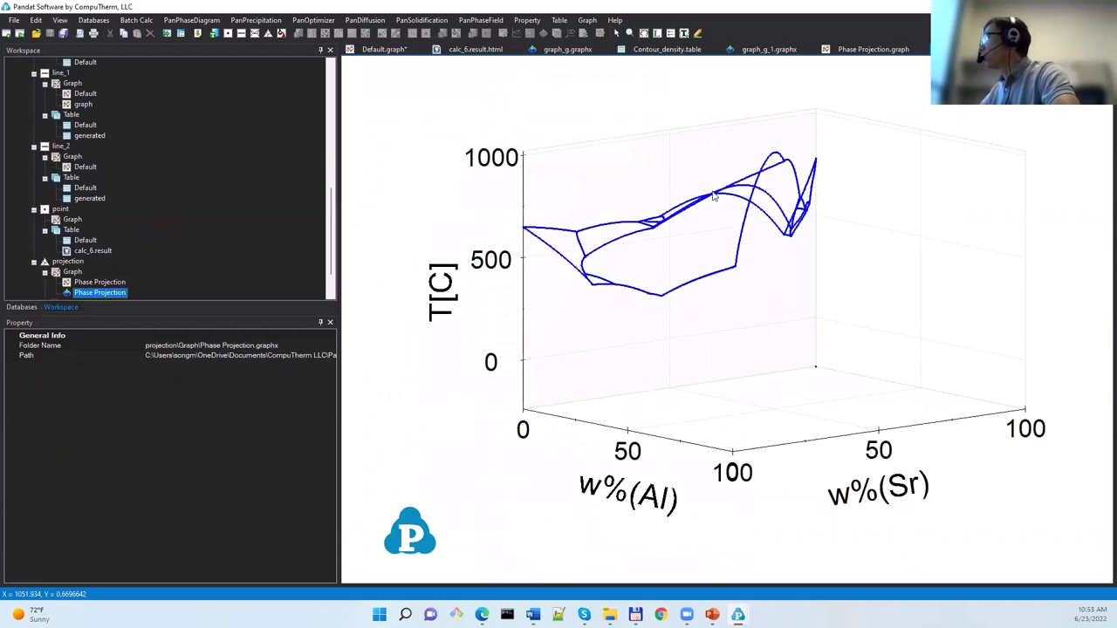
- Rotate the 3D phase projection diagram to examine its curves from different directions
left_click_drag(662, 187, 770, 208)
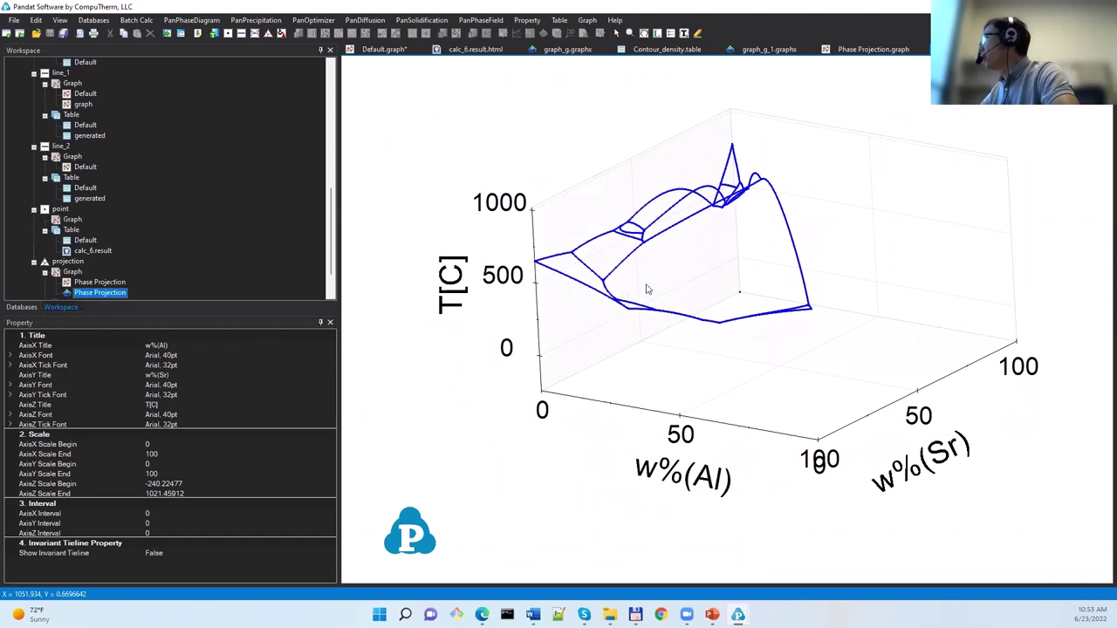
left_click_drag(682, 262, 619, 264)
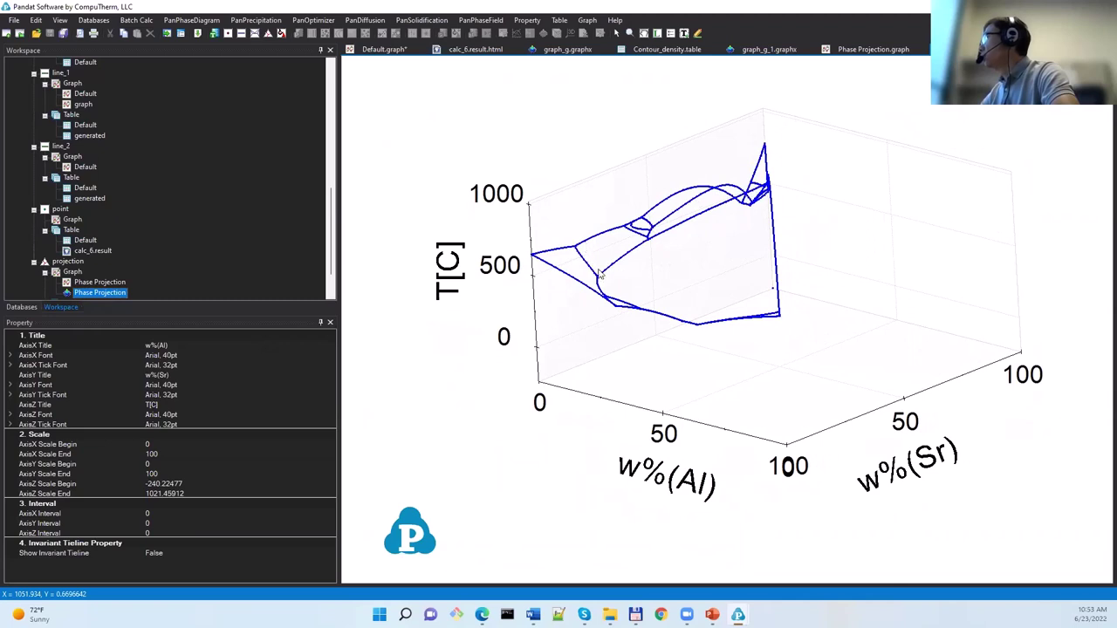
left_click_drag(611, 266, 459, 256)
- Open the 2D Phase Projection graph and set its Triangular Plot property to False
left_click(103, 282)
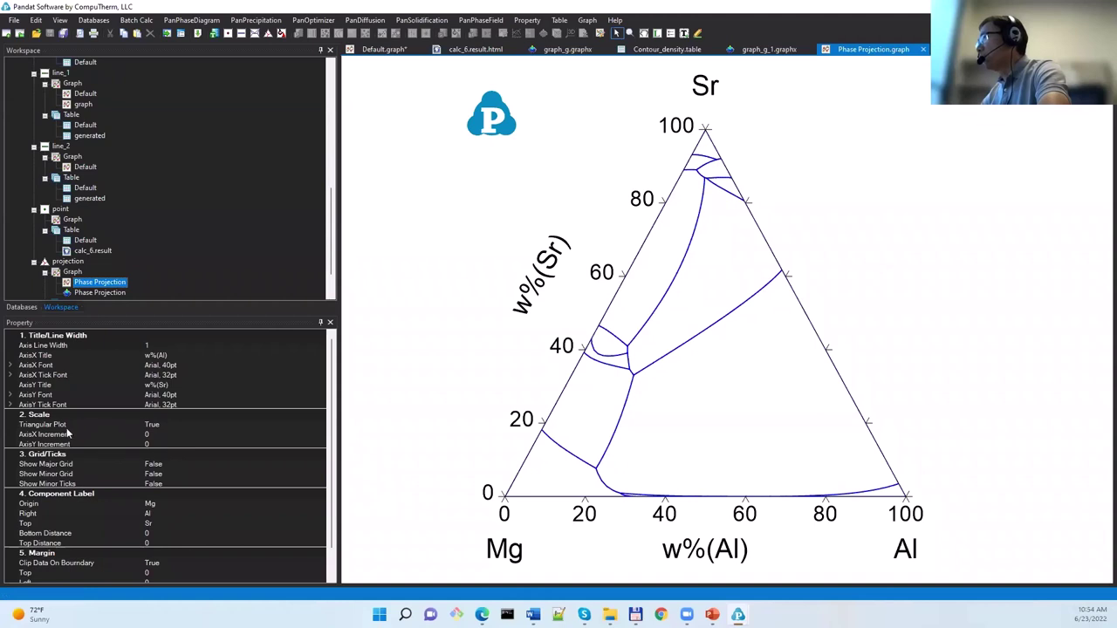
left_click(286, 425)
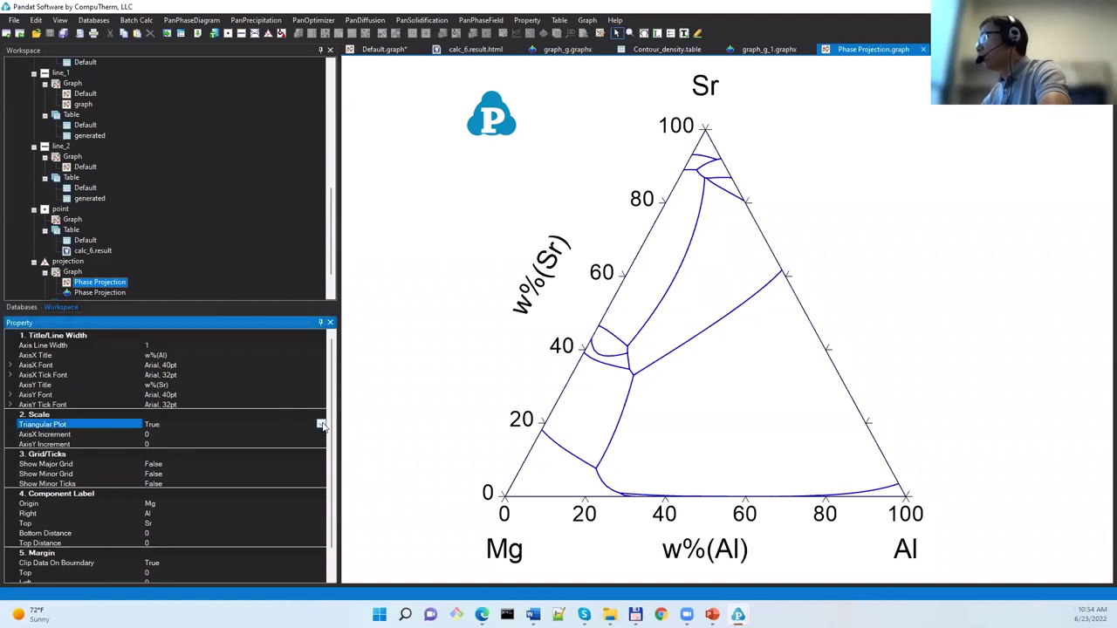
left_click(322, 425)
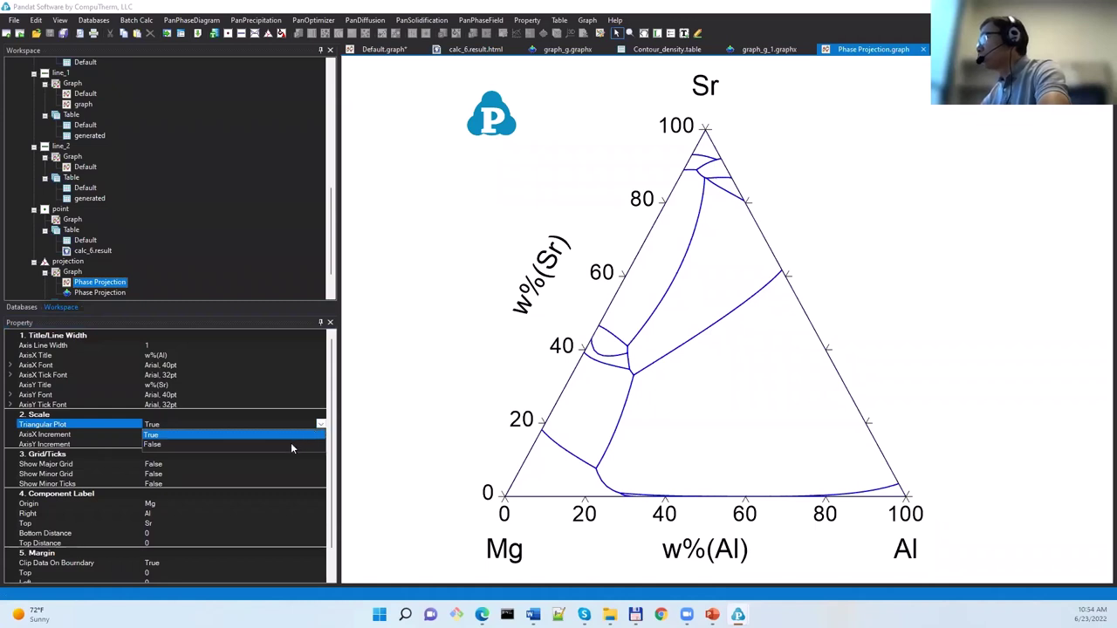
left_click(290, 445)
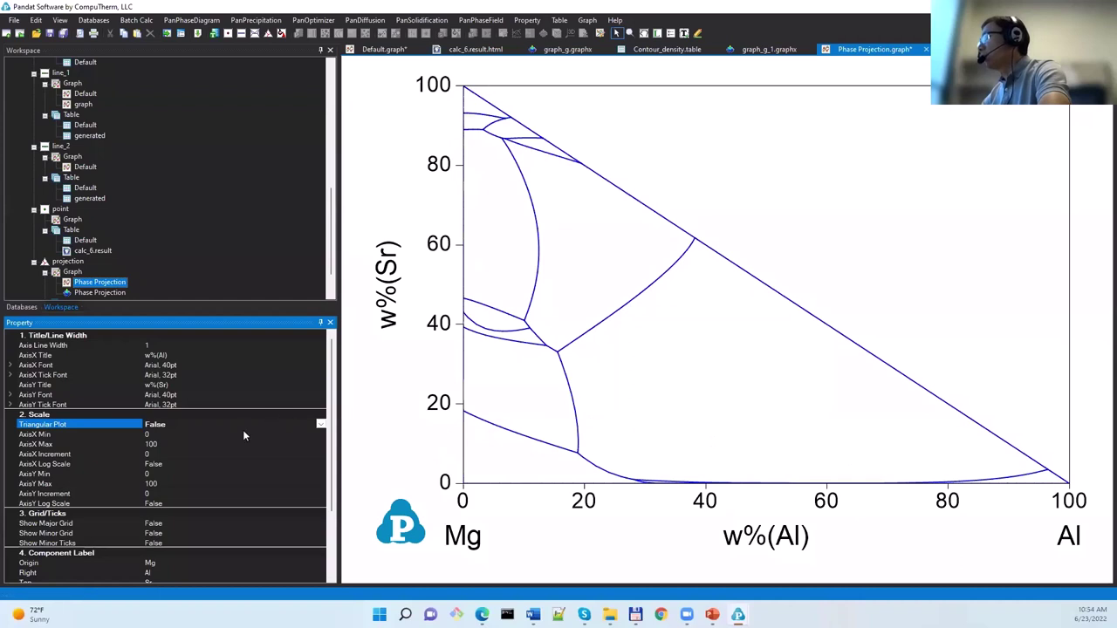
- Set both AxisX Max and AxisY Max of the 2D Phase Projection graph to 40
scroll(243, 434, "down", 1)
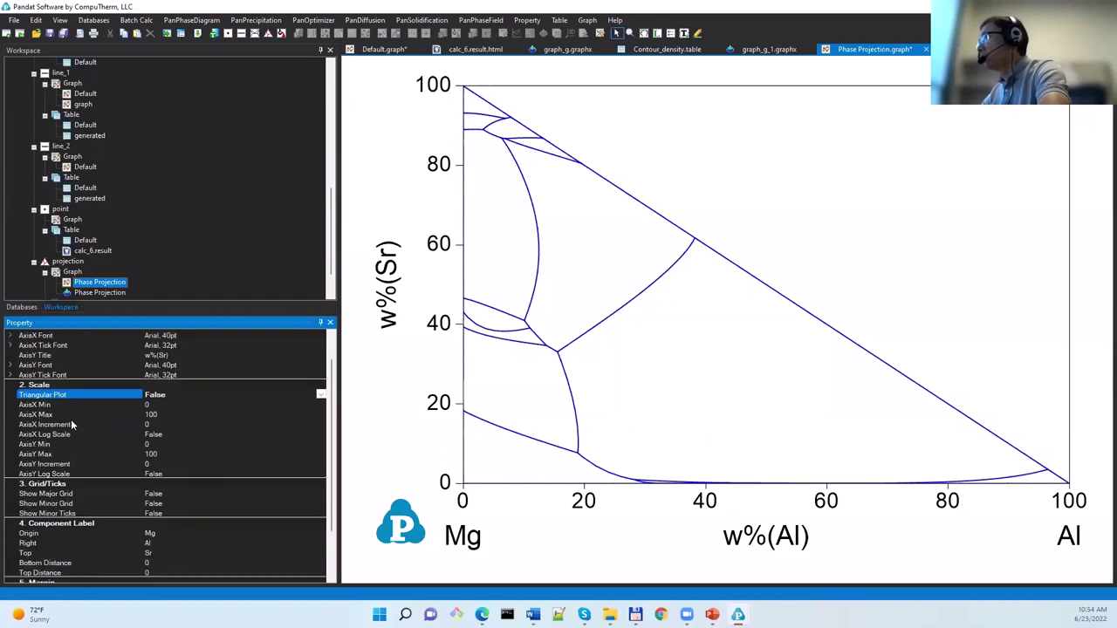
left_click(161, 414)
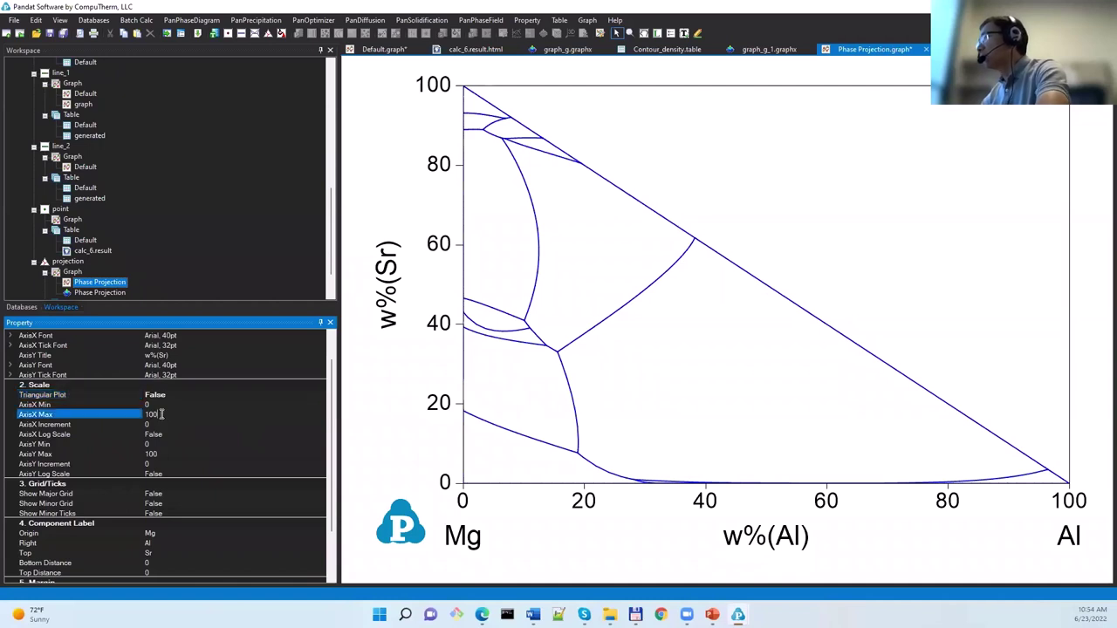
left_click_drag(161, 414, 143, 415)
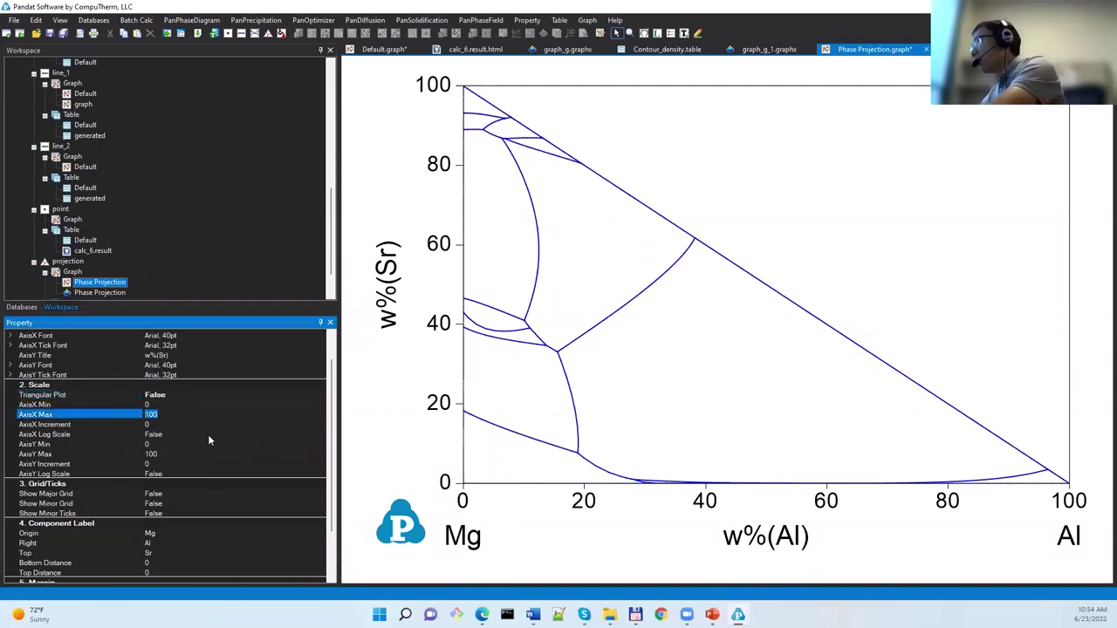
type("40")
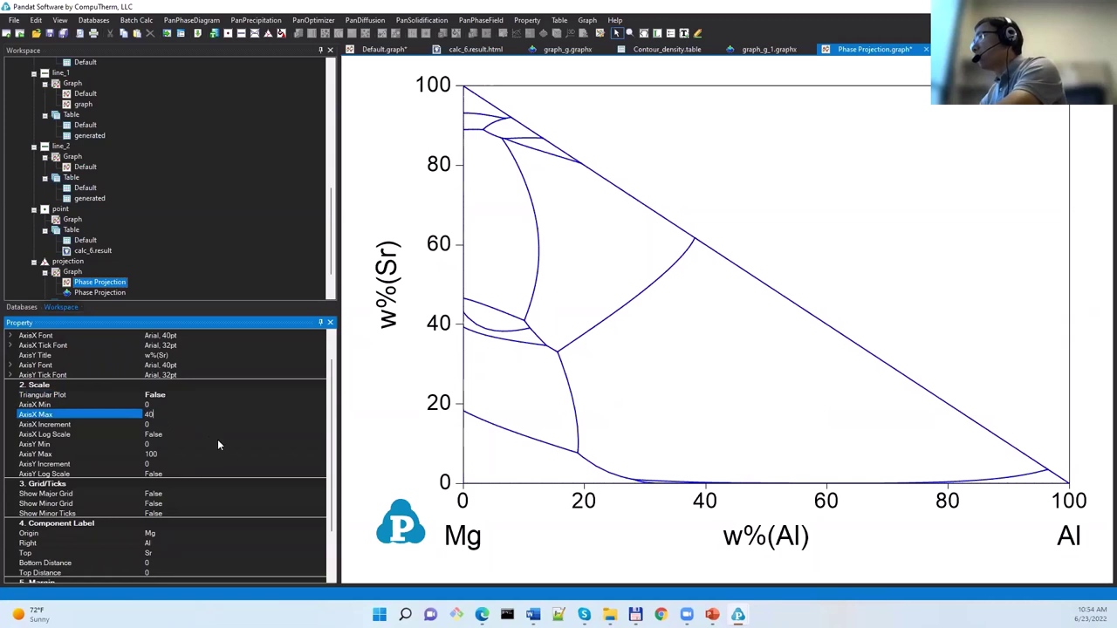
left_click(164, 454)
left_click_drag(164, 455, 110, 450)
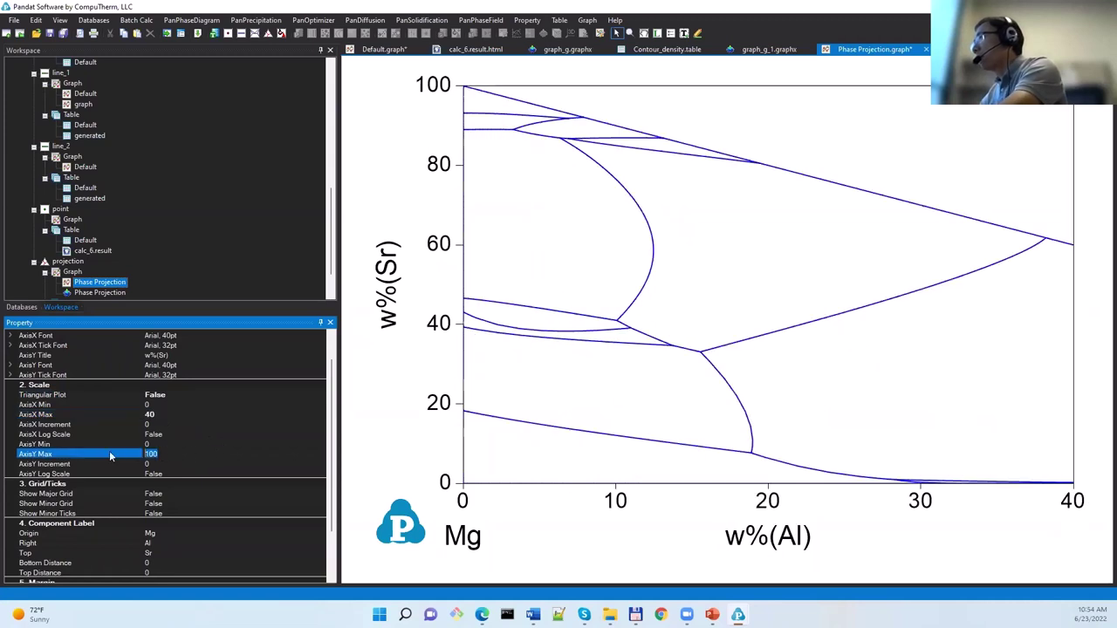
type("40")
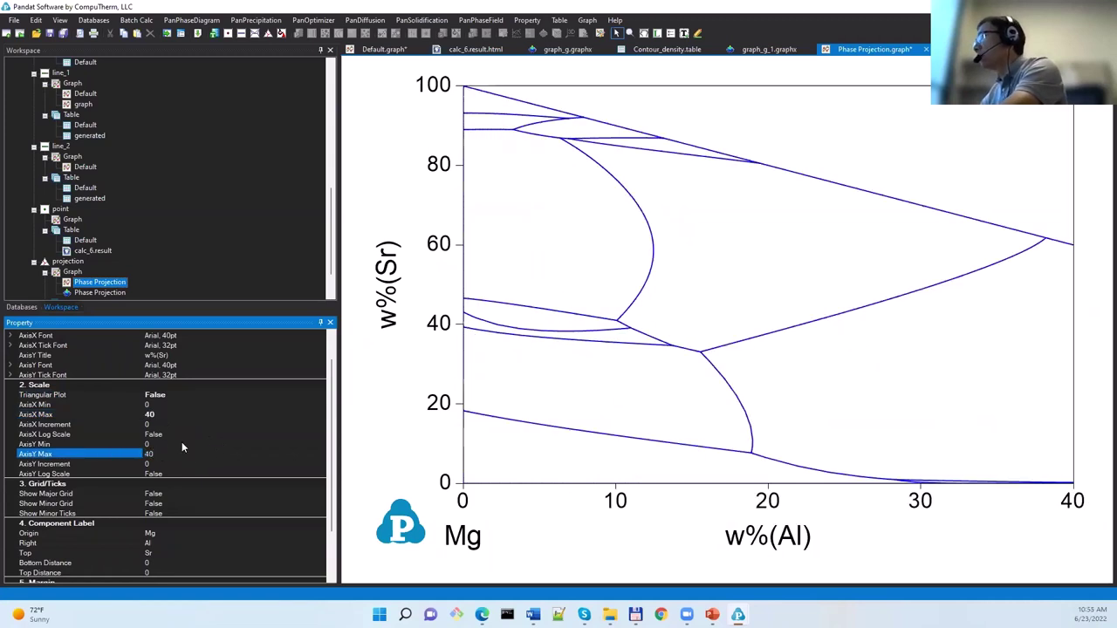
- Set AxisX Increment and AxisY Increment to 5
left_click(179, 423)
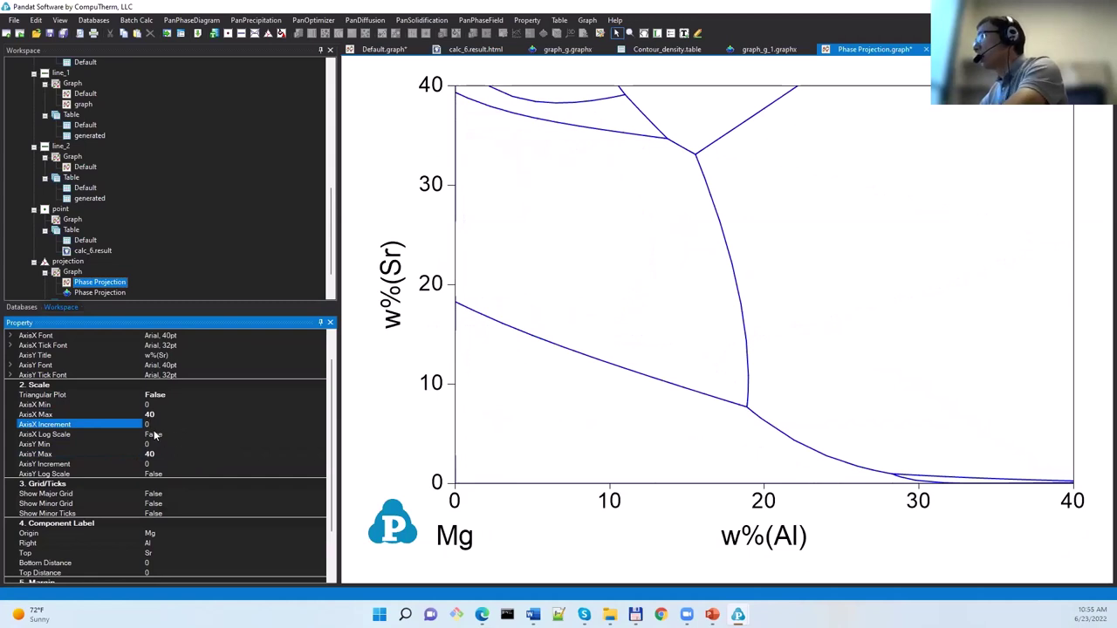
type("5")
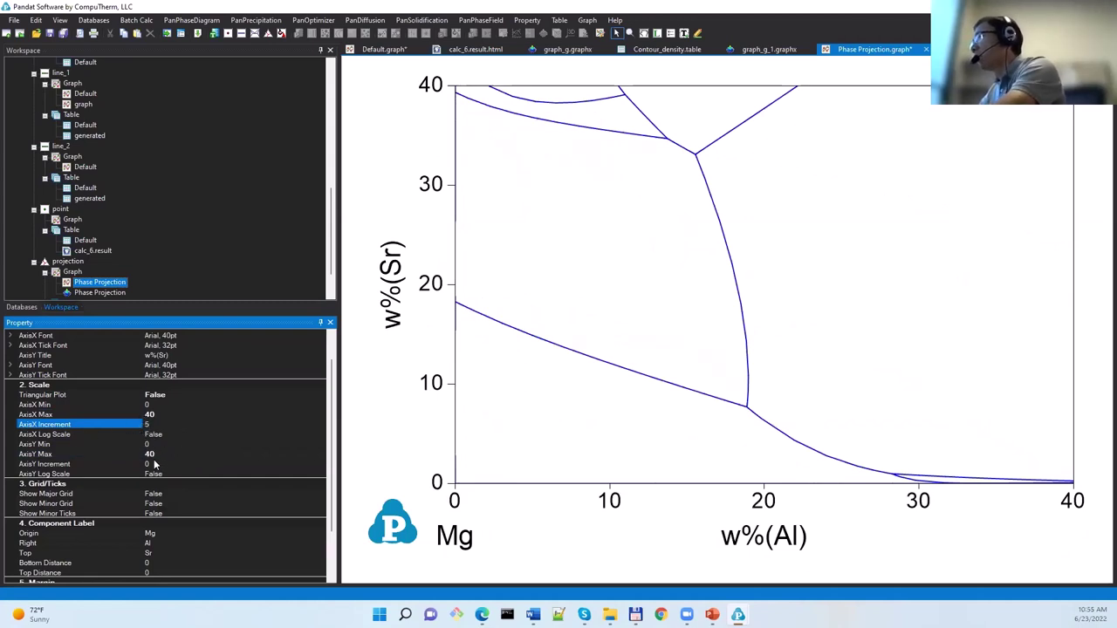
left_click(154, 465)
type("5")
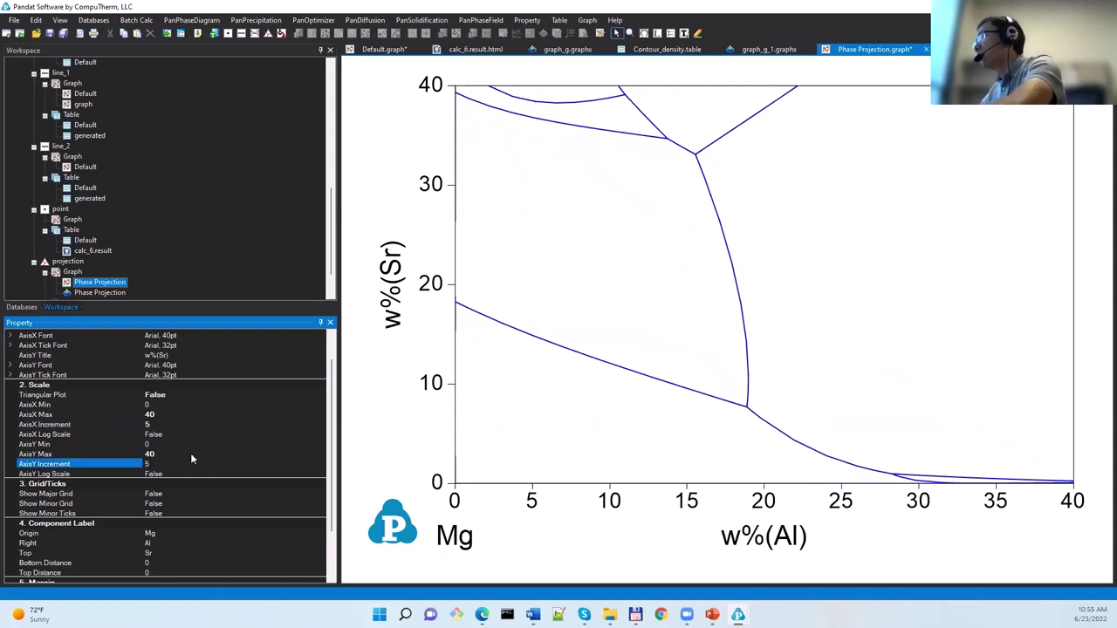
- Switch Triangular Plot to True to view the graph as a triangle, and return it to False
left_click(301, 394)
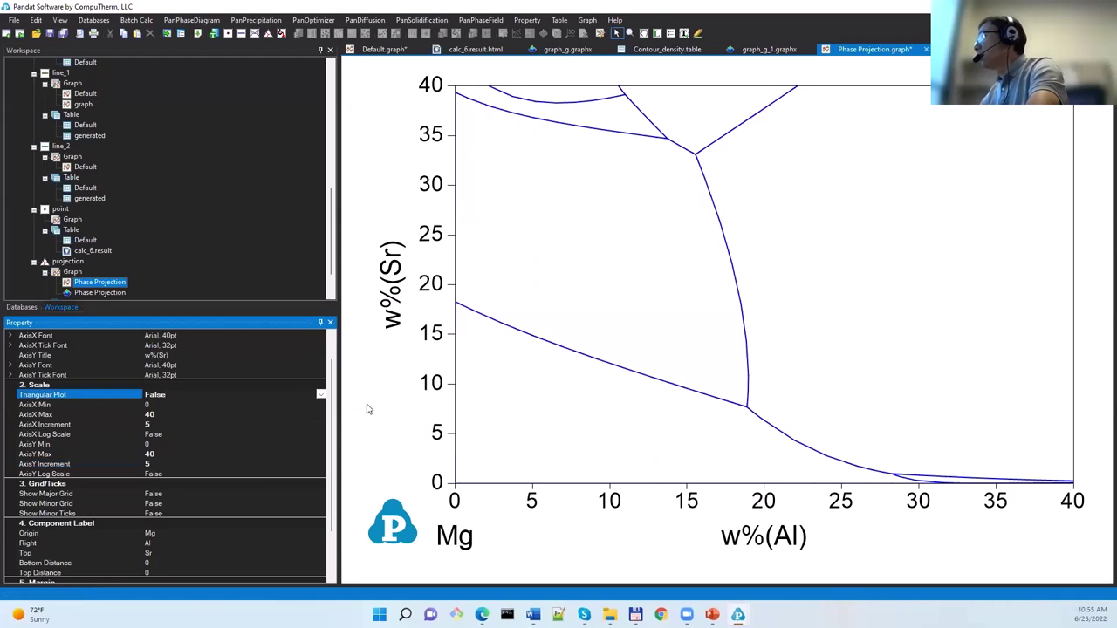
left_click(320, 395)
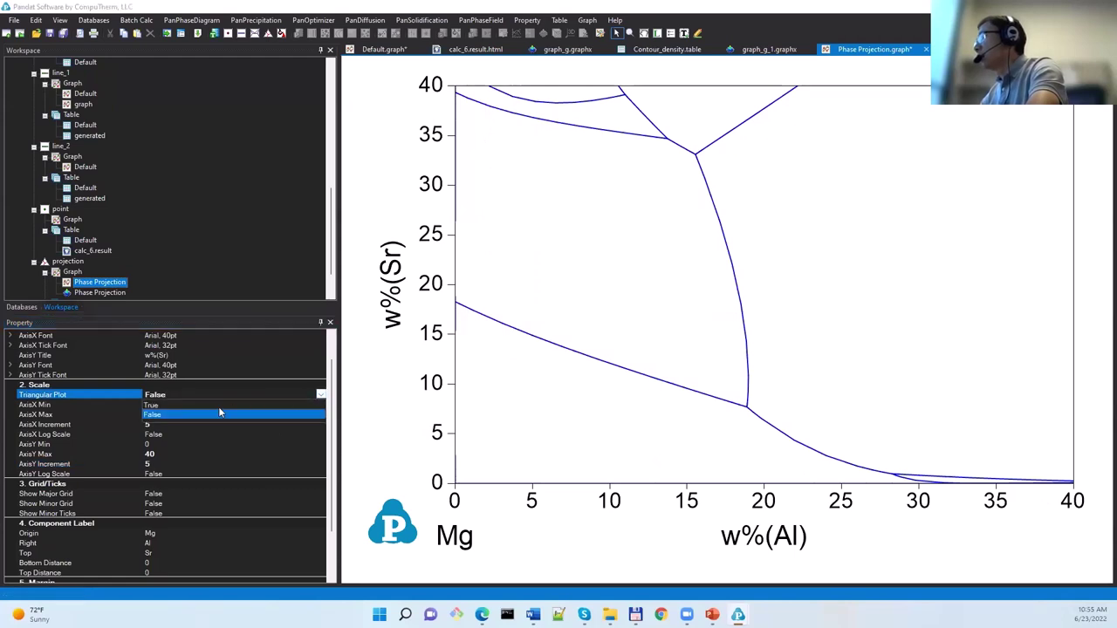
left_click(165, 406)
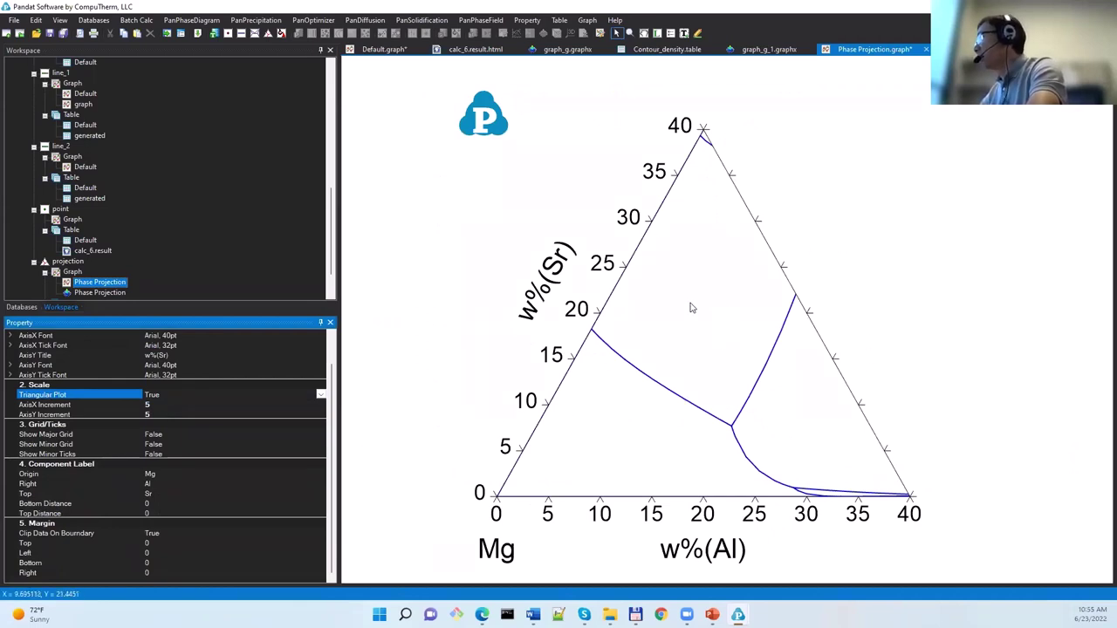
left_click(320, 394)
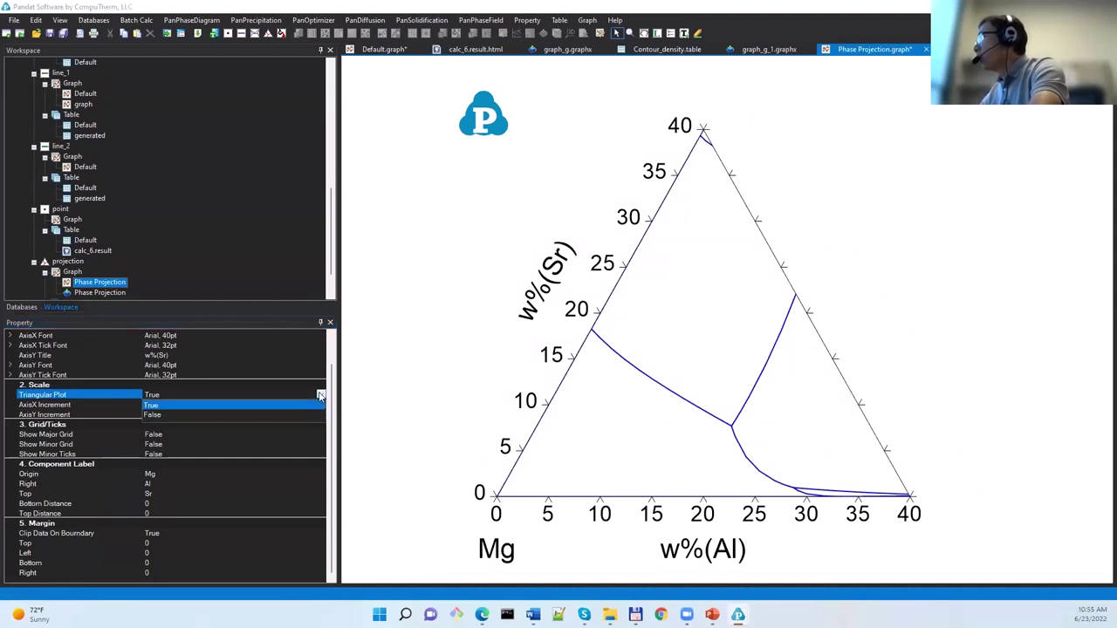
left_click(249, 414)
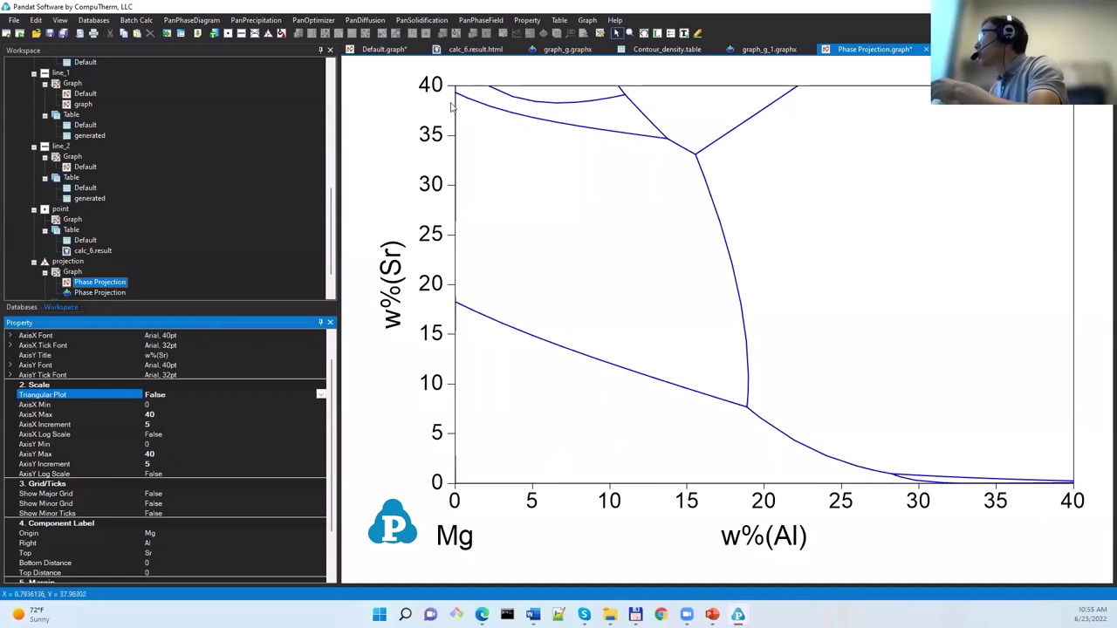
- Set AxisY Max to 30 and try to switch Triangular Plot to True with unequal axis ranges
left_click(154, 450)
left_click_drag(157, 454, 145, 454)
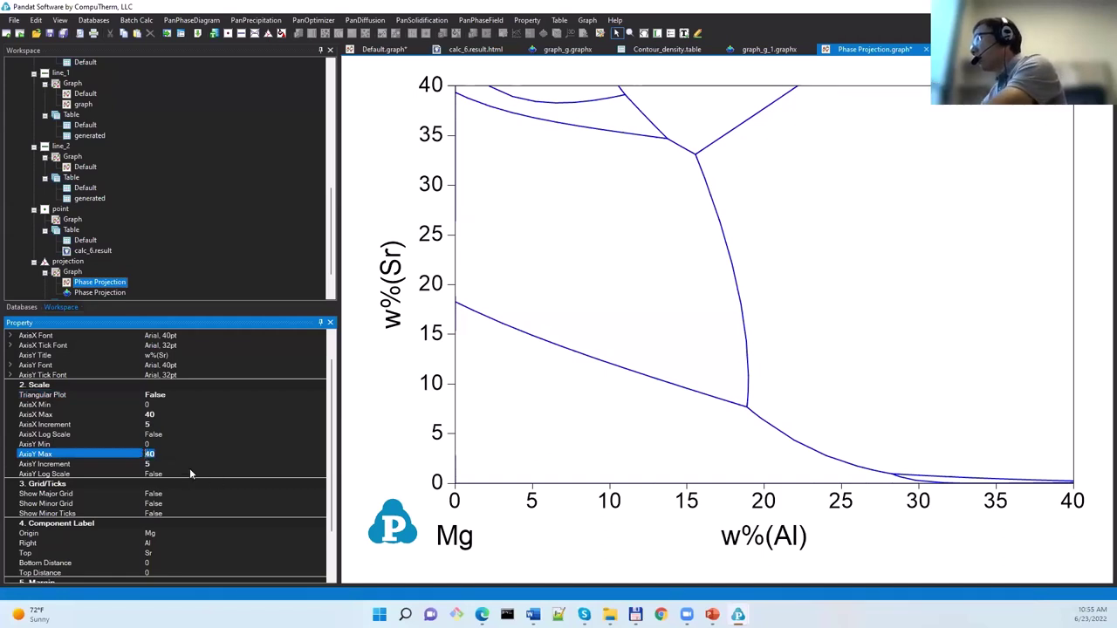
type("3")
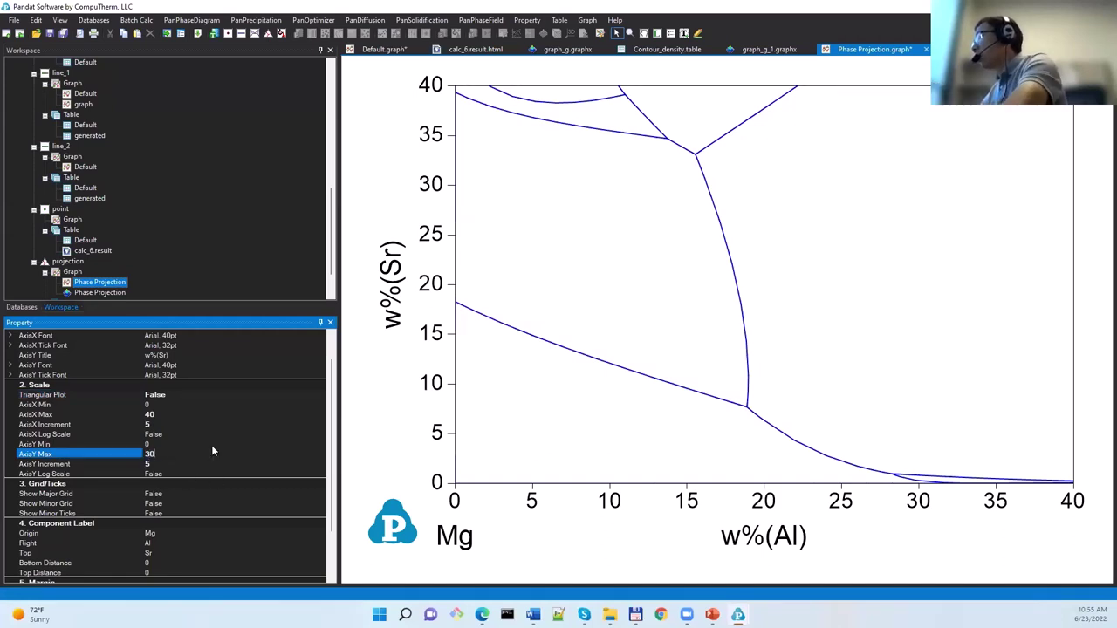
left_click(292, 396)
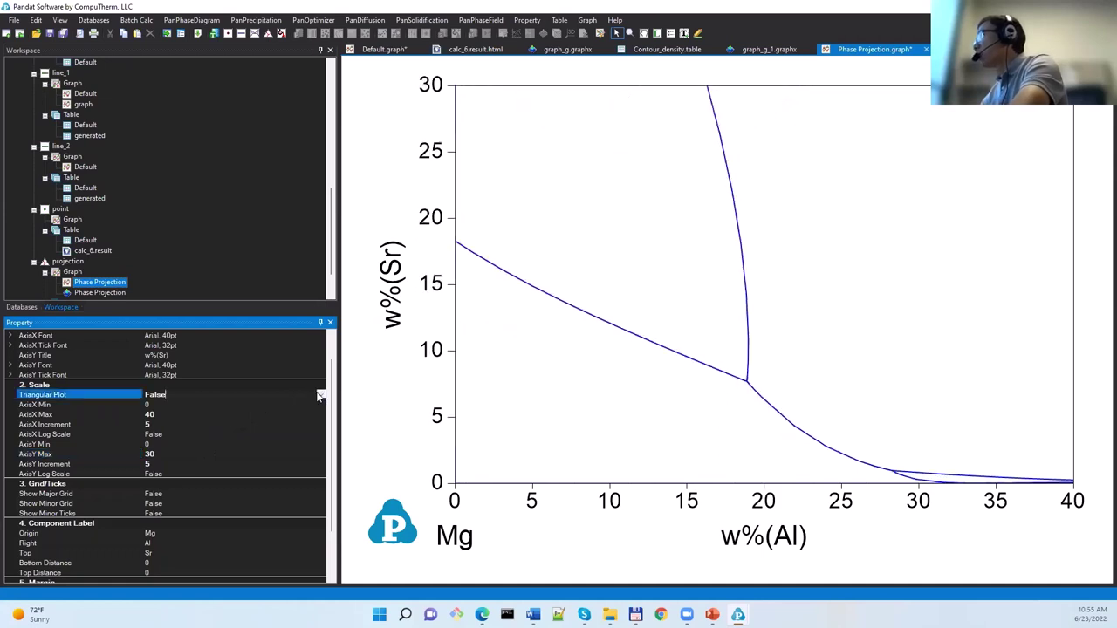
left_click(320, 395)
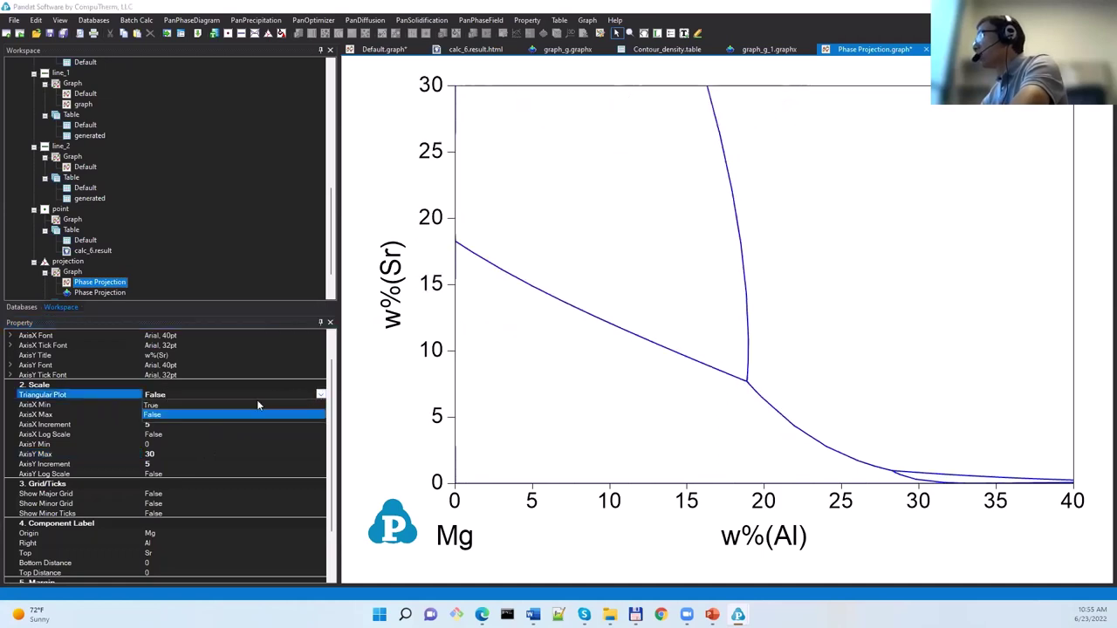
left_click(155, 405)
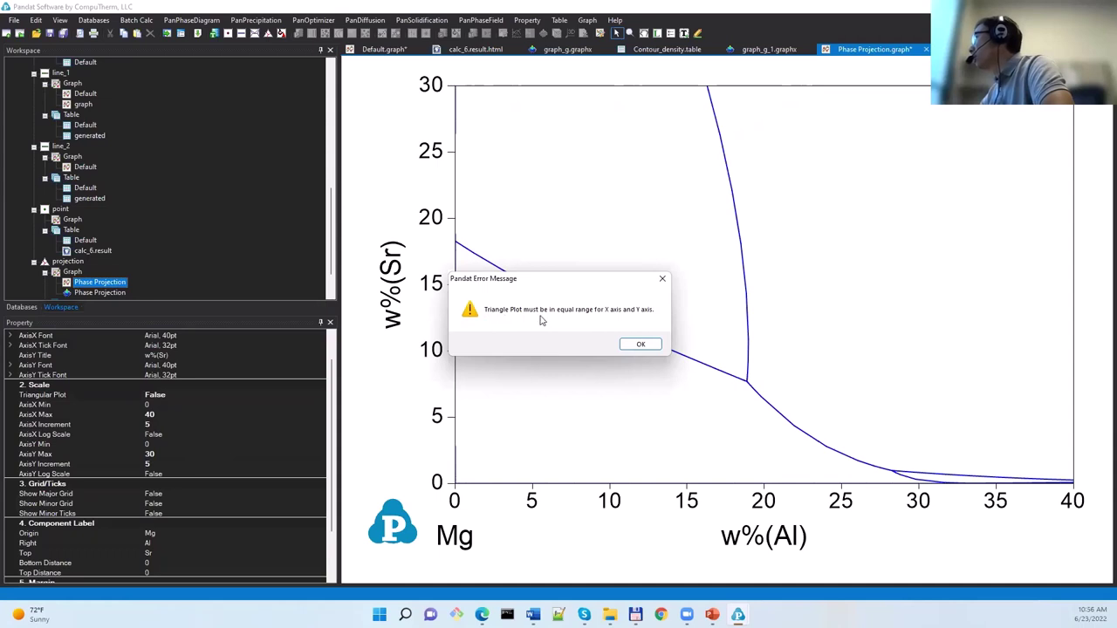
left_click(635, 343)
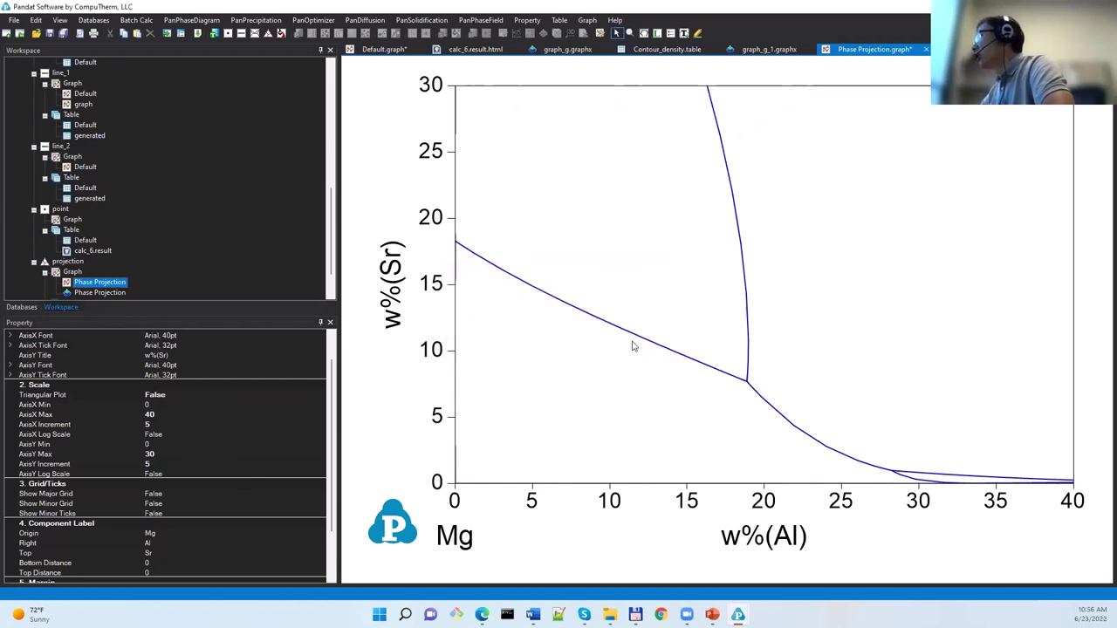
- Set AxisY Max to 40 and switch Triangular Plot to True
left_click(158, 462)
left_click(133, 454)
left_click(133, 454)
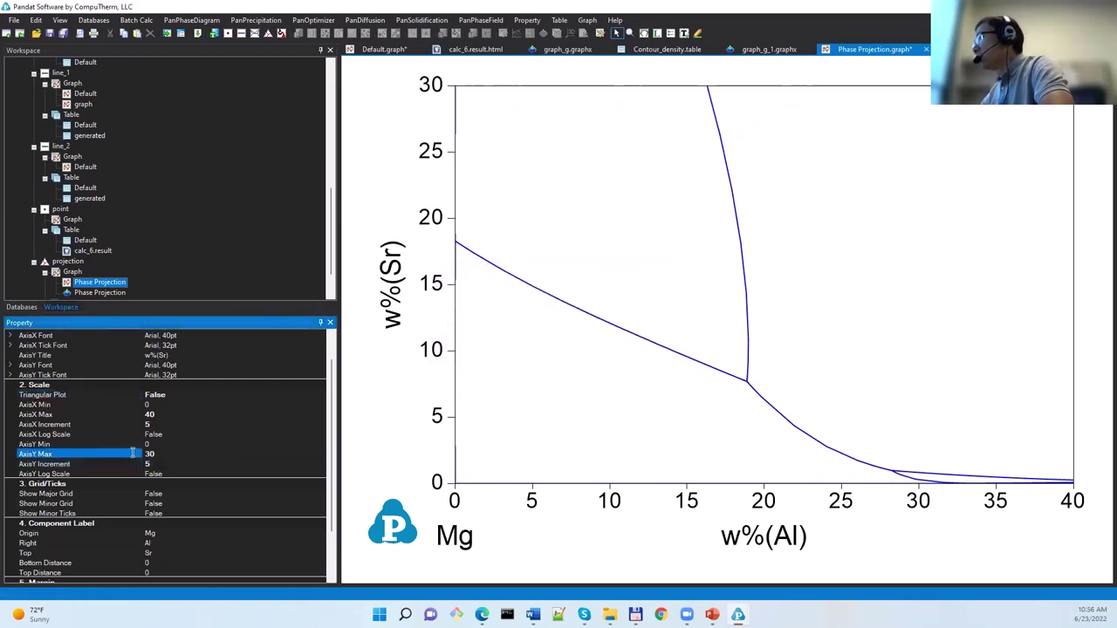
type("40")
key("Return")
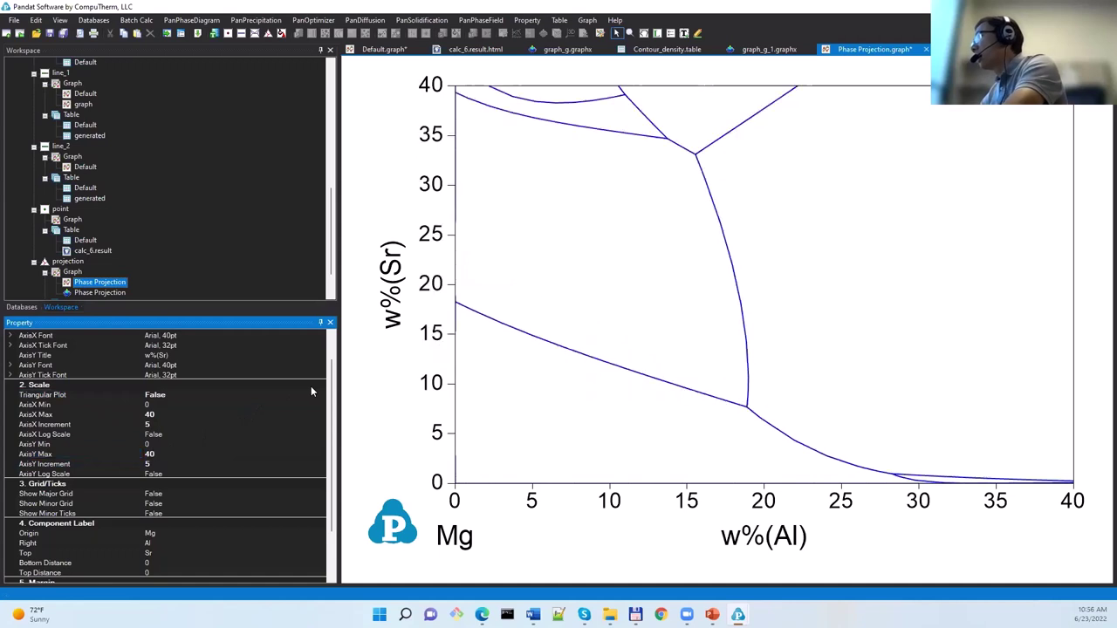
left_click(262, 395)
left_click(321, 395)
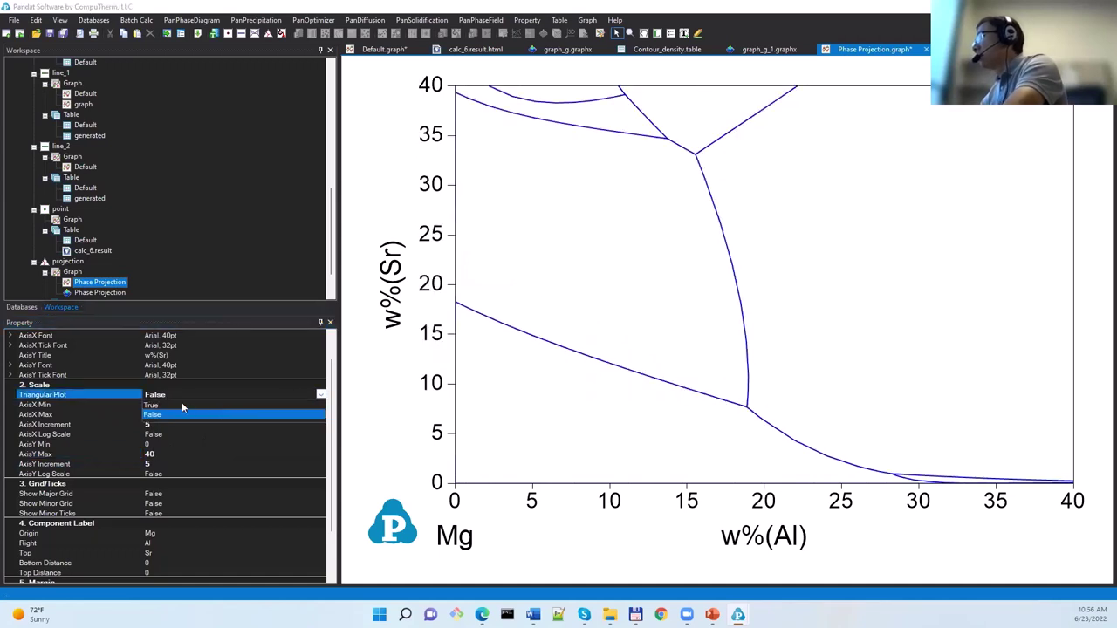
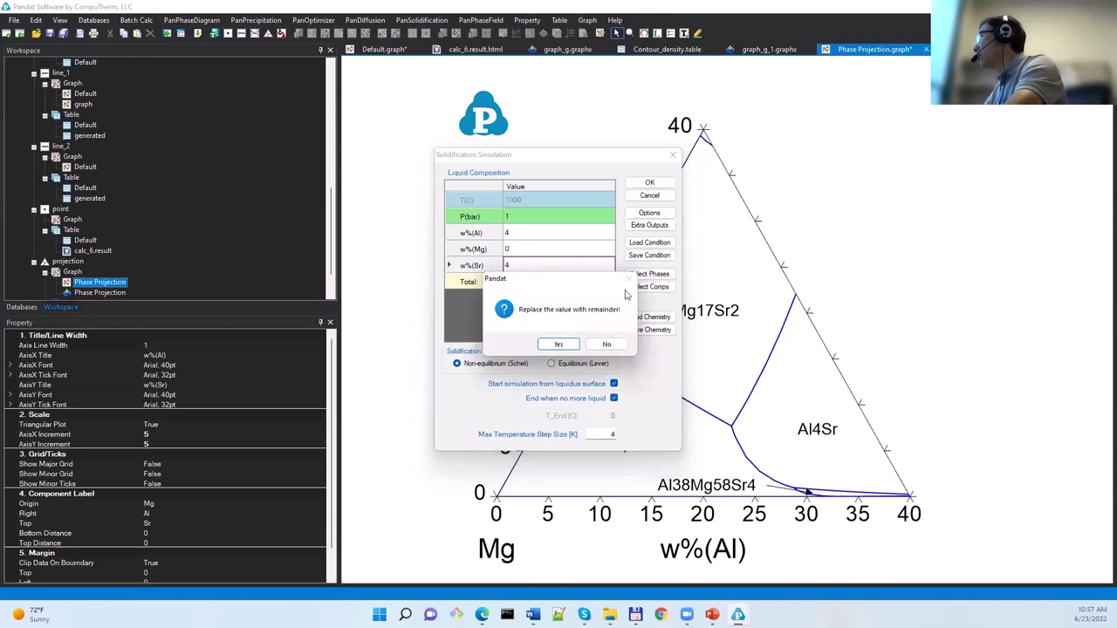
- Replace w%(Mg) with the remainder, 92, in the solidification simulation's liquid composition
left_click(560, 344)
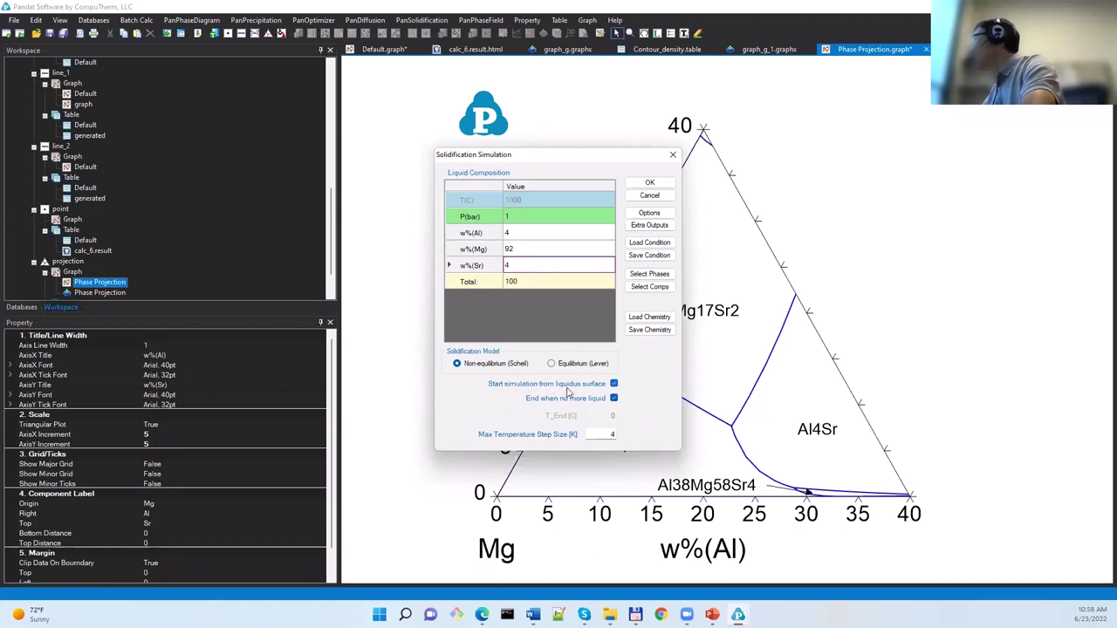
- Try disabling the options to start from the liquidus surface and end when no more liquid, and turn both back on
left_click(612, 384)
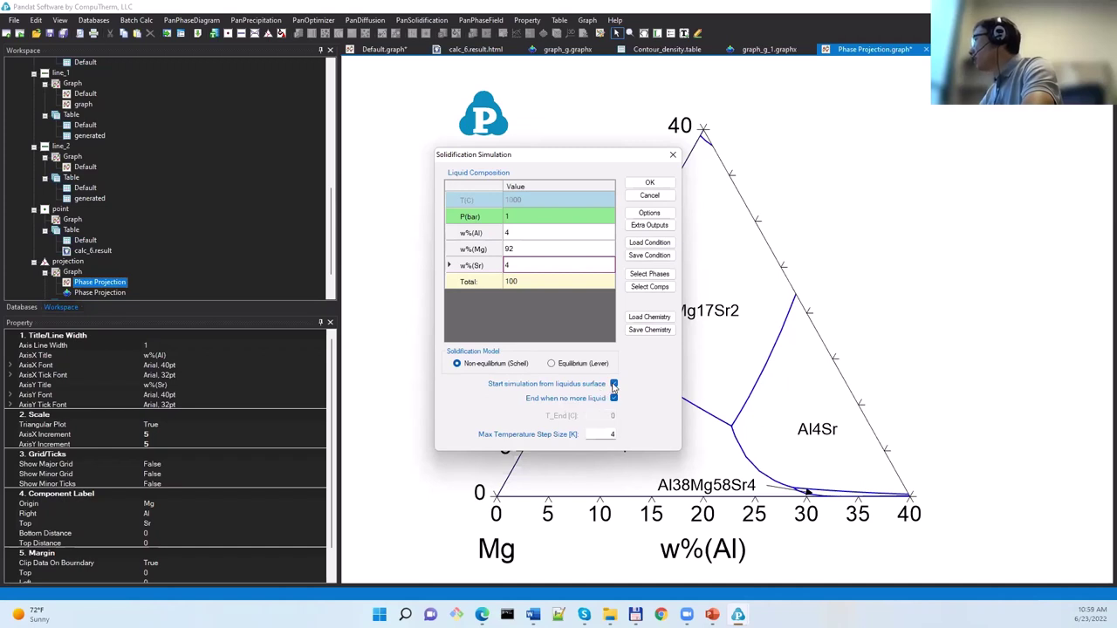
left_click(613, 385)
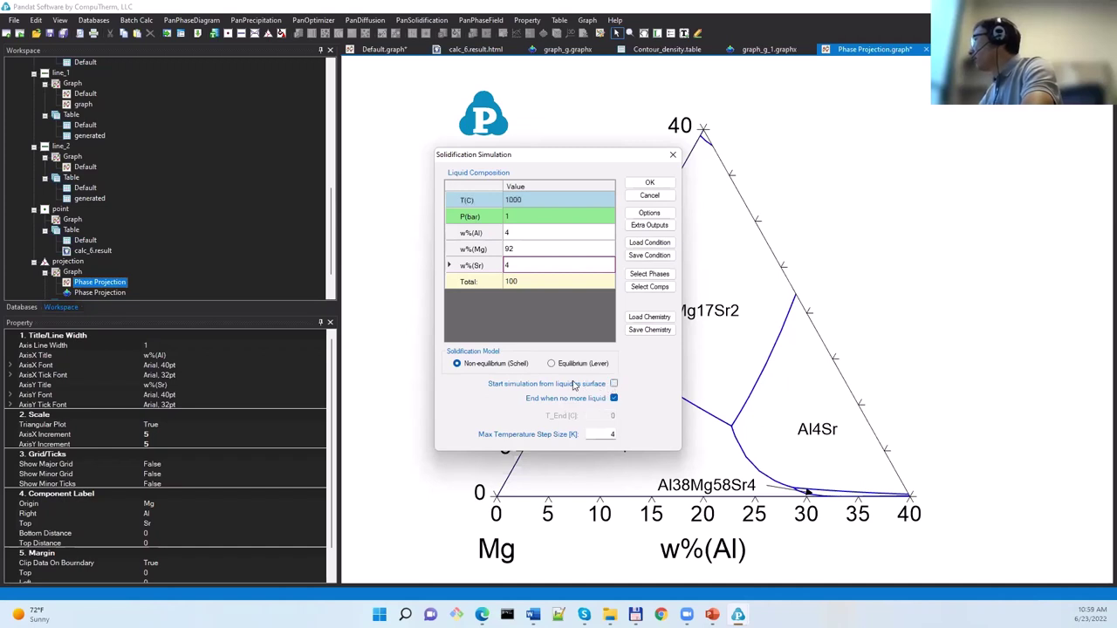
left_click(517, 200)
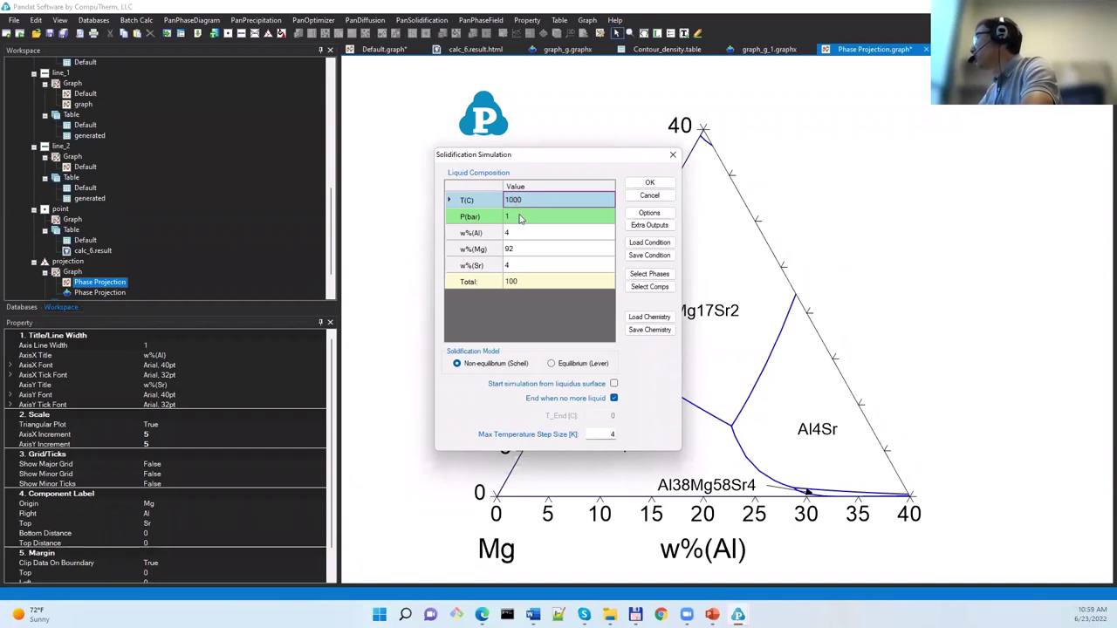
left_click(613, 384)
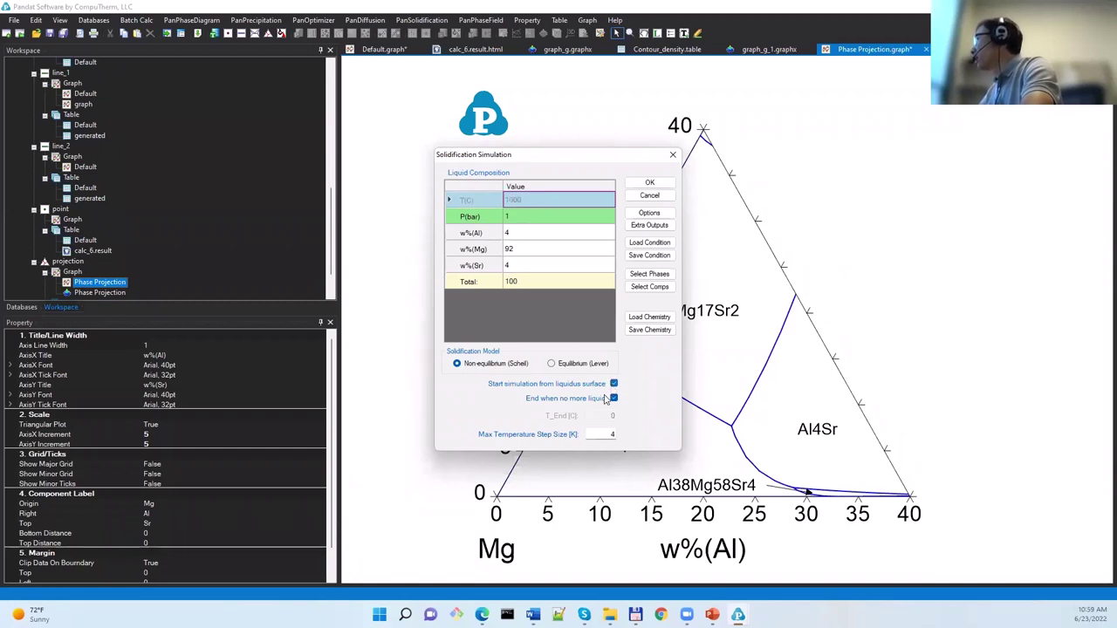
left_click(615, 399)
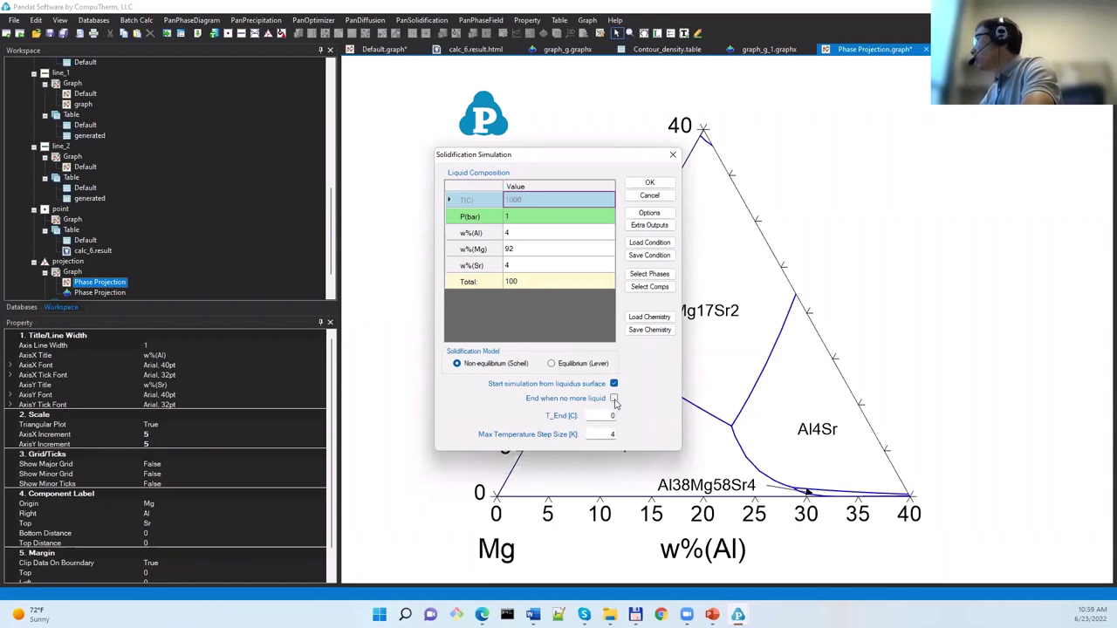
left_click(614, 399)
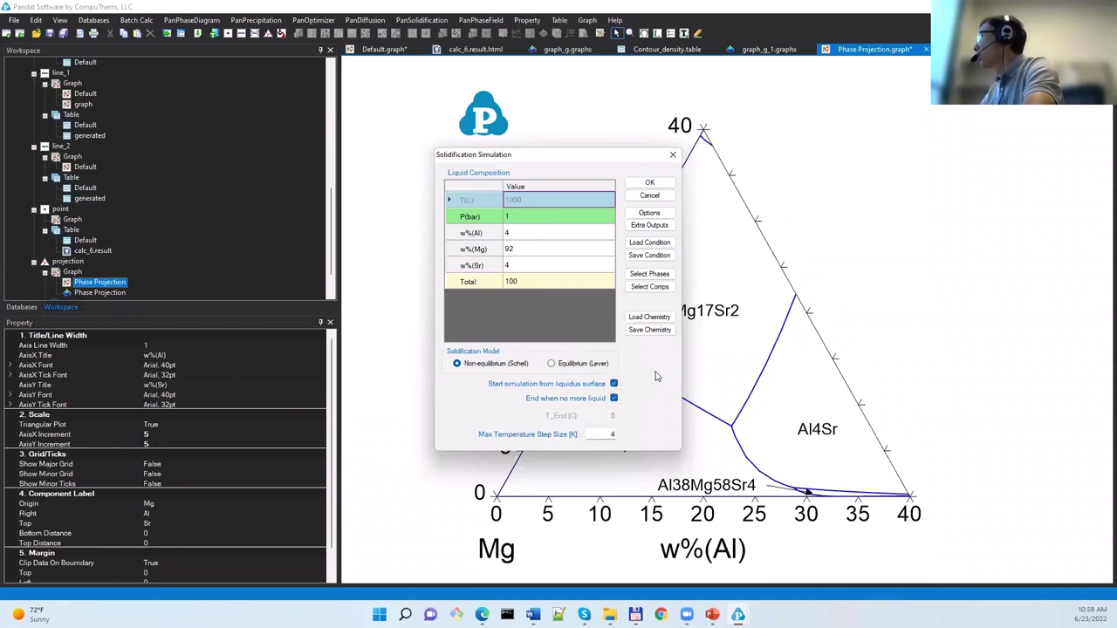
- Run the non-equilibrium (Scheil) solidification simulation and widen the workspace pane beside the resulting graph
left_click(654, 182)
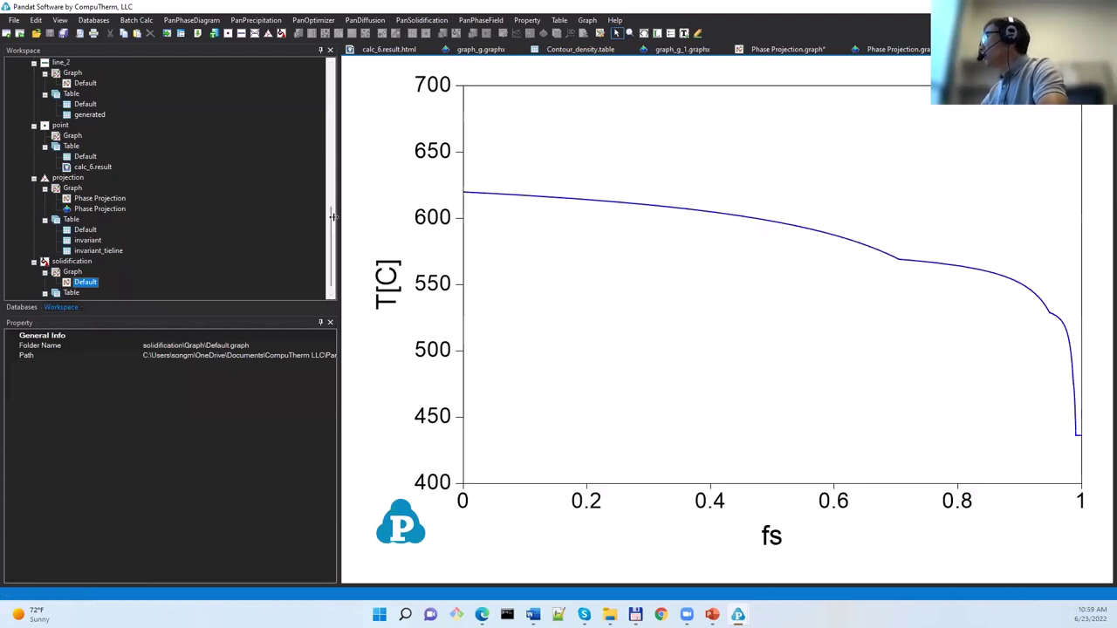
left_click_drag(346, 216, 399, 216)
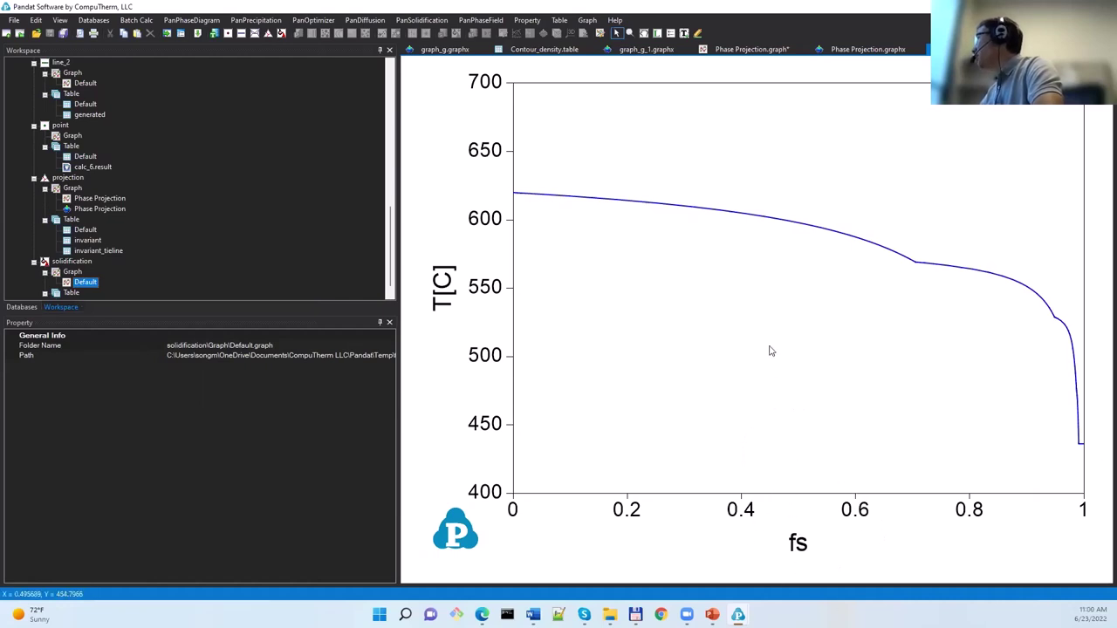
- Add the Hcp phase label to the first segment of the solidification curve, at about fs 0.33
mouse_move(699, 210)
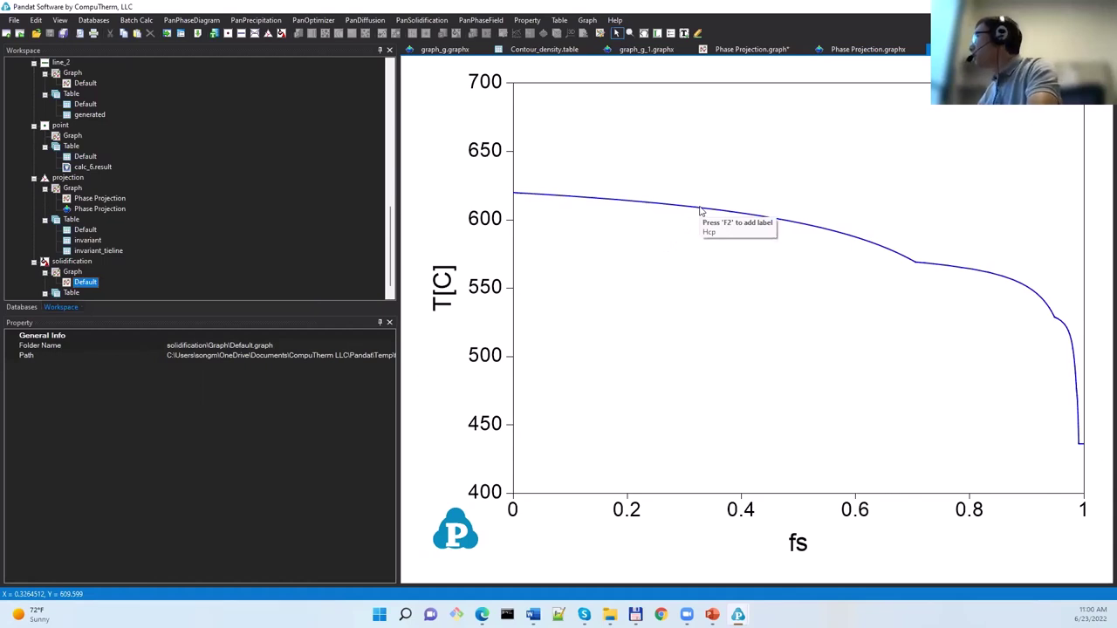
key("F2")
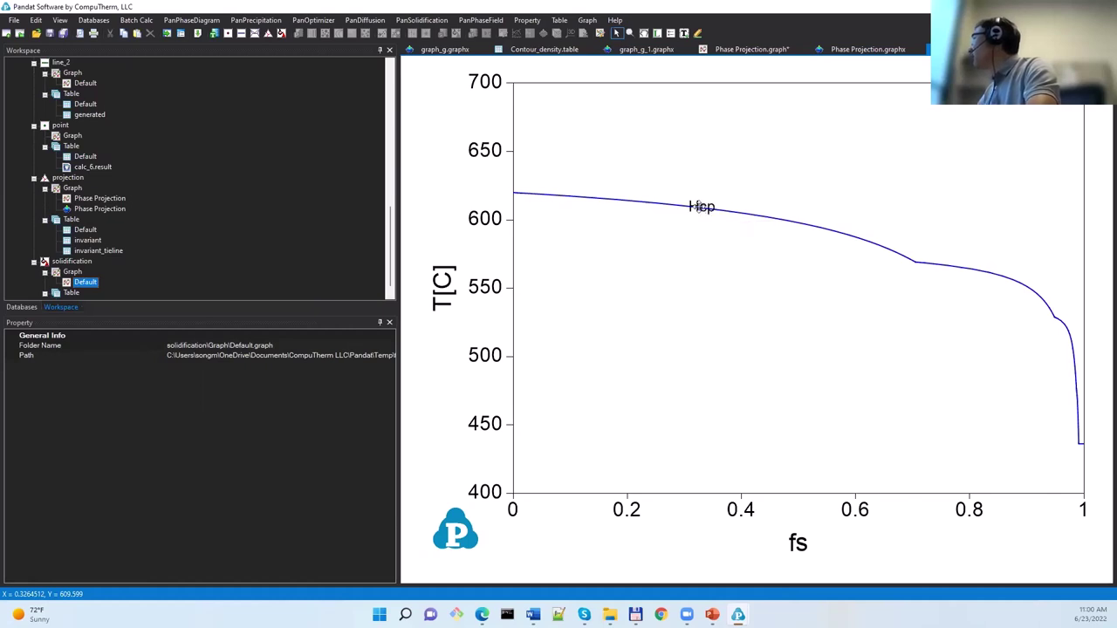
- Move the Hcp label just below the solidification curve and add the Hcp+Mg17Sr2 label beneath the second segment
left_click_drag(699, 207, 711, 223)
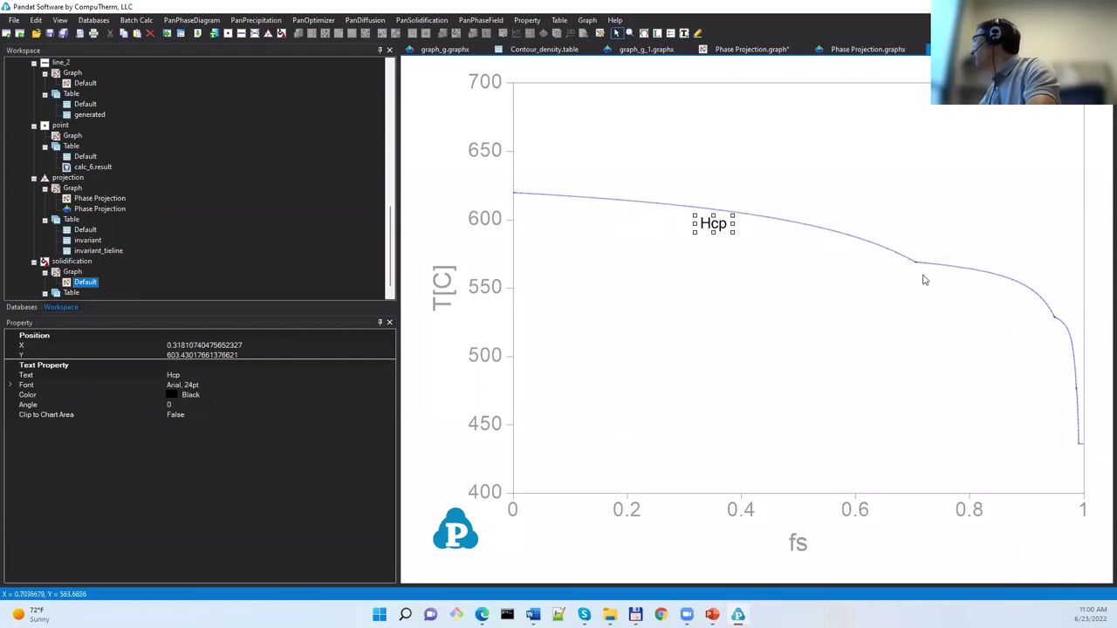
left_click(987, 276)
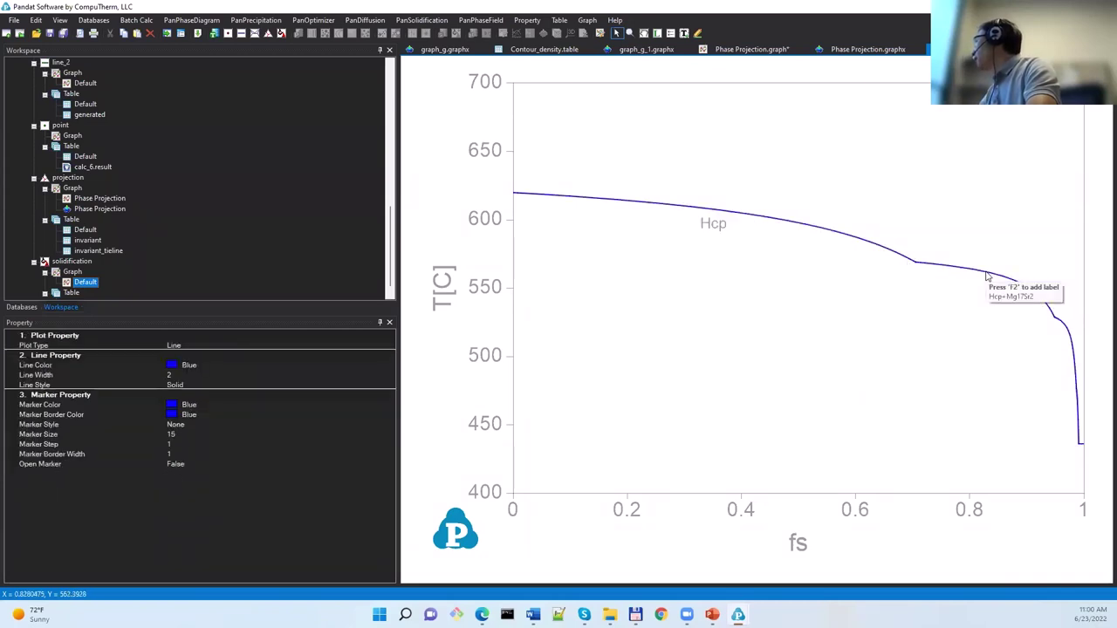
key("F2")
left_click_drag(992, 267, 971, 295)
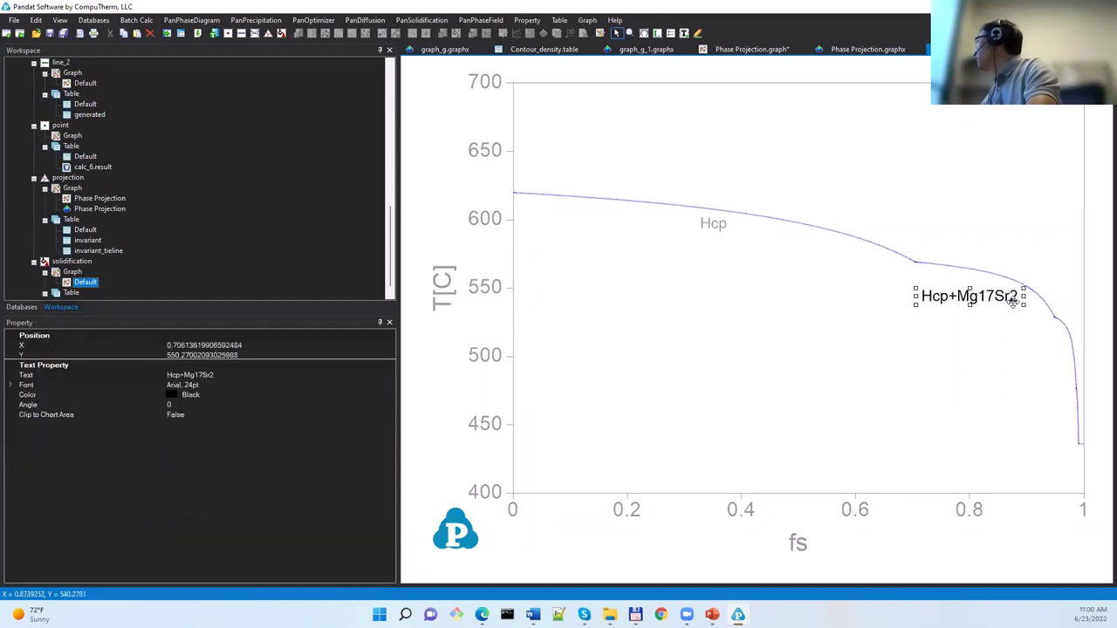
- Label the last two steep segments of the solidification curve Hcp+Al4Sr and Hcp+Al38Mg58Sr4, placing both labels beside the curve inside the plot
mouse_move(1067, 335)
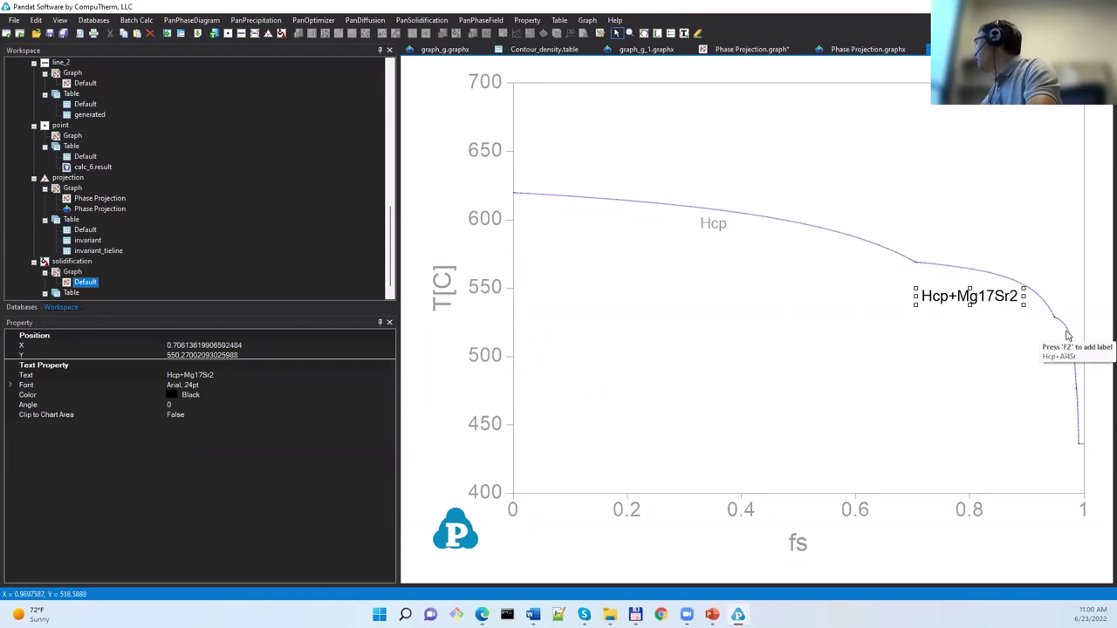
key("F2")
left_click_drag(1067, 335, 1049, 362)
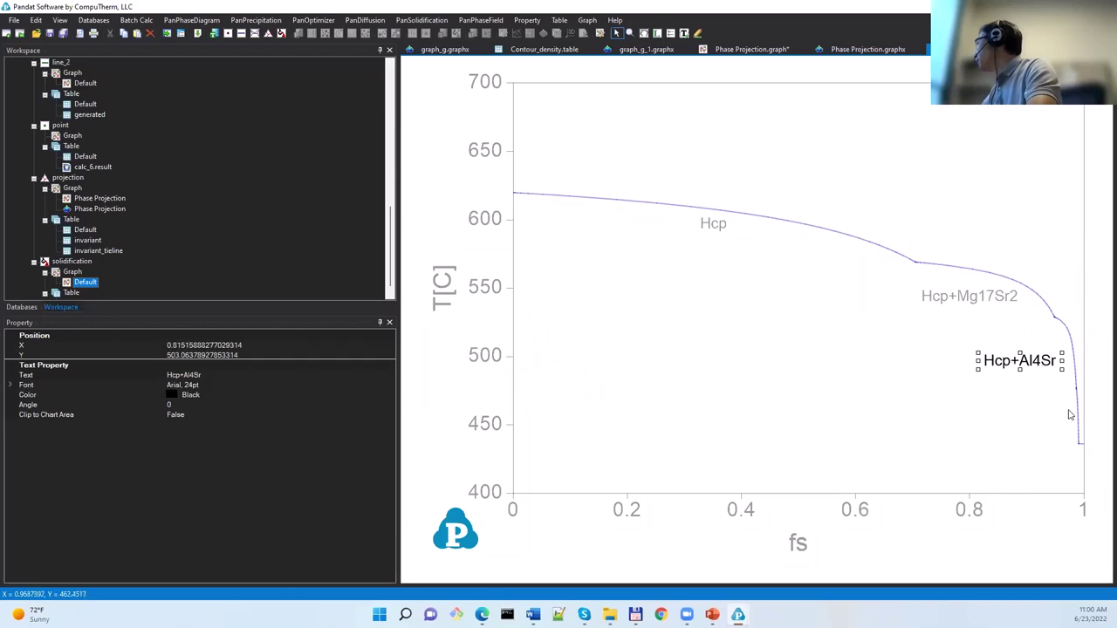
mouse_move(1080, 416)
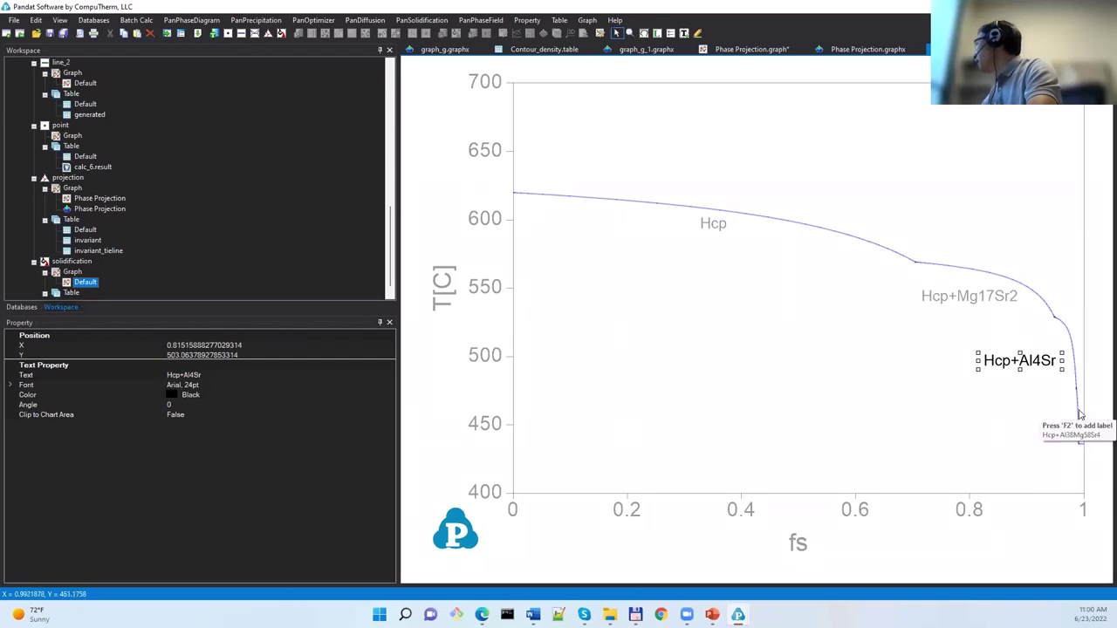
key("F2")
left_click_drag(1081, 415, 1004, 422)
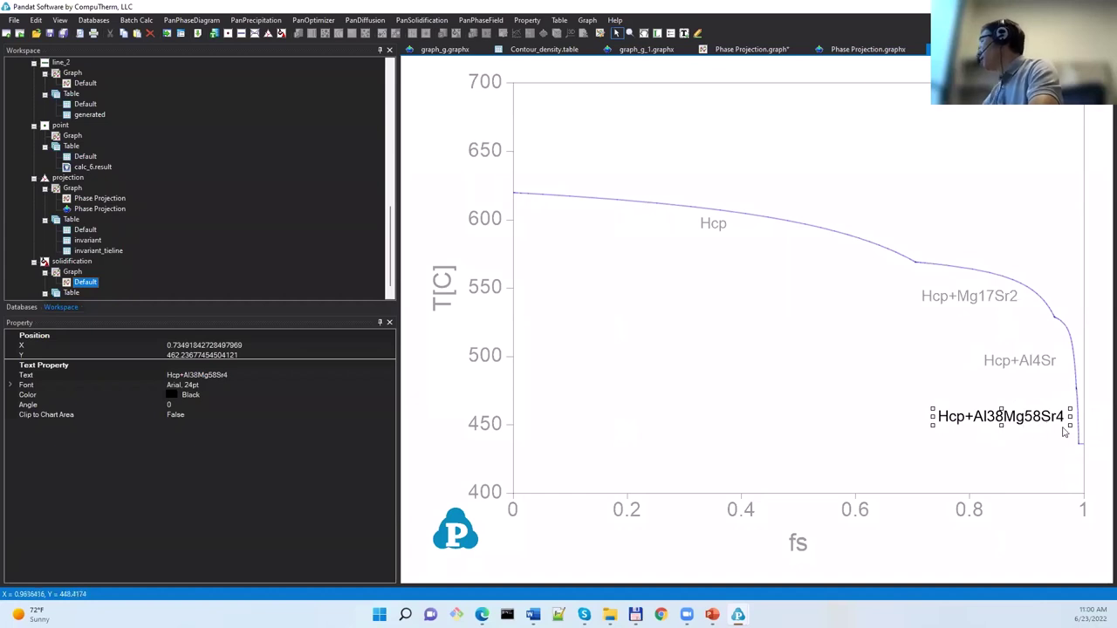
left_click(1048, 448)
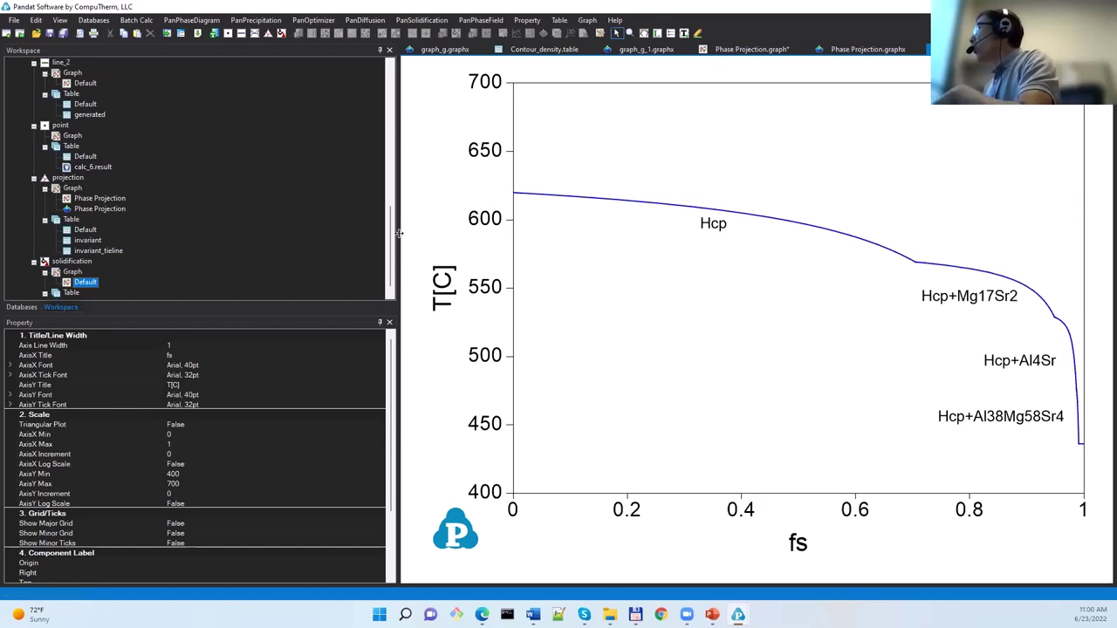
- Open the default results table of the solidification simulation
left_click_drag(392, 229, 391, 237)
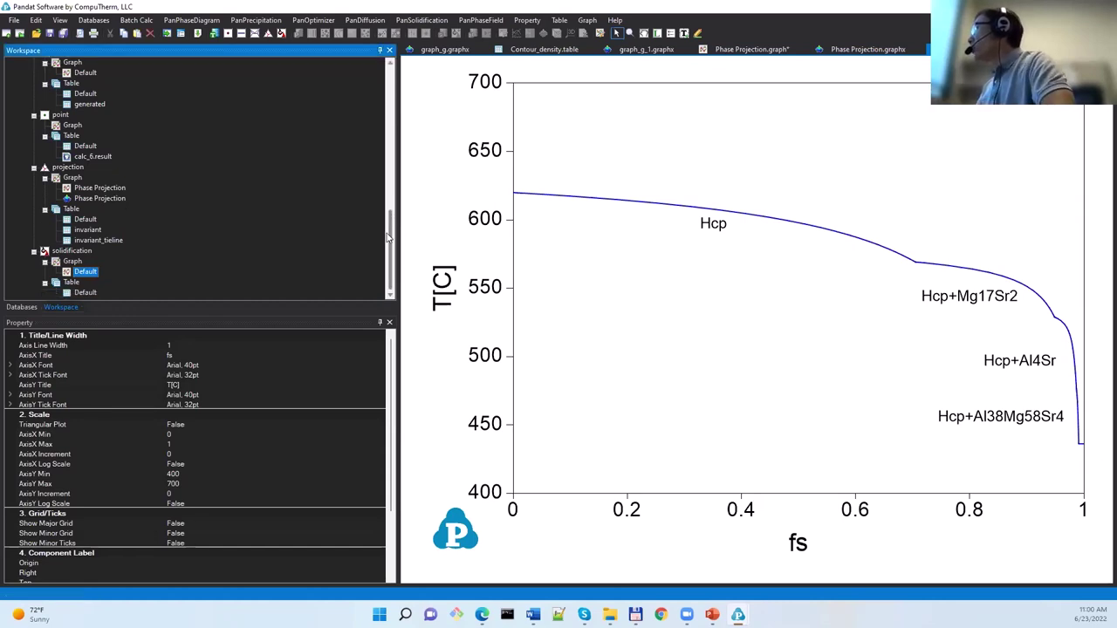
left_click(85, 293)
double_click(85, 293)
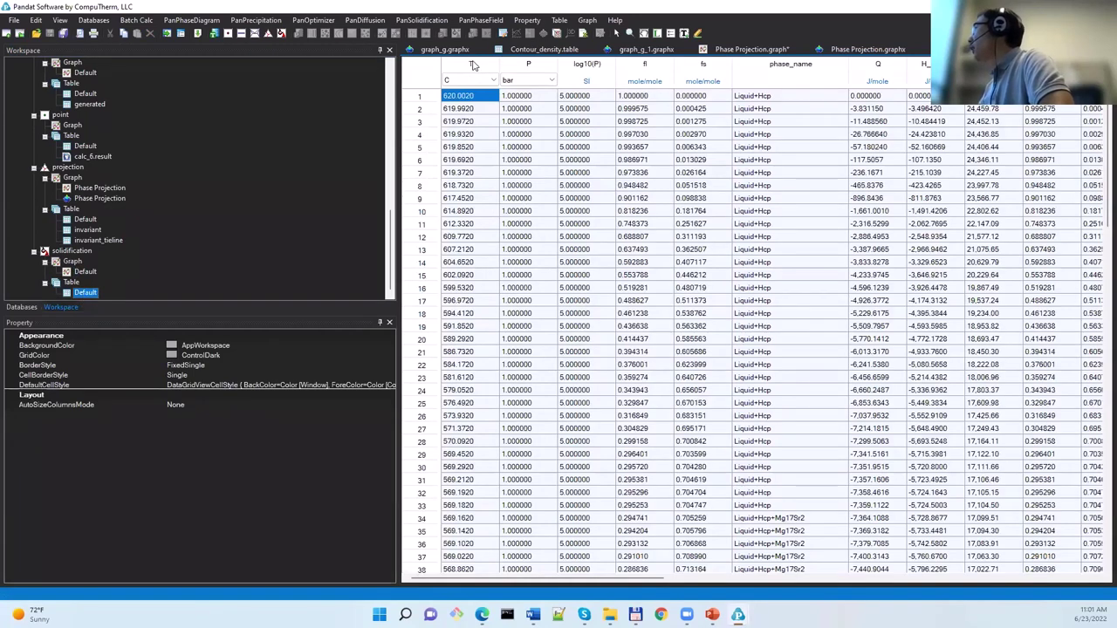
left_click(472, 65)
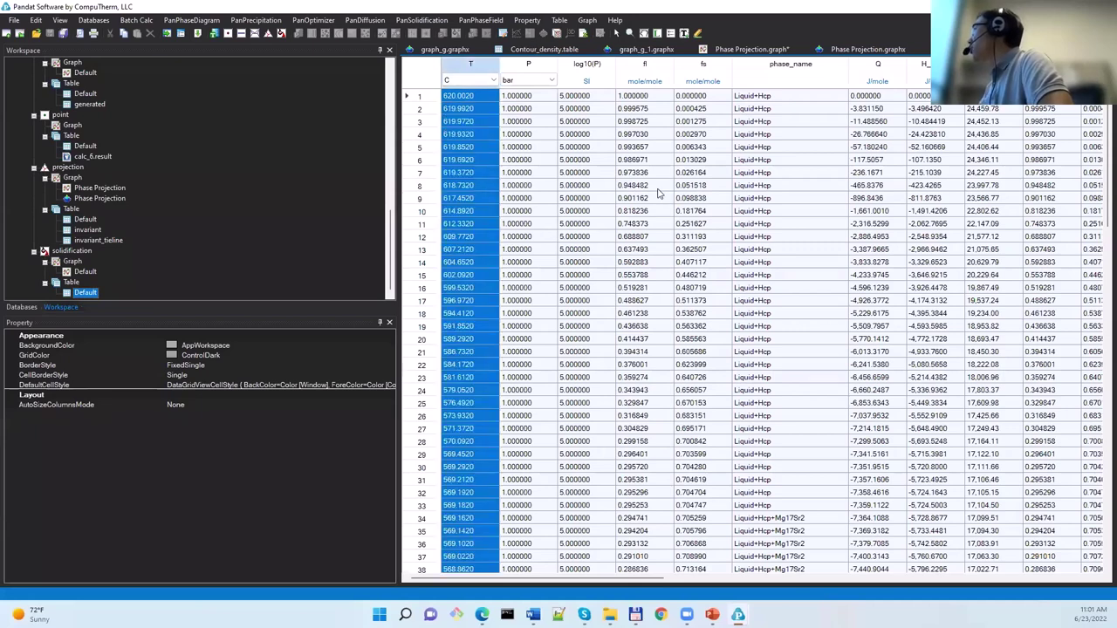
left_click(703, 69)
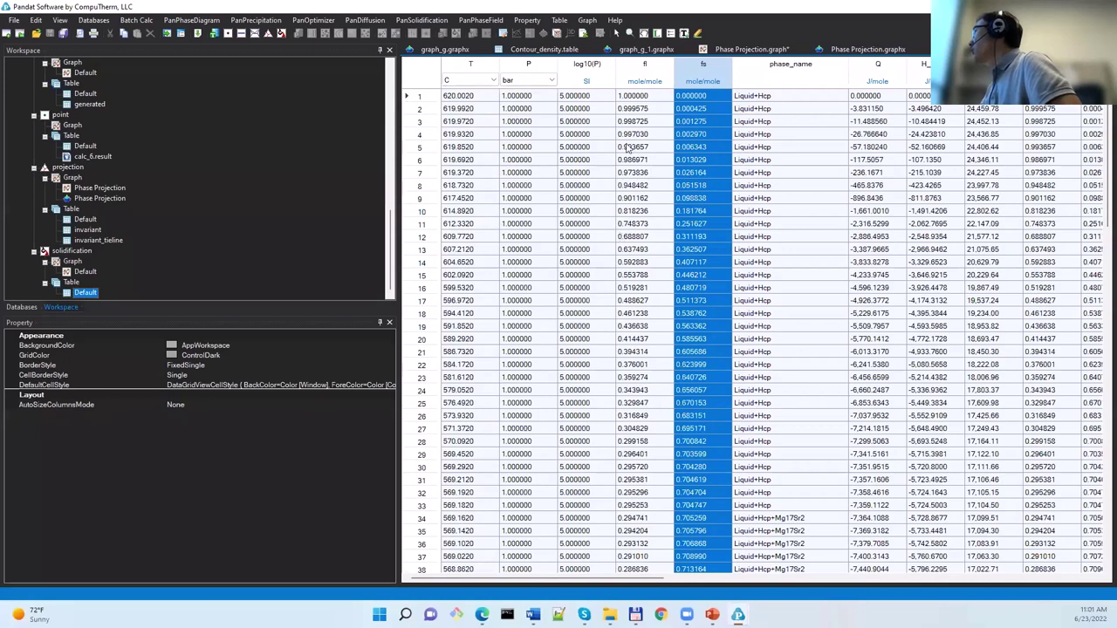
left_click(645, 69)
left_click_drag(637, 579, 765, 599)
left_click(736, 66)
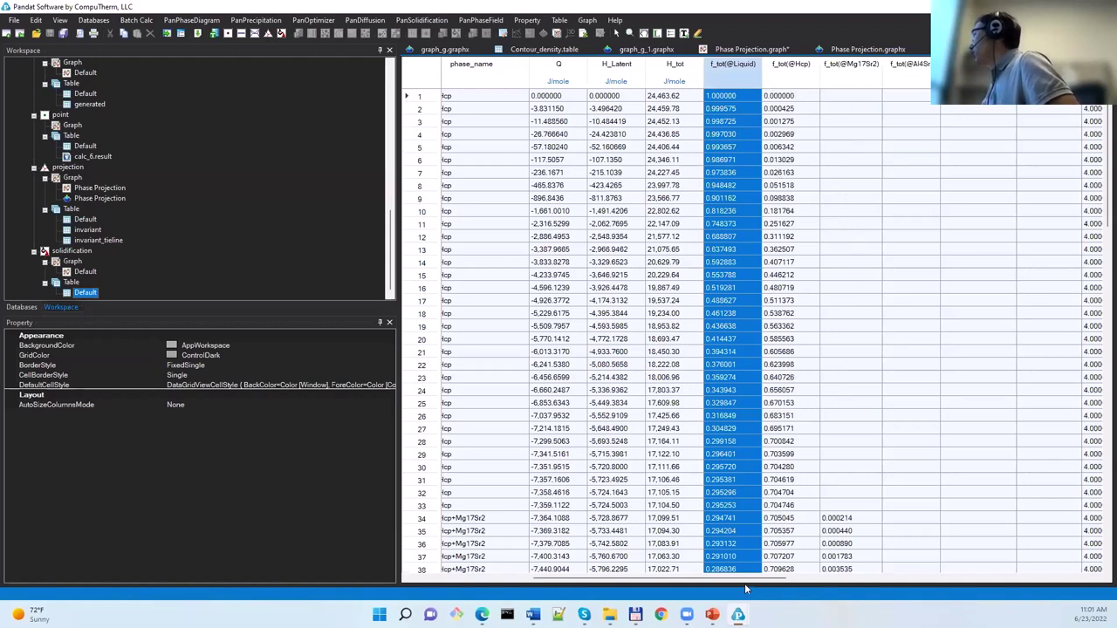
left_click_drag(637, 578, 511, 592)
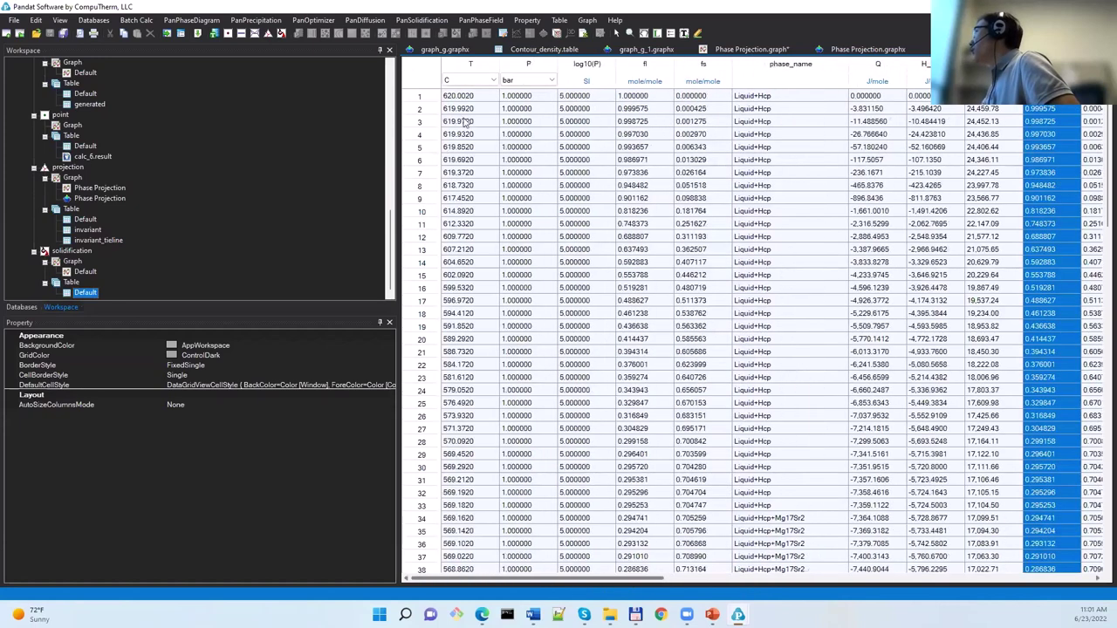
- Create a graph of f_tot for Liquid, Hcp, Mg17Sr2, Al4Sr, Al38Mg58Sr4 and Al12Mg17 against temperature T from the table columns
left_click(467, 64)
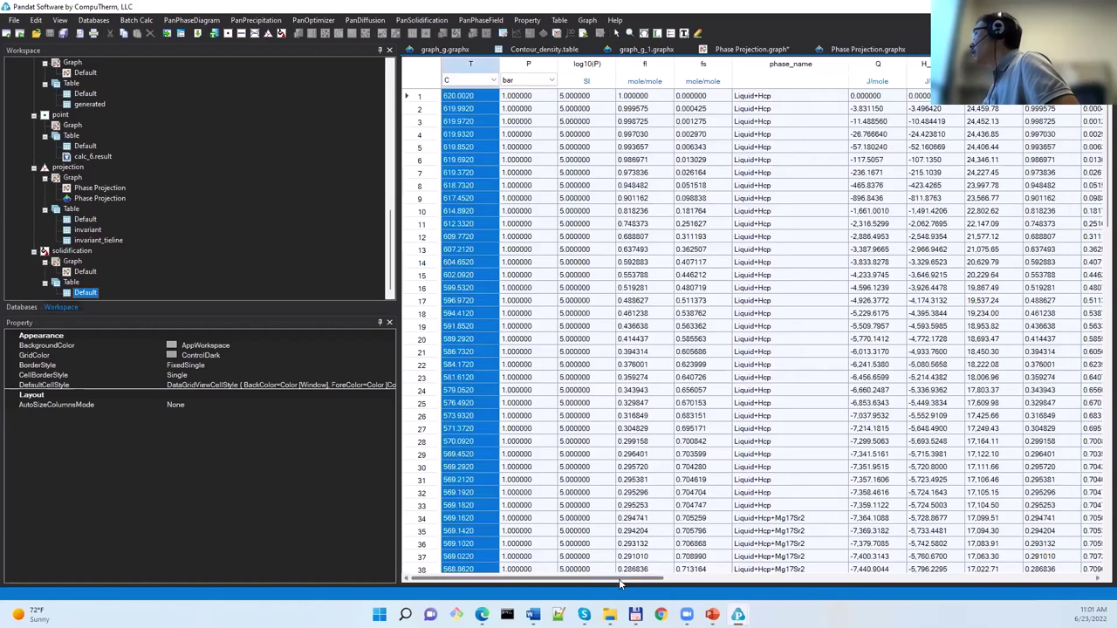
left_click_drag(622, 584, 819, 573)
left_click(537, 68)
left_click(600, 68, "shift")
left_click(652, 68, "shift")
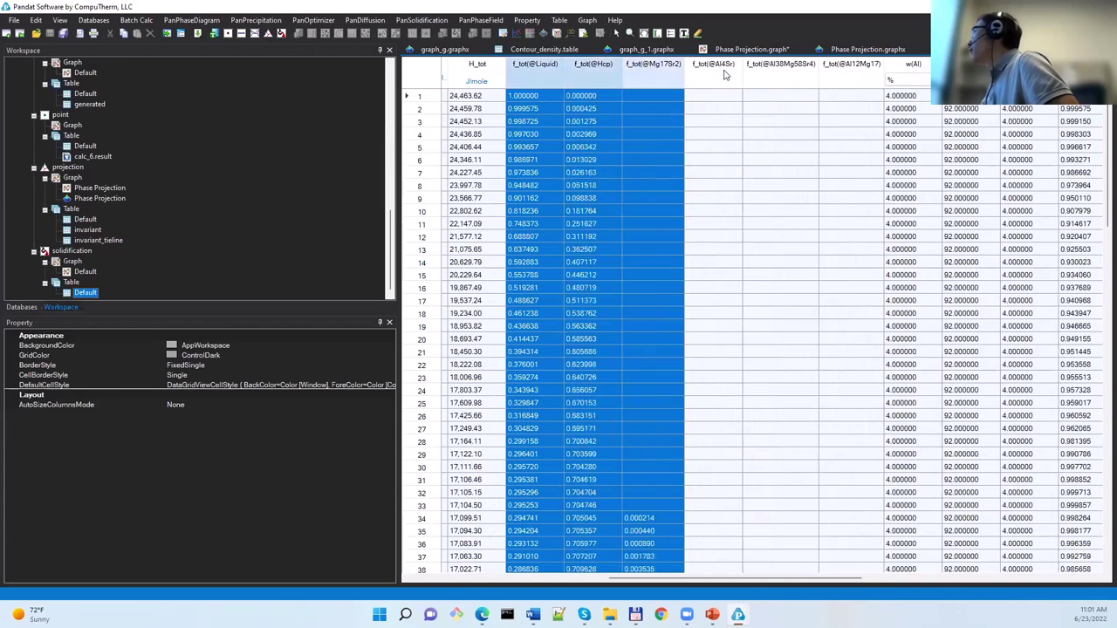
left_click(723, 68, "shift")
left_click(789, 68, "shift")
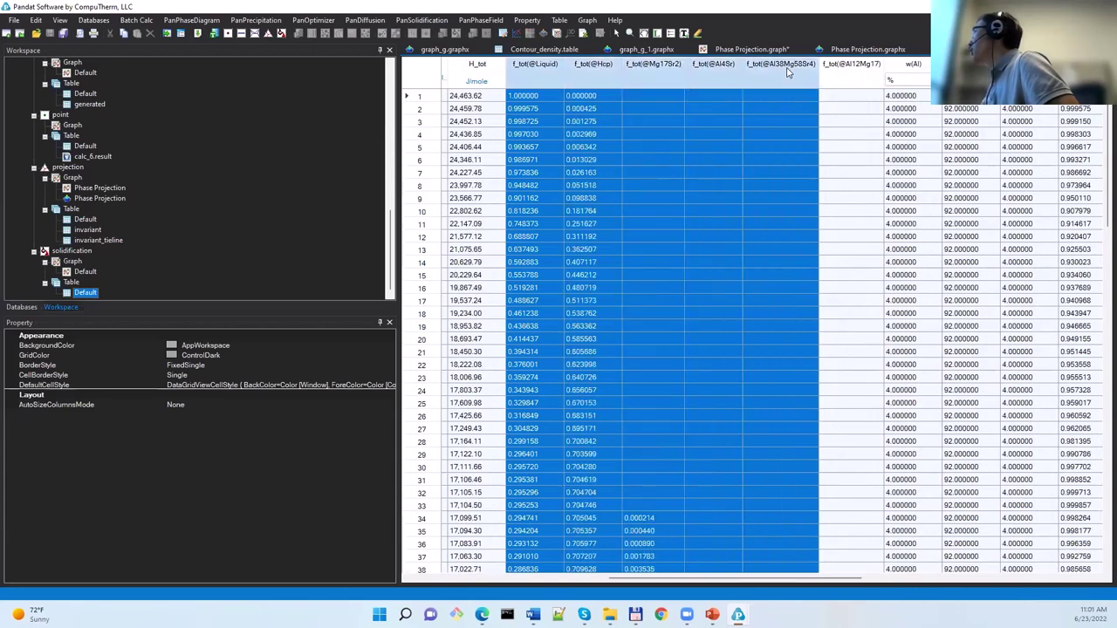
left_click(852, 69, "shift")
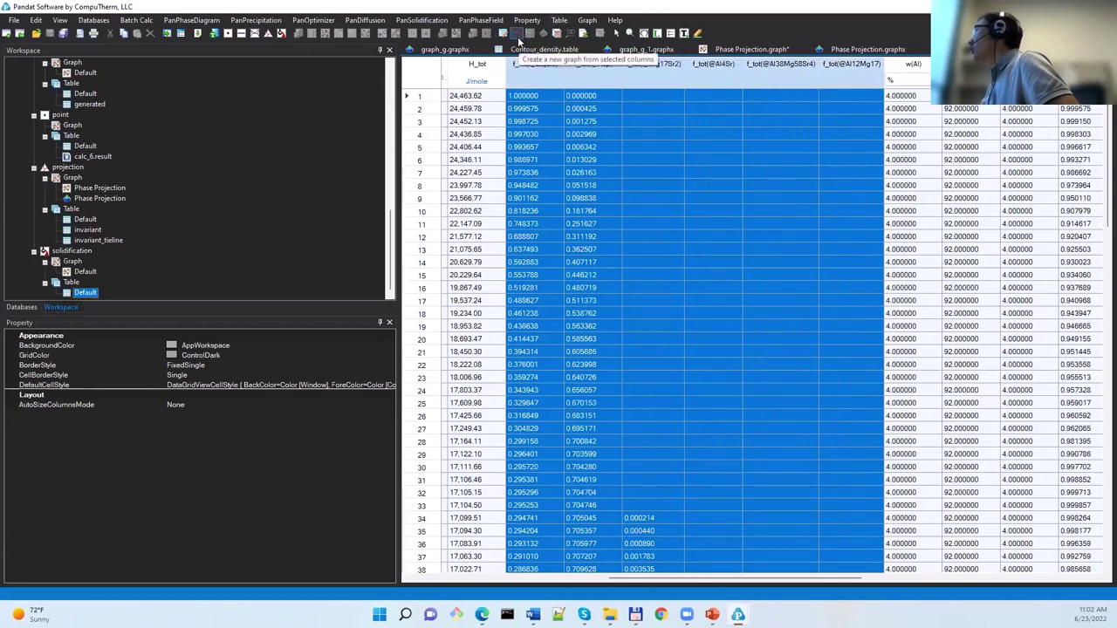
left_click(560, 20)
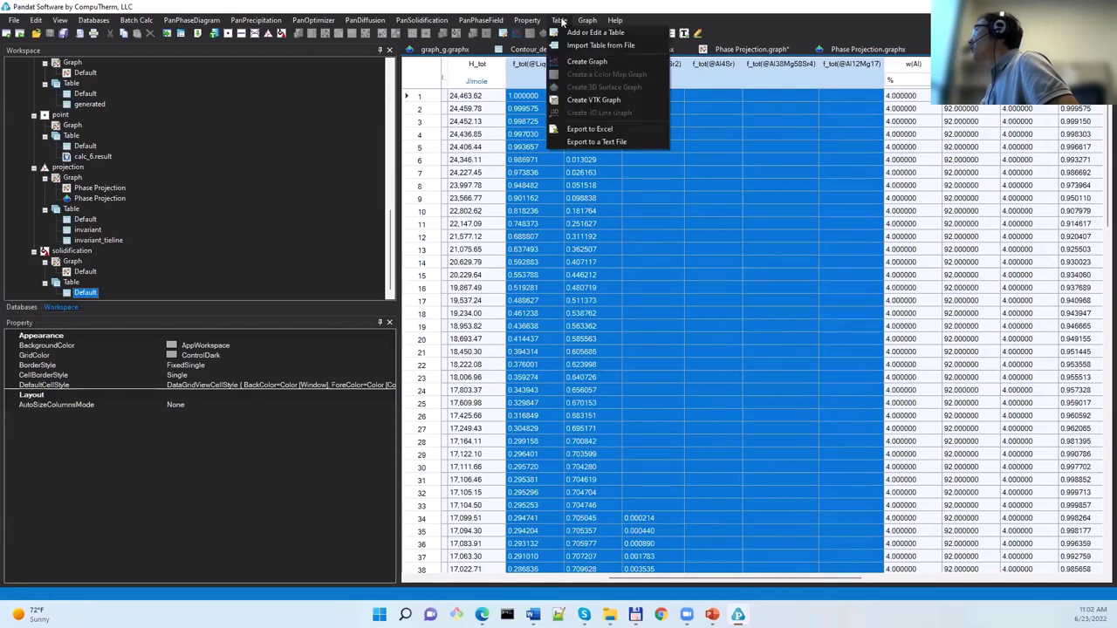
left_click(586, 62)
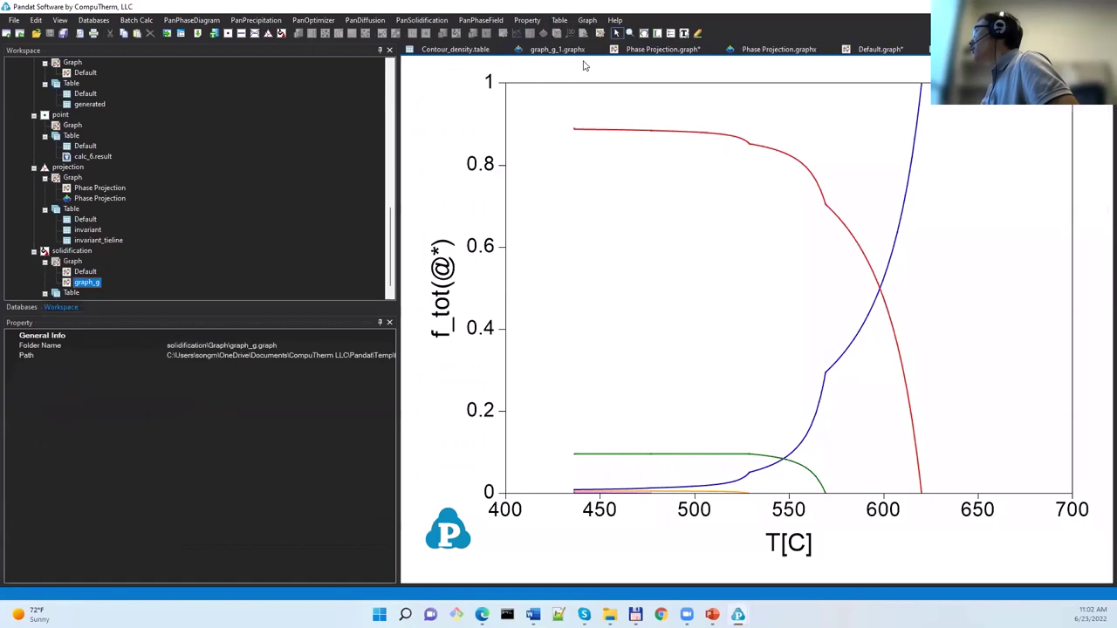
- Switch the Y axis of the phase-fraction graph to a logarithmic scale
left_click(742, 284)
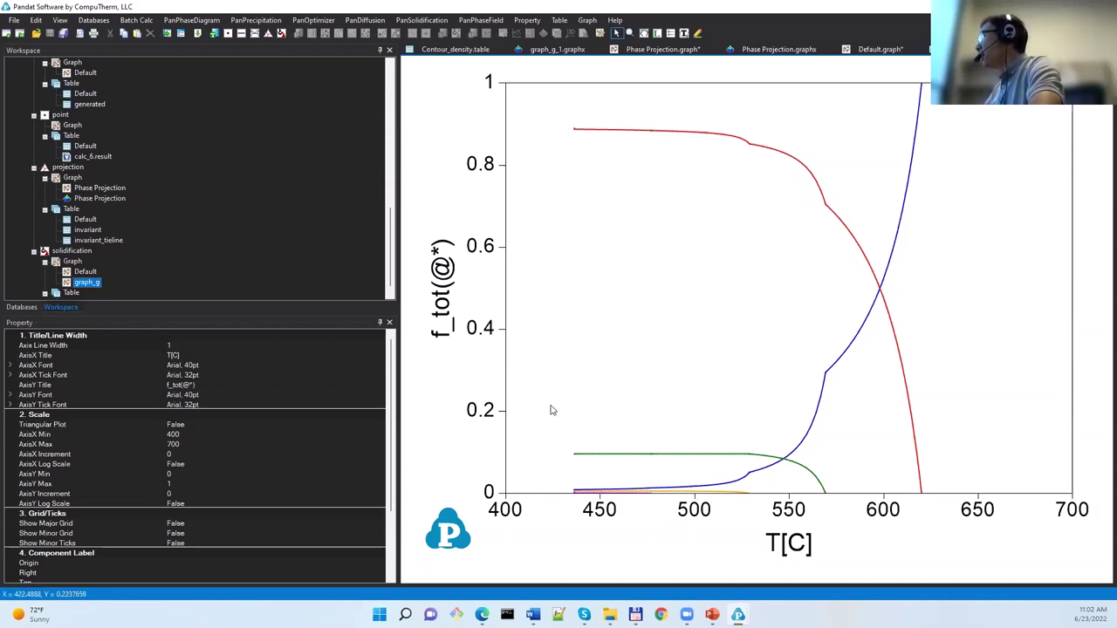
left_click_drag(390, 436, 390, 484)
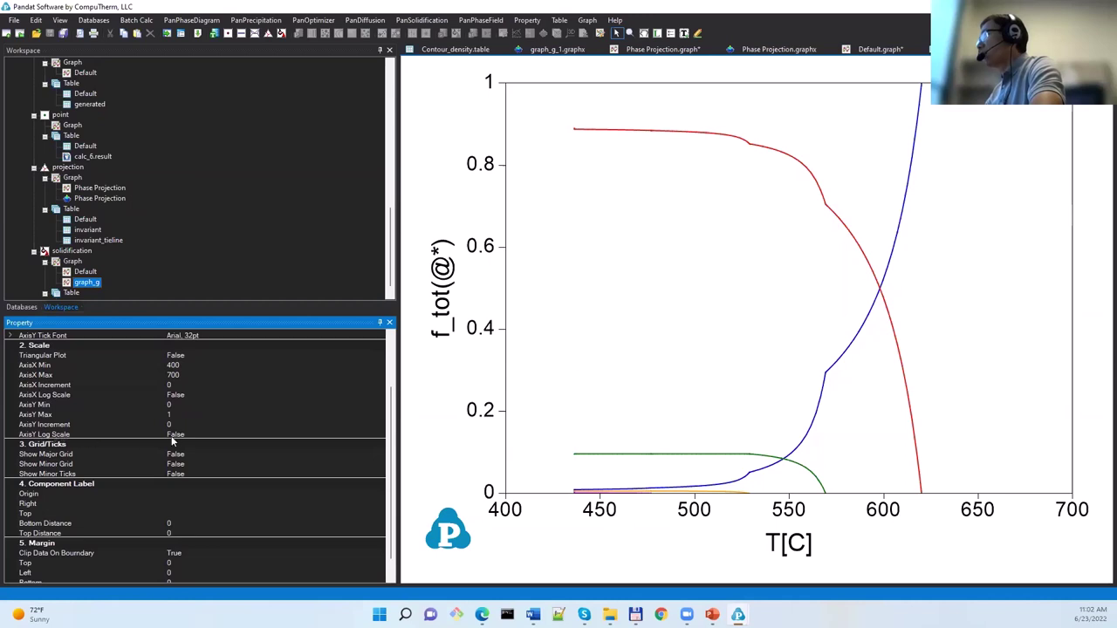
left_click(371, 435)
left_click(381, 434)
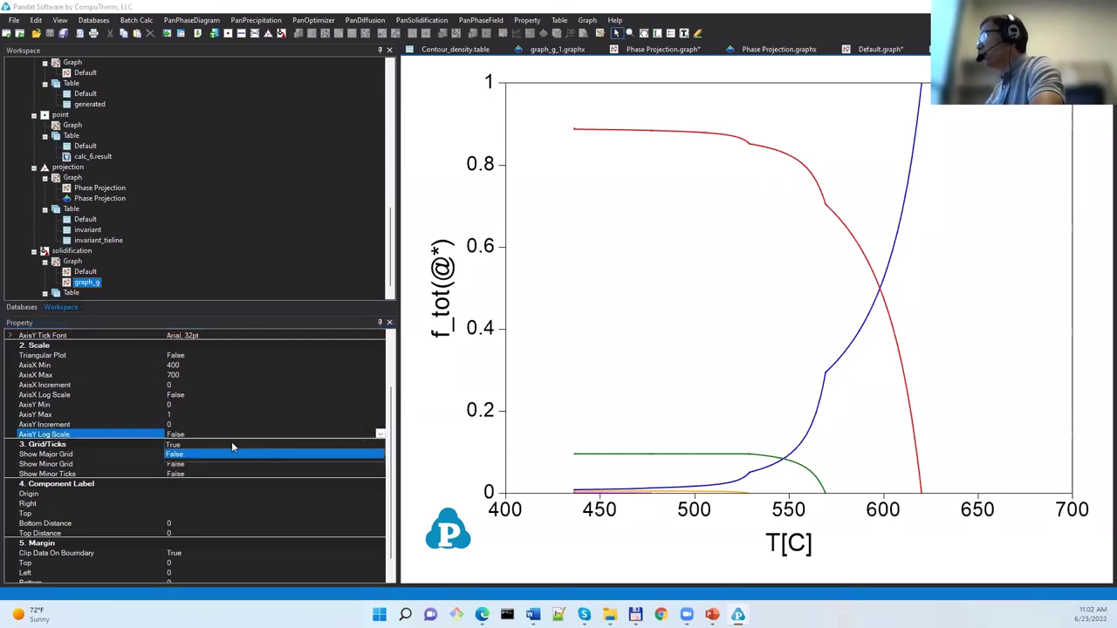
left_click(229, 443)
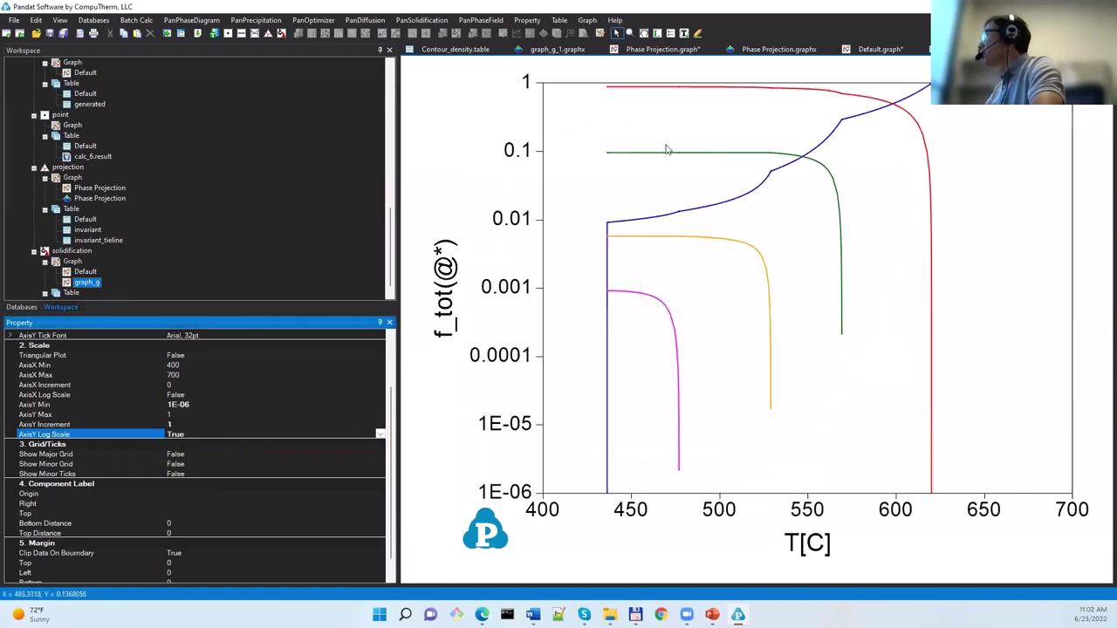
- Set the minimum of the phase-fraction graph's Y axis to 1E-04
left_click(194, 405)
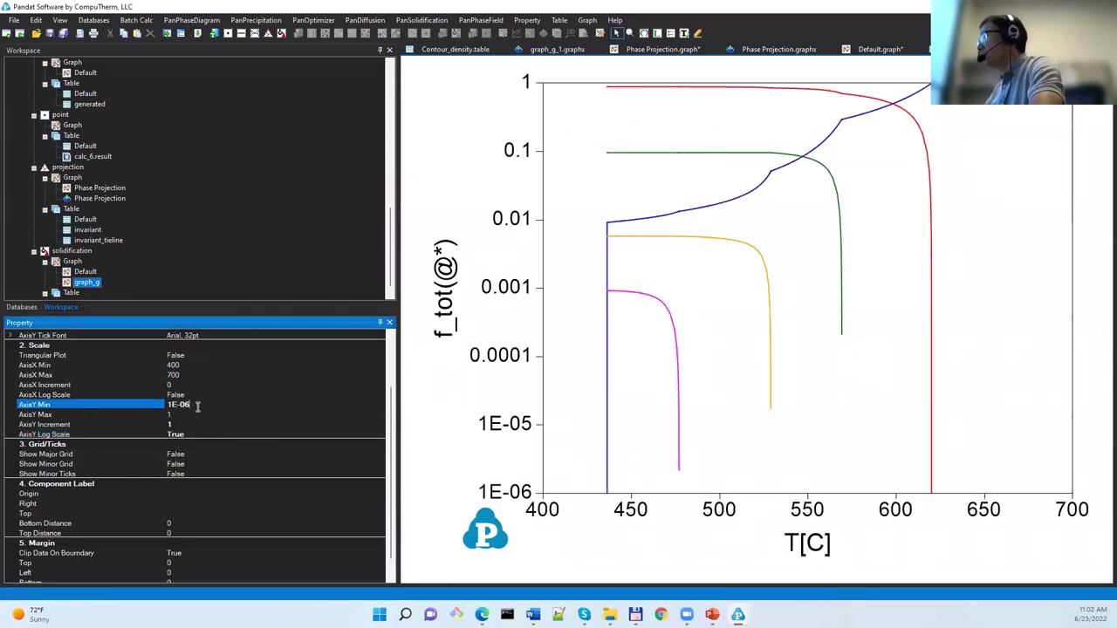
key("BackSpace")
type("4")
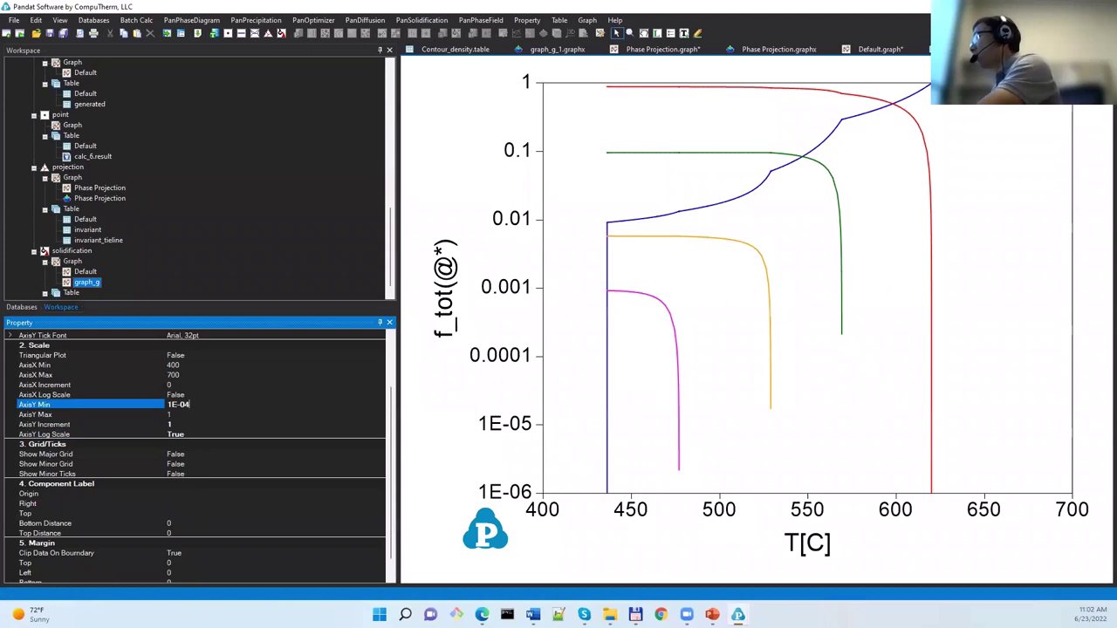
key("Return")
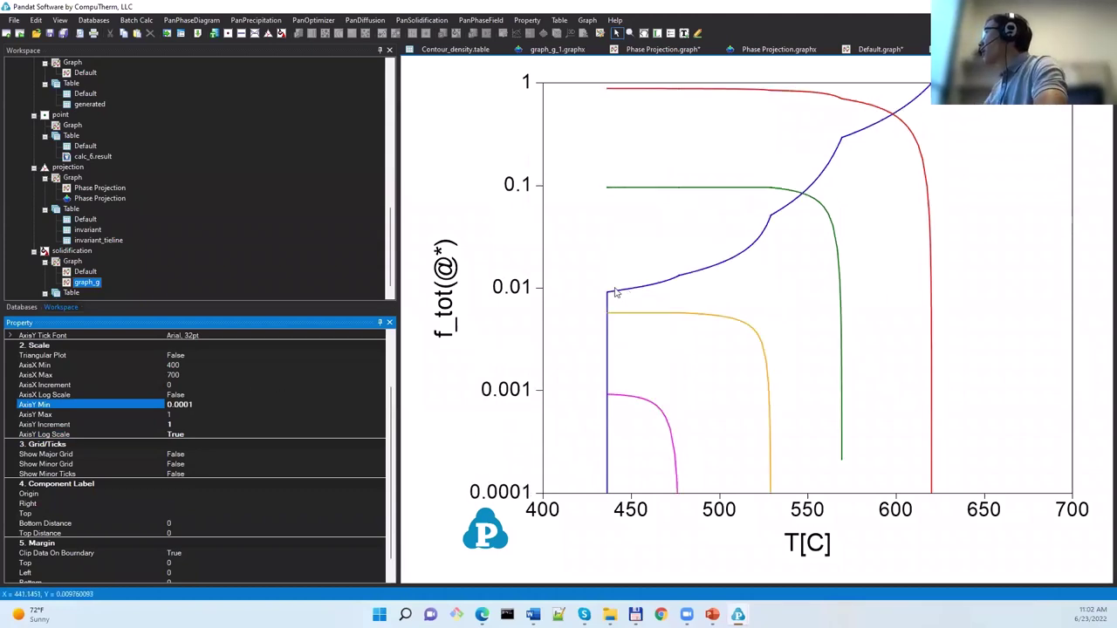
left_click(729, 146)
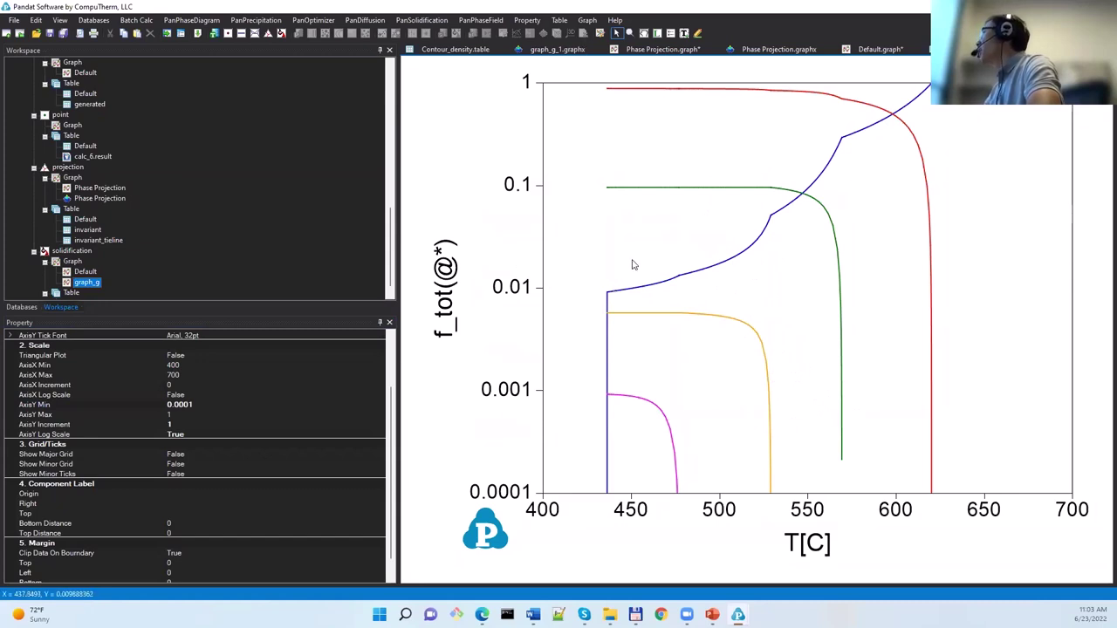
- Add a legend to the phase-fraction graph and move it to the plot's right-hand area, at about 600 to 690 °C
left_click(586, 21)
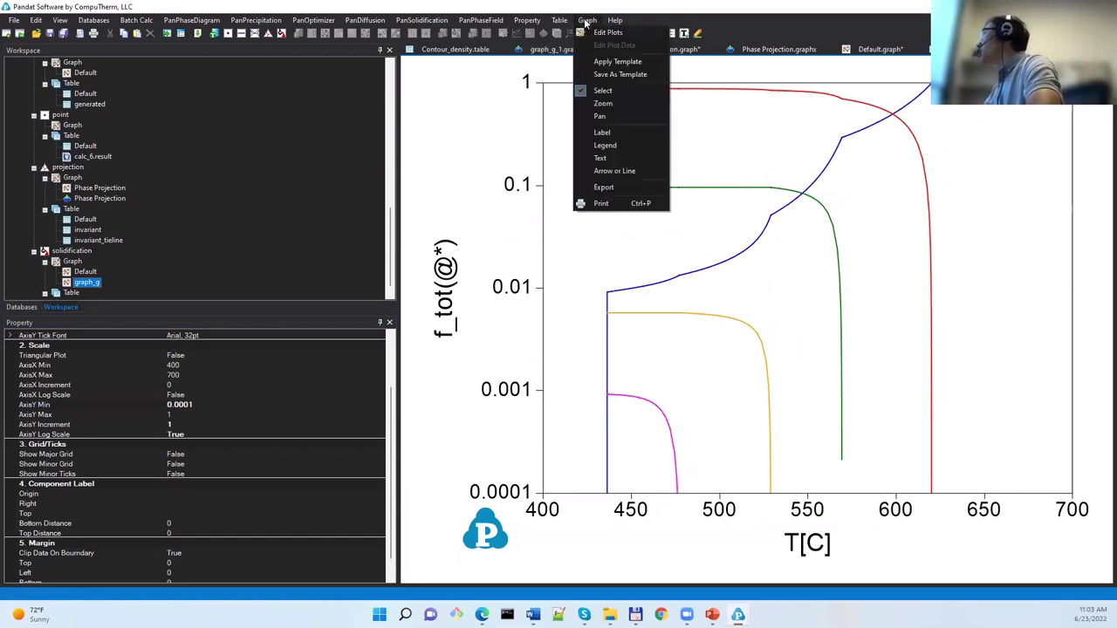
left_click(612, 144)
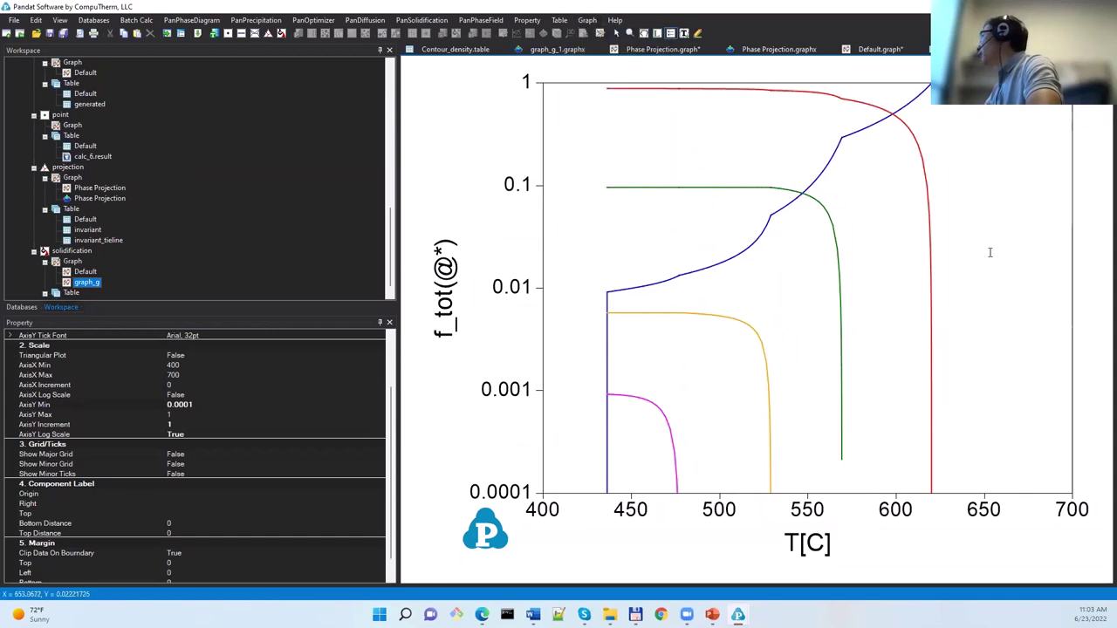
left_click(990, 252)
left_click_drag(928, 190, 997, 338)
left_click(1001, 232)
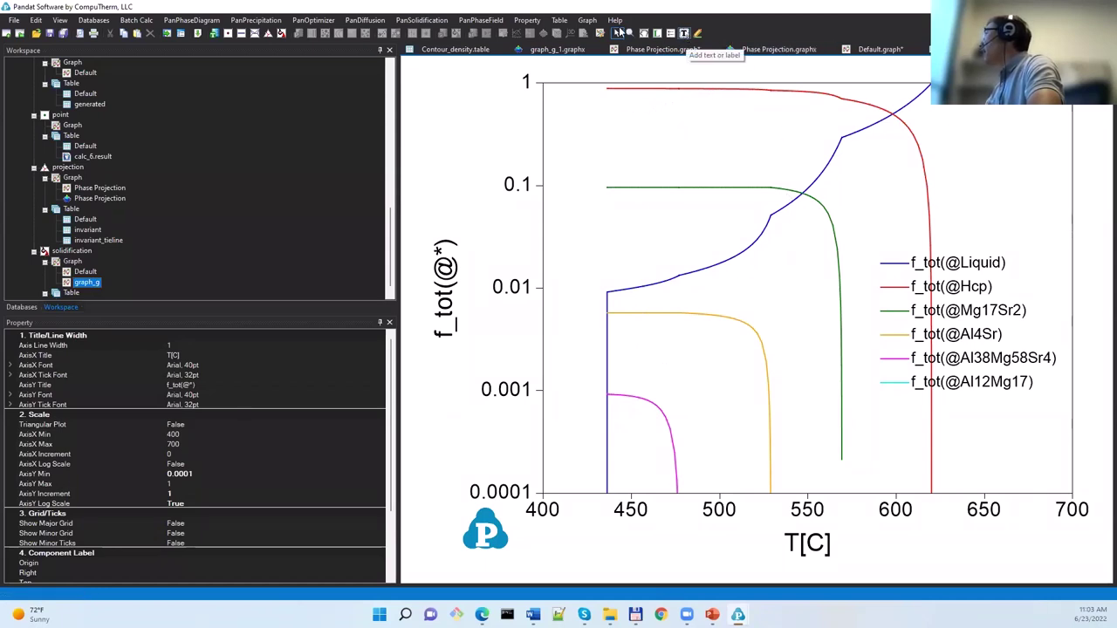
- Add a red text label reading Hcp to the graph and place it just under the left end of the Hcp curve
left_click(588, 20)
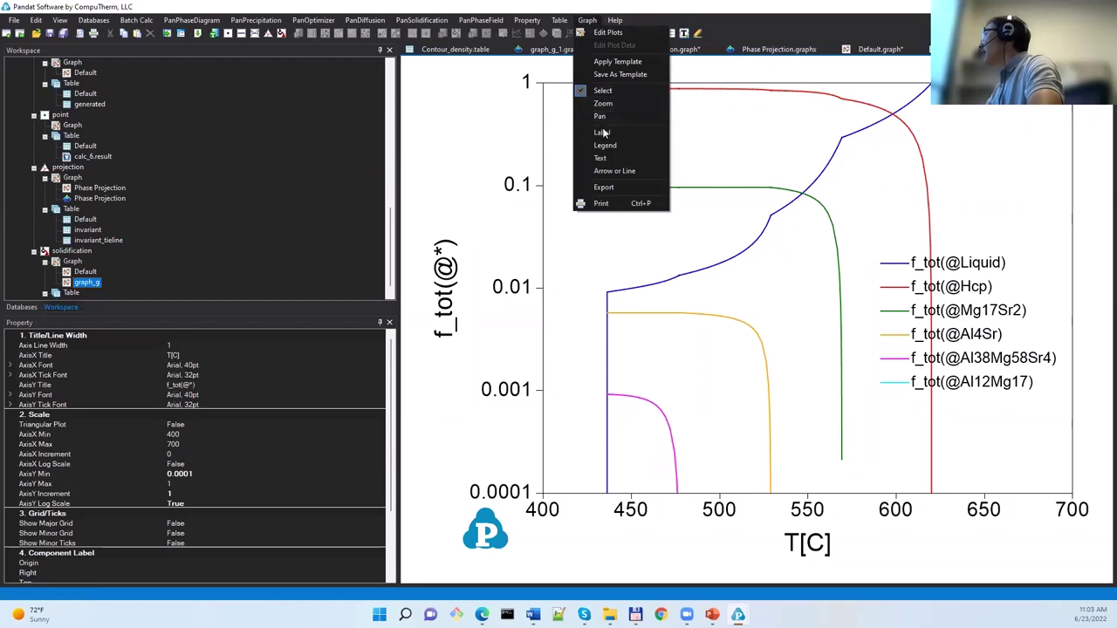
left_click(602, 160)
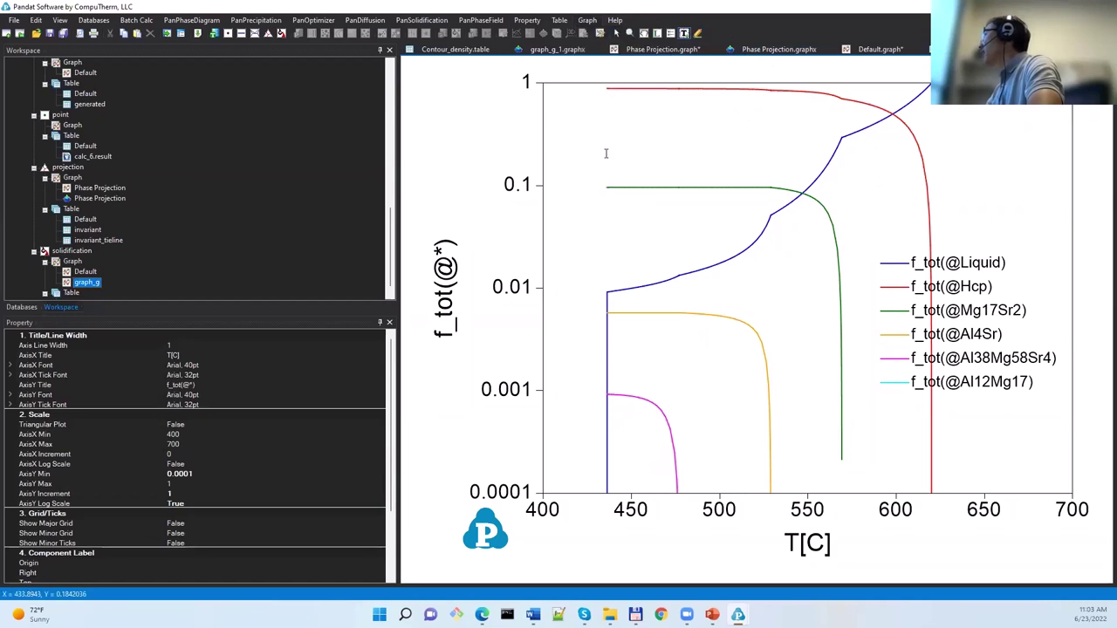
left_click(620, 108)
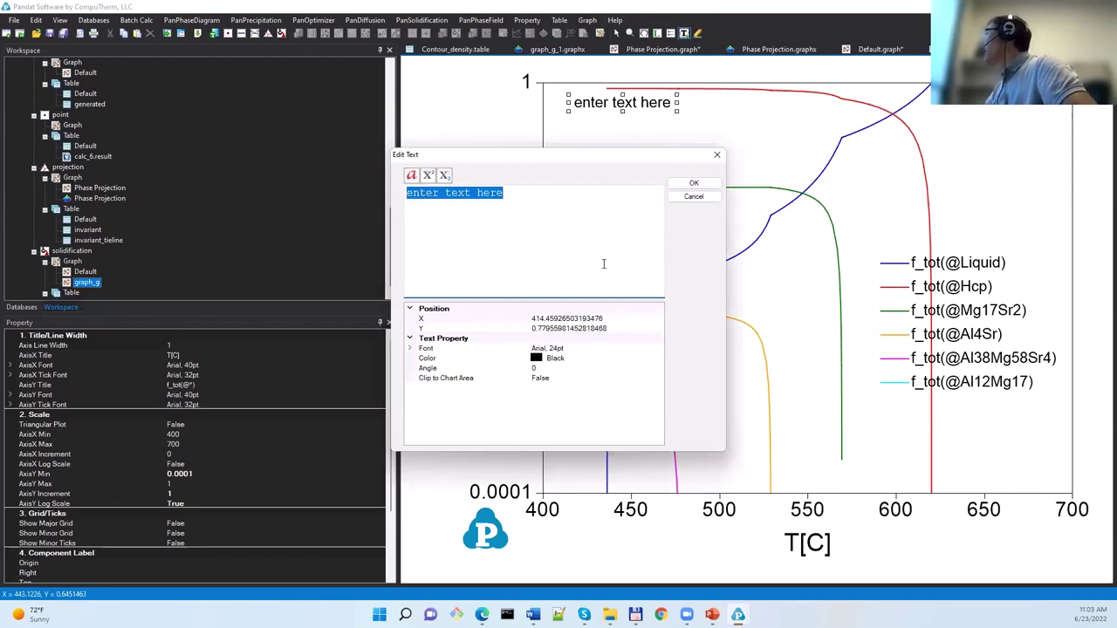
type("Hcp")
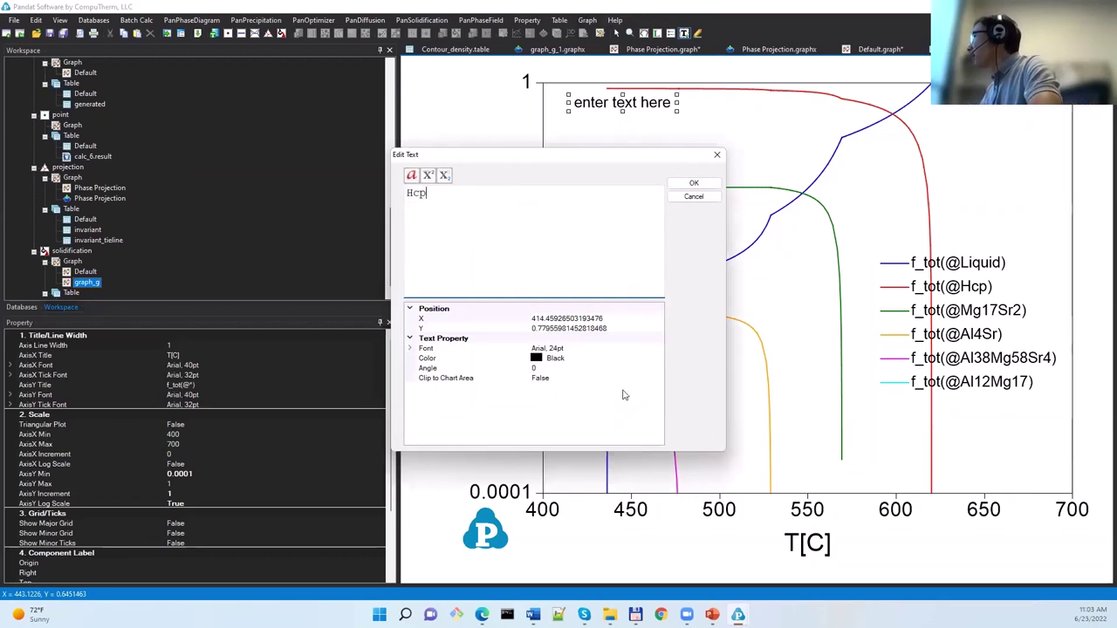
left_click(637, 359)
left_click(657, 358)
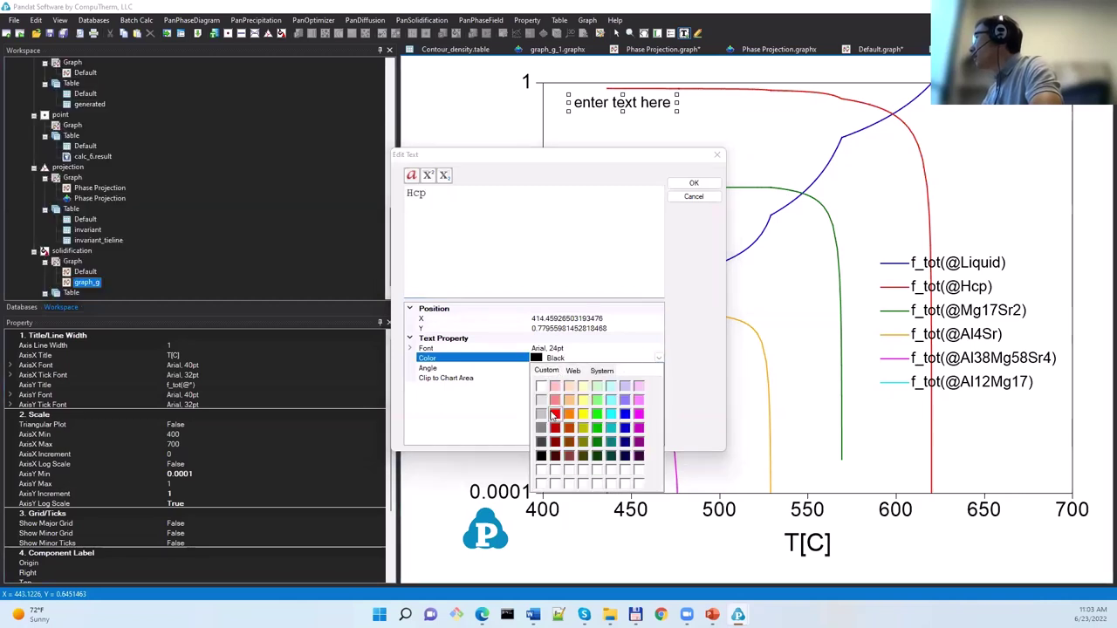
left_click(555, 413)
left_click(708, 187)
left_click_drag(595, 103, 629, 106)
left_click(665, 130)
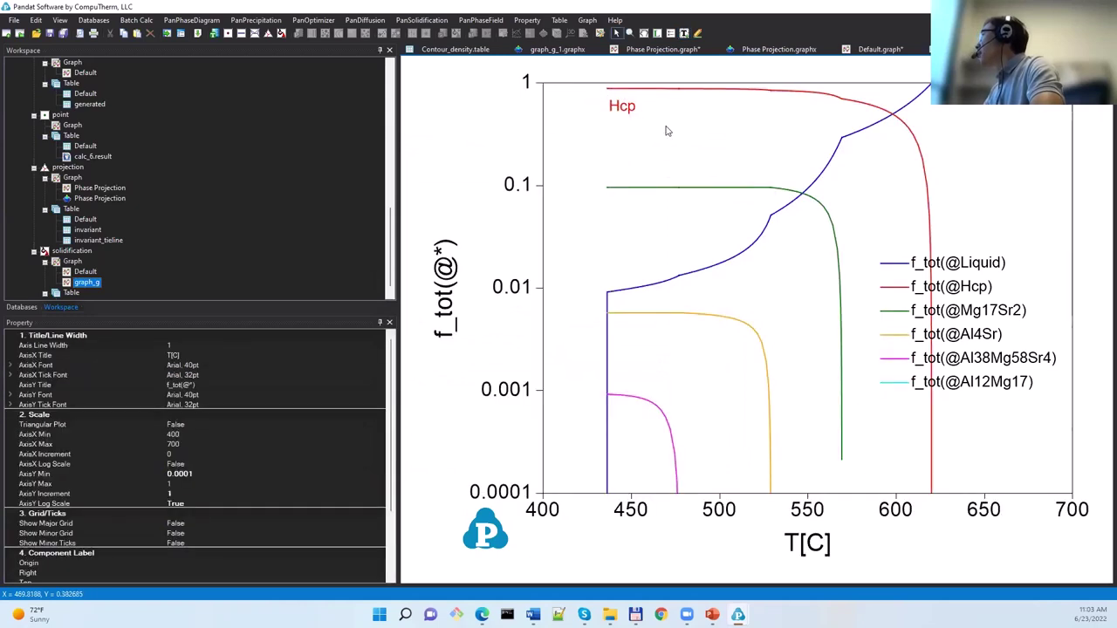
- Insert another text label just above the left end of the Mg17Sr2 curve
left_click(685, 33)
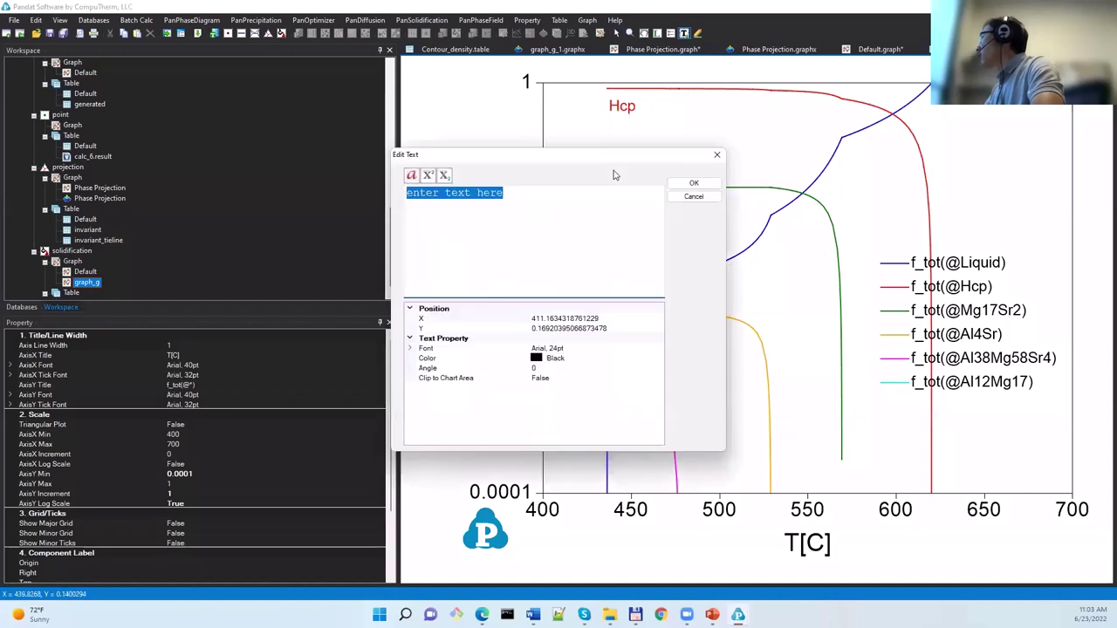
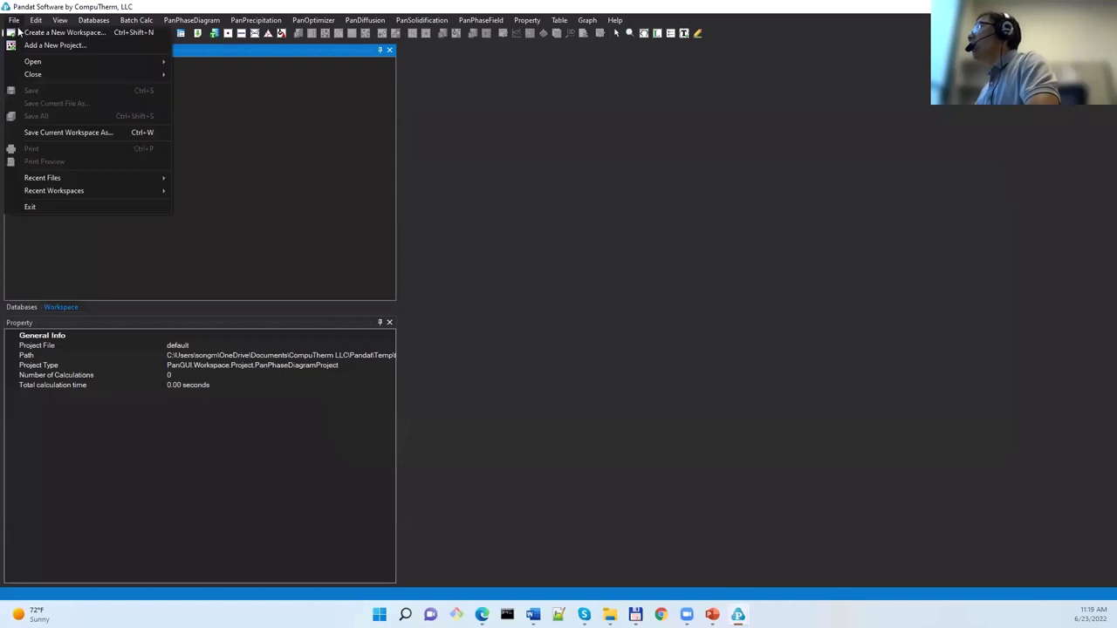
- Save the current workspace as Demo_HTC in the PanPhaseDiagram_Training folder
left_click(89, 132)
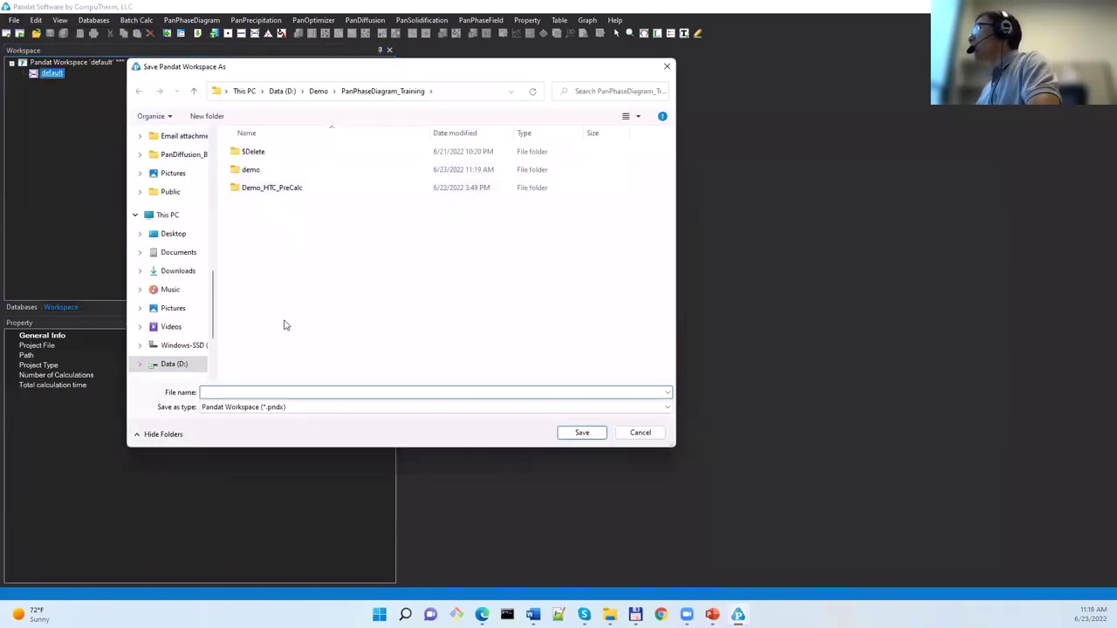
type("Demo")
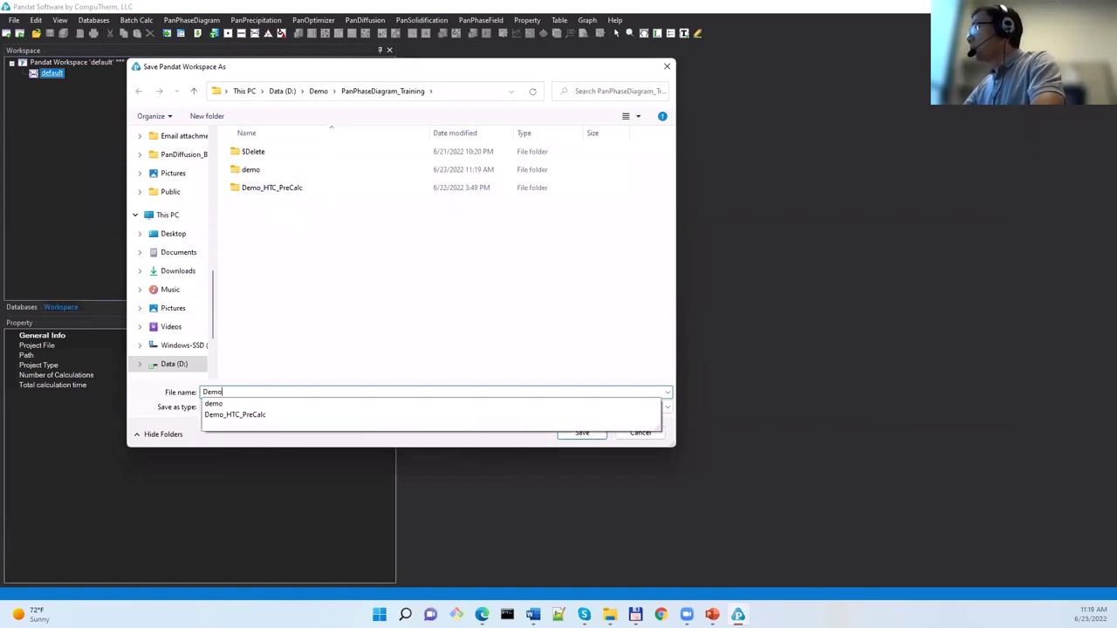
type("_")
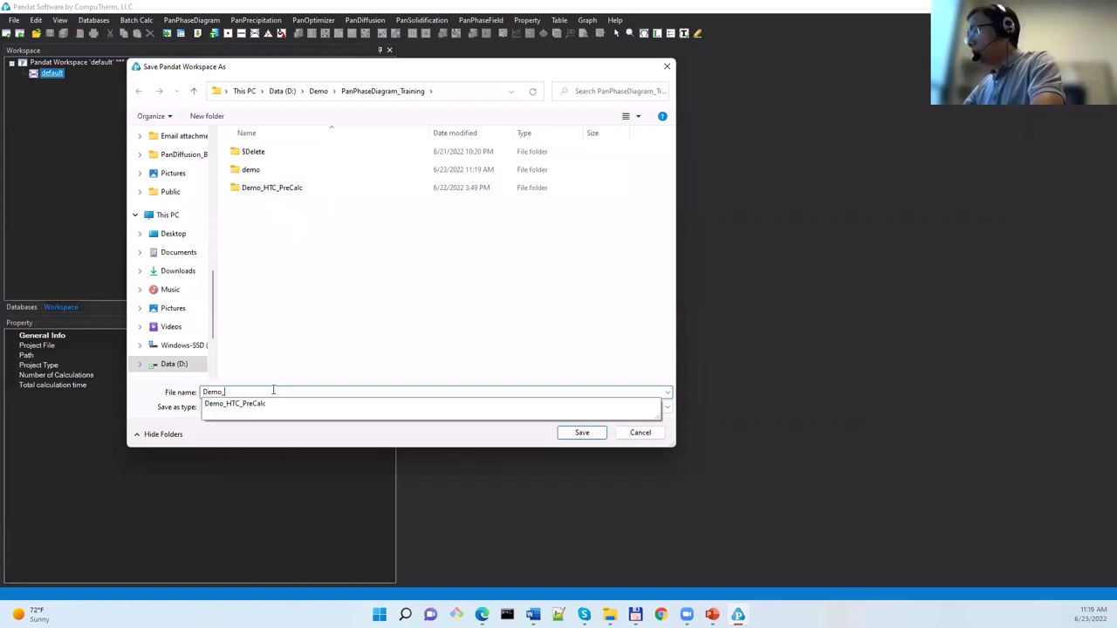
type("HTC")
key("Return")
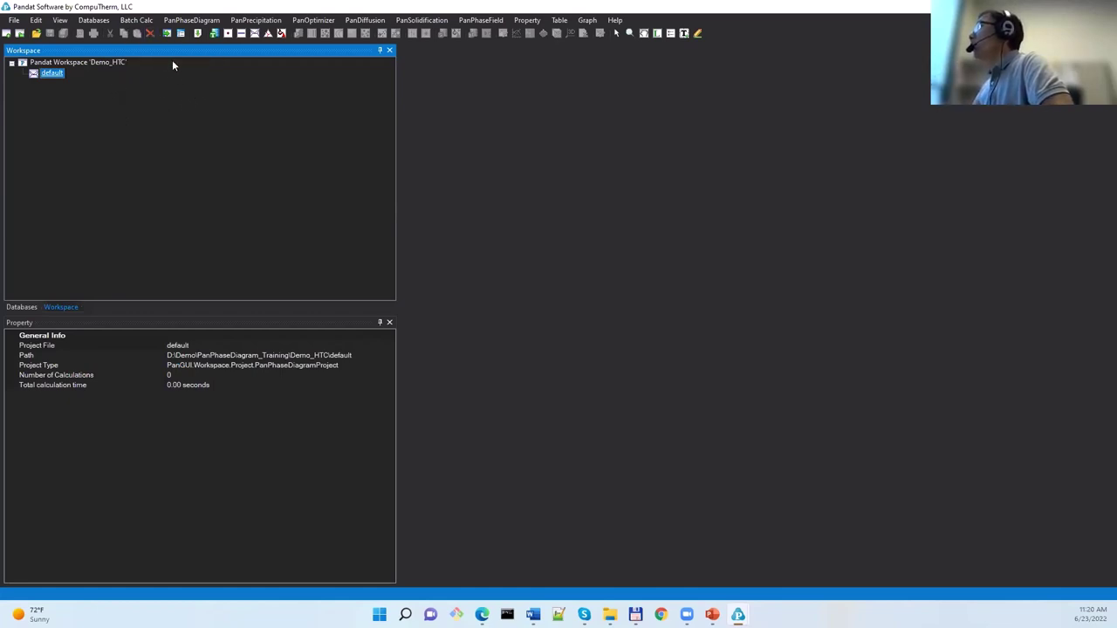
- Load the thermodynamic database PanHEA2022_All.pdb from the PanPhaseDiagram_Training folder
left_click(94, 20)
left_click(98, 33)
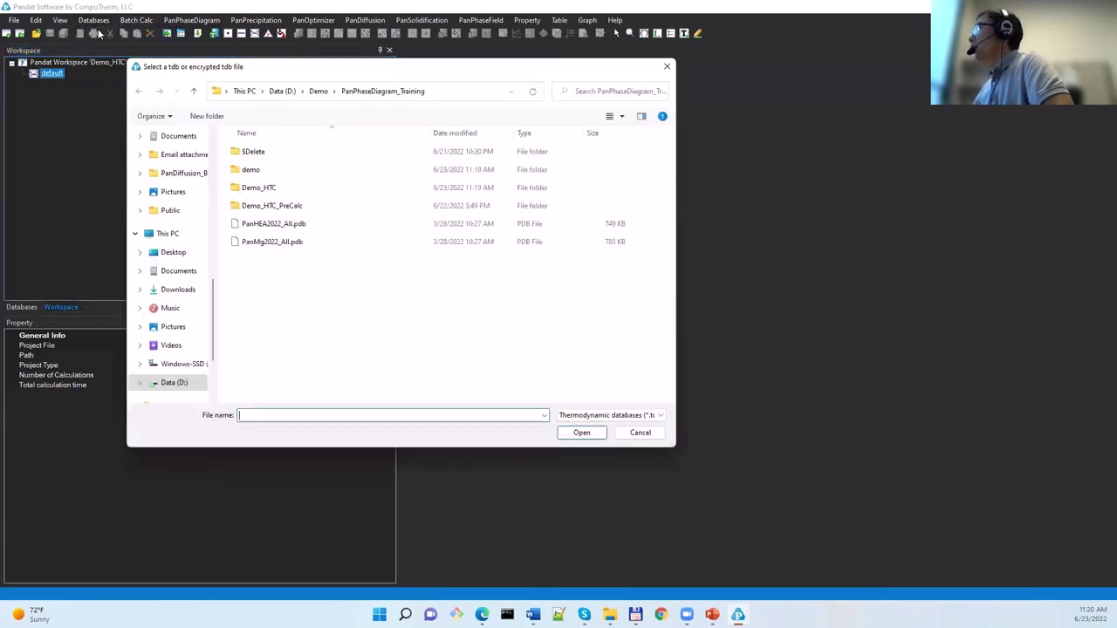
left_click(262, 225)
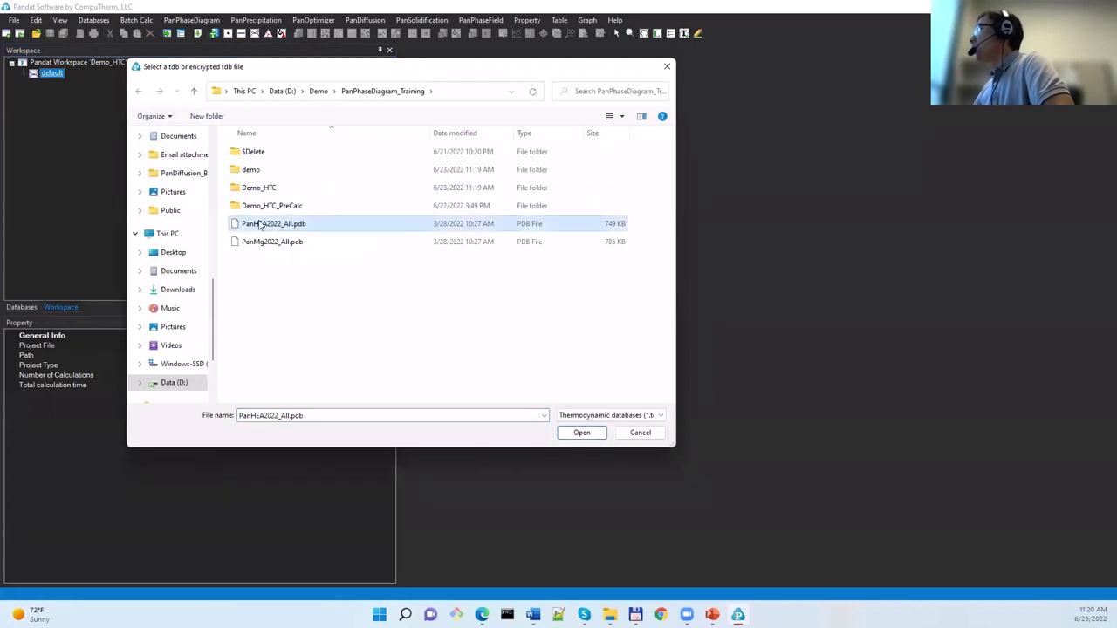
left_click(584, 434)
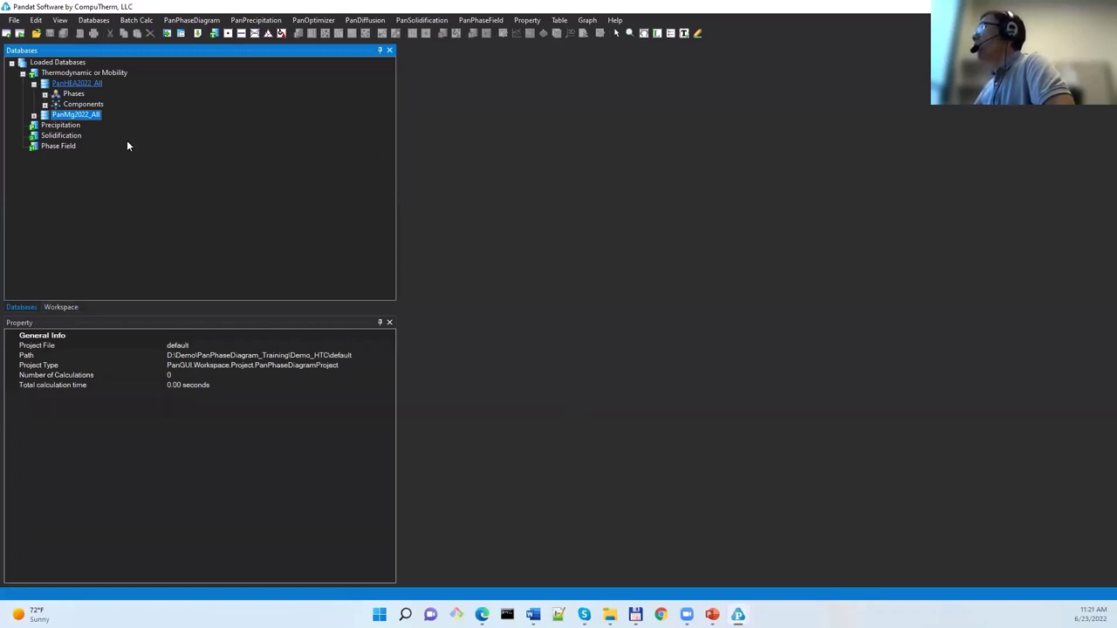
- Expand the component list of PanHEA2022_All and remove Co and Ni from the selected components
left_click(79, 84)
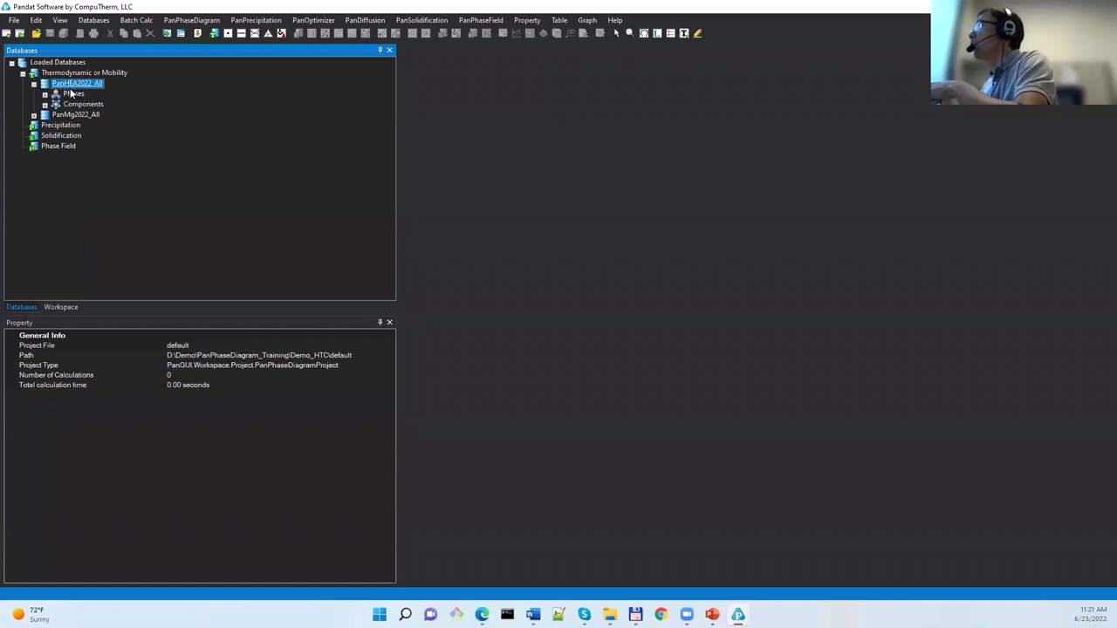
left_click(45, 104)
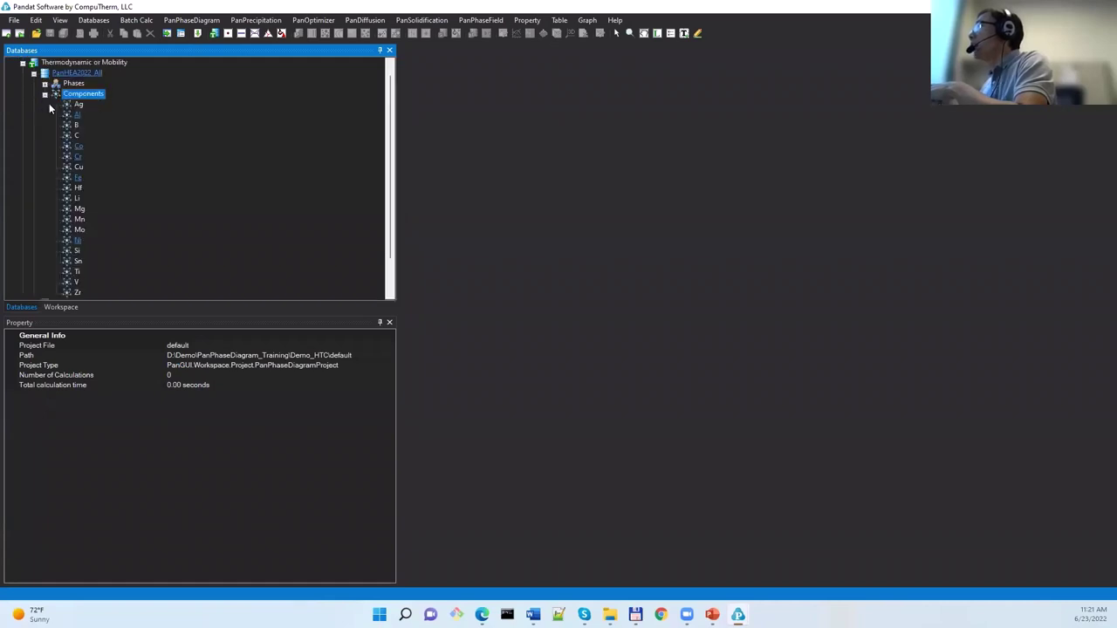
left_click(75, 95)
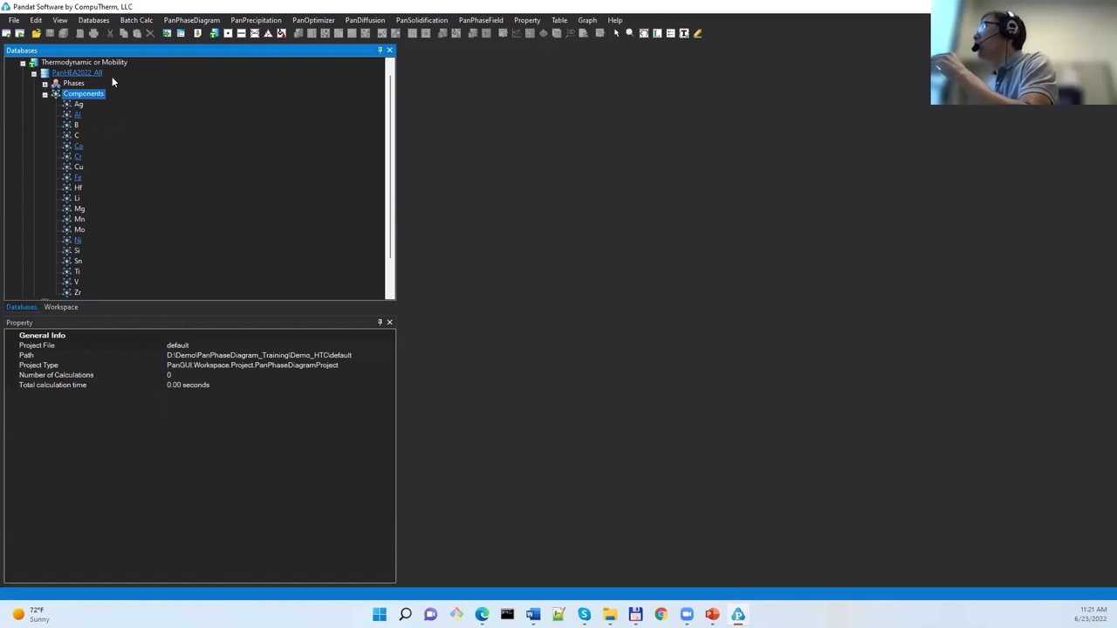
left_click(101, 23)
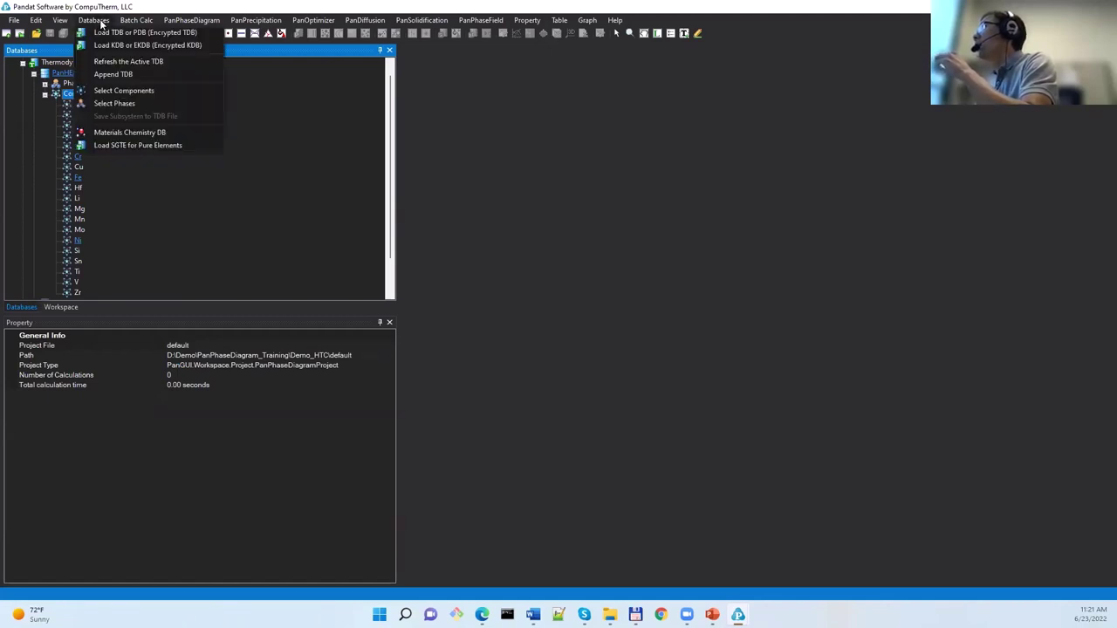
left_click(123, 91)
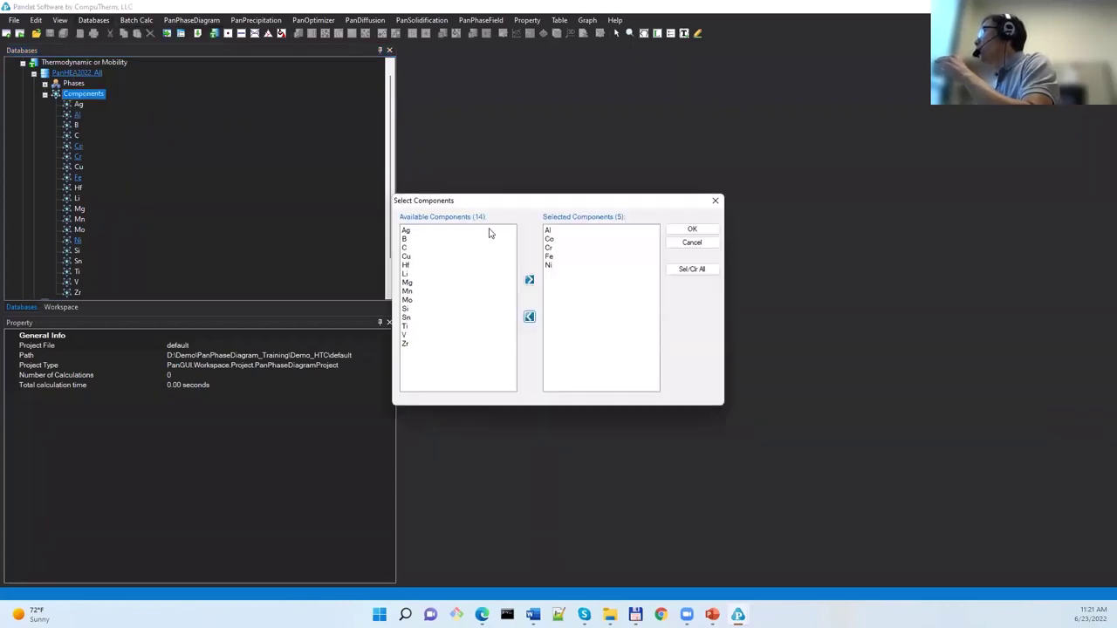
left_click(555, 241)
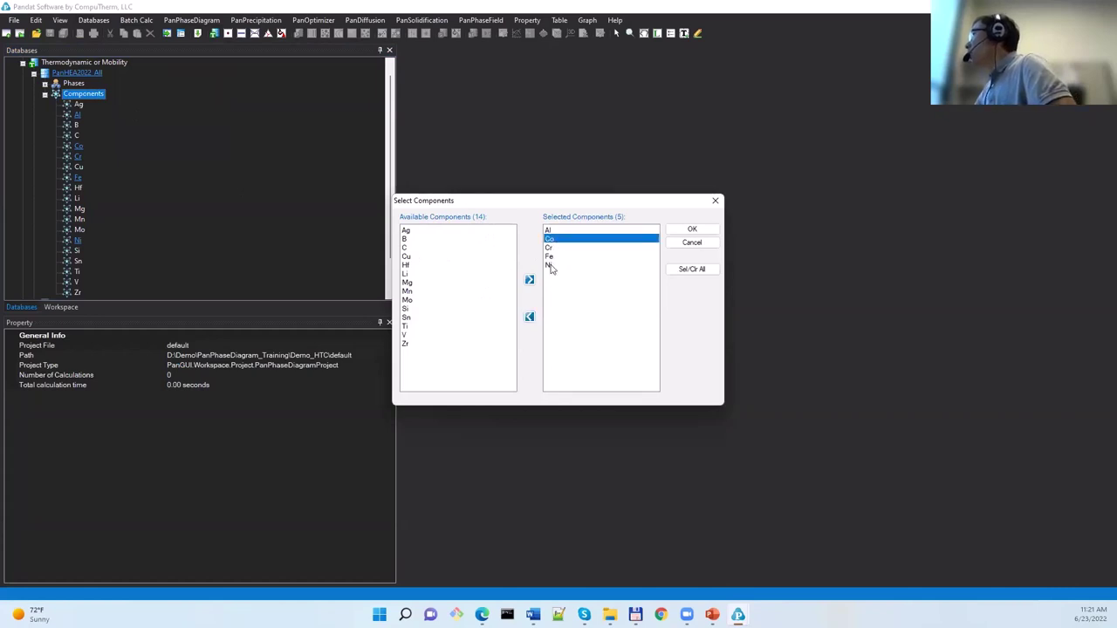
left_click(529, 317)
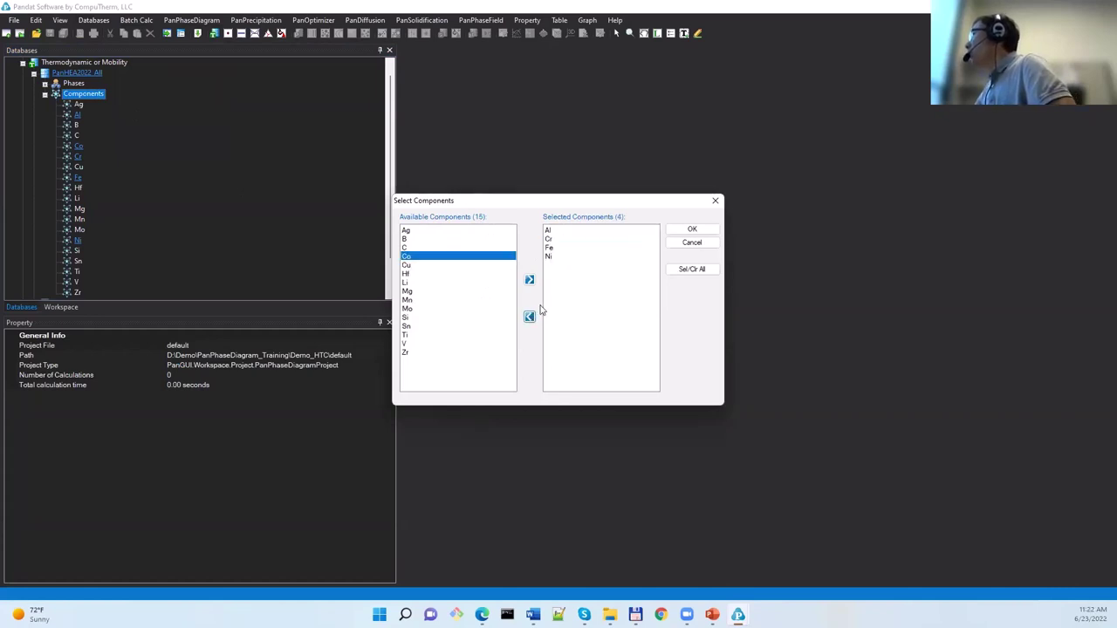
left_click(556, 256)
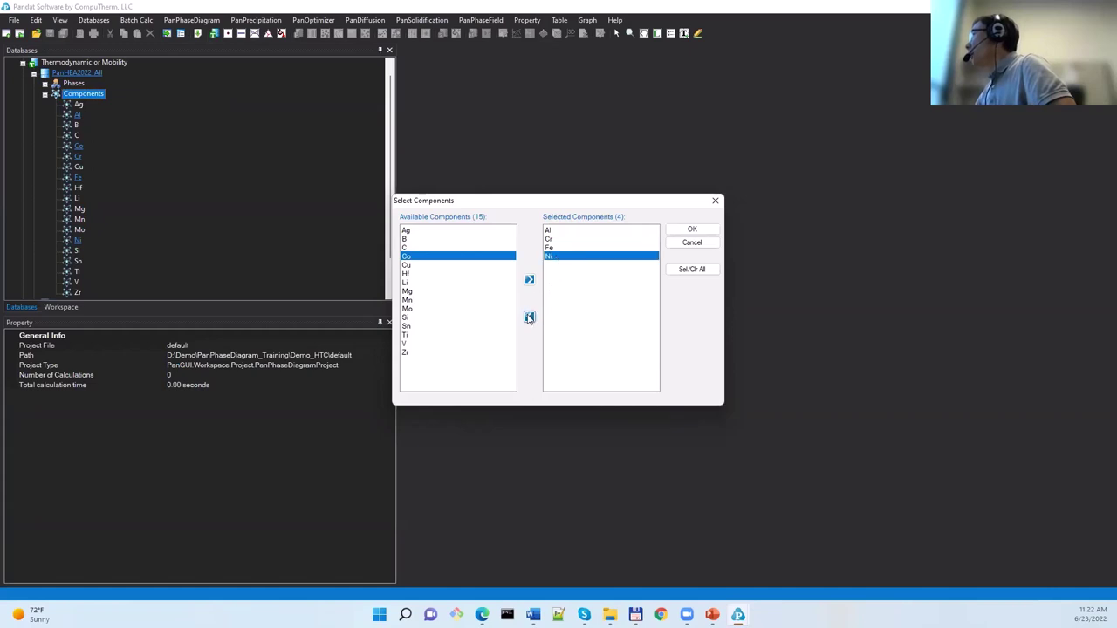
left_click(529, 317)
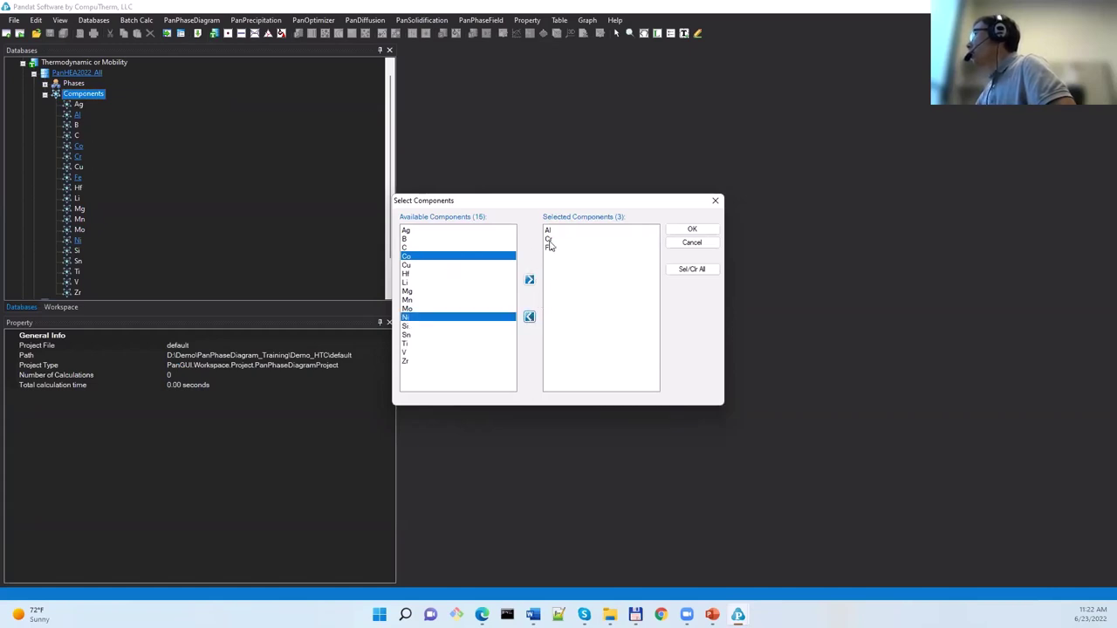
- Add Mn and Ti to the selected components alongside Al, Cr and Fe, and accept the selection
left_click(419, 300)
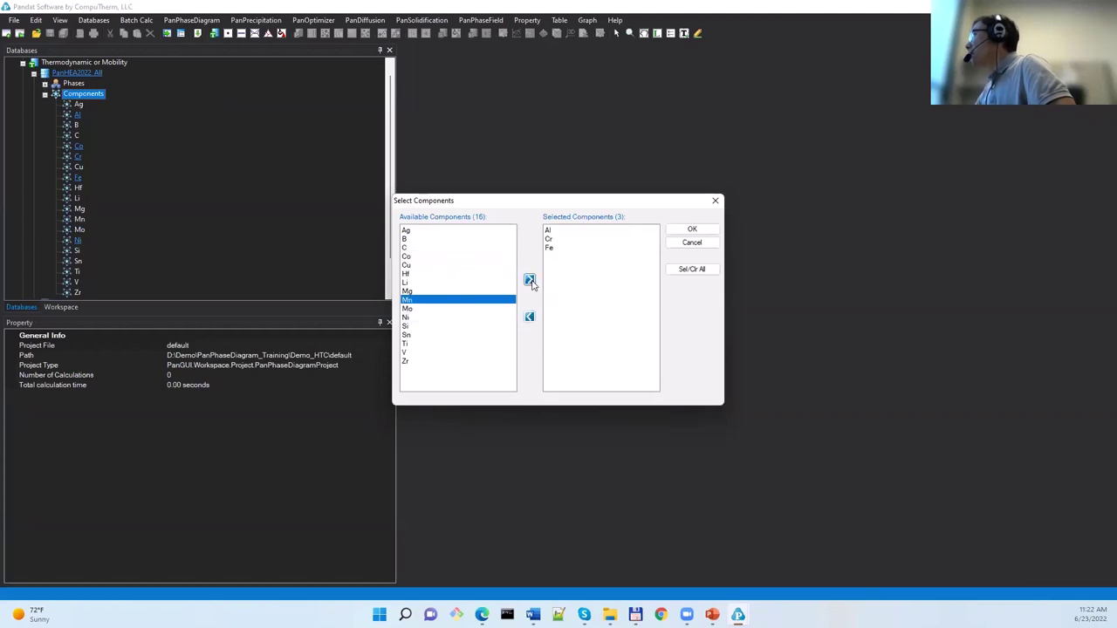
left_click(529, 279)
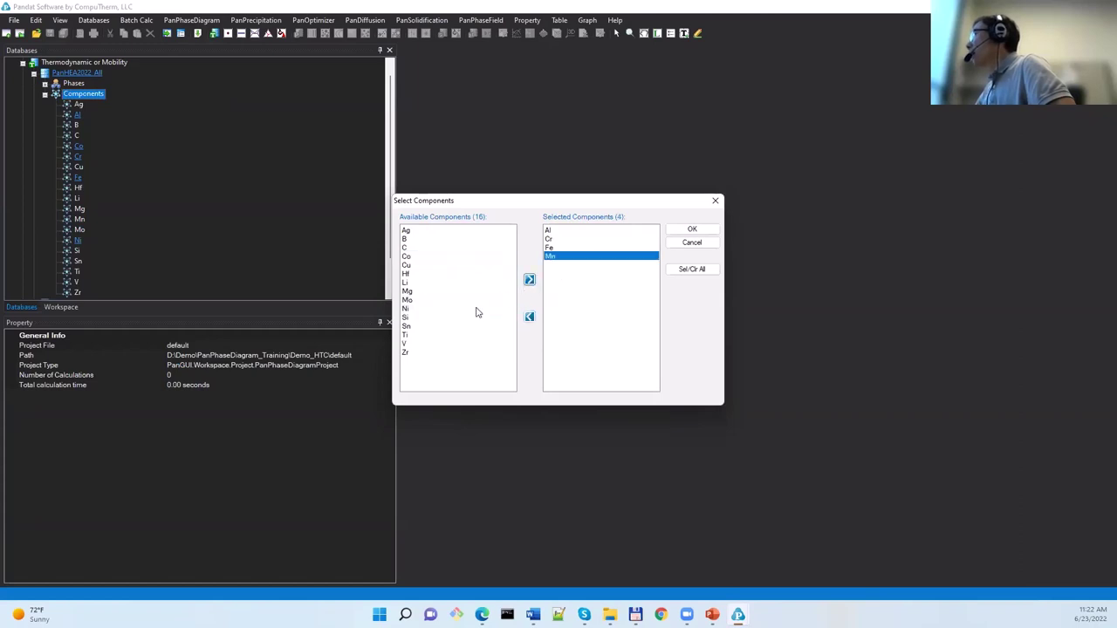
left_click(410, 337)
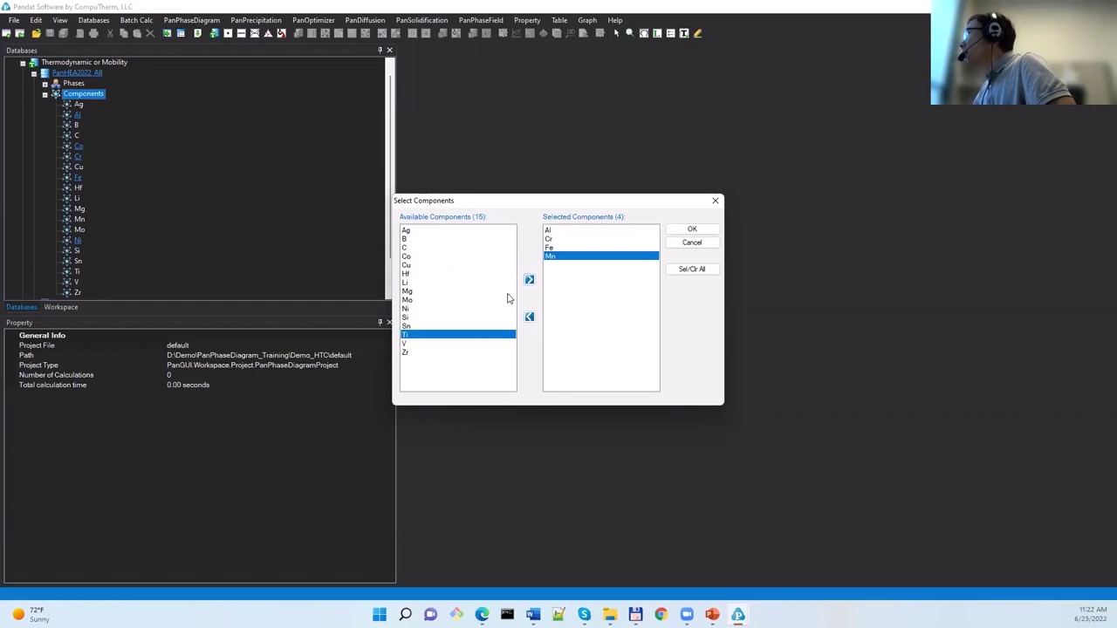
left_click(529, 279)
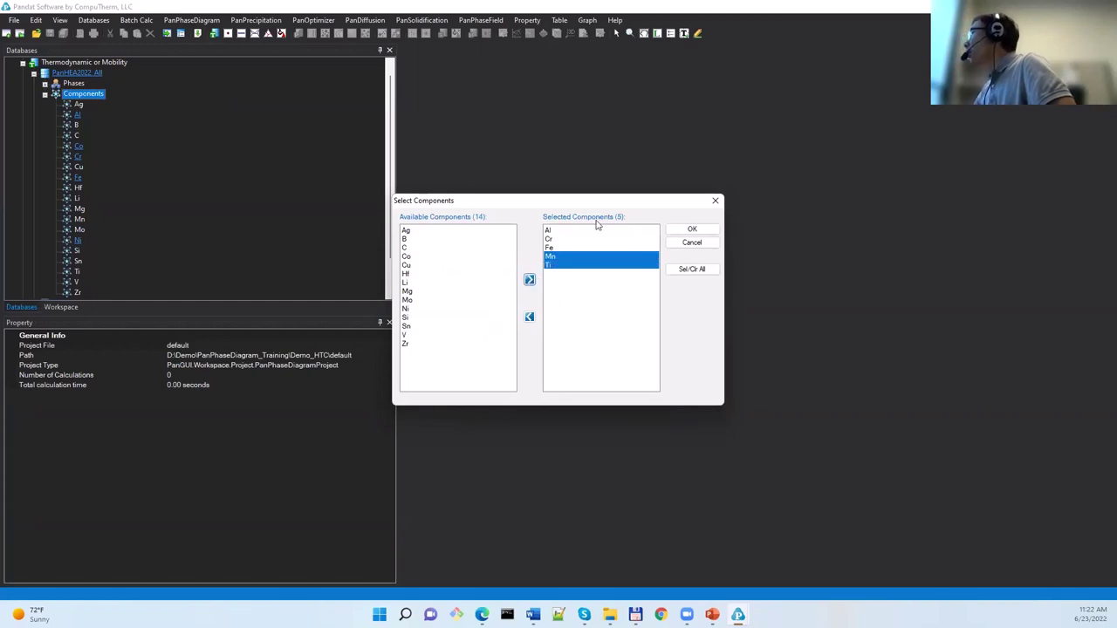
left_click(709, 230)
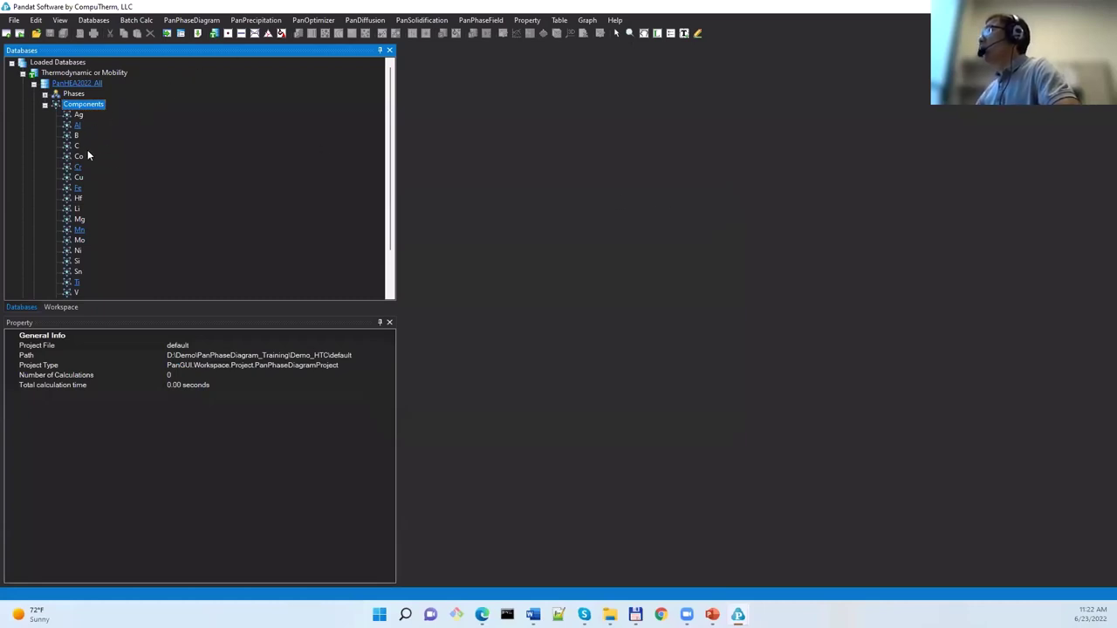
- Set up a High Throughput Calculation of type solidification, keeping the maximum time per calculation at 15.0 minutes
left_click(145, 23)
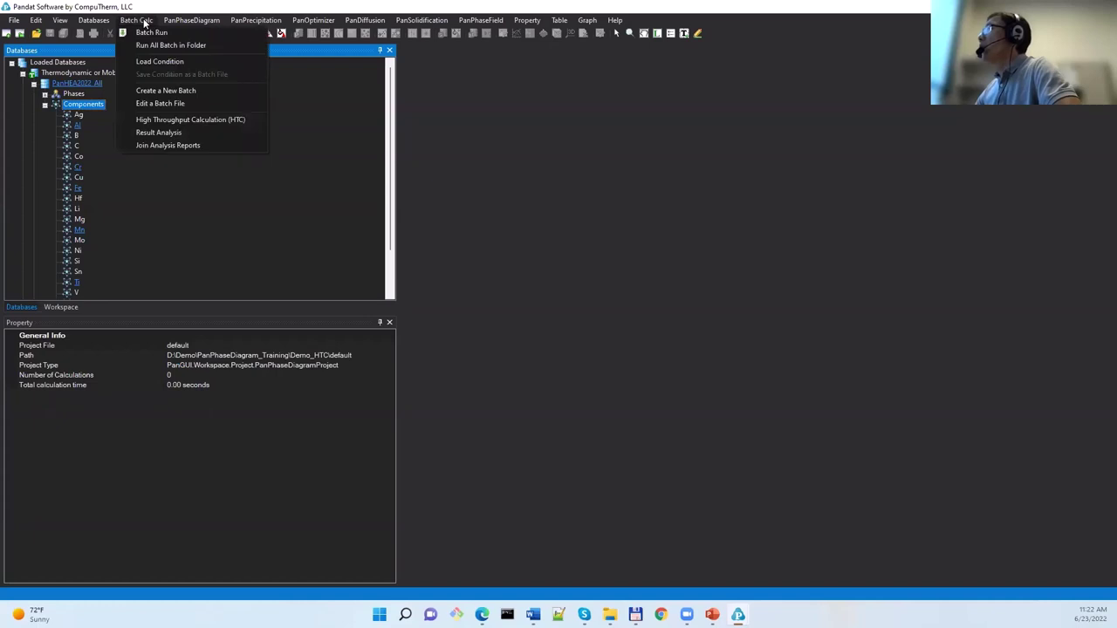
left_click(216, 119)
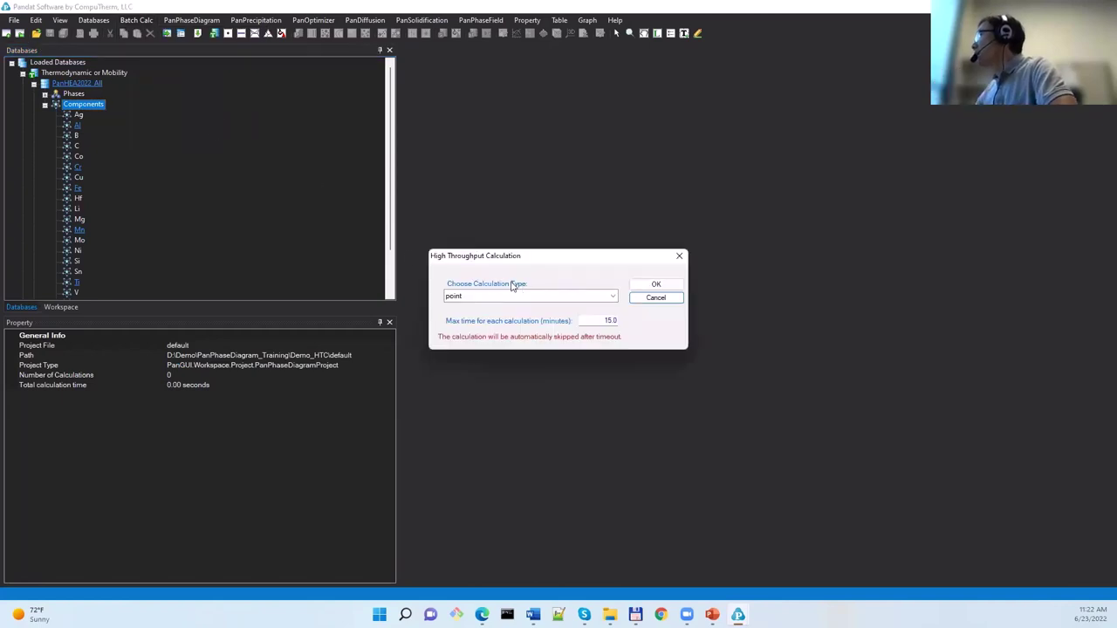
left_click(601, 297)
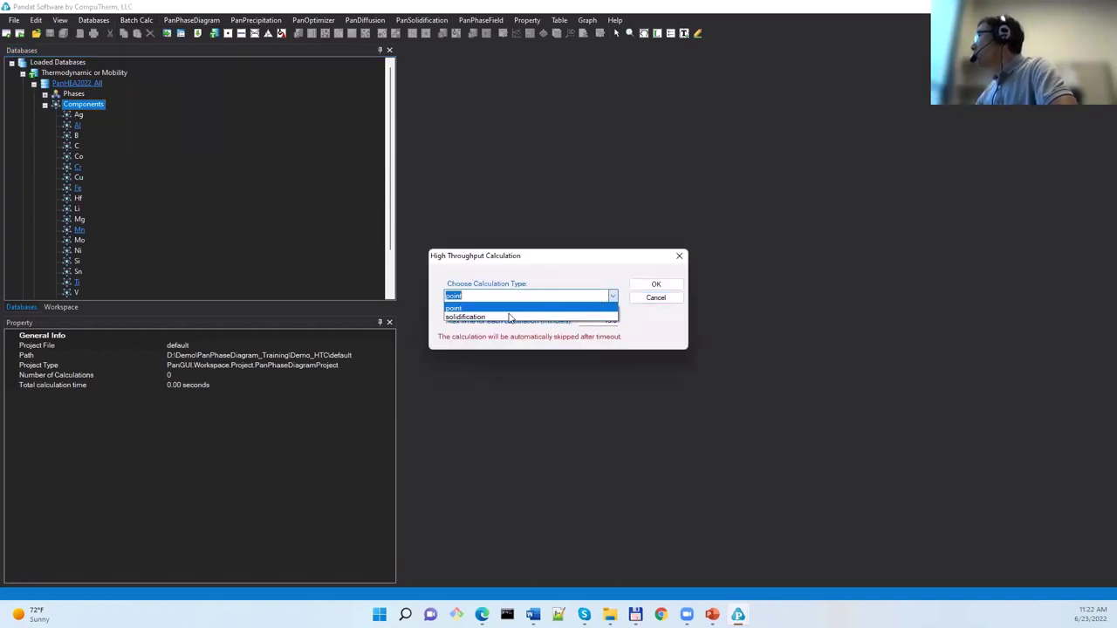
left_click(497, 318)
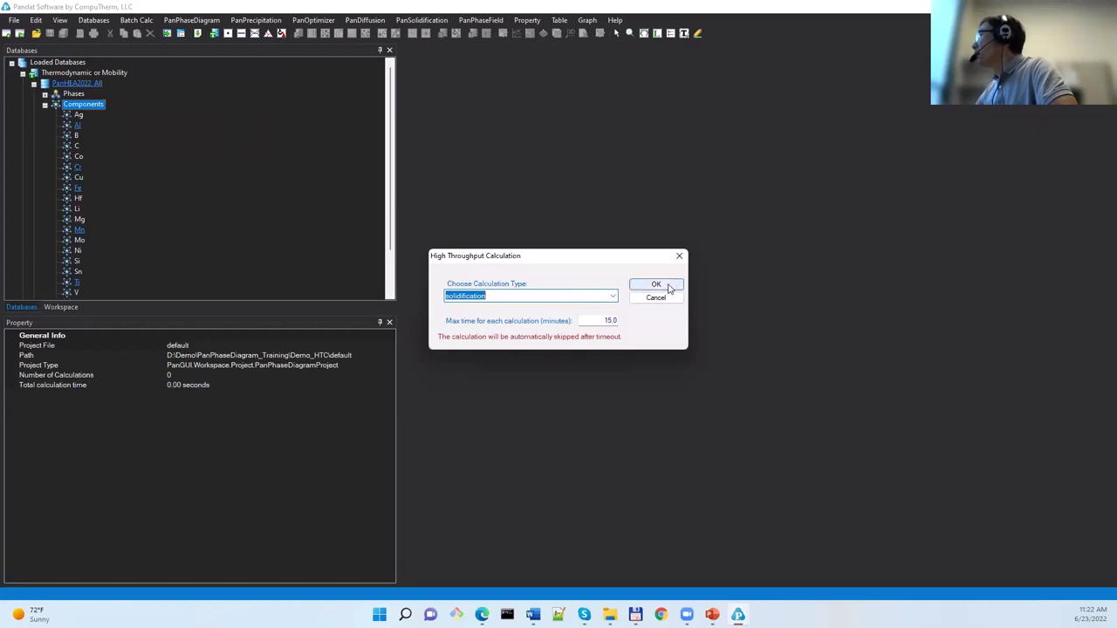
left_click(665, 286)
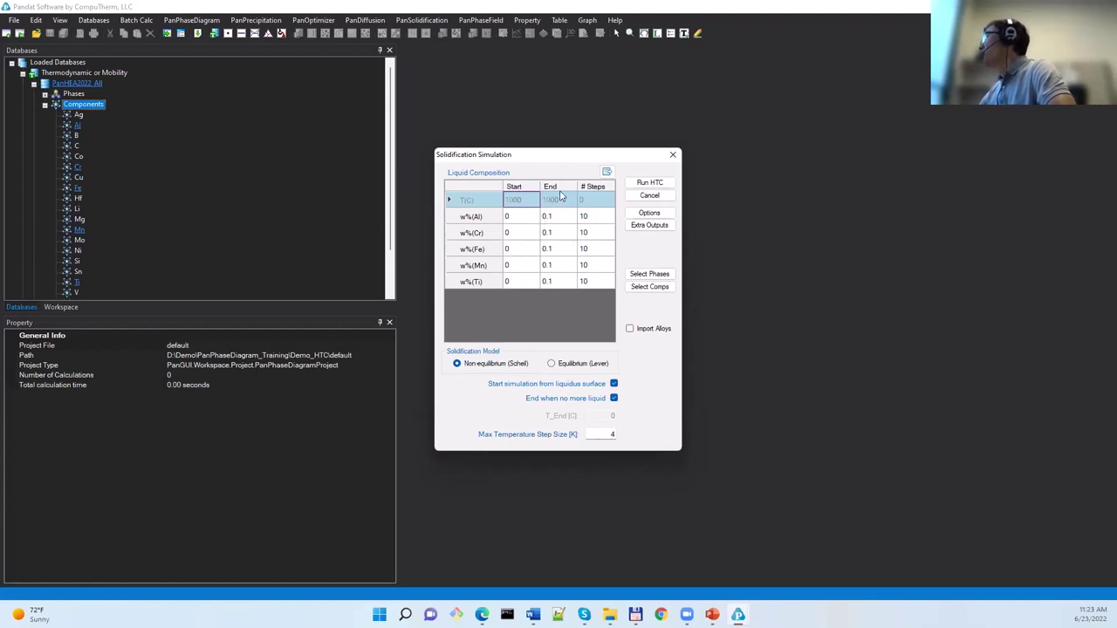
- Change the composition unit of the solidification simulation to x%
left_click(522, 223)
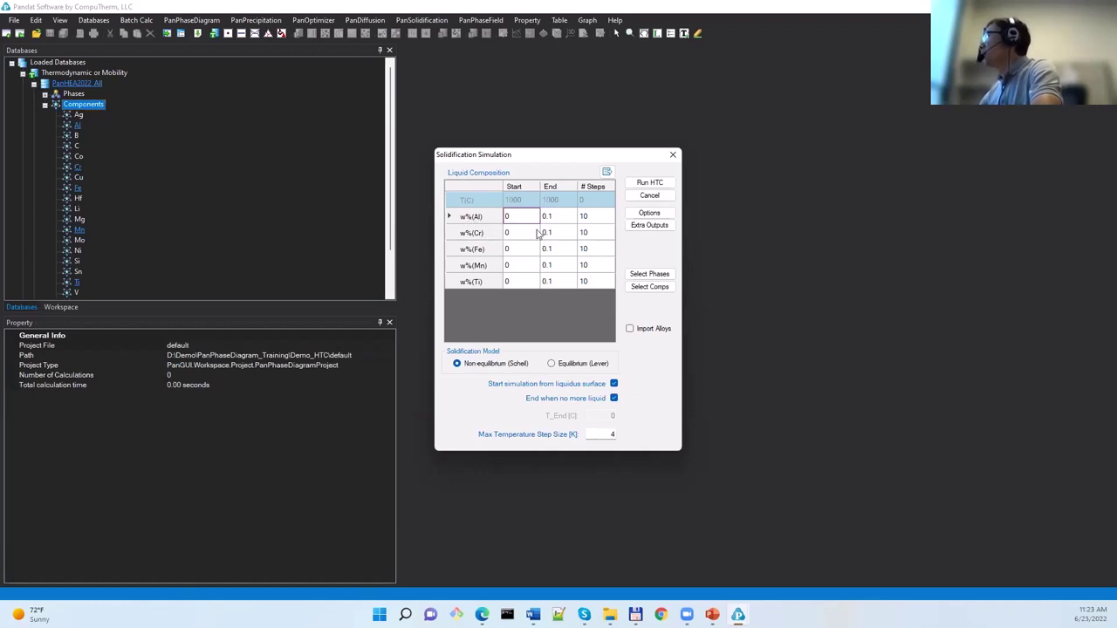
left_click(651, 213)
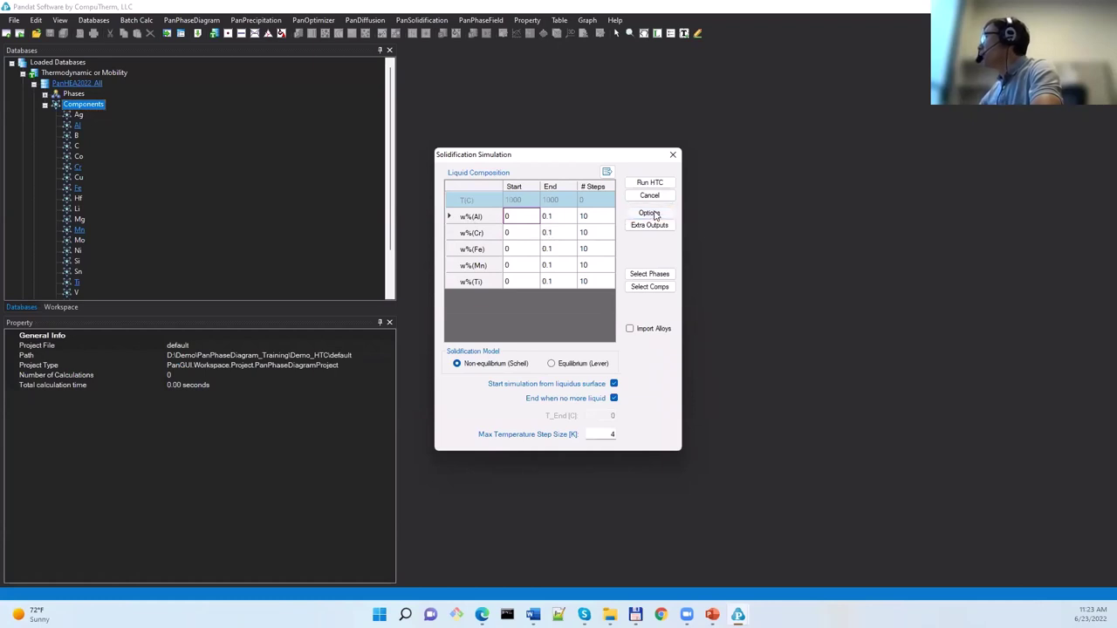
left_click(528, 303)
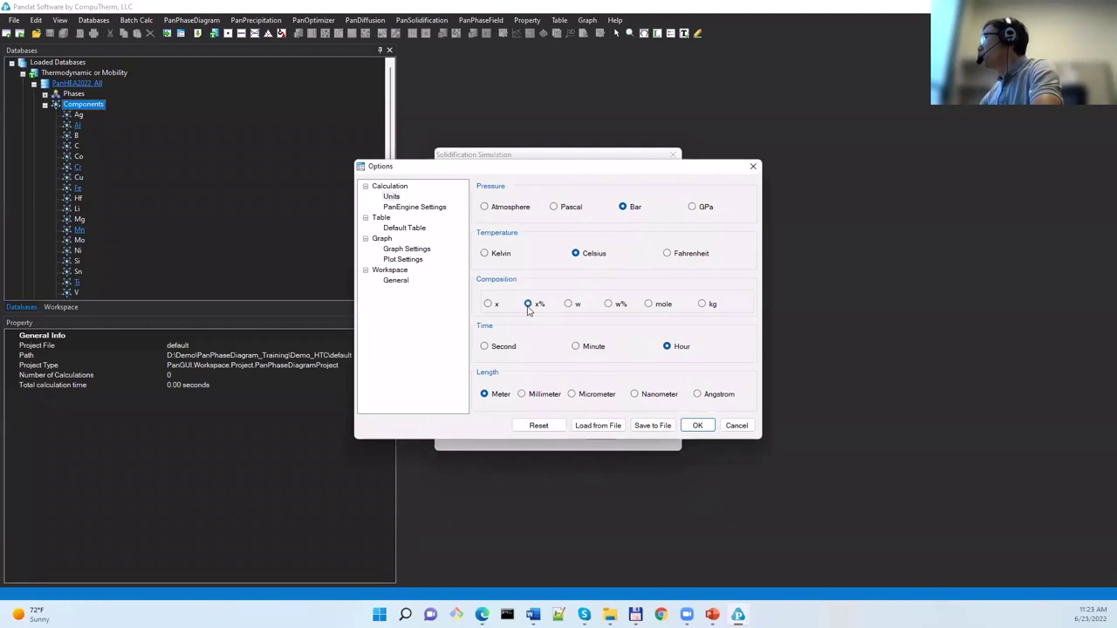
left_click(693, 426)
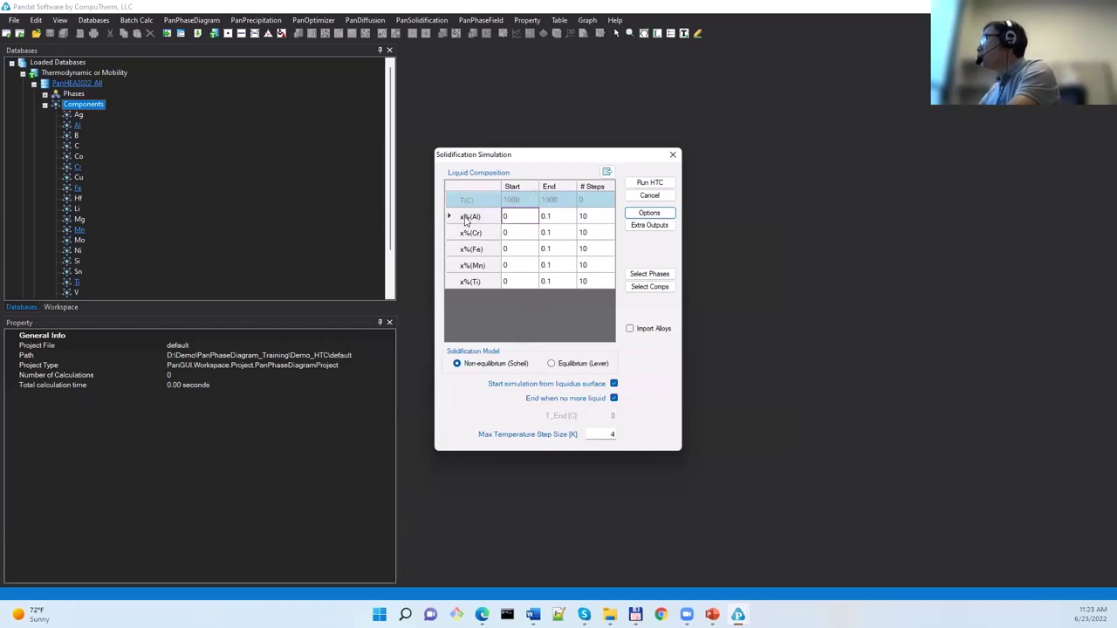
- Set the Al liquid composition range from 10 to 50 x% with 4 steps
left_click(513, 221)
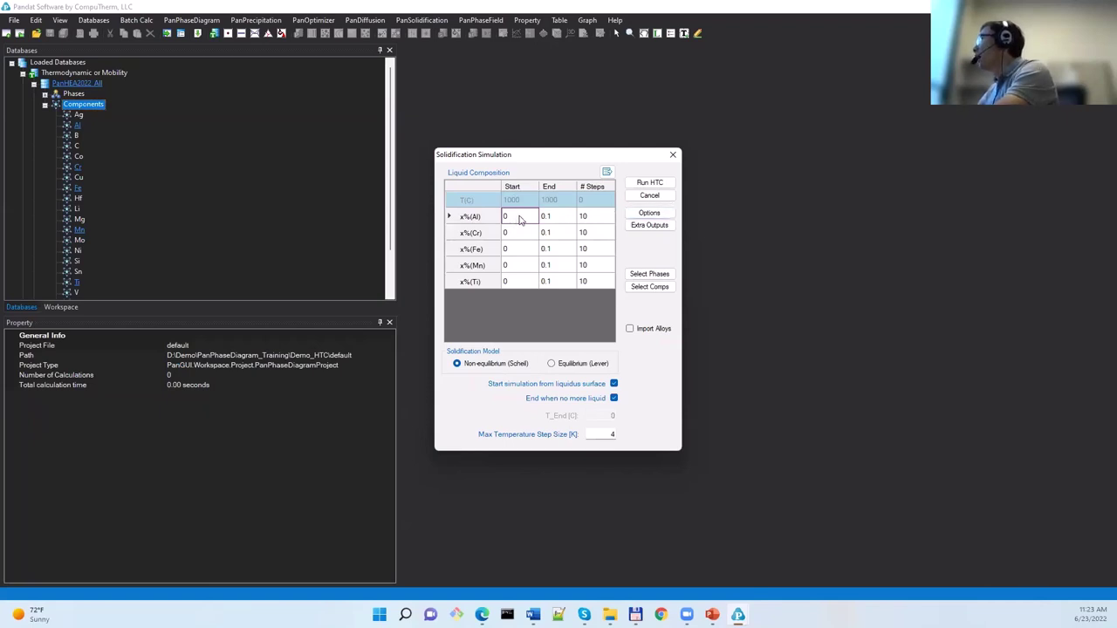
type("10")
left_click(563, 223)
type("50")
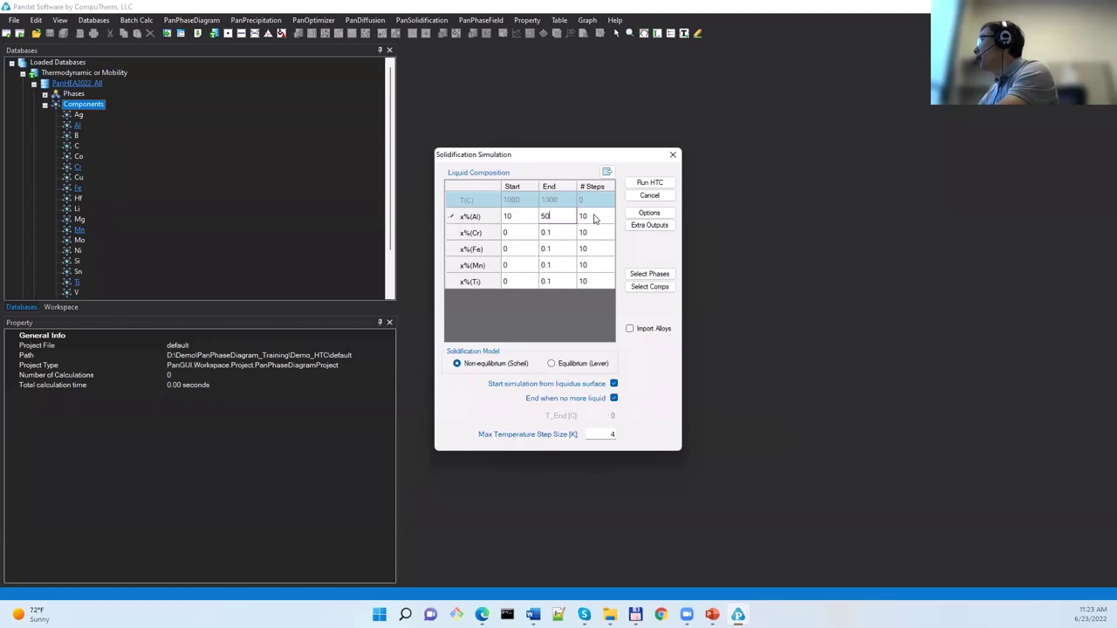
left_click(596, 218)
type("4")
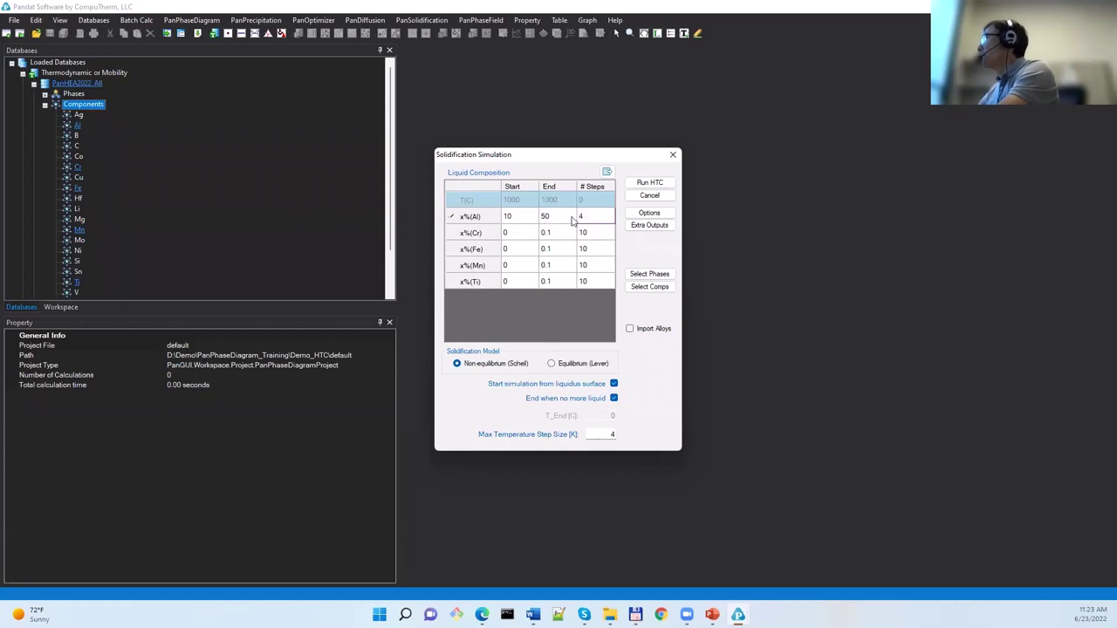
- Set the Cr liquid composition range from 10 to 50 x% with 4 steps
left_click(525, 241)
type("10")
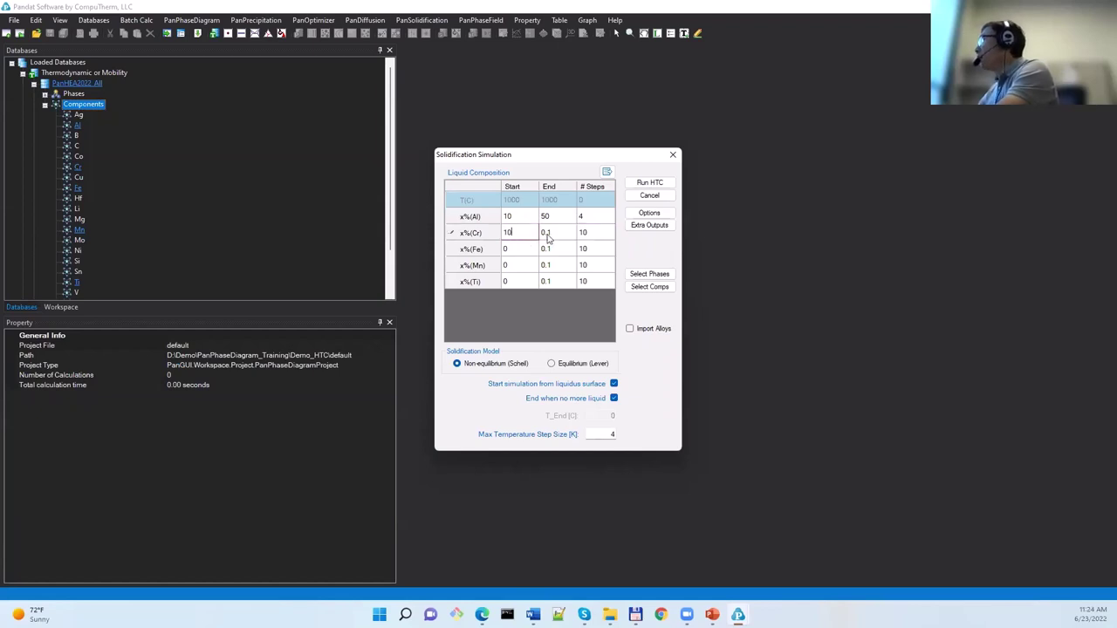
left_click(548, 233)
type("50")
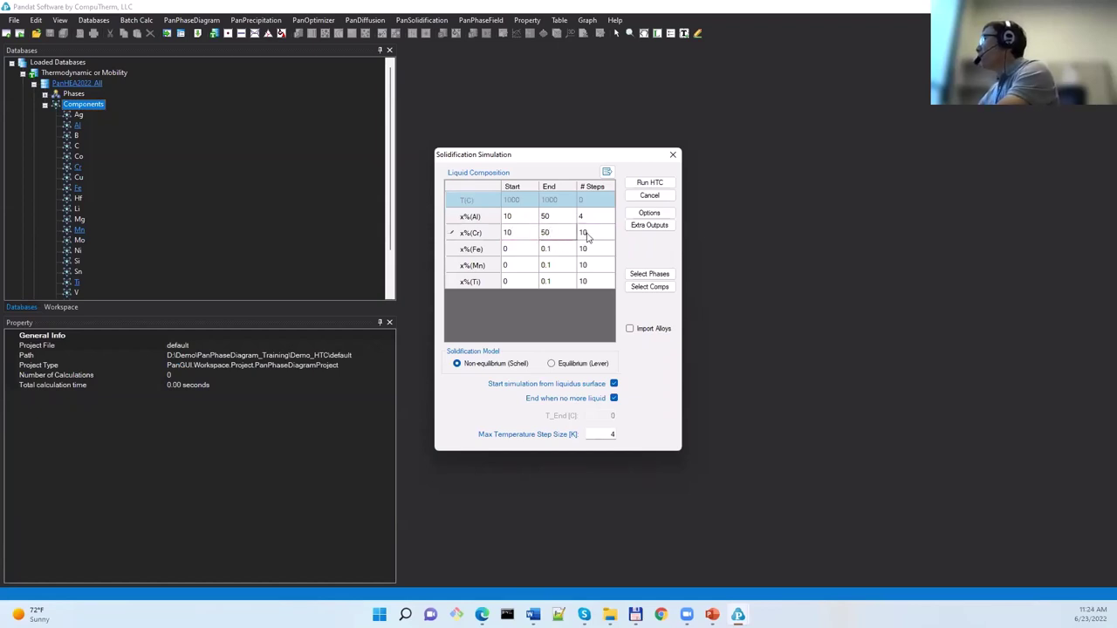
left_click(587, 234)
type("4")
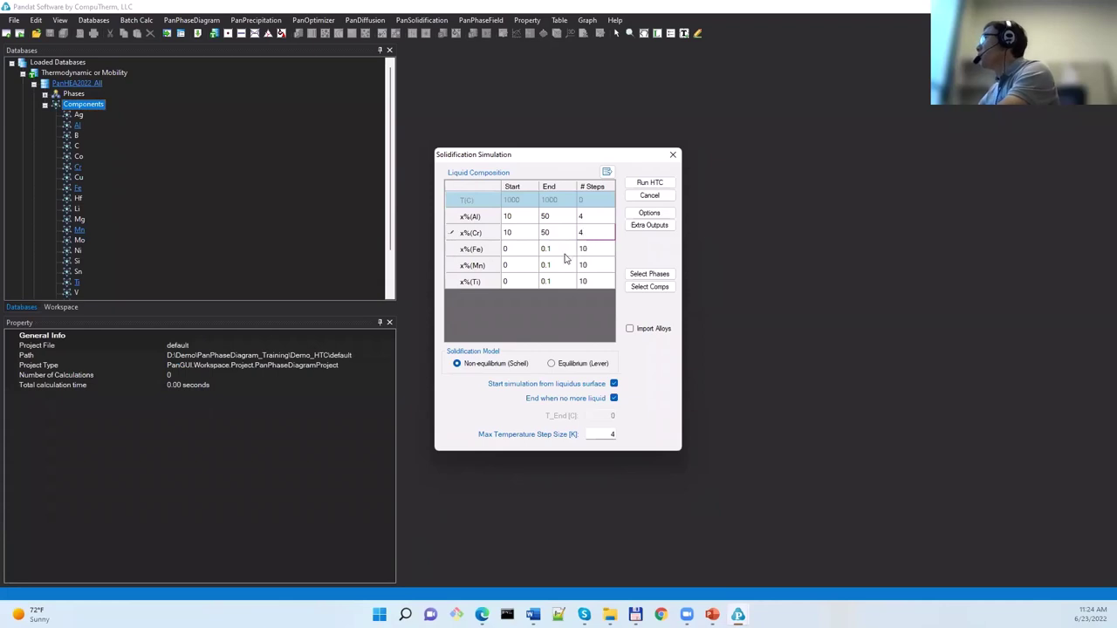
- Set the Fe liquid composition range from 10 to 50 x% with 4 steps
left_click(521, 254)
type("10")
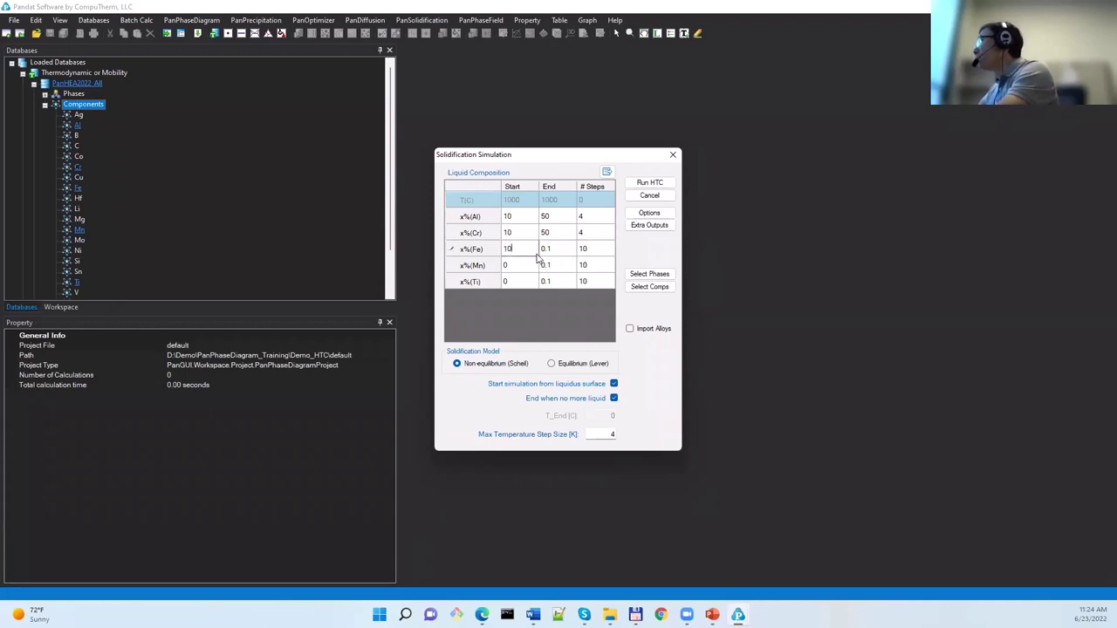
left_click(556, 256)
type("50")
left_click(583, 250)
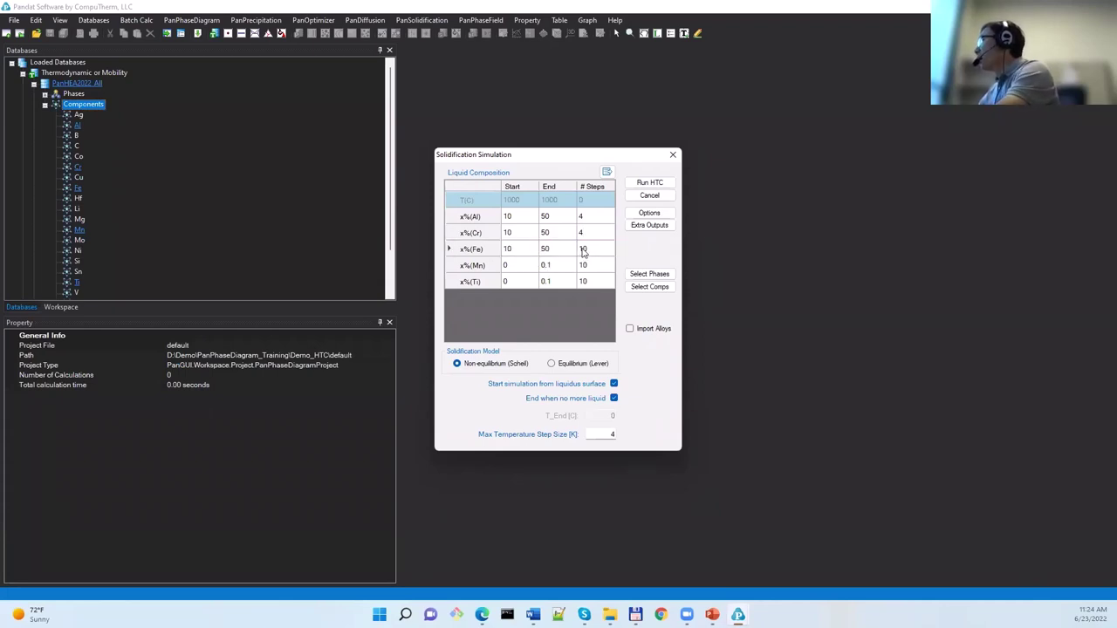
type("4")
- Set the Mn liquid composition range from 10 to 50 x% with 4 steps
left_click(521, 265)
type("10")
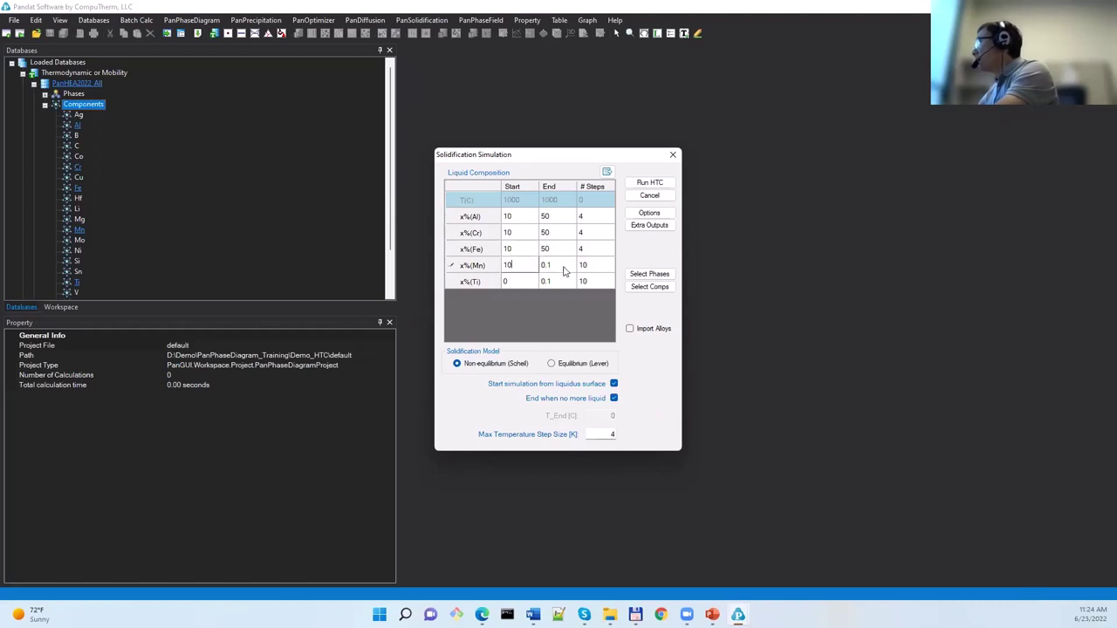
left_click(566, 264)
type("50")
left_click(583, 265)
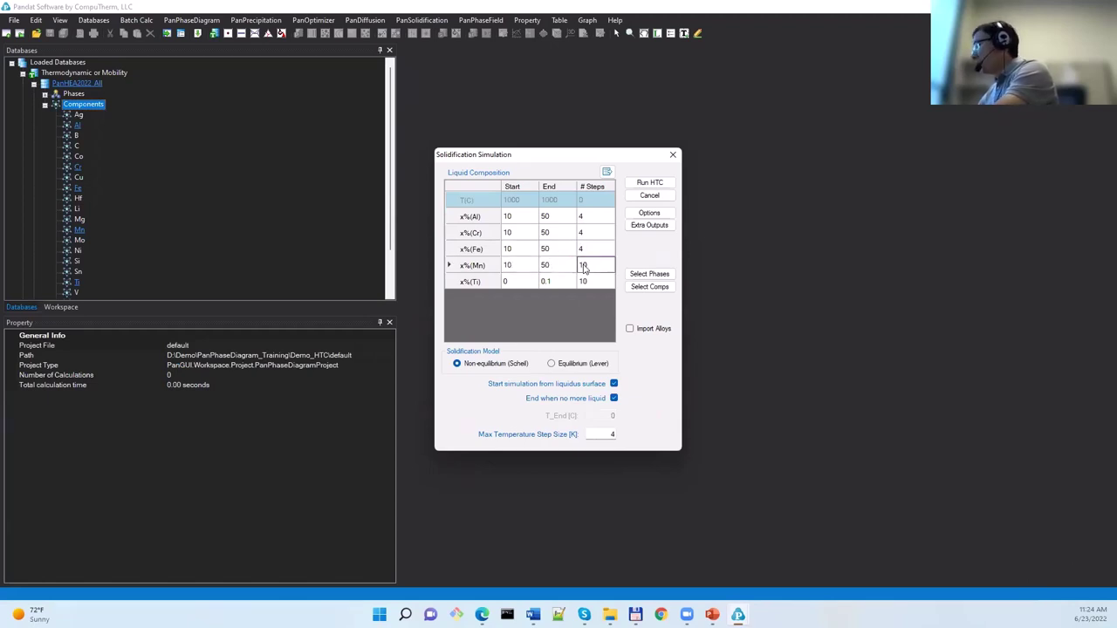
type("4")
- Set the Ti range from 10 to 50 x% with -1 as its number of steps, and choose the Equilibrium (Lever) solidification model
left_click(515, 284)
type("10")
left_click(548, 286)
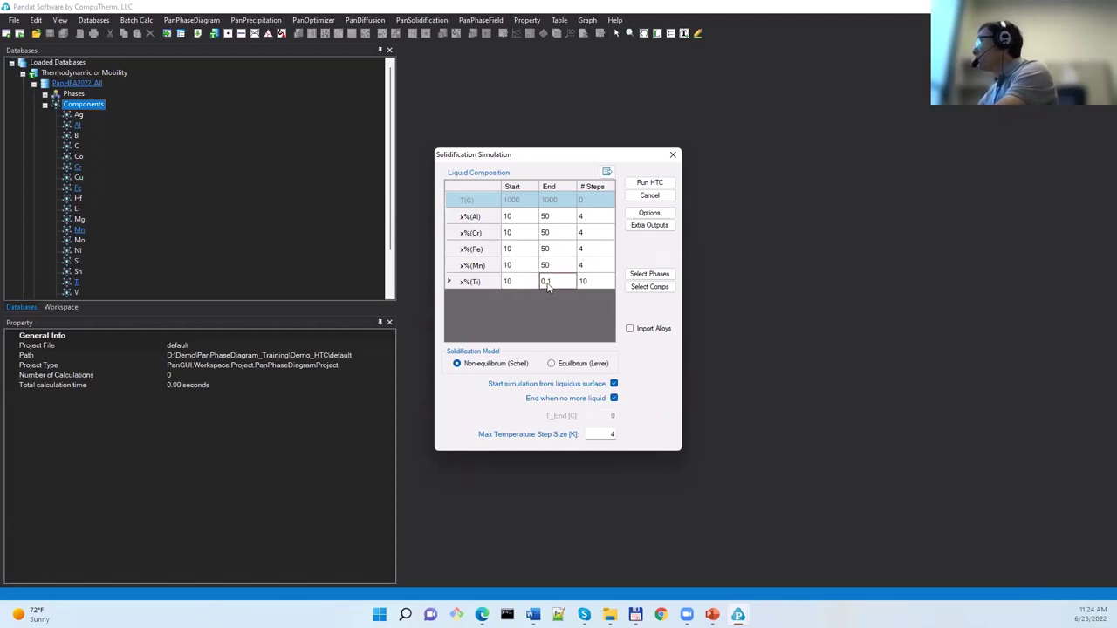
type("50")
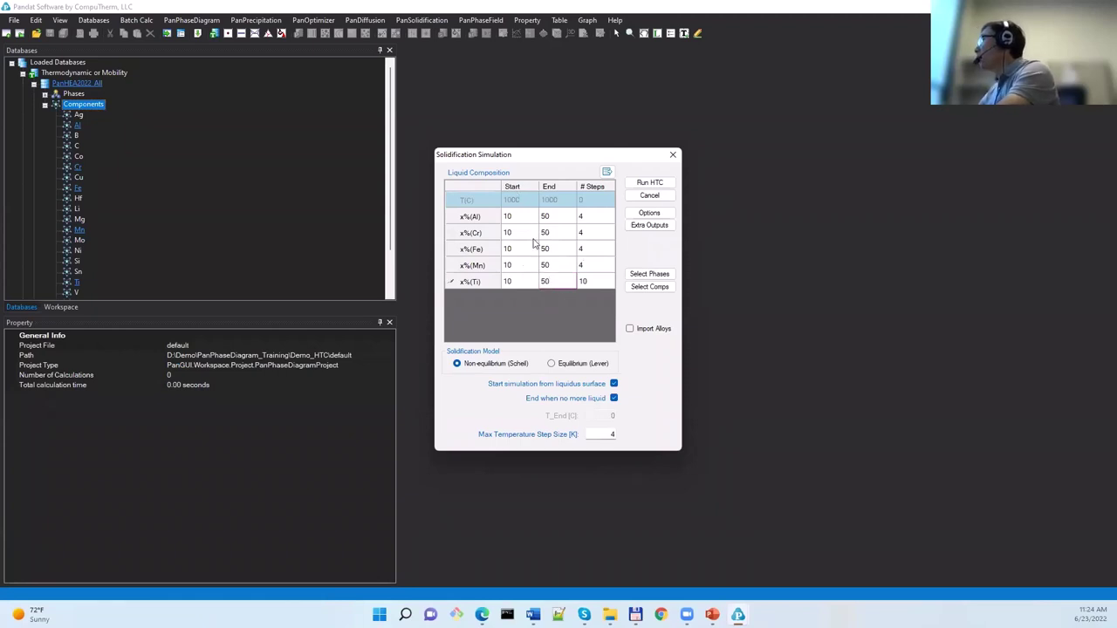
left_click(590, 286)
key("BackSpace")
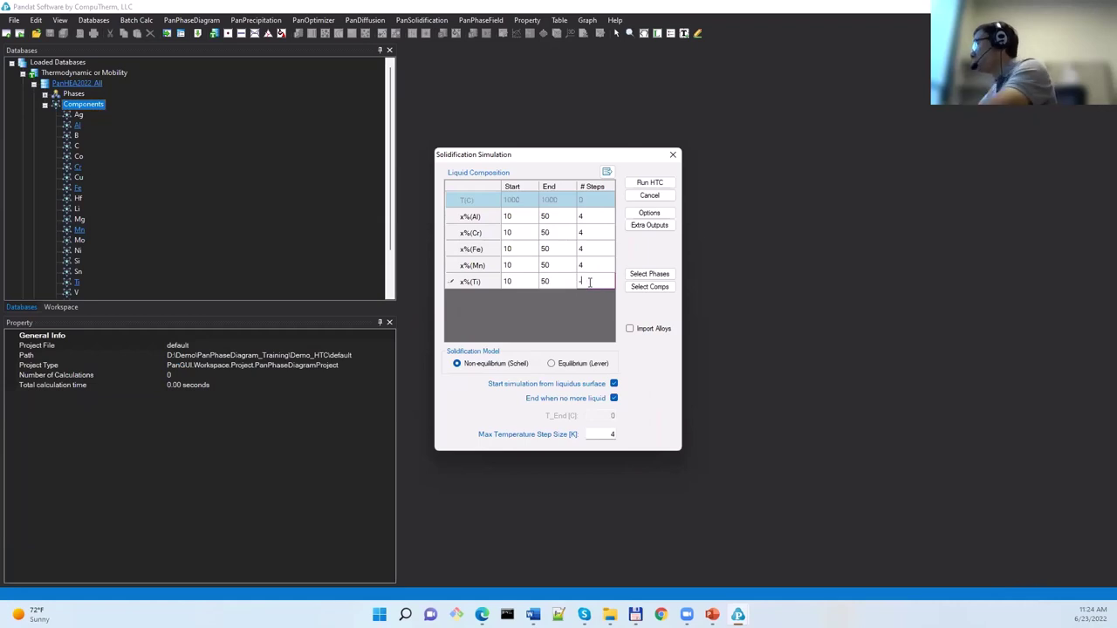
type("-1")
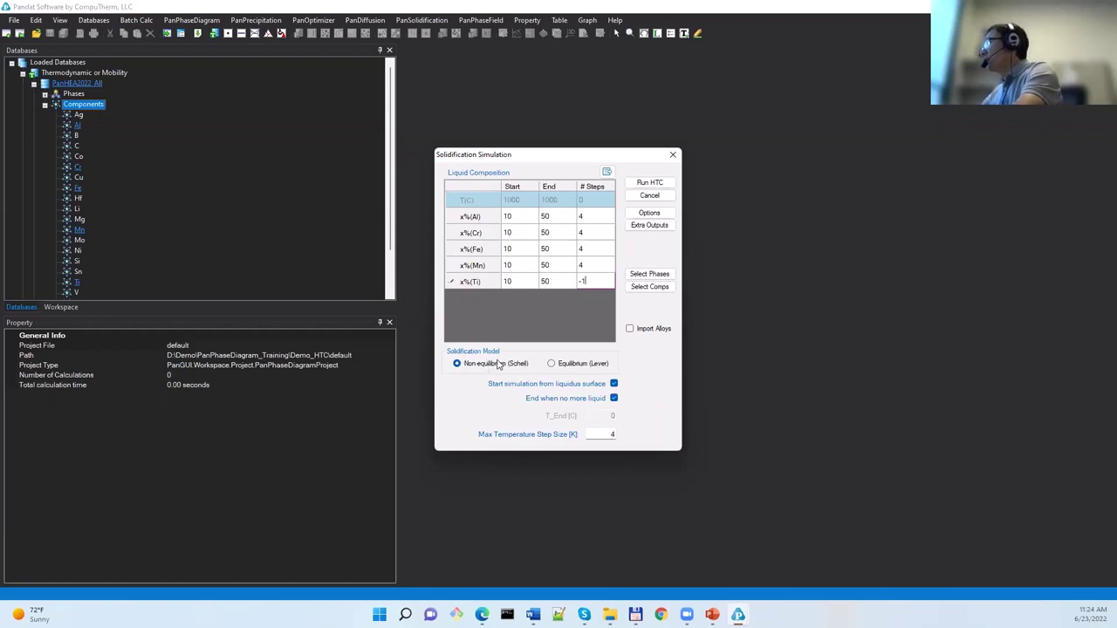
left_click(552, 364)
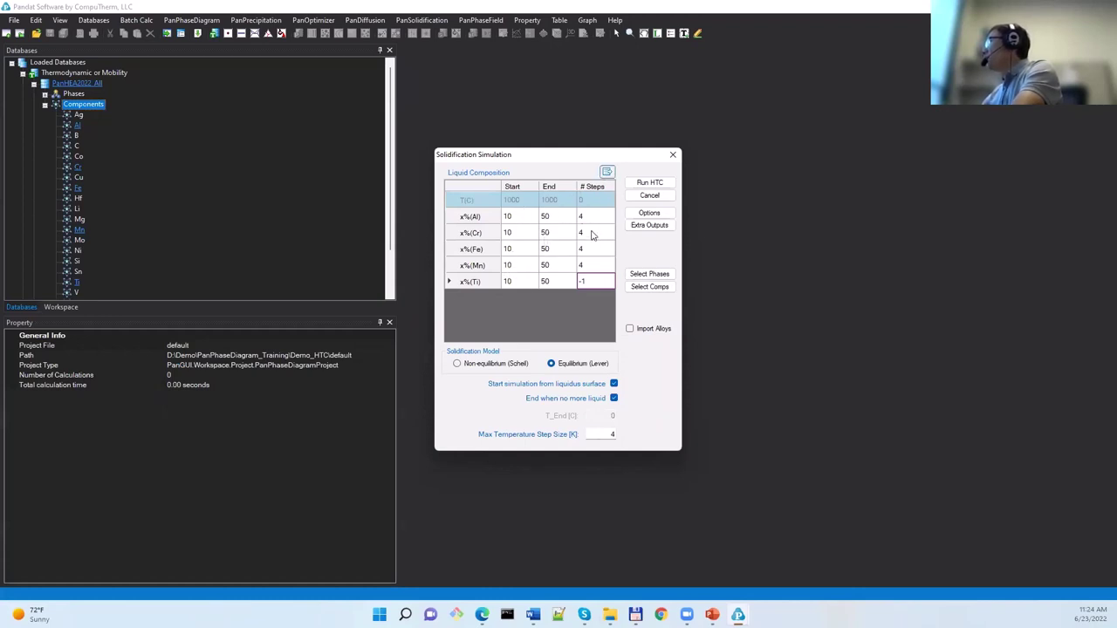
- Export the HTC alloy compositions to the data file Demo-solidification in the PanPhaseDiagram_Training folder, and run the high-throughput calculation
left_click(609, 173)
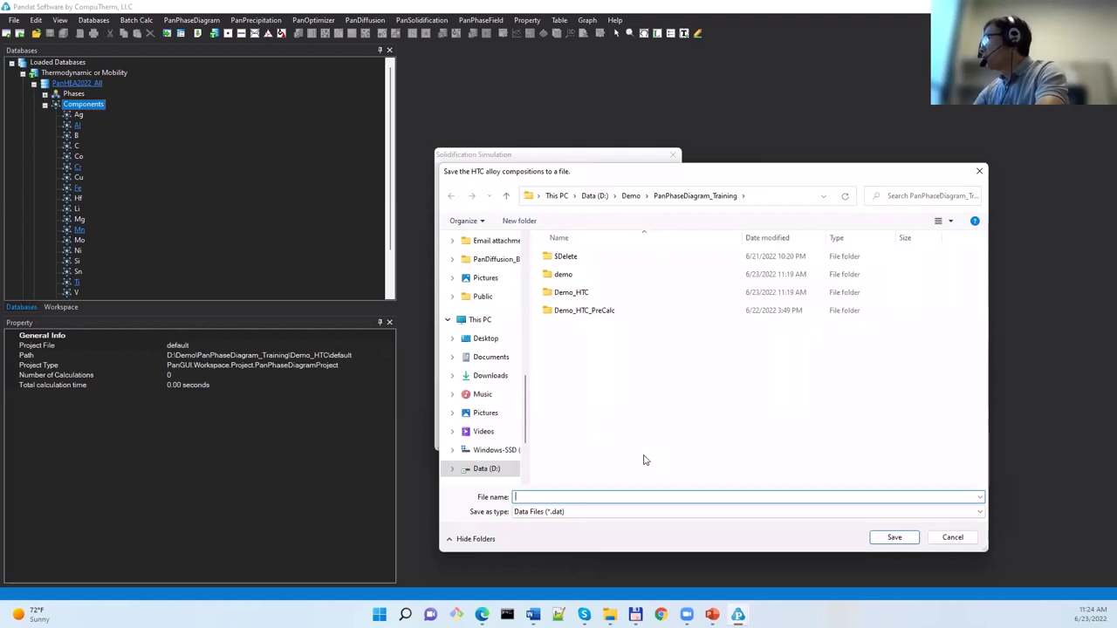
type("DE")
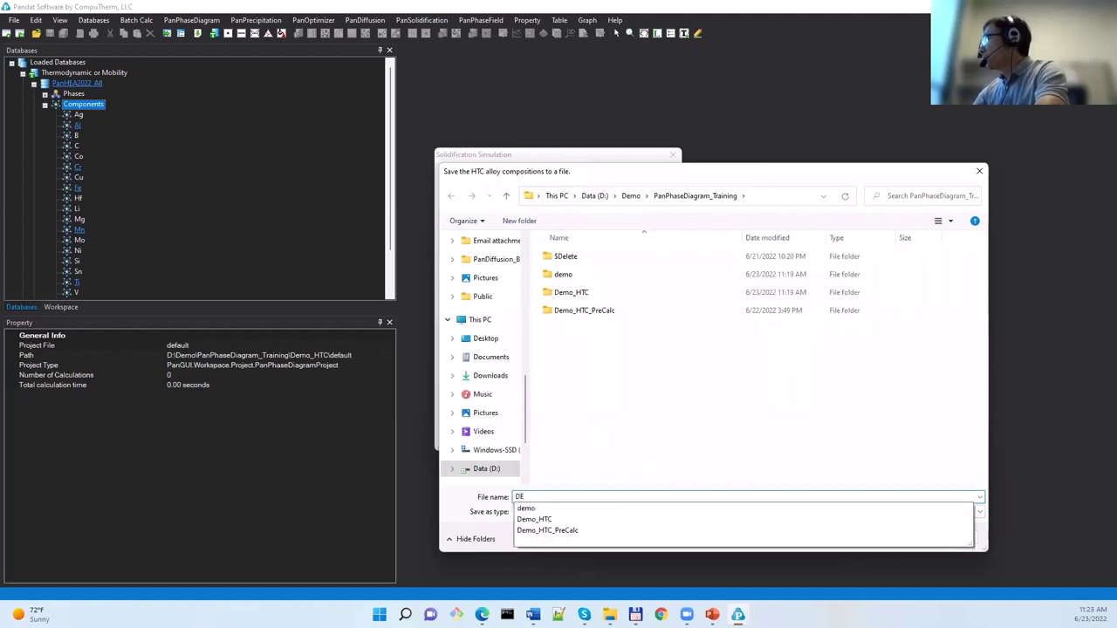
type("mo-solidific")
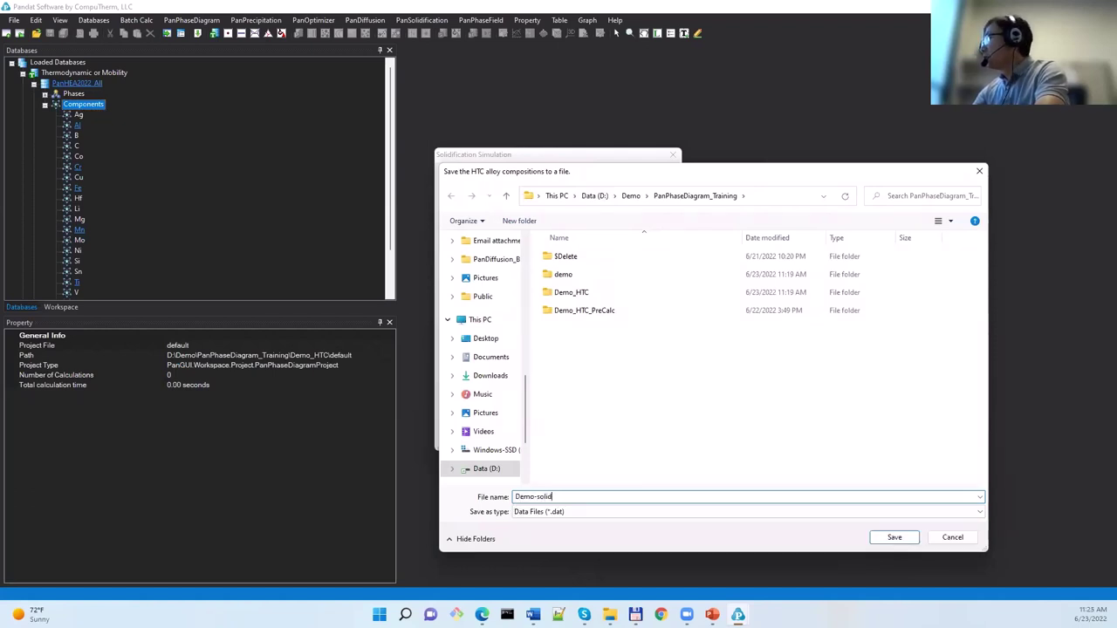
key("BackSpace")
key("BackSpace")
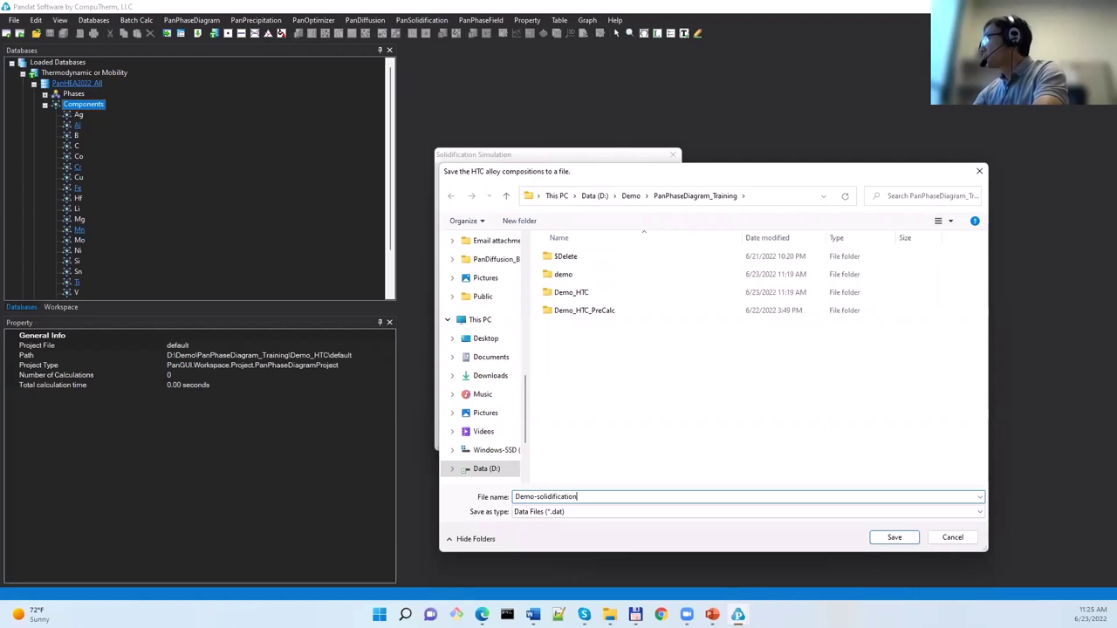
key("Return")
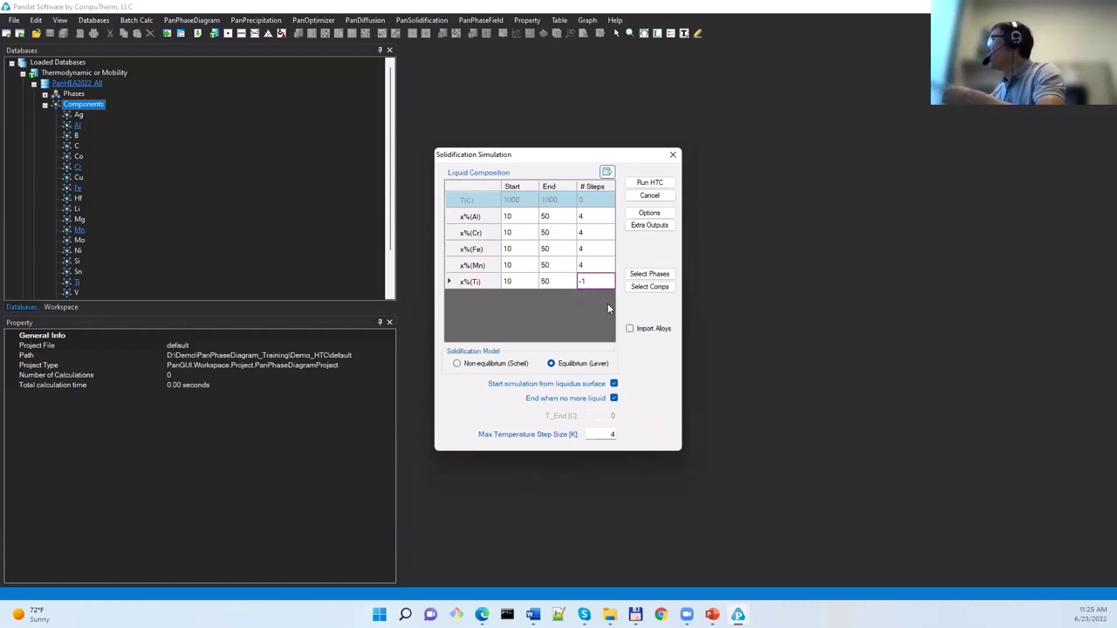
left_click(668, 184)
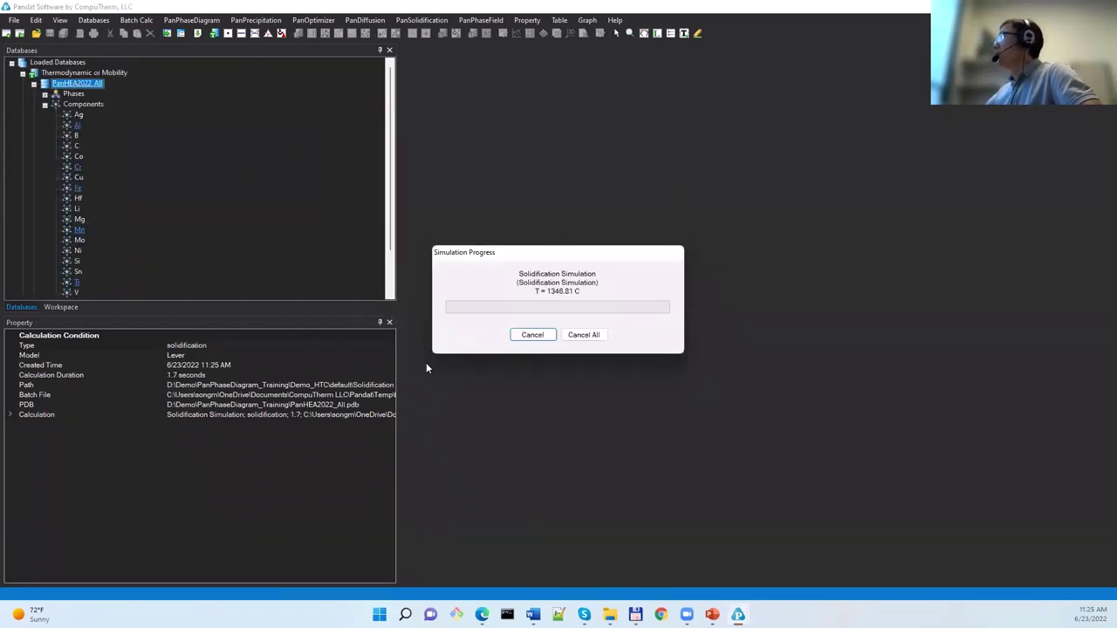
- Switch to the second Pandat window showing the Start Page and maximize it
mouse_move(738, 614)
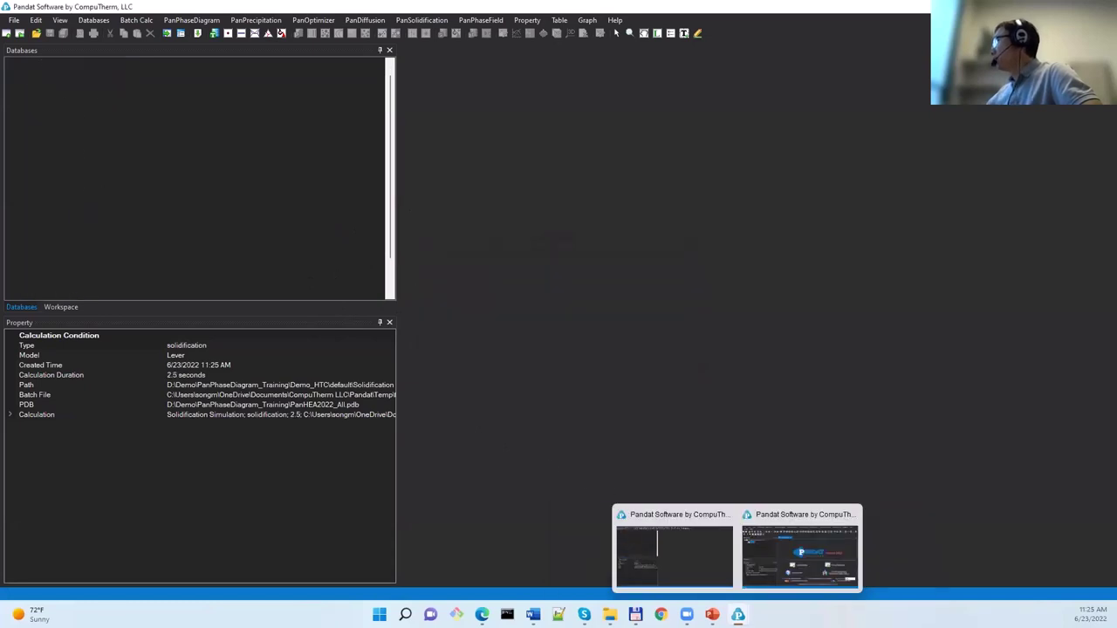
left_click(760, 563)
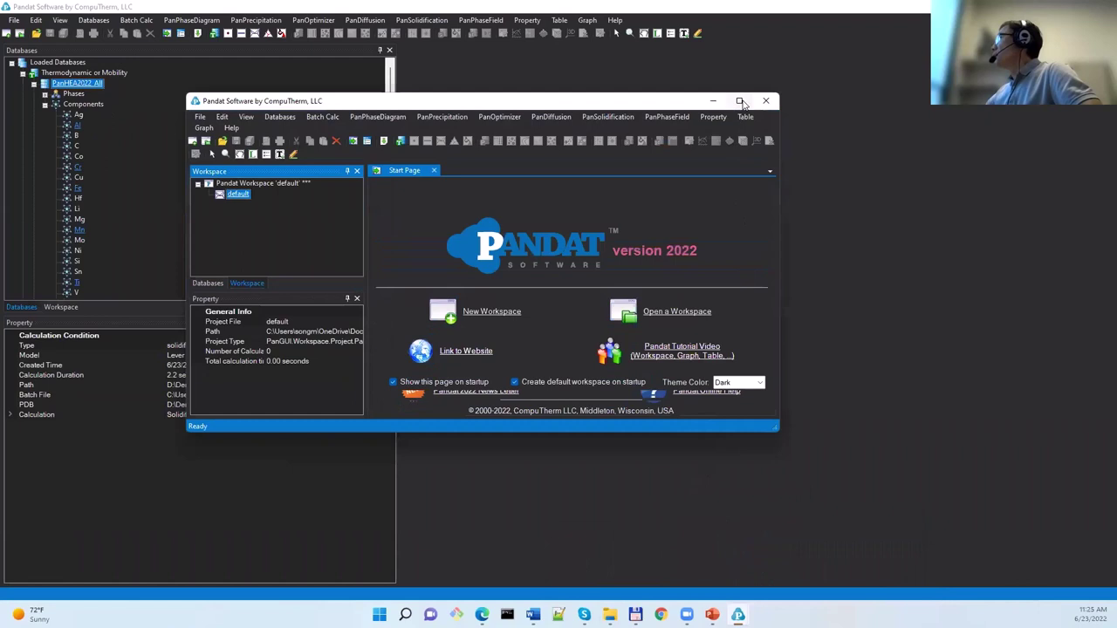
left_click(739, 101)
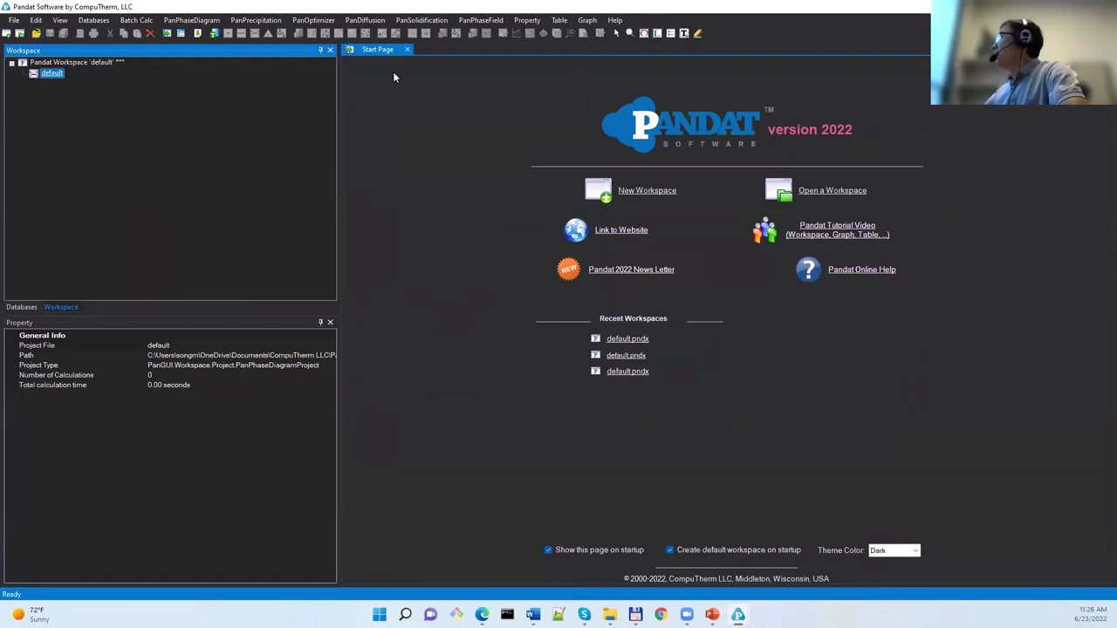
- Open the file Demo-solidification.dat from the PanPhaseDiagram_Training folder
left_click(35, 34)
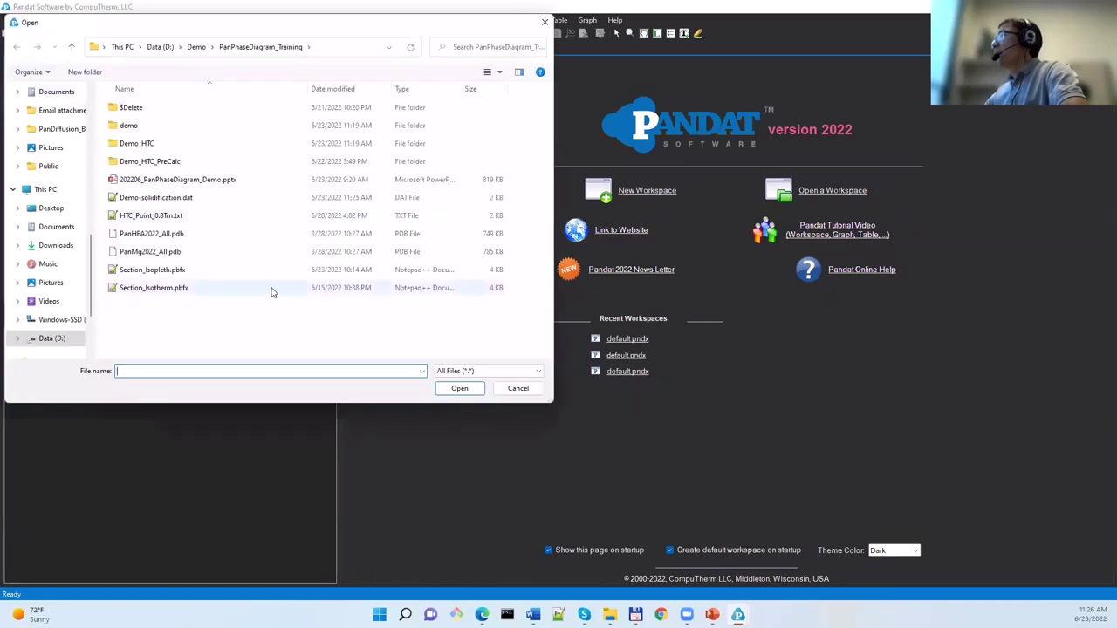
left_click(166, 200)
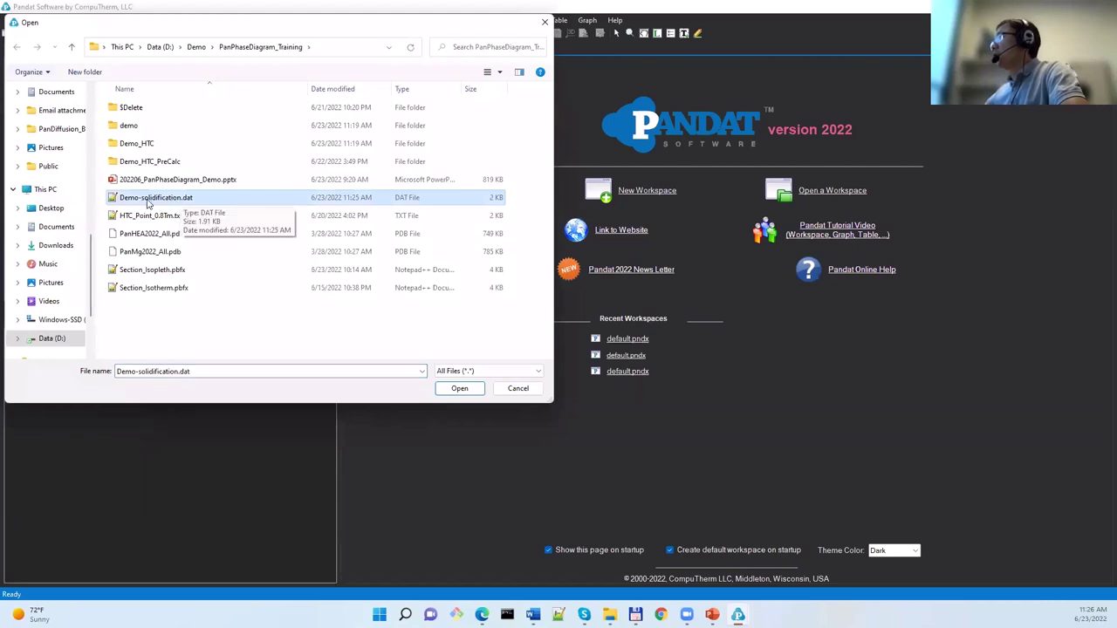
left_click(455, 393)
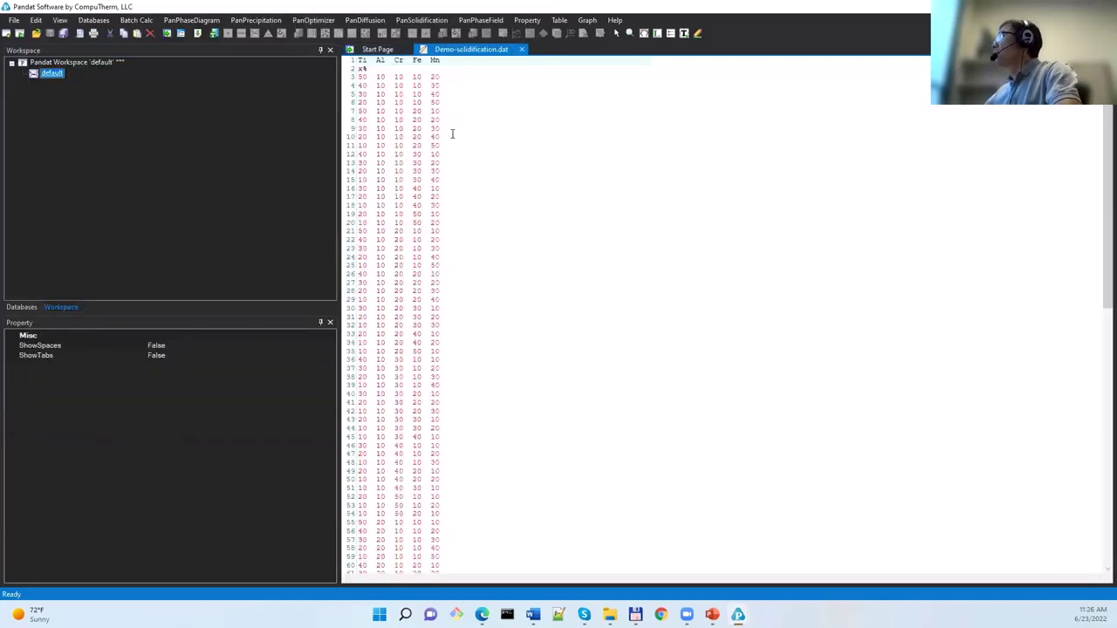
- Enlarge the text of Demo-solidification.dat and examine its element header, unit row and alloy compositions down to the last line
scroll(453, 132, "up", 2)
scroll(453, 132, "up", 1)
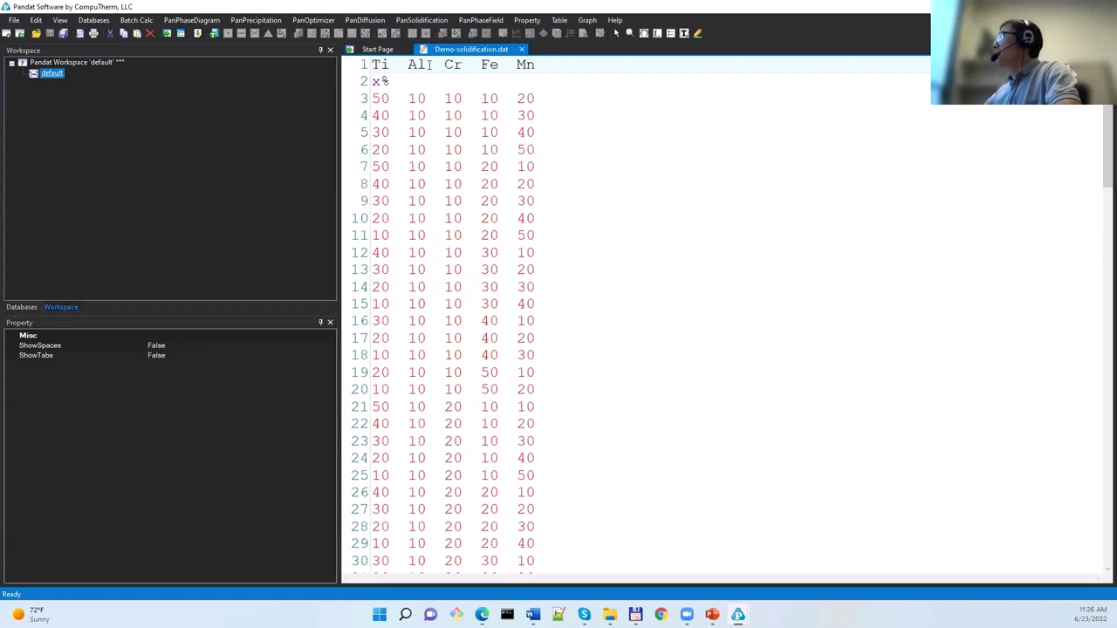
left_click(390, 81)
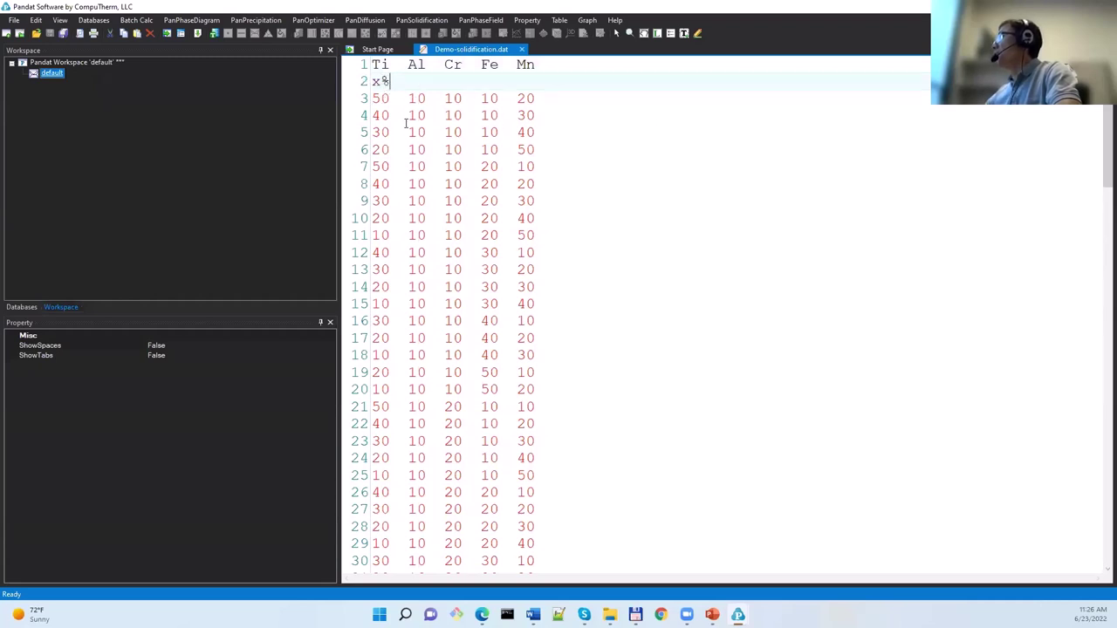
scroll(969, 164, "down", 5)
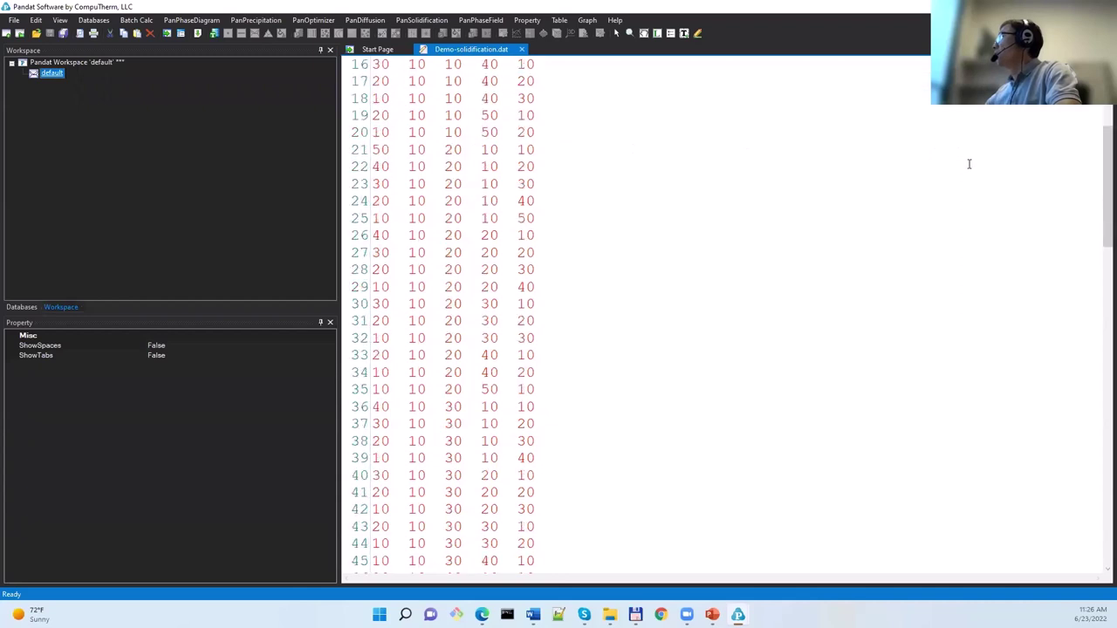
scroll(950, 200, "down", 20)
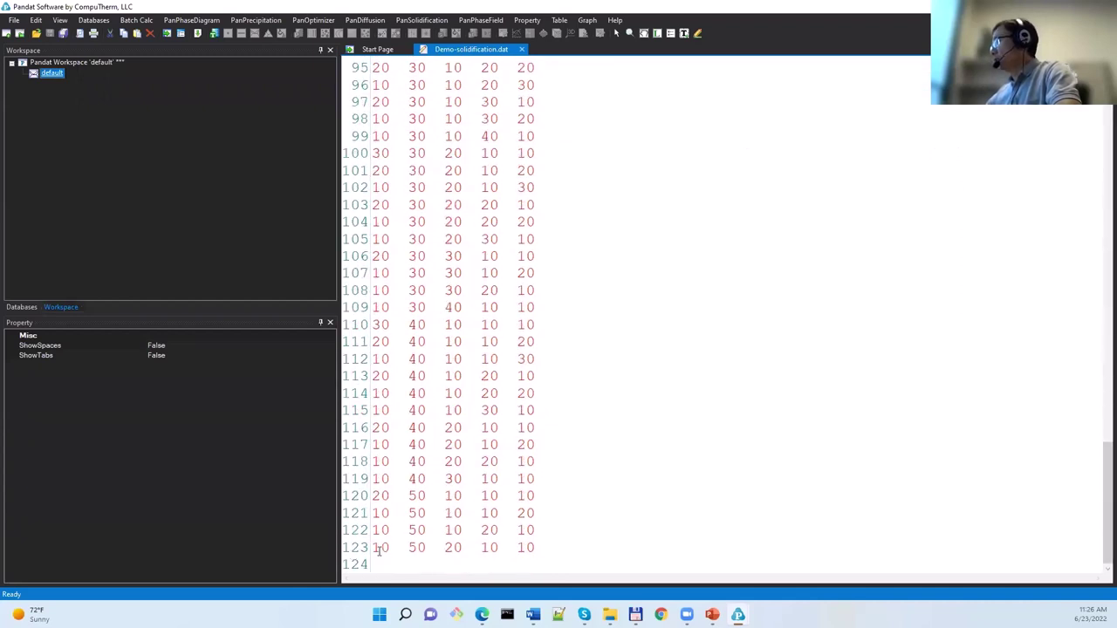
- Recheck the element header, x% unit row and first alloy compositions in Demo-solidification.dat
scroll(544, 419, "up", 20)
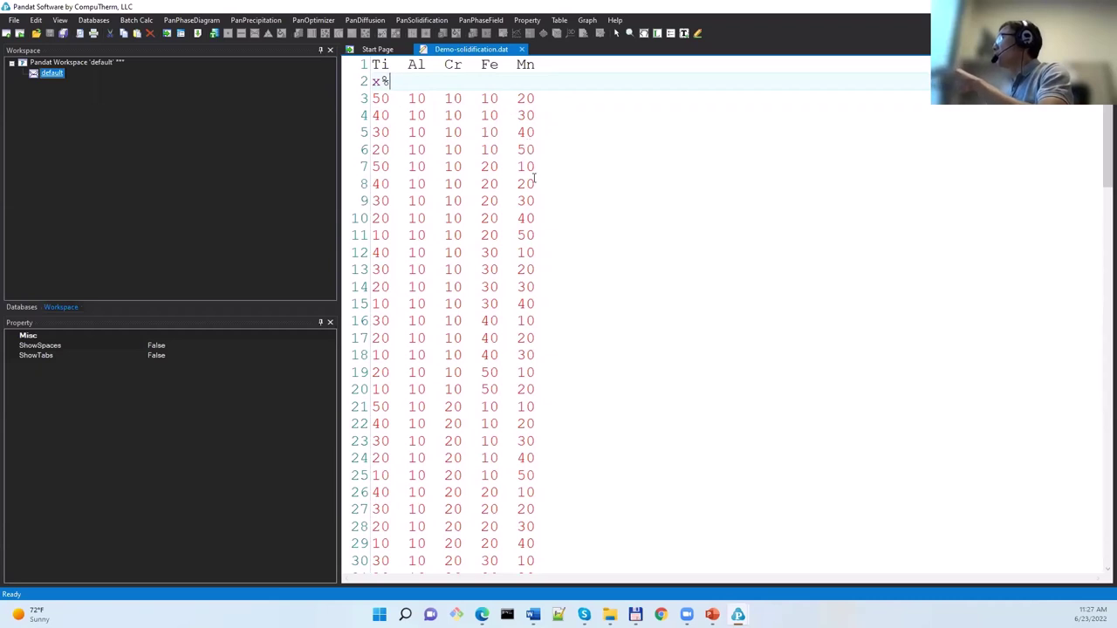
scroll(534, 178, "down", 1)
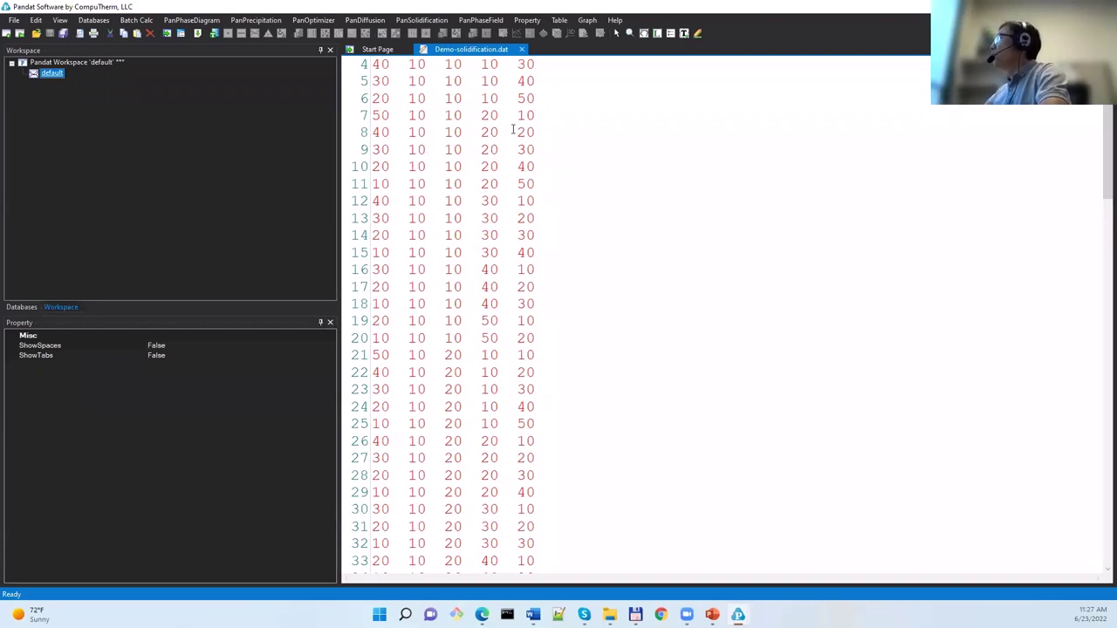
scroll(508, 115, "up", 1)
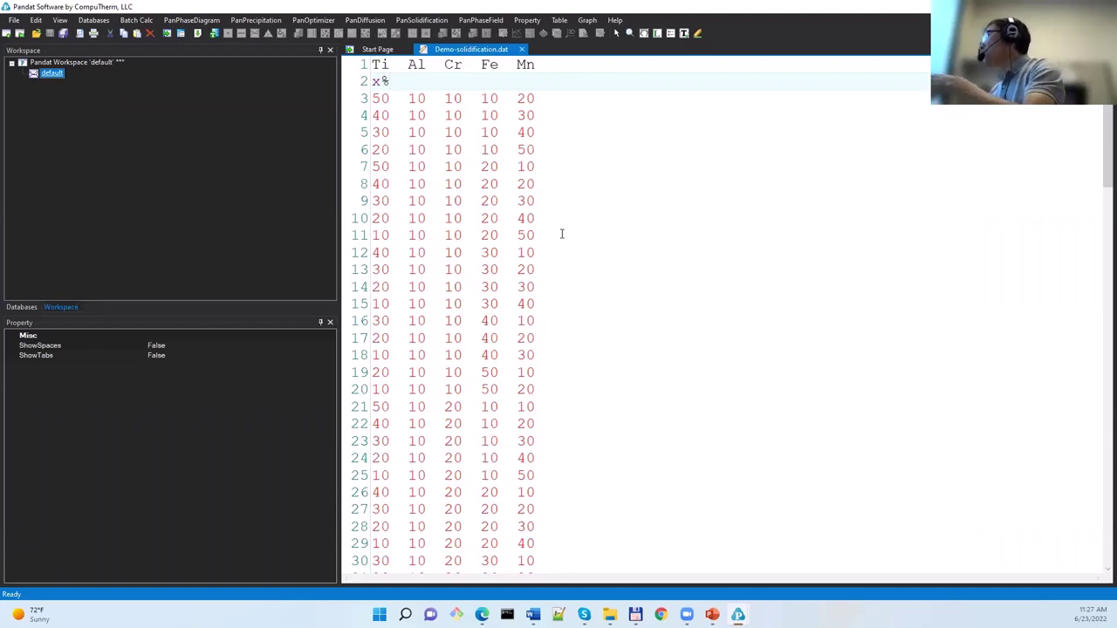
- Open HTC_Point_0.8Tm.txt from the PanPhaseDiagram_Training folder and enlarge its text to read the compositions and the T_start, T_End and Steps columns
left_click(37, 35)
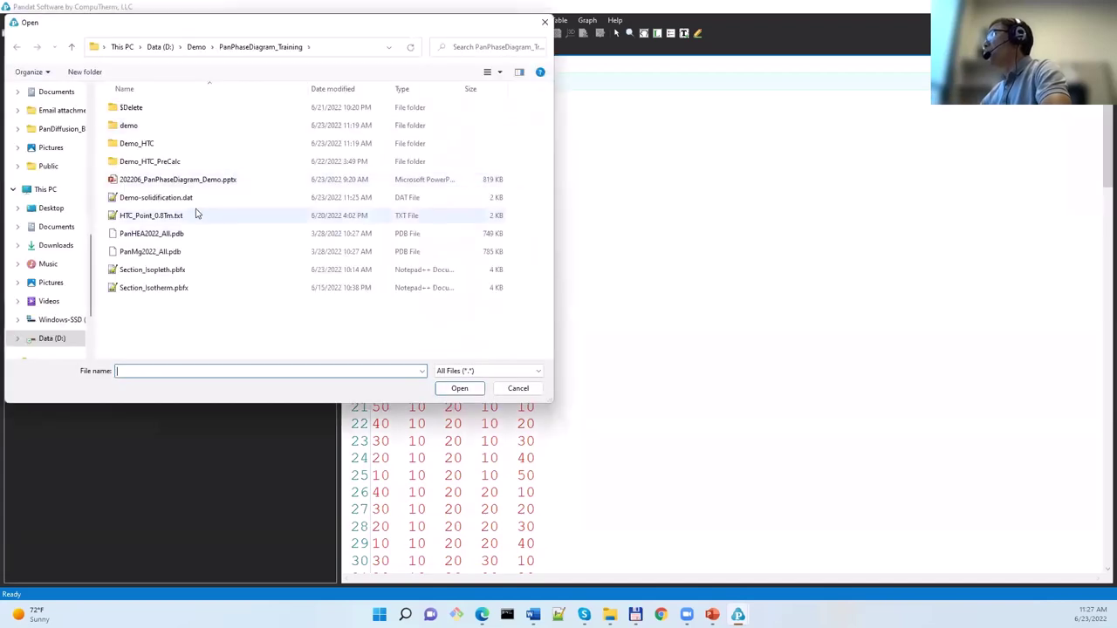
left_click(188, 216)
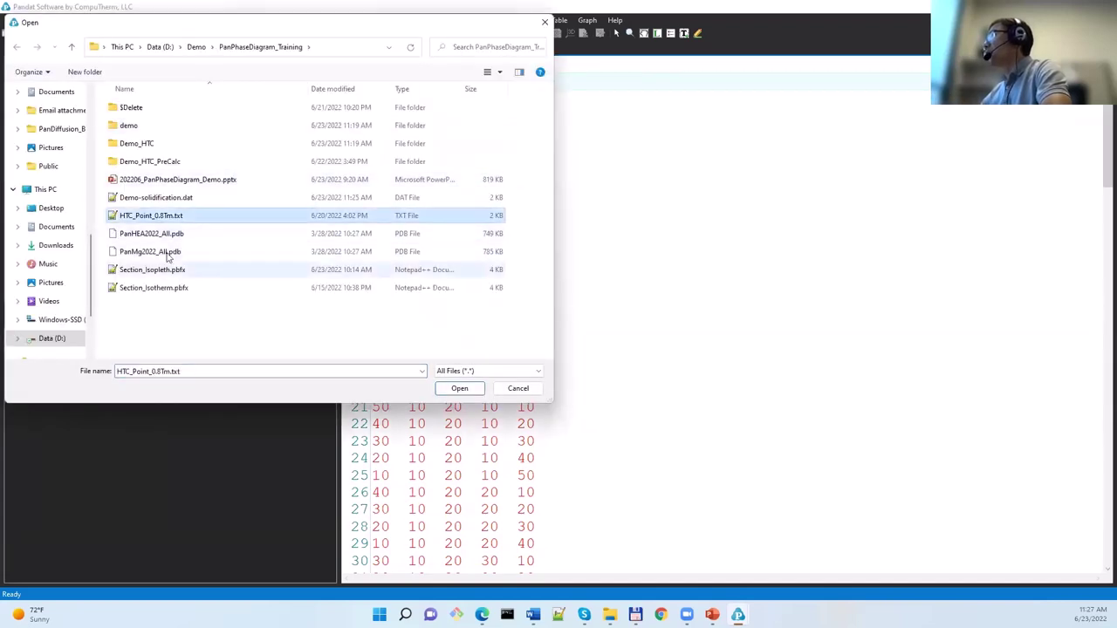
left_click(459, 388)
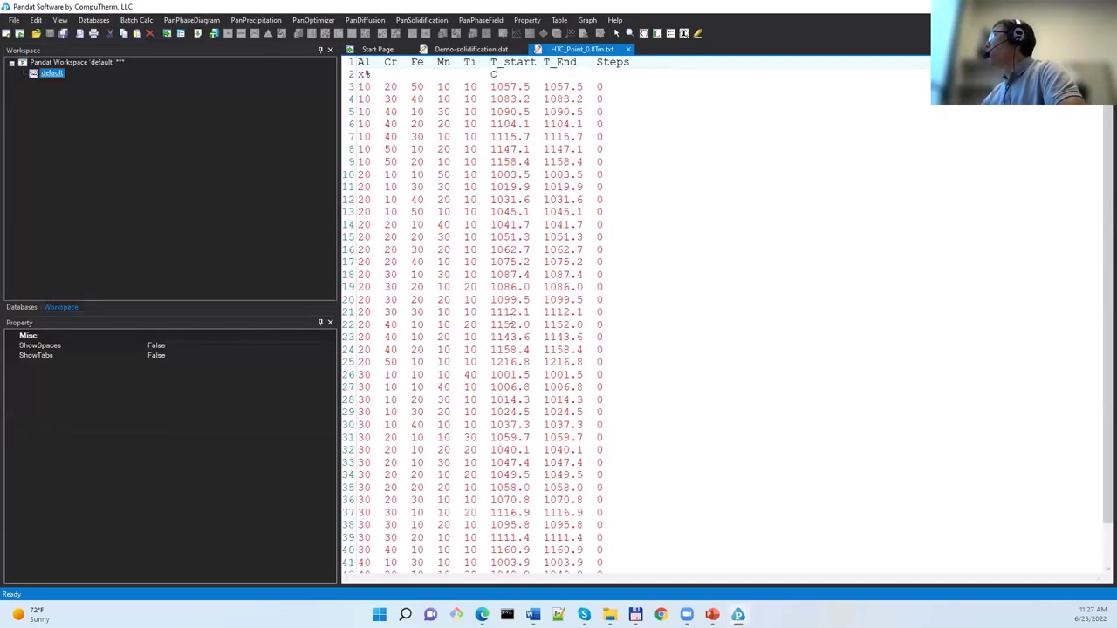
scroll(511, 324, "up", 3)
- Switch to the PowerPoint slide show and review the High-throughput calculation (HTC) slide with its three rules
left_click(712, 615)
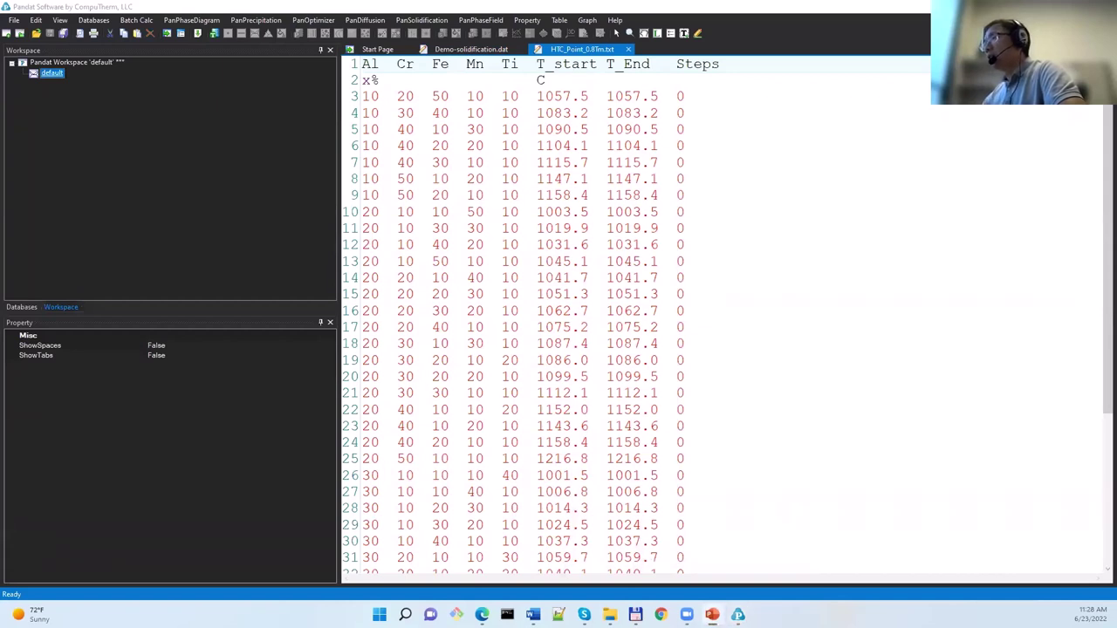
key("alt+Tab")
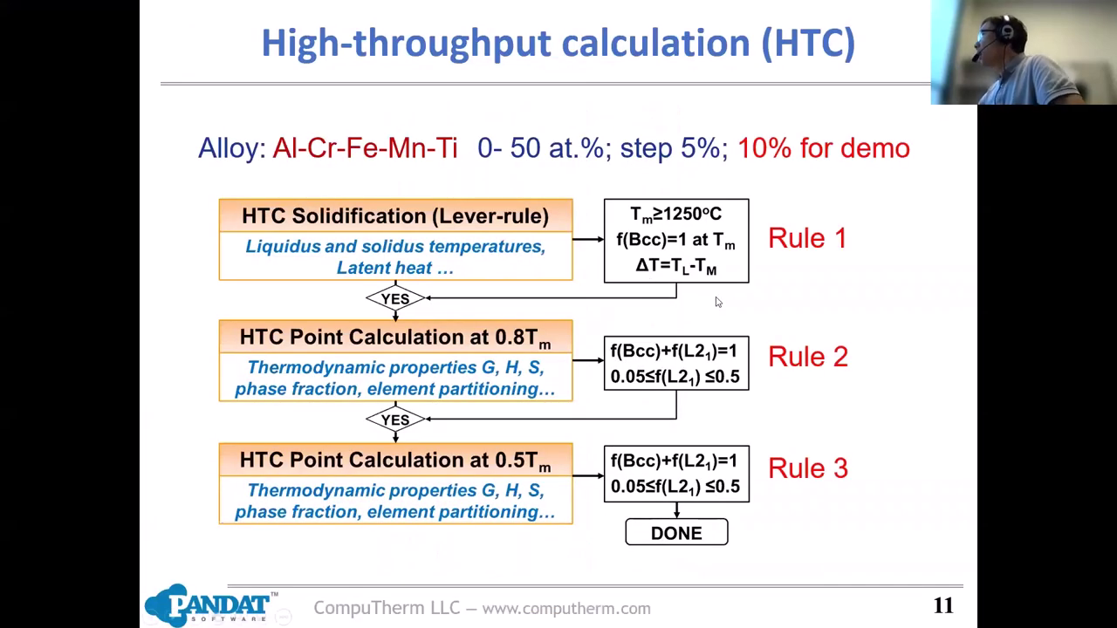
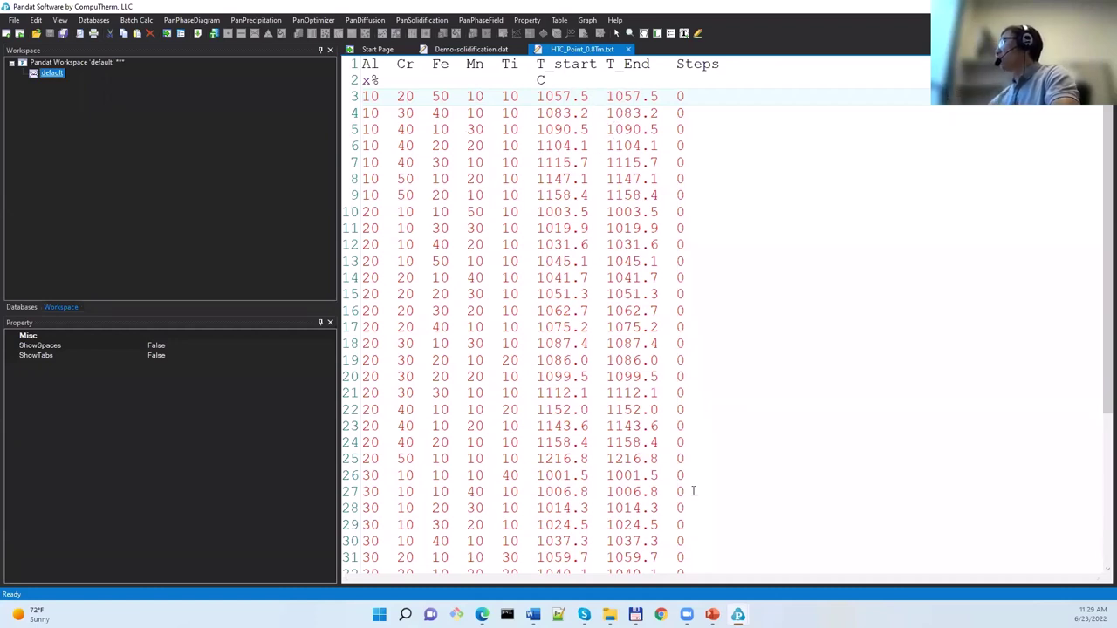
- Check the simulation progress and switch to the Pandat window that runs the Demo_HTC calculations
mouse_move(736, 613)
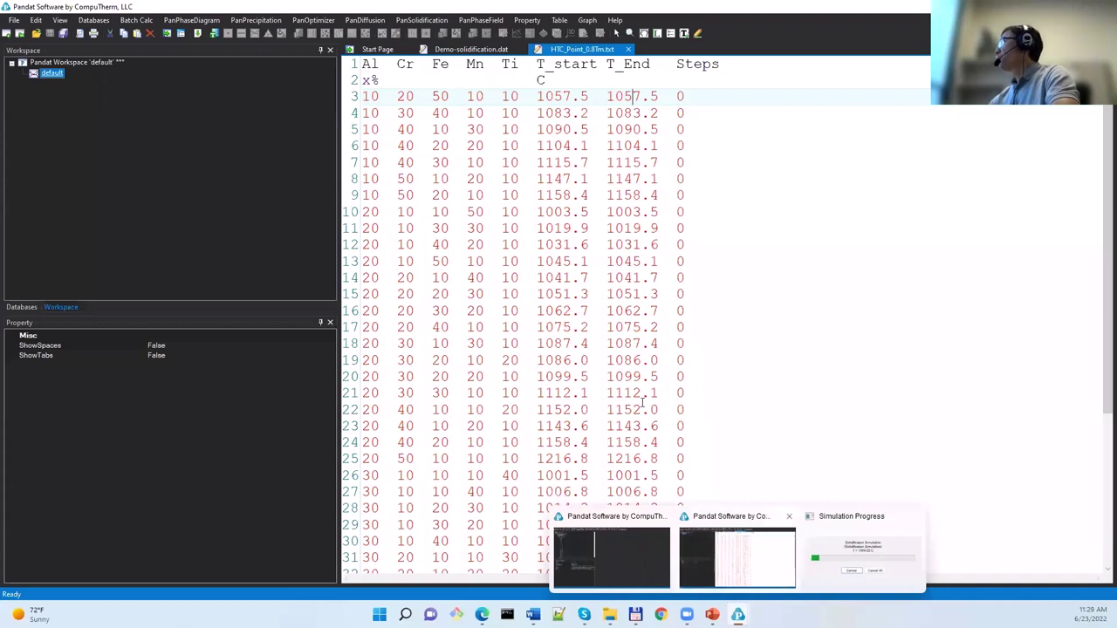
left_click(552, 197)
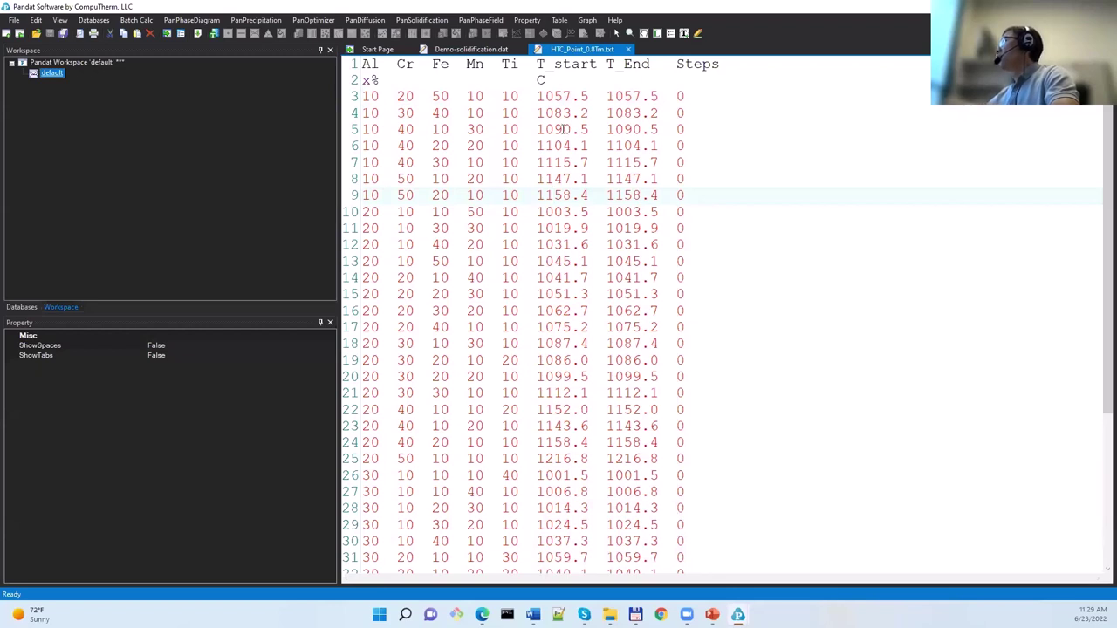
mouse_move(738, 614)
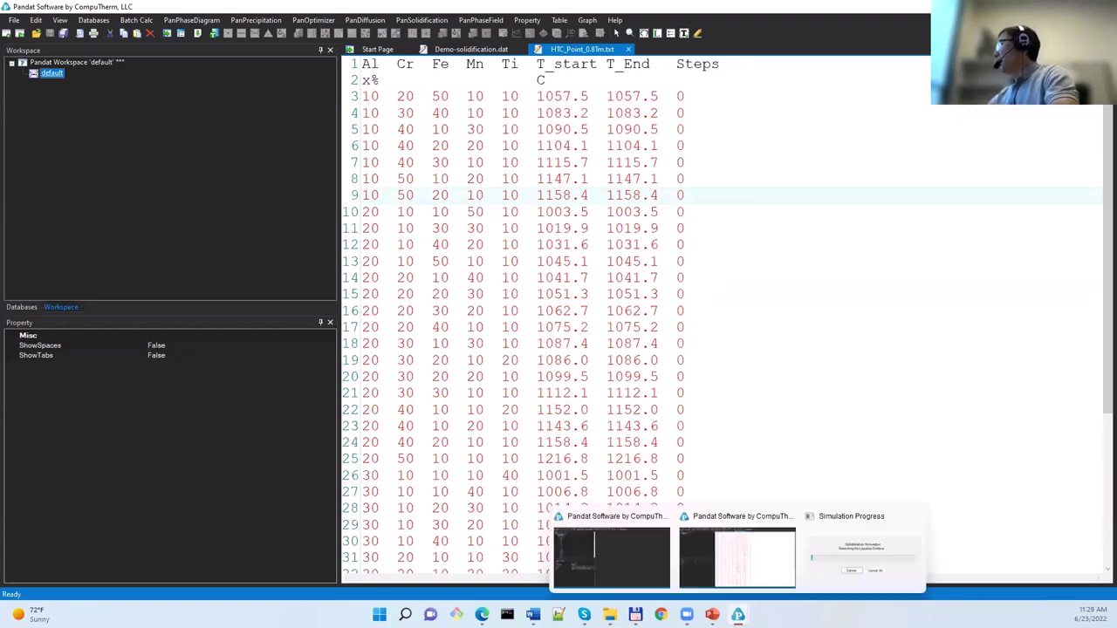
left_click(662, 564)
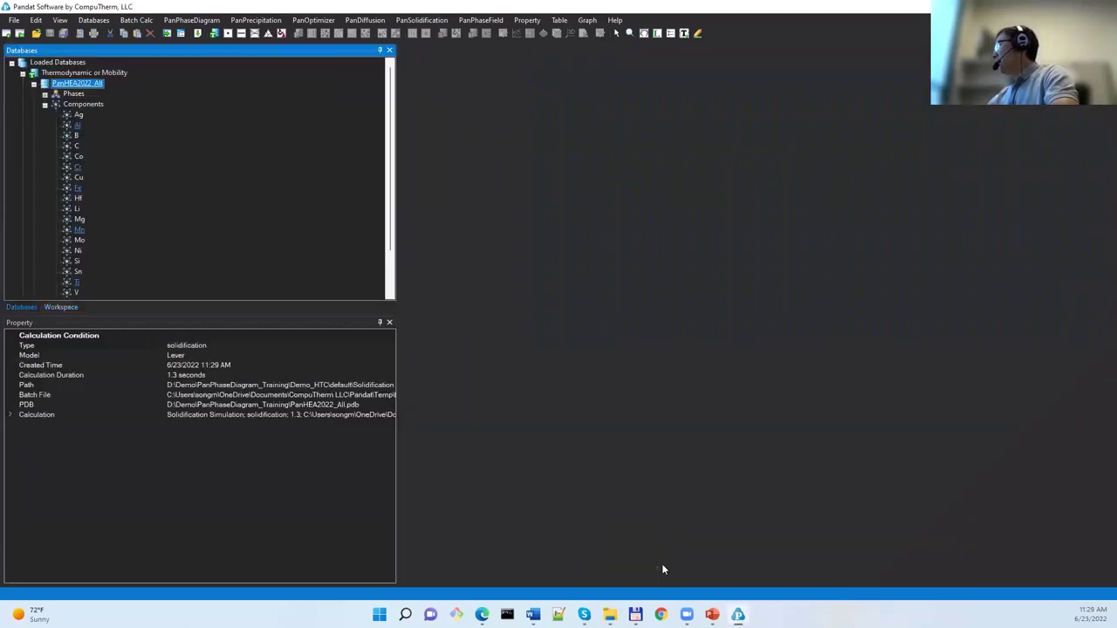
- Show the Demo_HTC workspace tree and view the general information of its default project
left_click(35, 307)
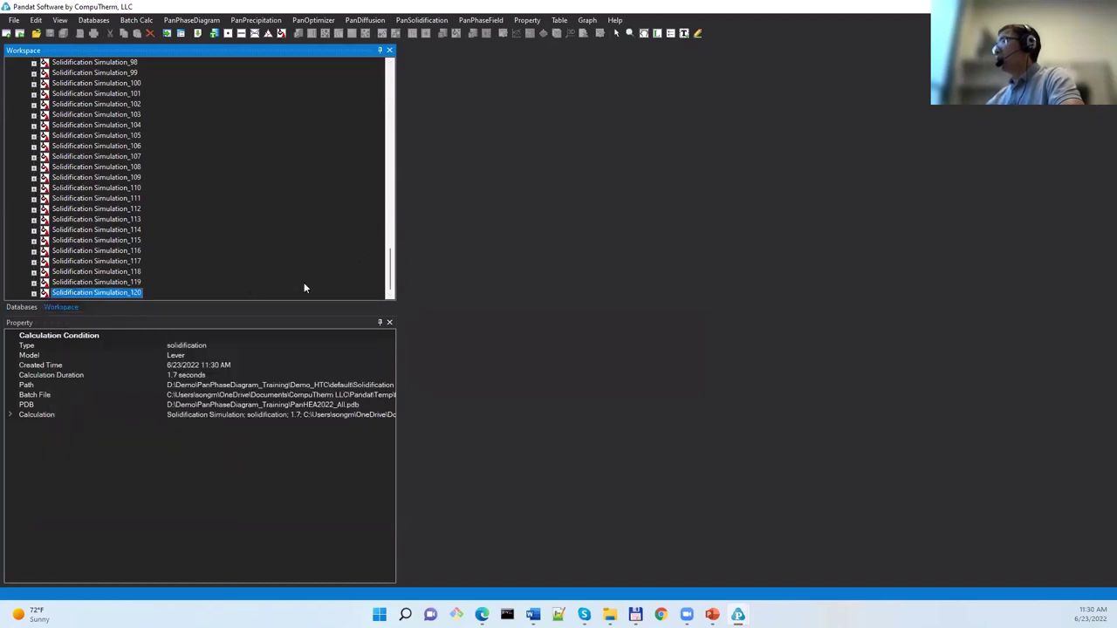
left_click_drag(392, 286, 398, 72)
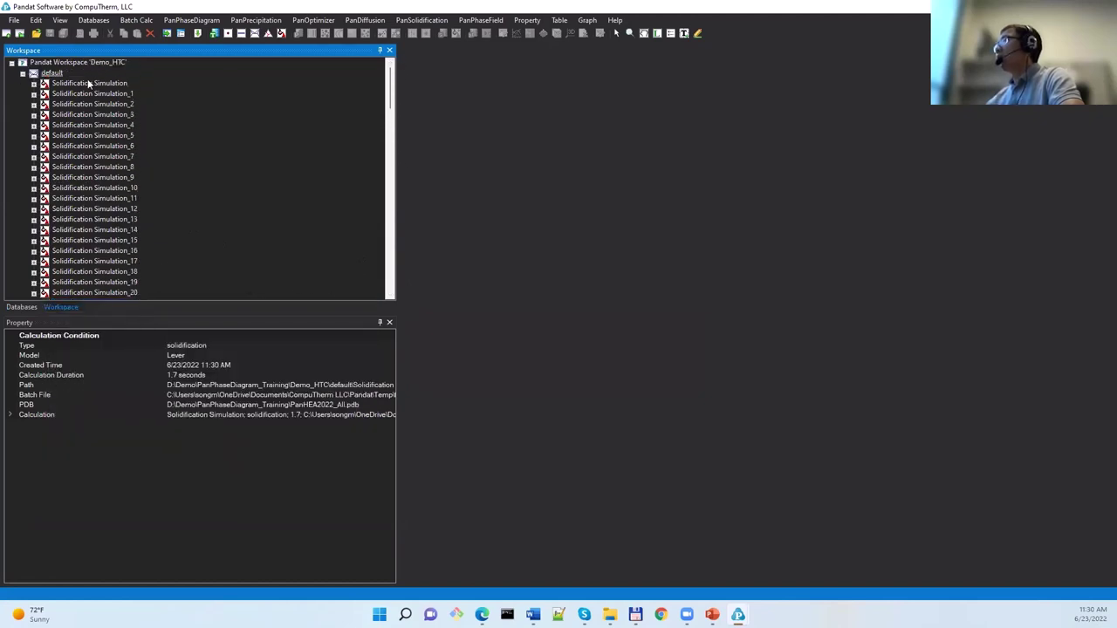
left_click(83, 83)
left_click(52, 74)
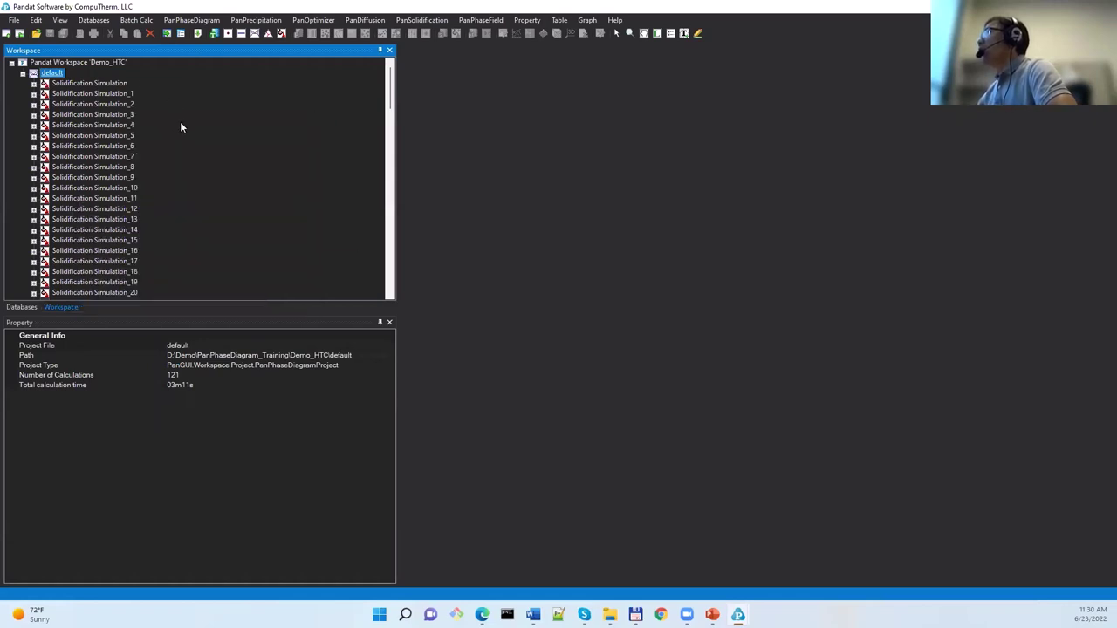
- Start a Result Analysis with Demo_HTC.pndx from the Demo_HTC folder as the target workspace, and continue to the rule settings
left_click(146, 23)
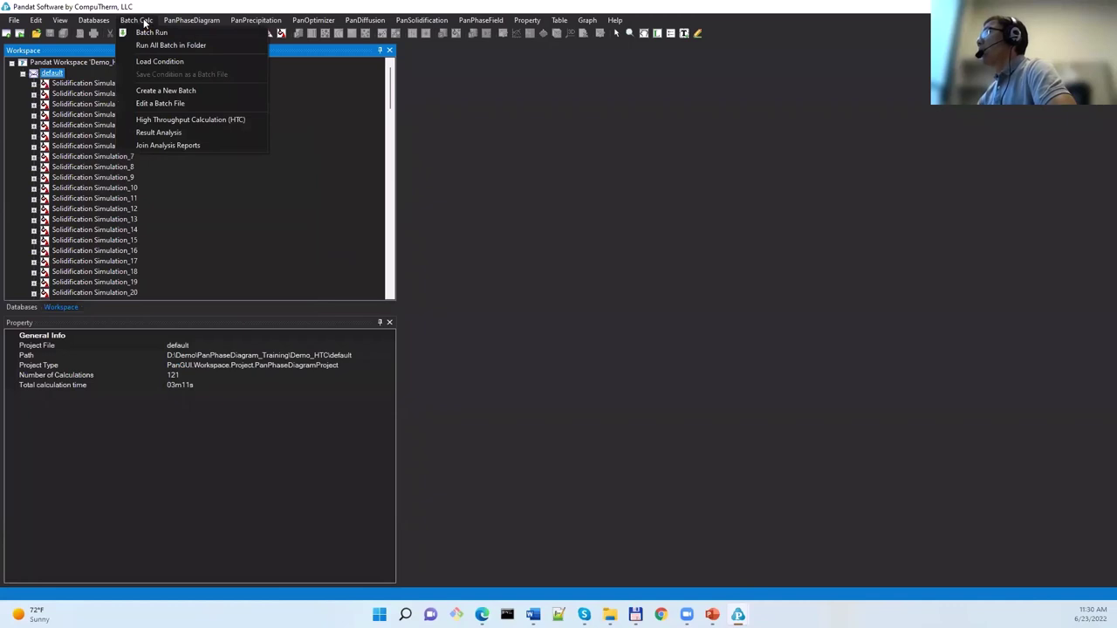
left_click(160, 132)
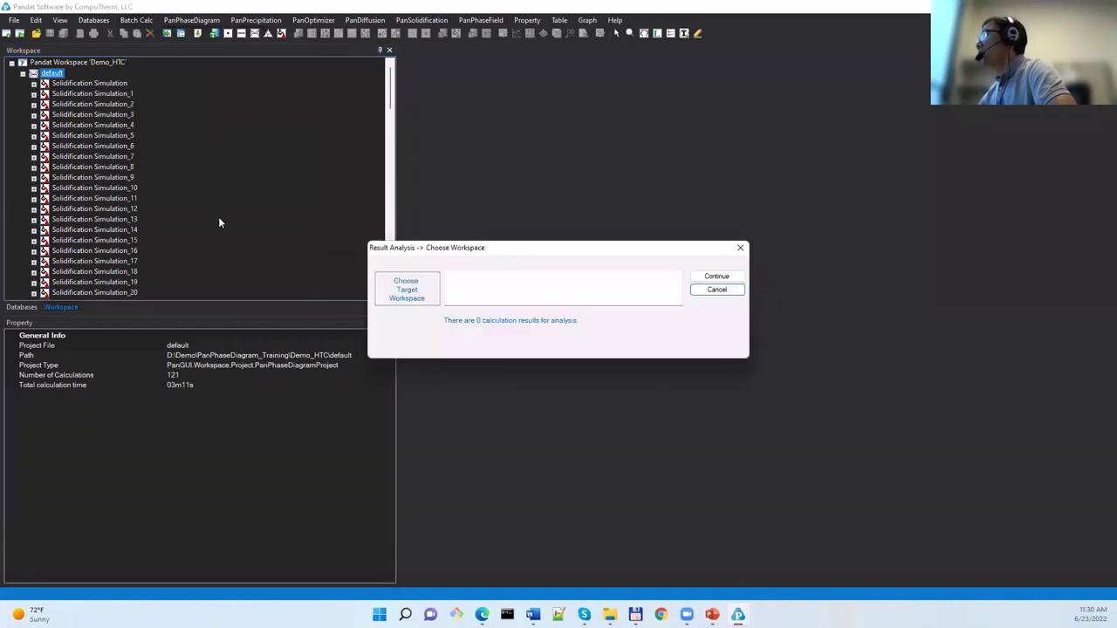
left_click(420, 293)
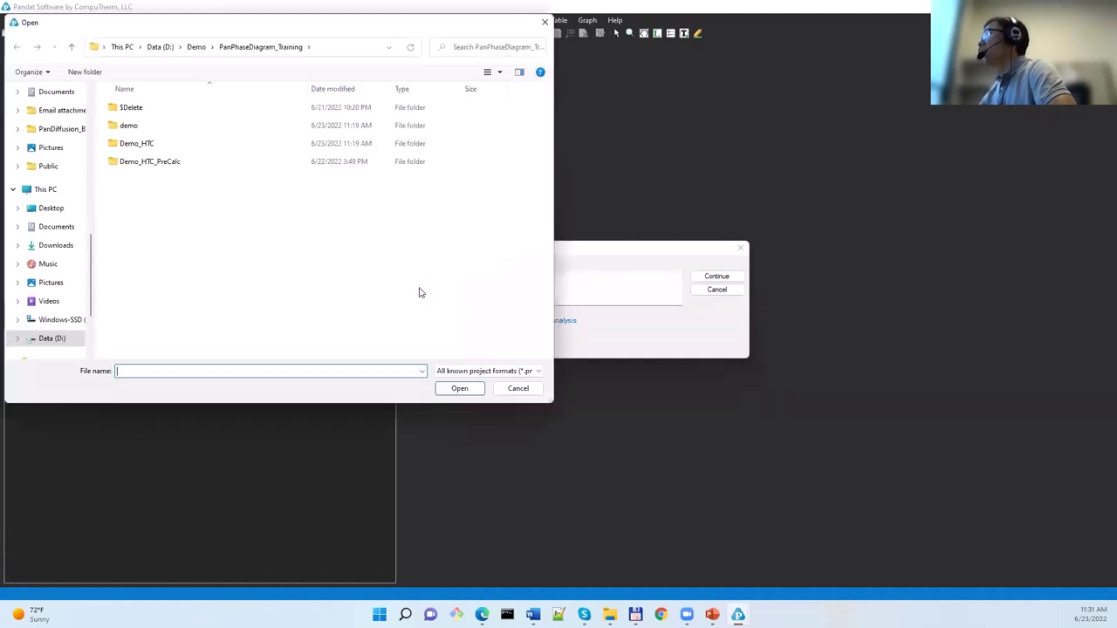
double_click(161, 147)
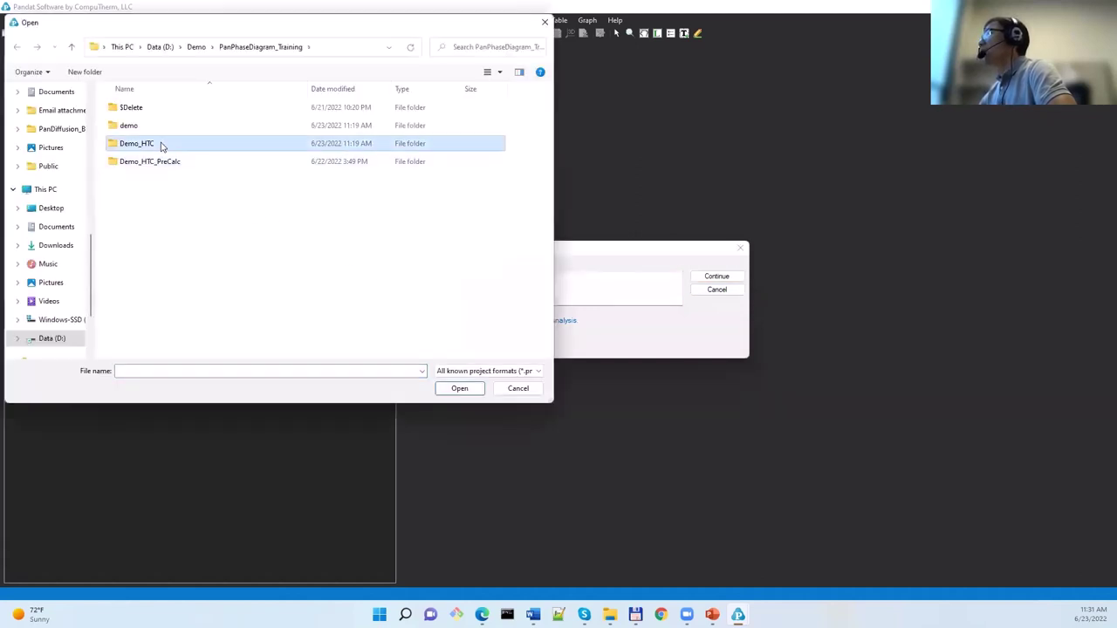
left_click(153, 128)
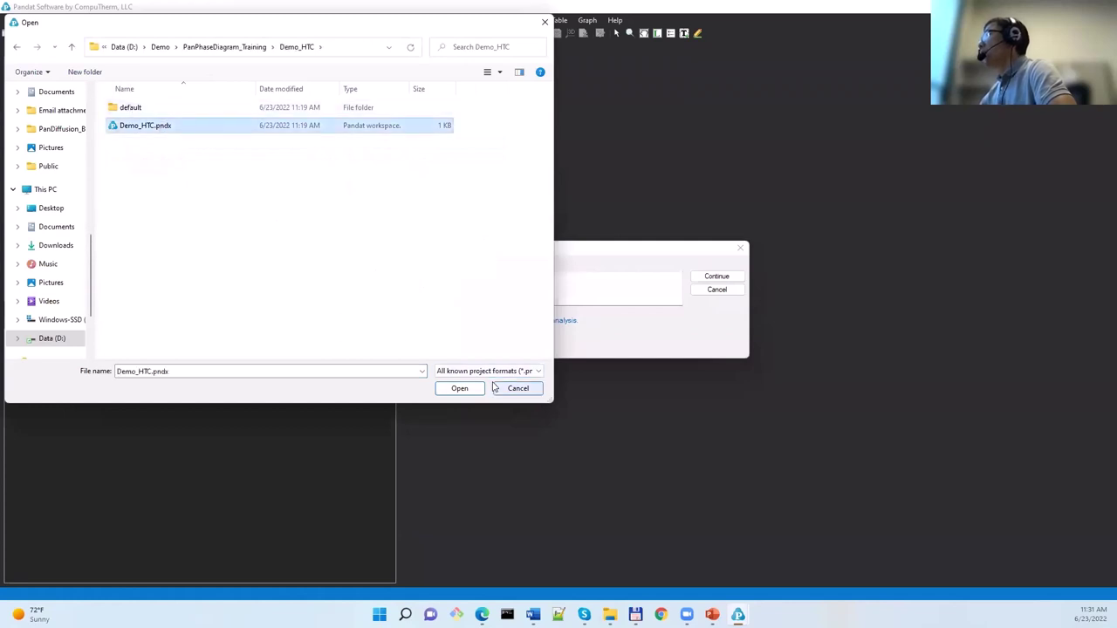
left_click(462, 389)
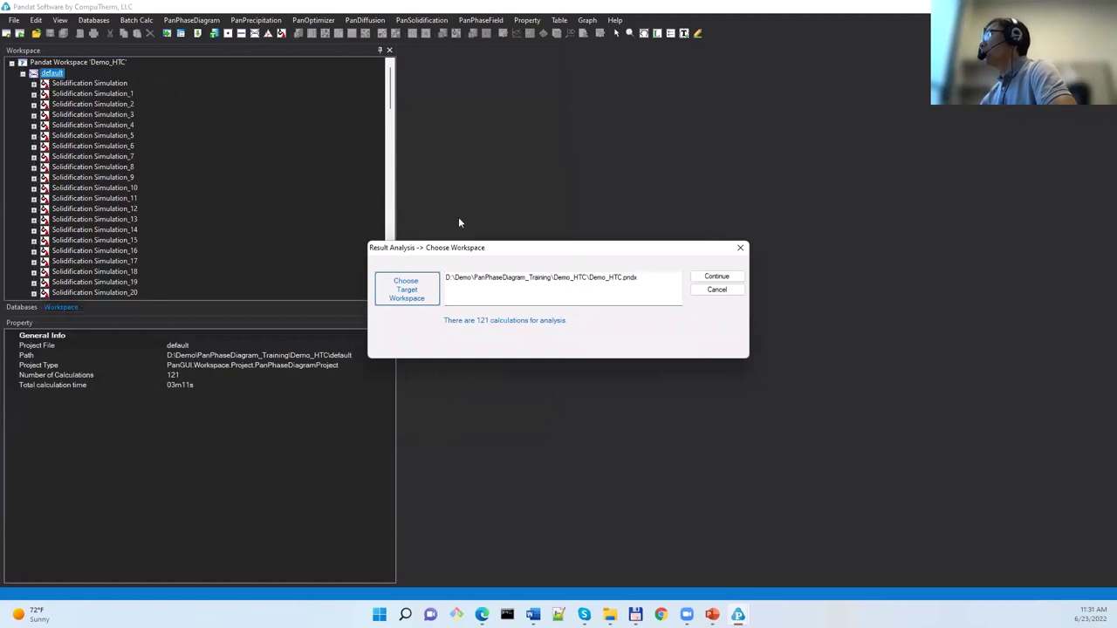
left_click(703, 277)
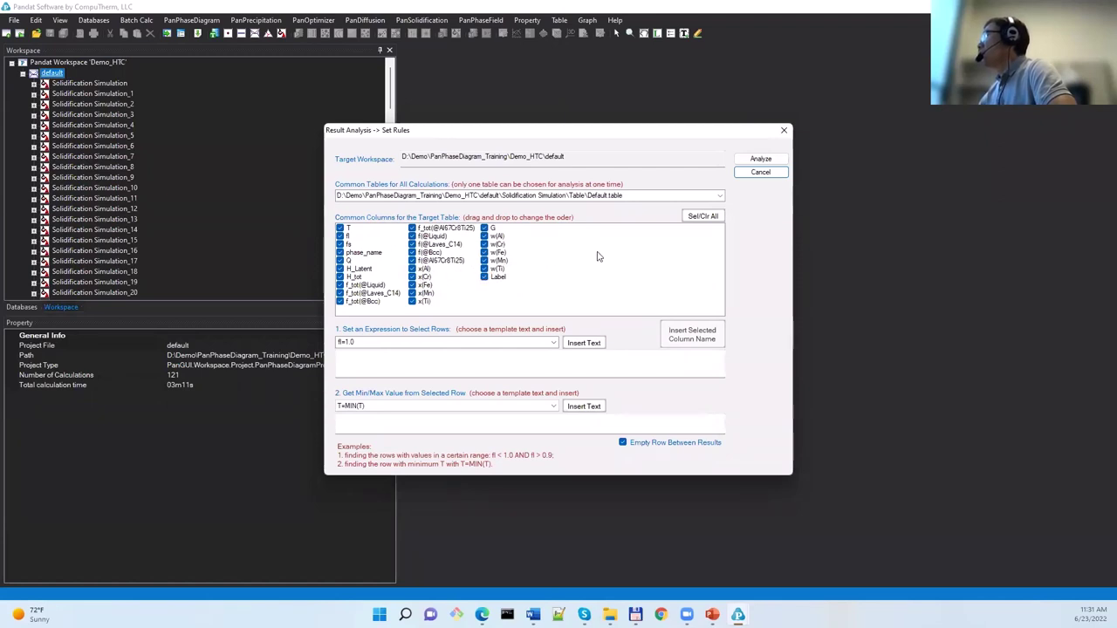
left_click(706, 218)
left_click(712, 615)
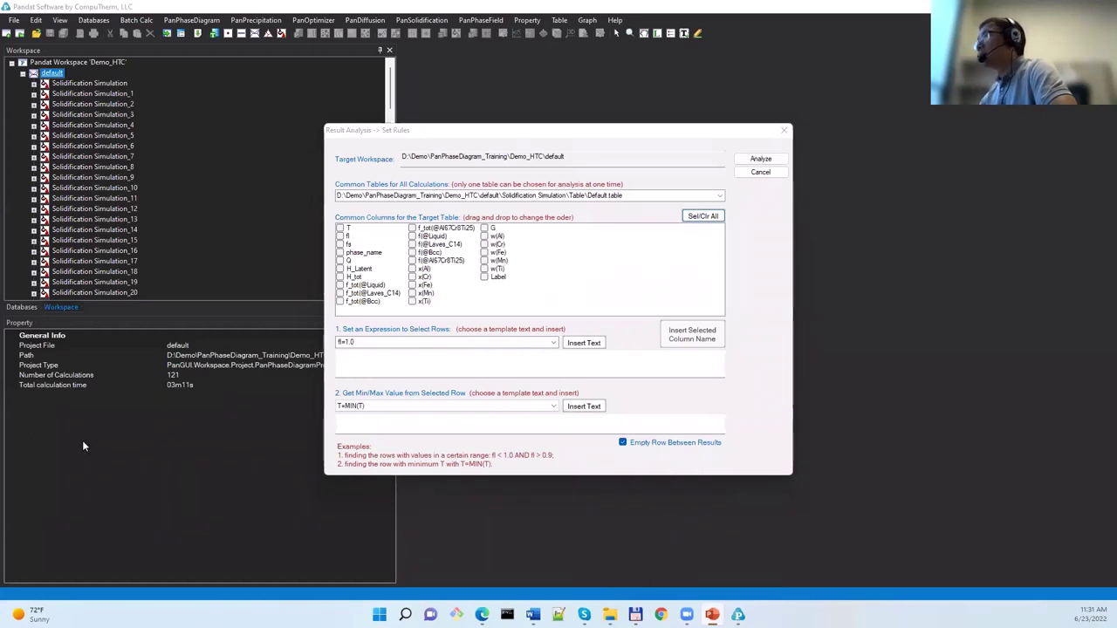
key("alt+Tab")
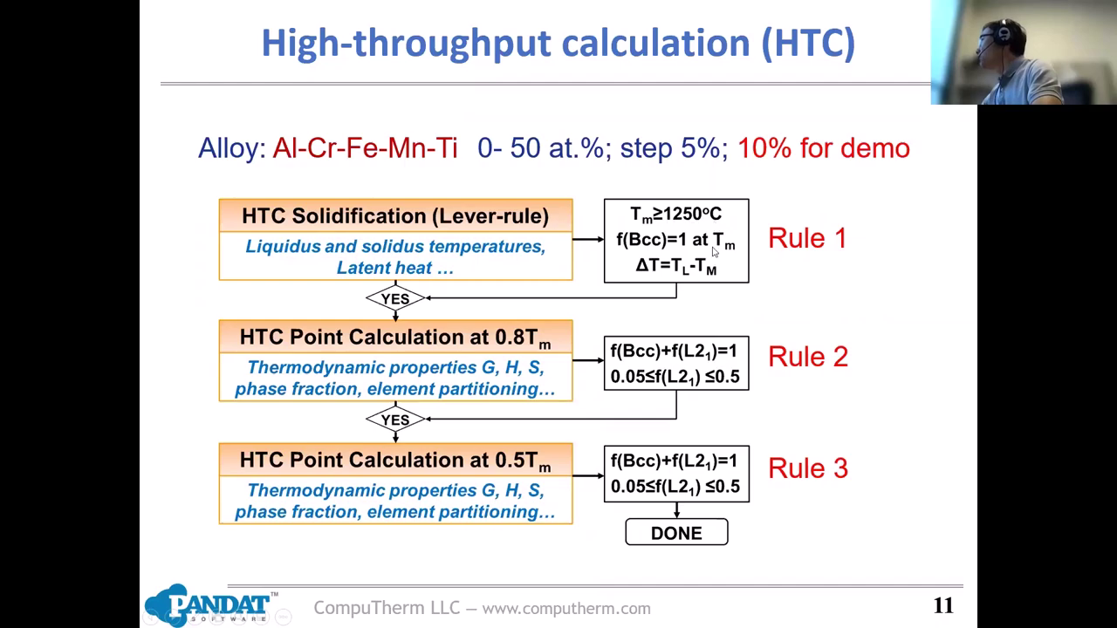
key("alt+Tab")
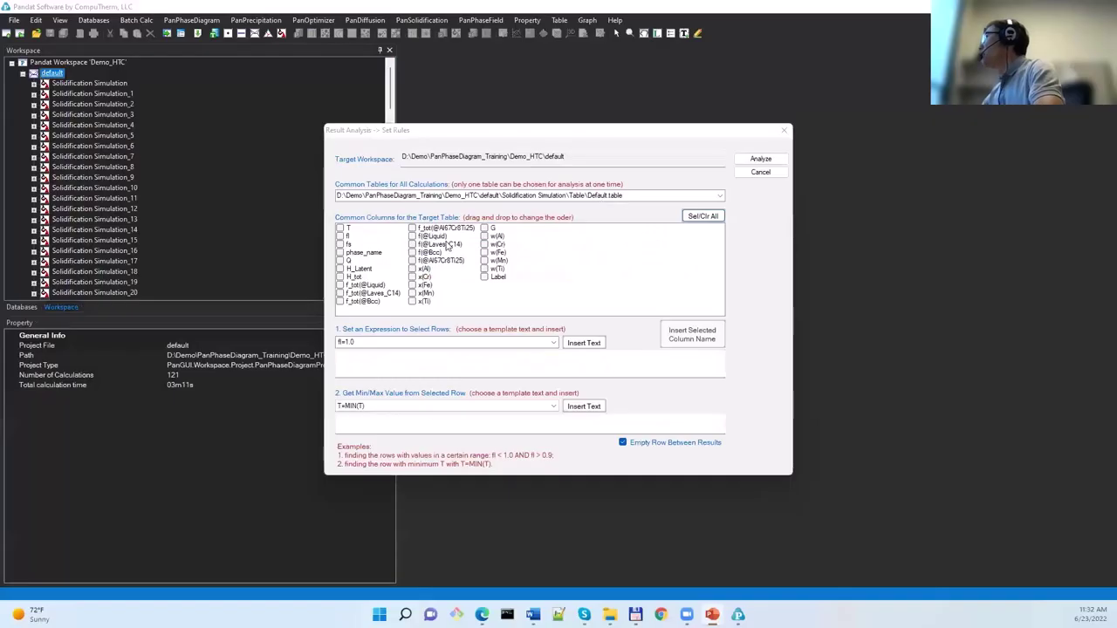
left_click(339, 228)
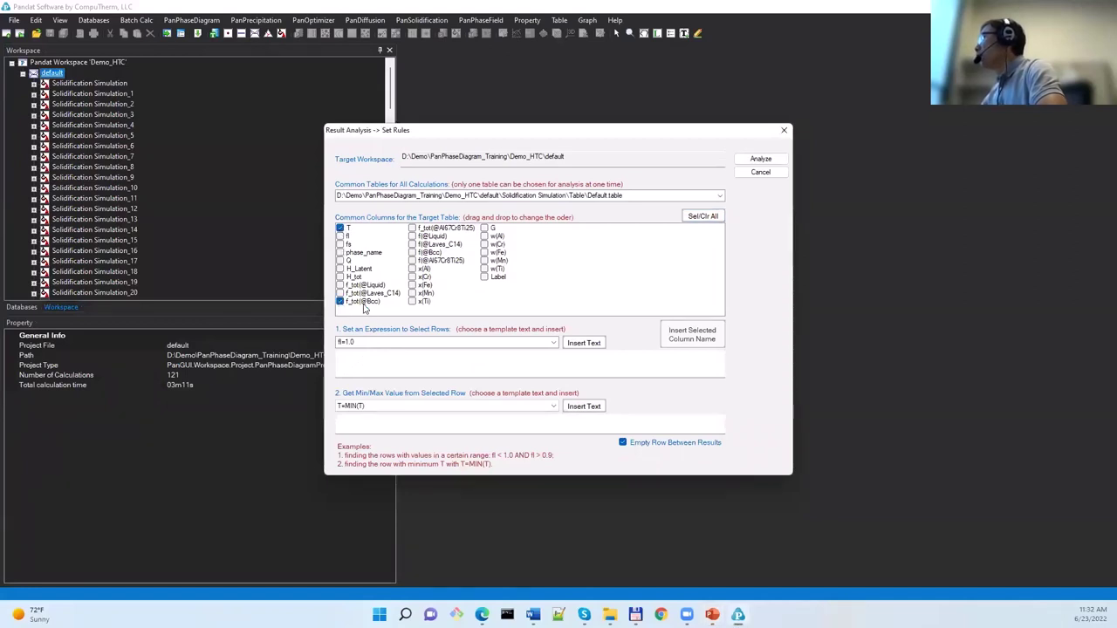
left_click(412, 269)
left_click(412, 277)
left_click(412, 284)
left_click(412, 294)
left_click(411, 301)
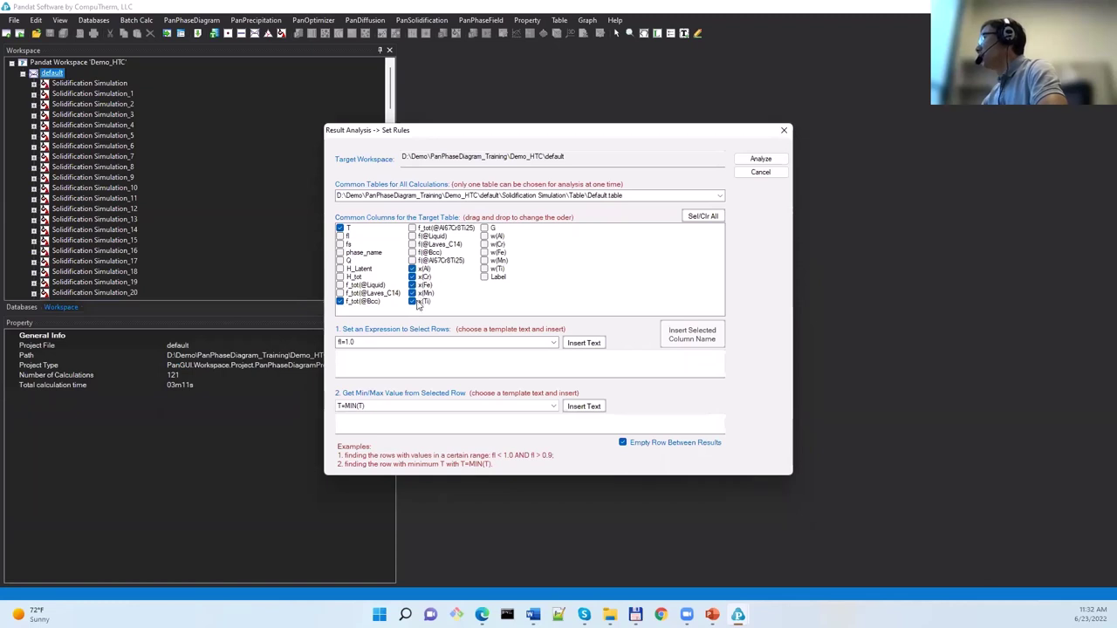
left_click(369, 356)
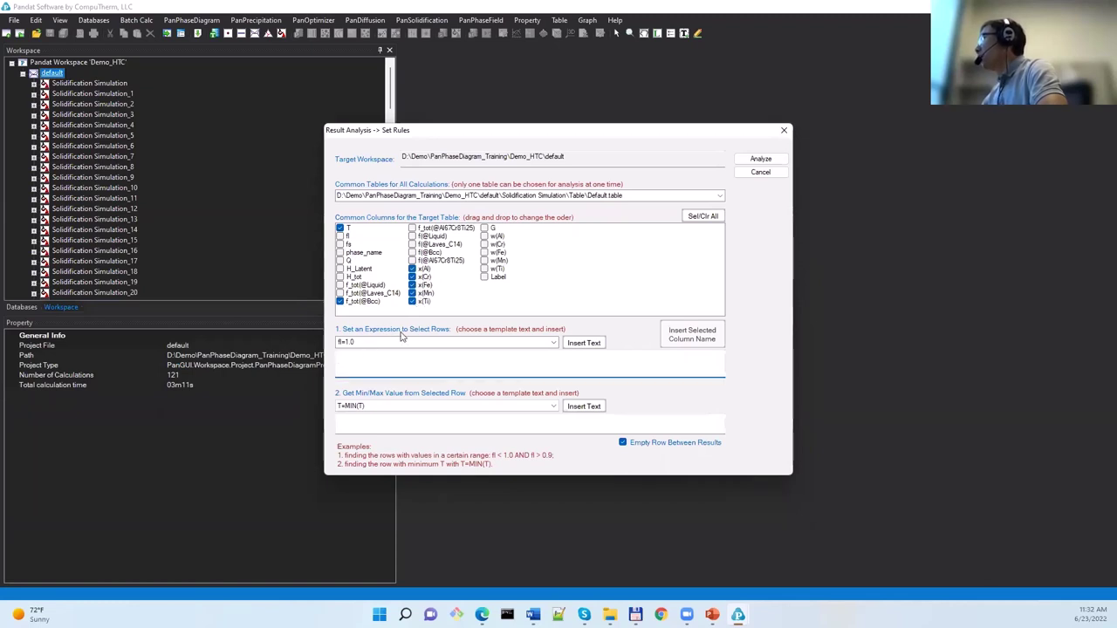
left_click(371, 302)
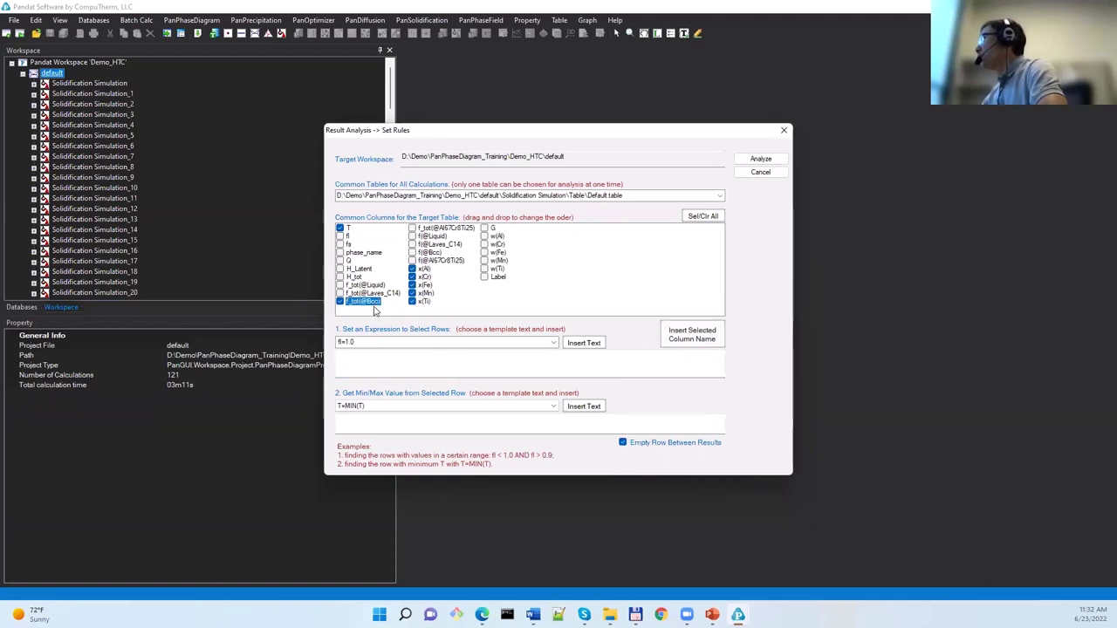
left_click(698, 339)
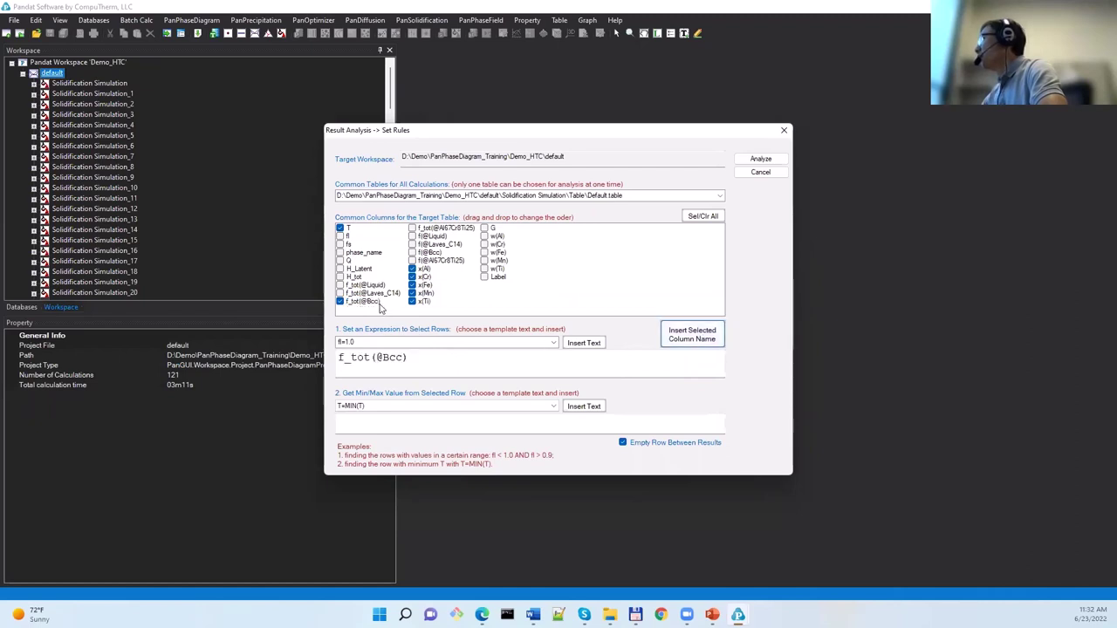
left_click(408, 355)
type("=")
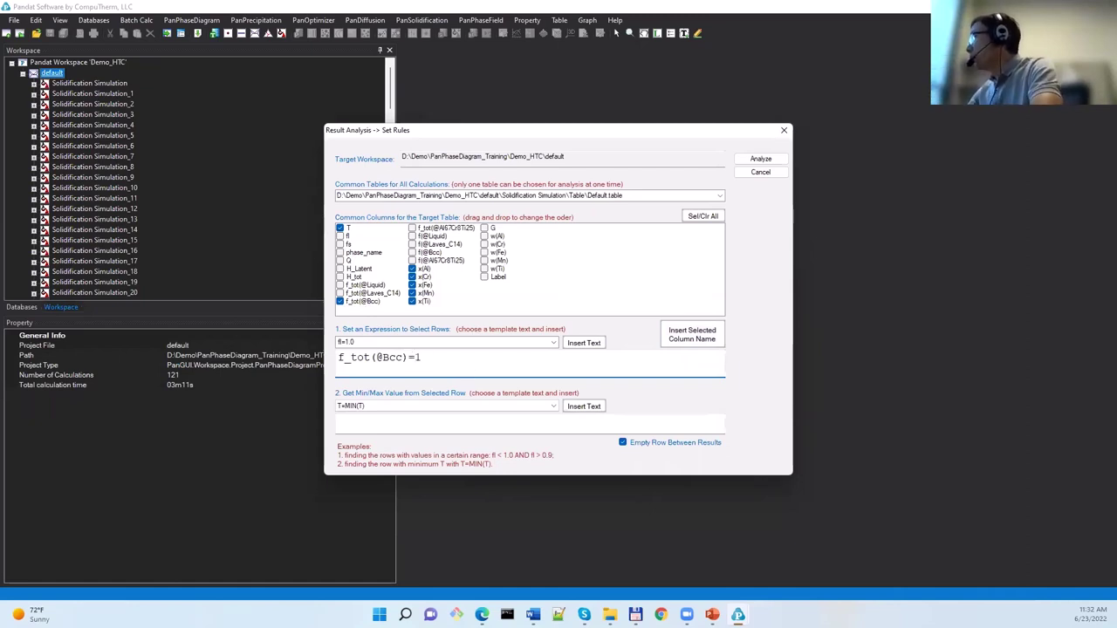
type("1 a")
key("BackSpace")
type("AND")
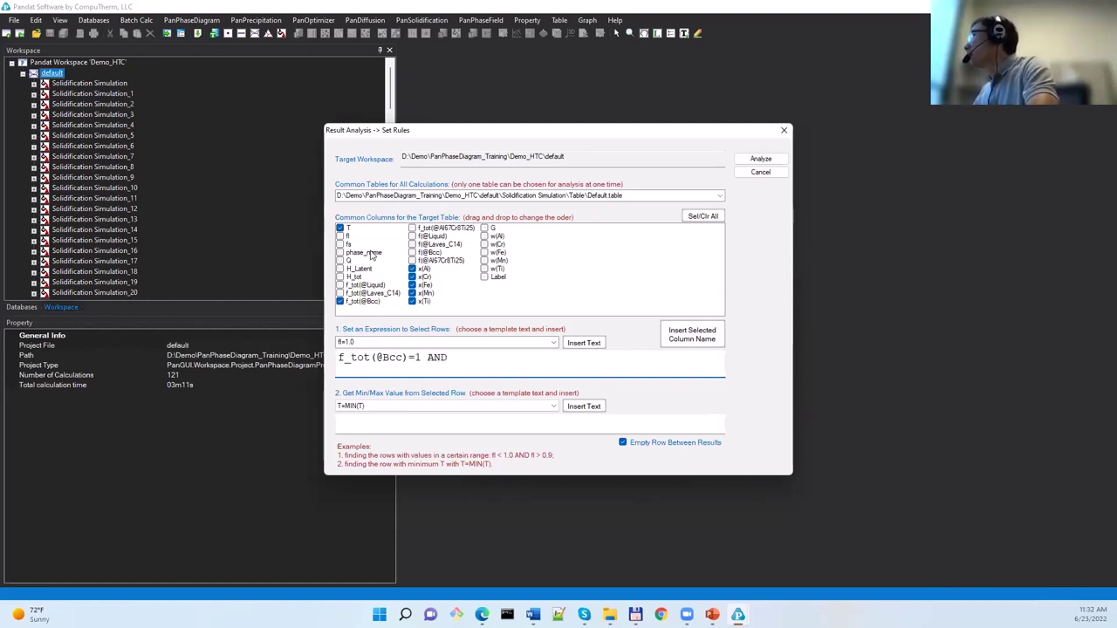
- Add the temperature condition T>1250 to the end of the row selection expression
left_click(348, 229)
left_click(692, 334)
type(">")
type("1")
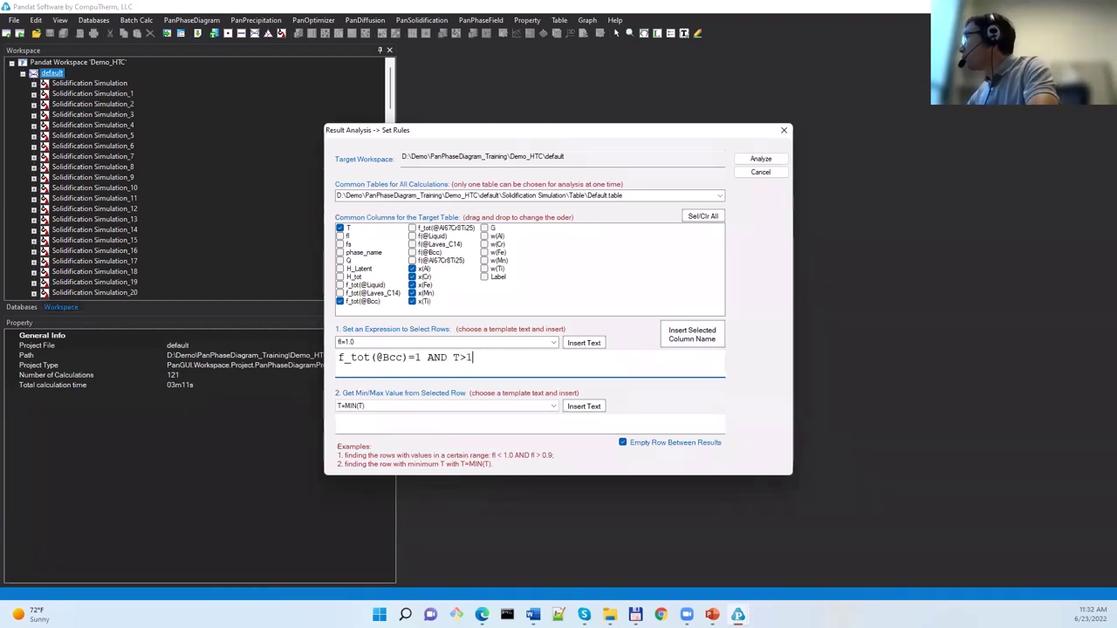
type("250")
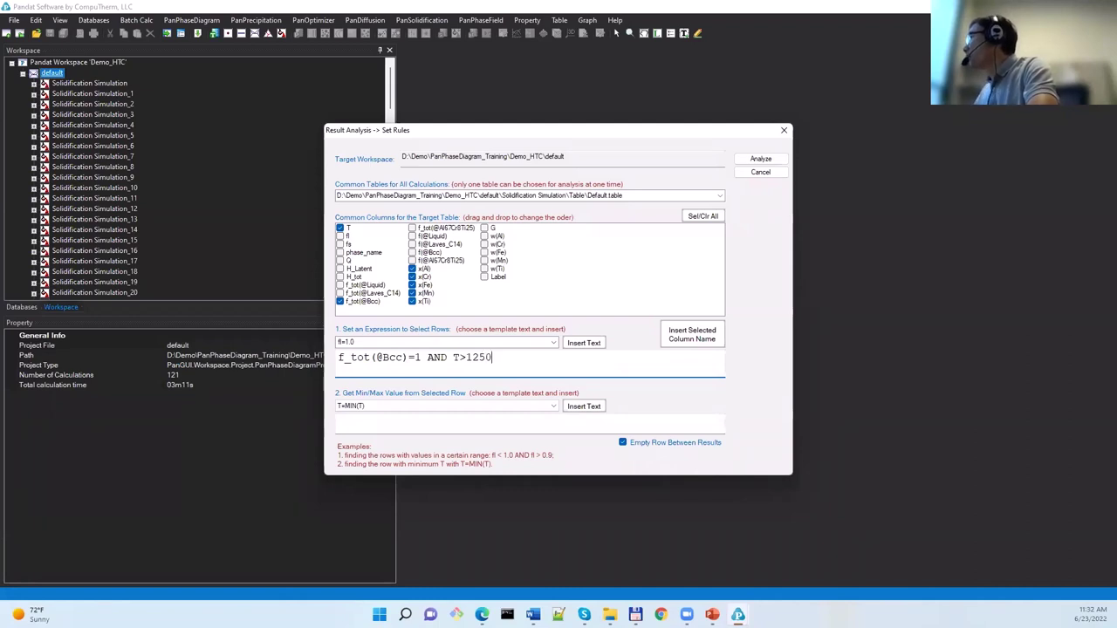
- Turn off the empty rows between results and run the analysis with the defined rule
left_click(622, 444)
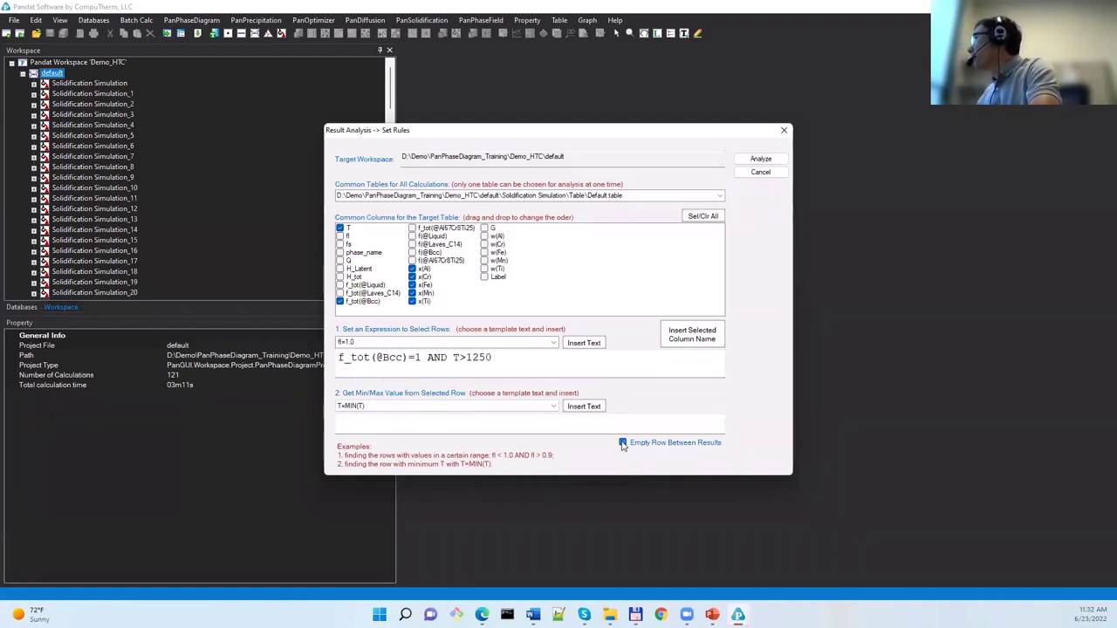
left_click(770, 165)
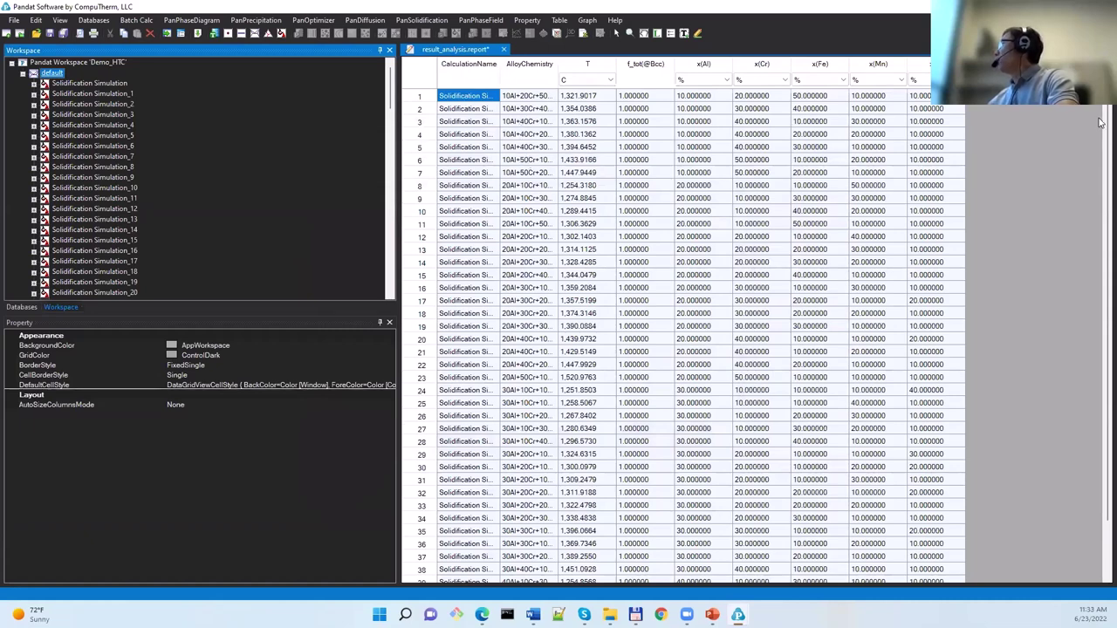
left_click_drag(1102, 113, 1102, 141)
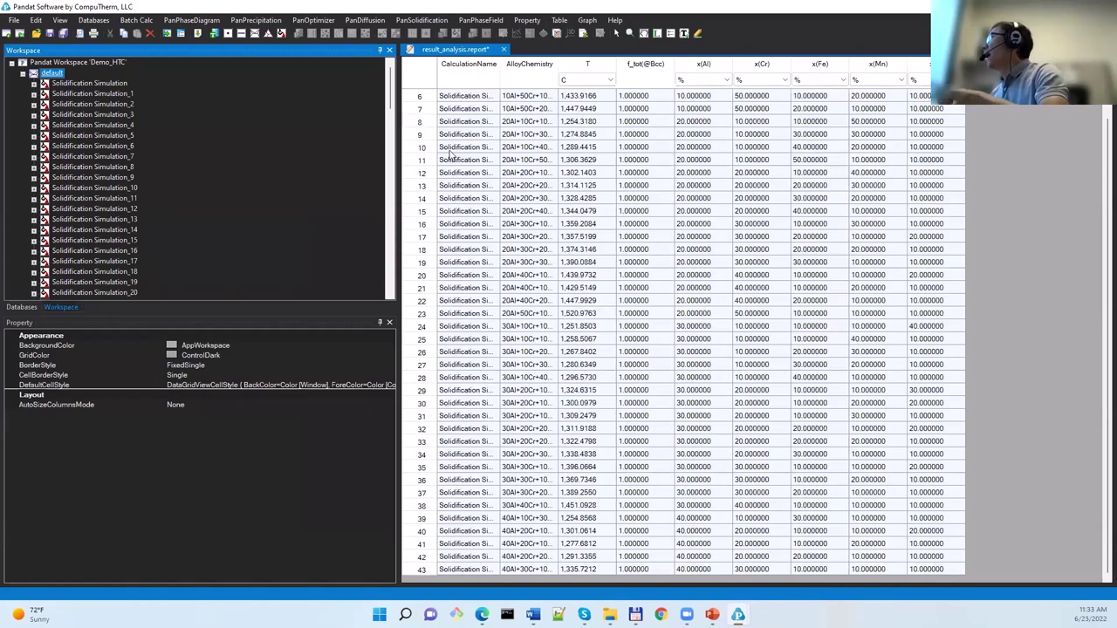
left_click(635, 71)
left_click(635, 71)
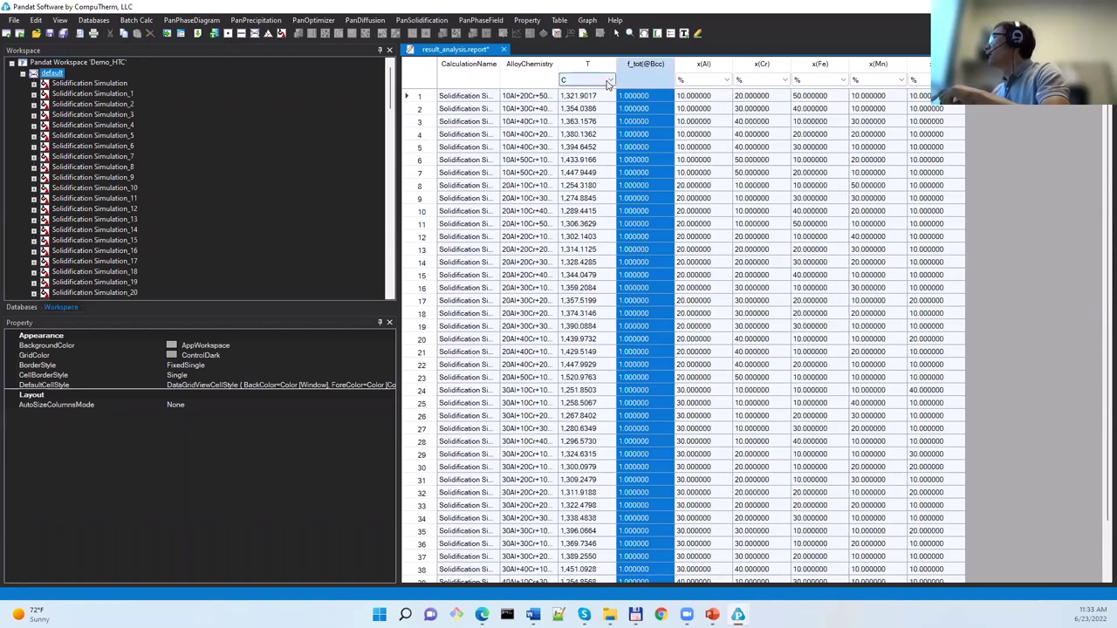
scroll(597, 213, "down", 2)
scroll(597, 213, "up", 2)
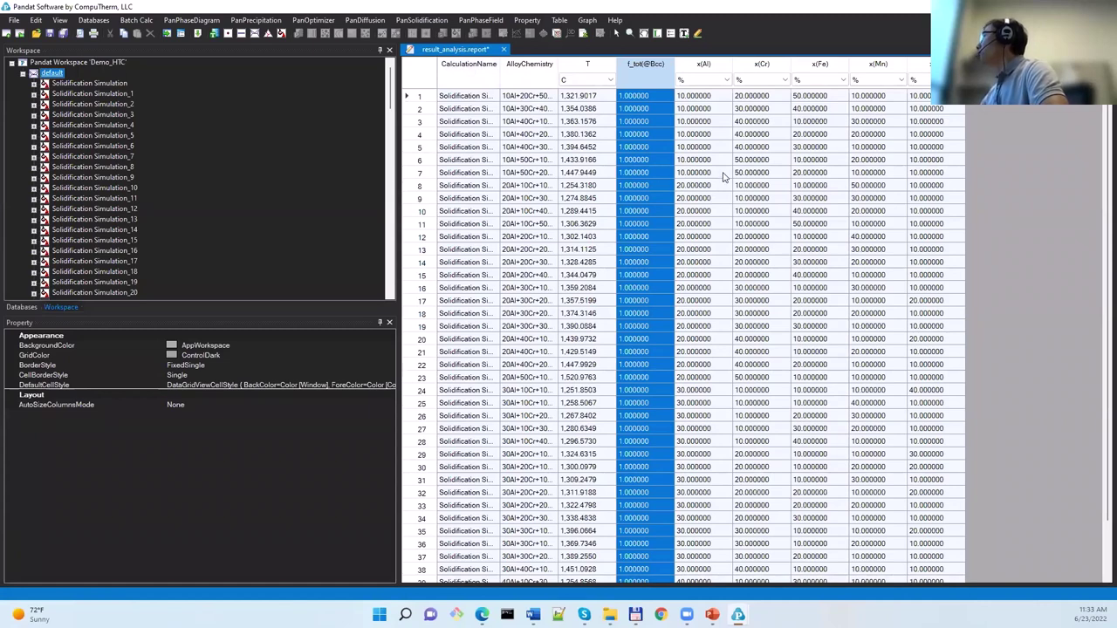
left_click(559, 21)
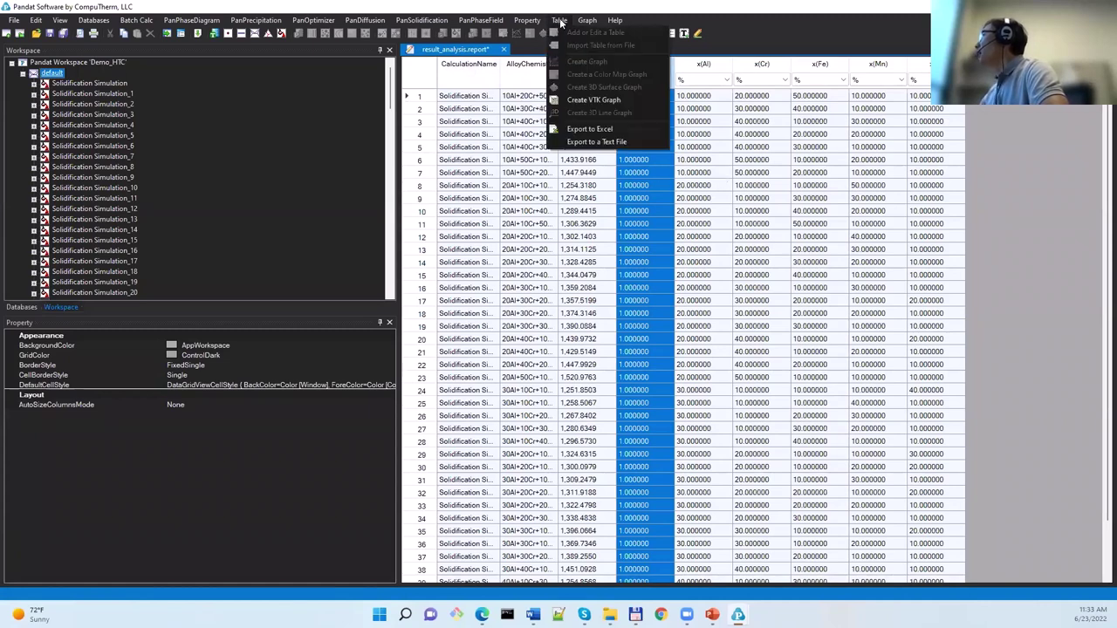
left_click(594, 128)
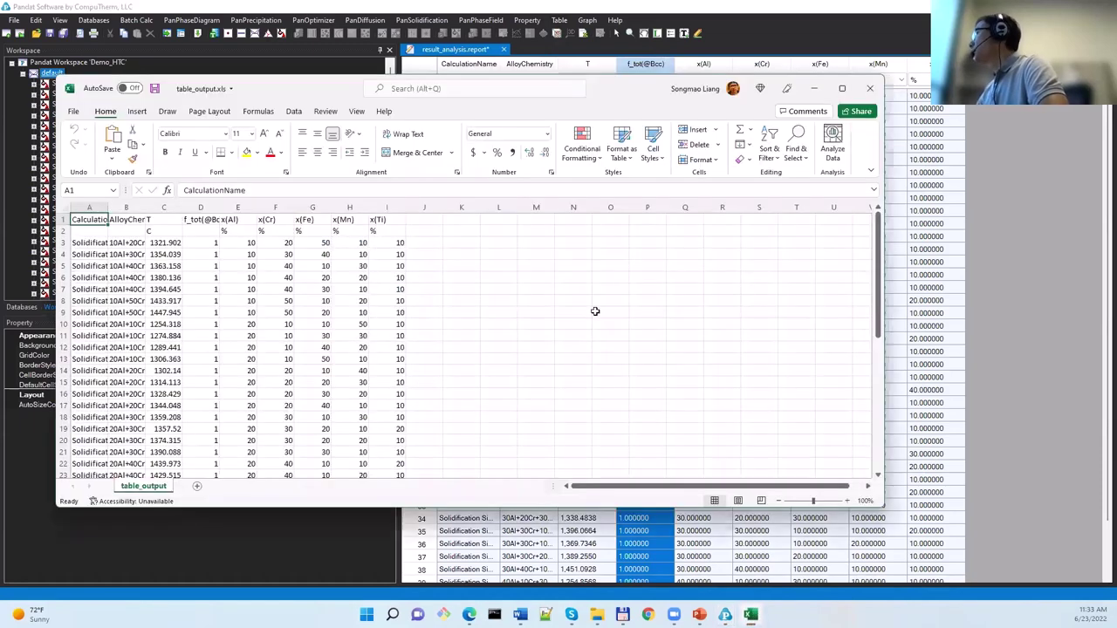
left_click(842, 88)
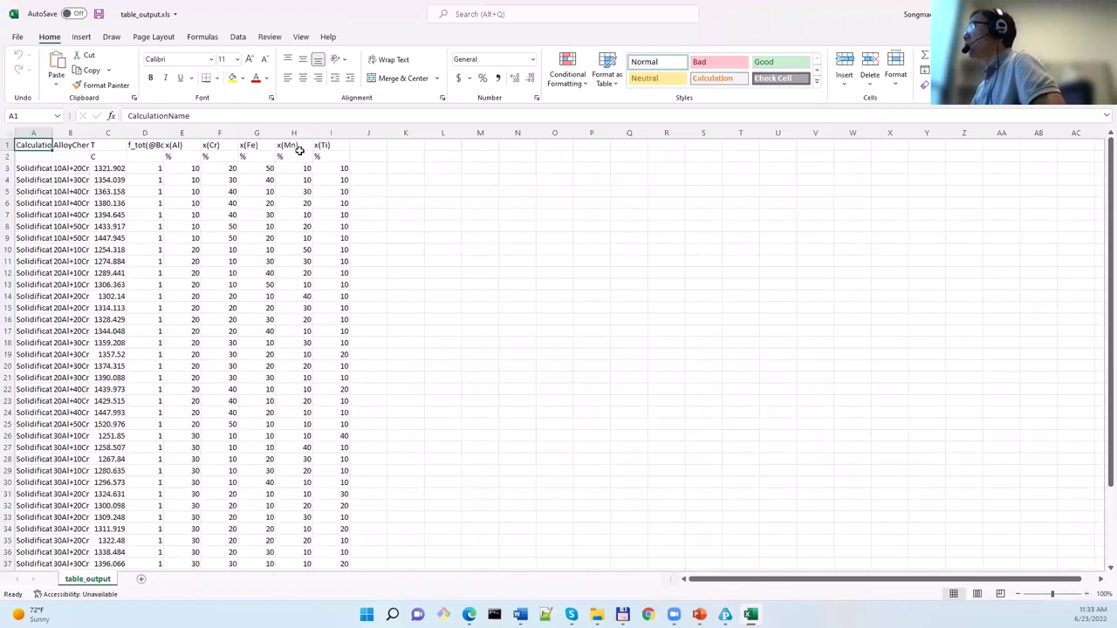
- Calculate 0.8 times the first alloy's T value in cell J3 with the formula =0.8*C3
left_click(110, 133)
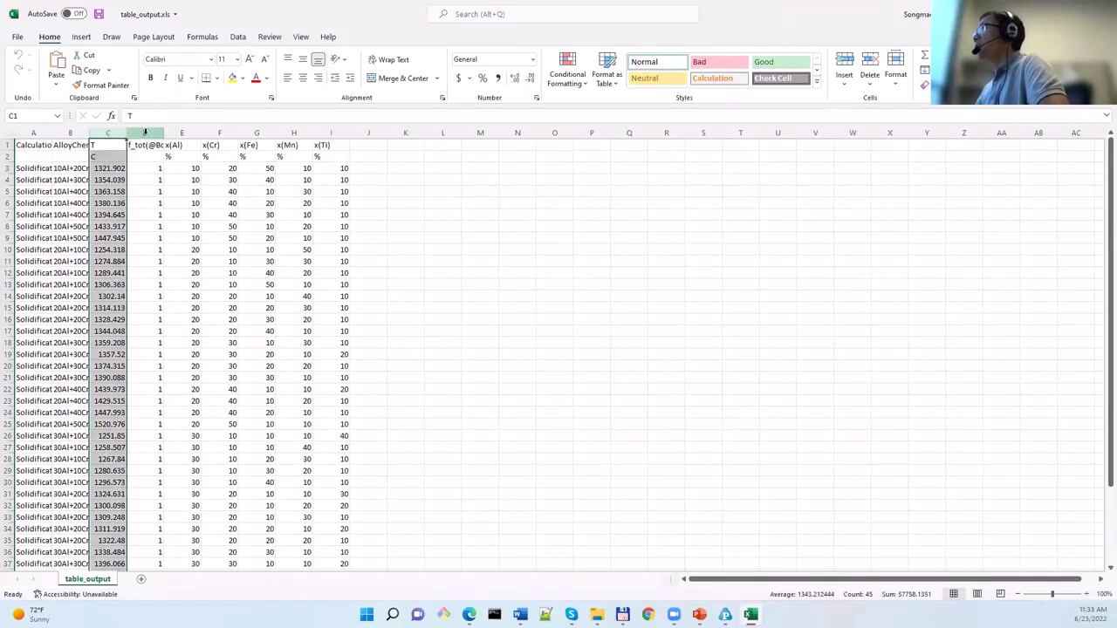
left_click(145, 133)
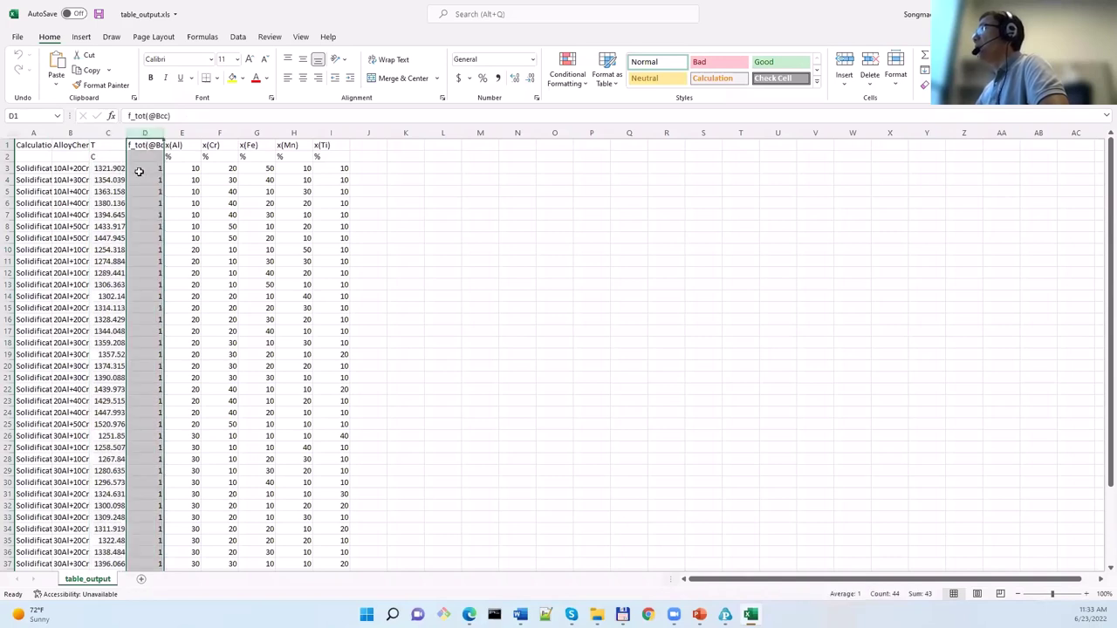
left_click(369, 168)
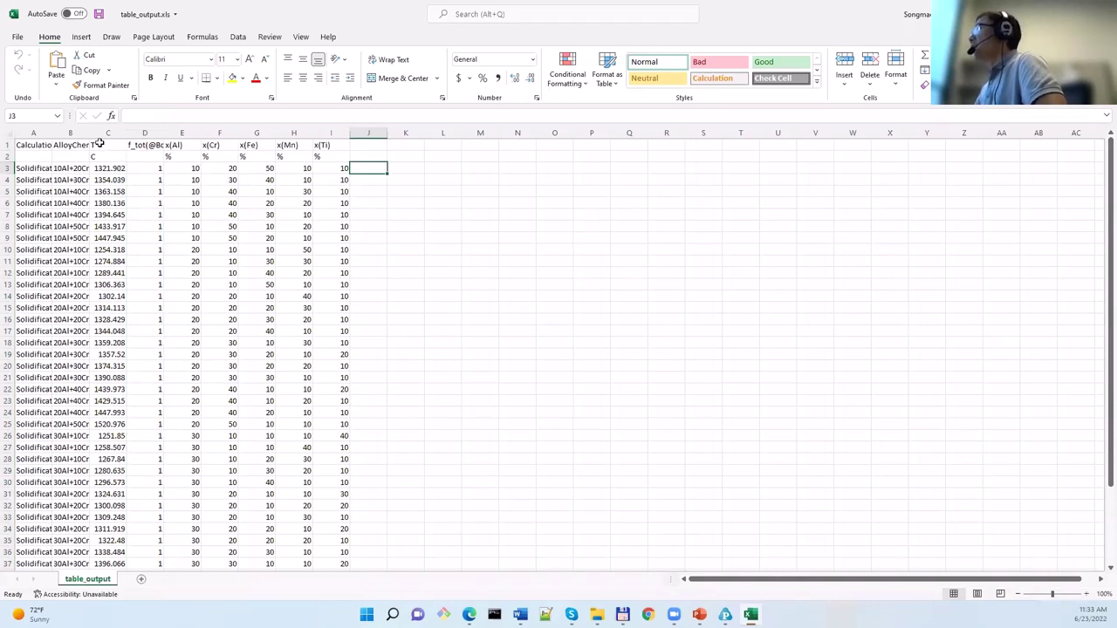
type("0.8*")
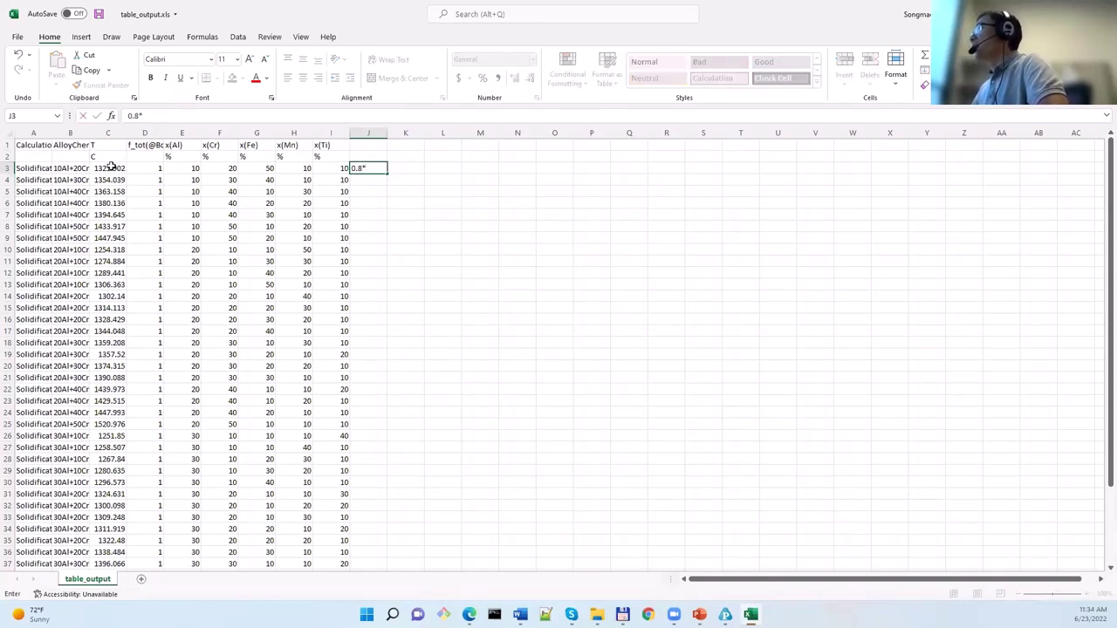
left_click(111, 167)
left_click(369, 169)
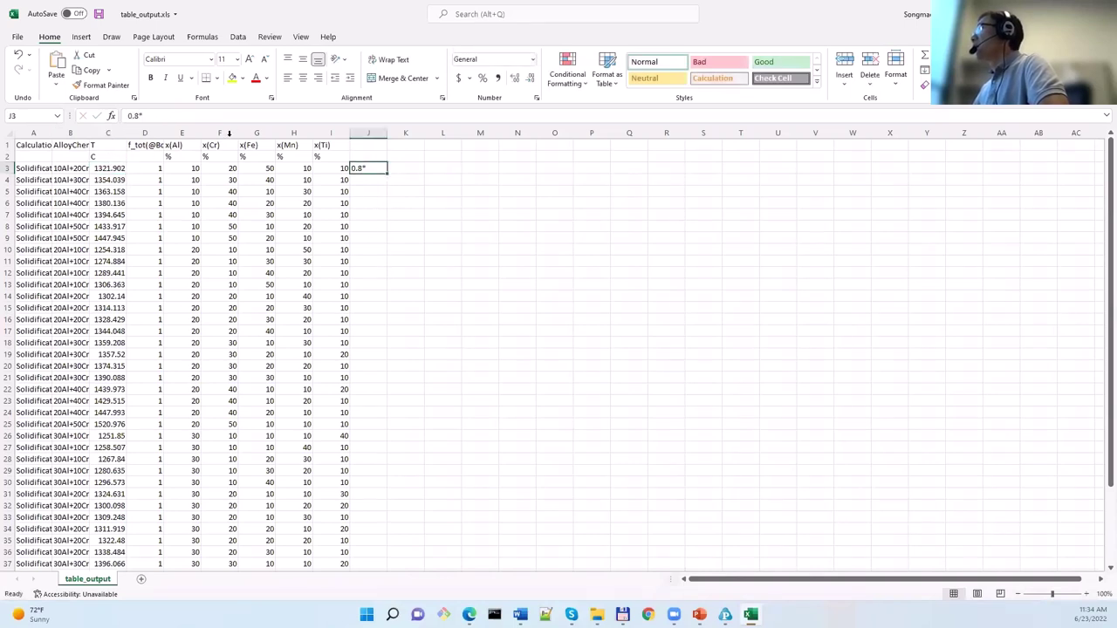
left_click(130, 117)
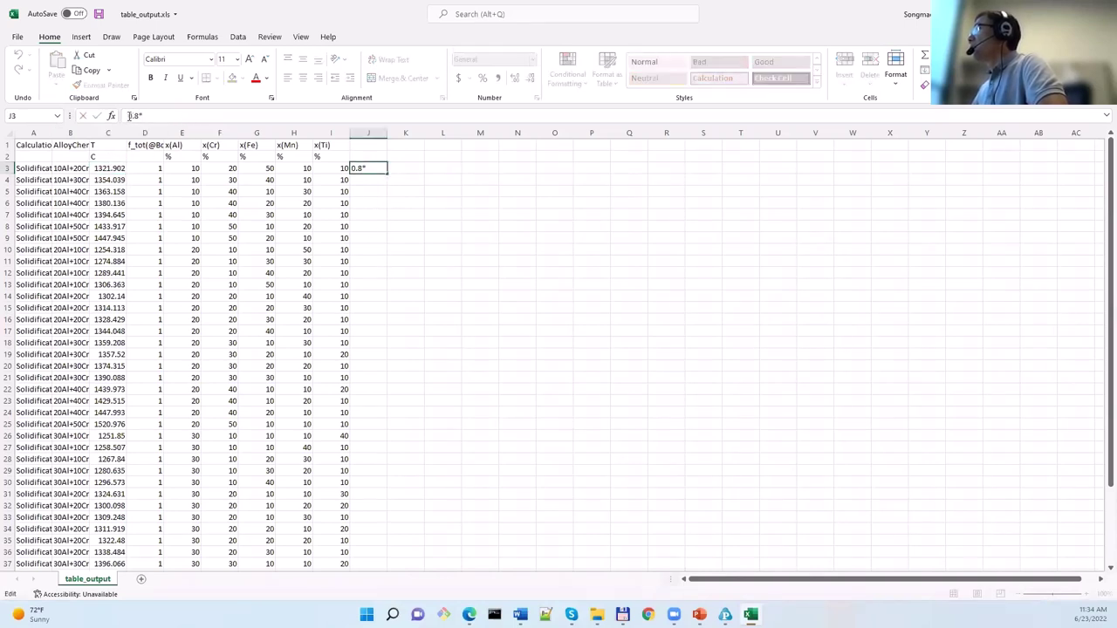
type("=")
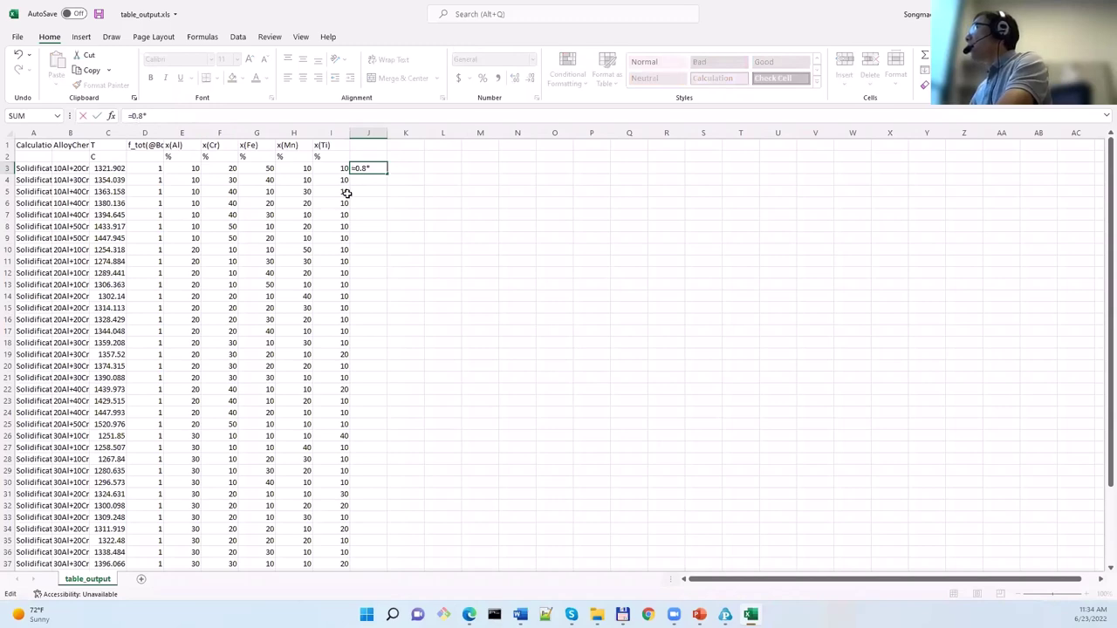
left_click(112, 167)
key("ctrl+Return")
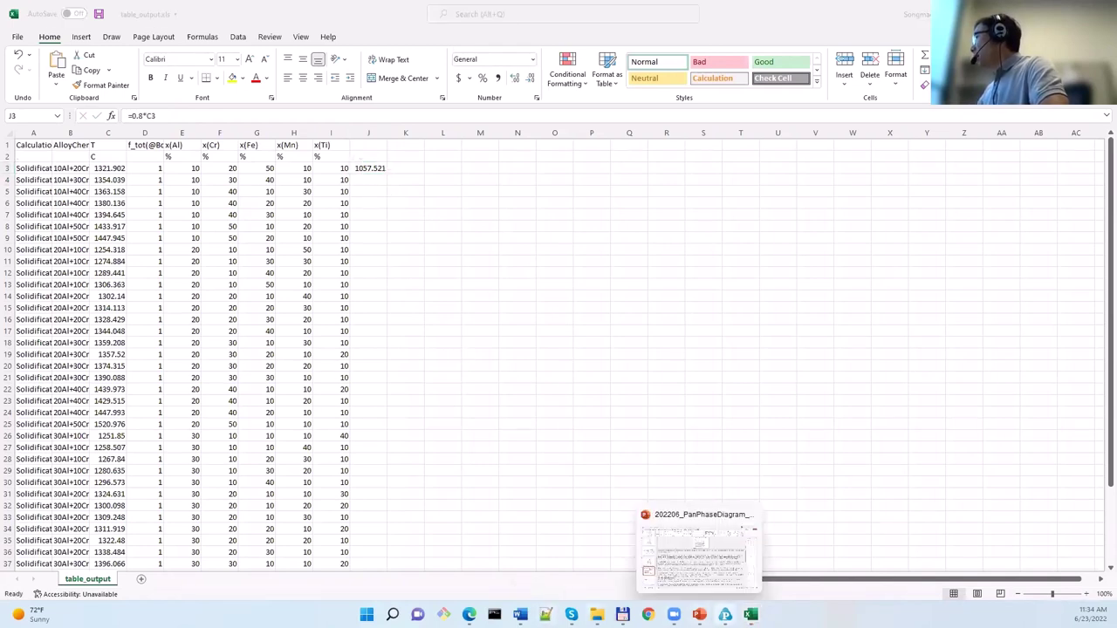
- Switch to the other Pandat window and examine the T_start values in HTC_Point_0.8Tm.txt, consulting the HTC workflow slide
mouse_move(724, 614)
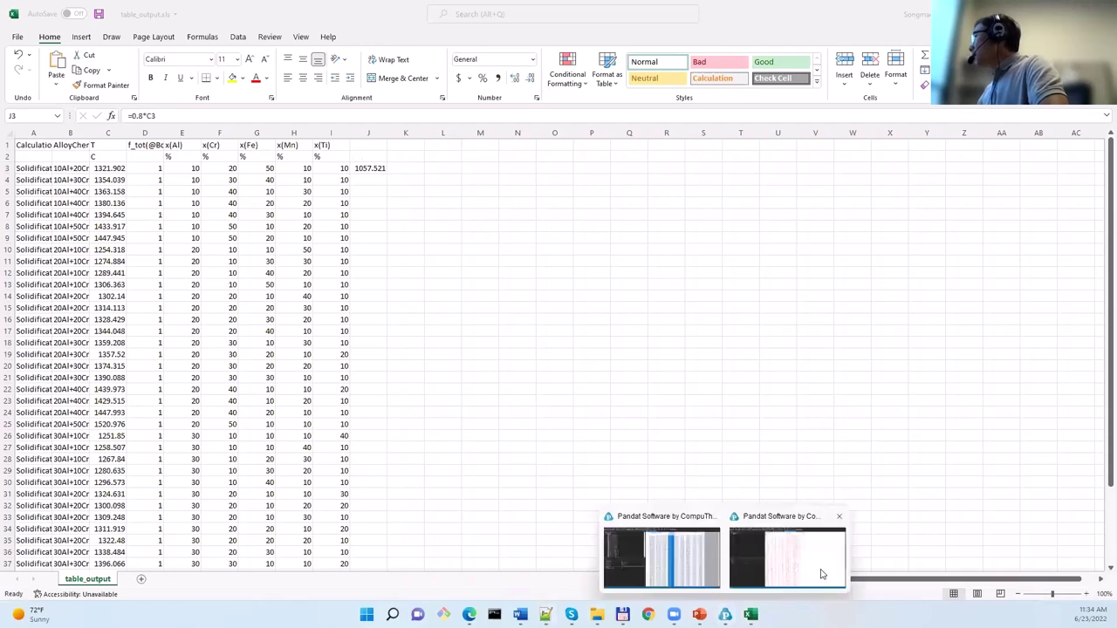
left_click(787, 551)
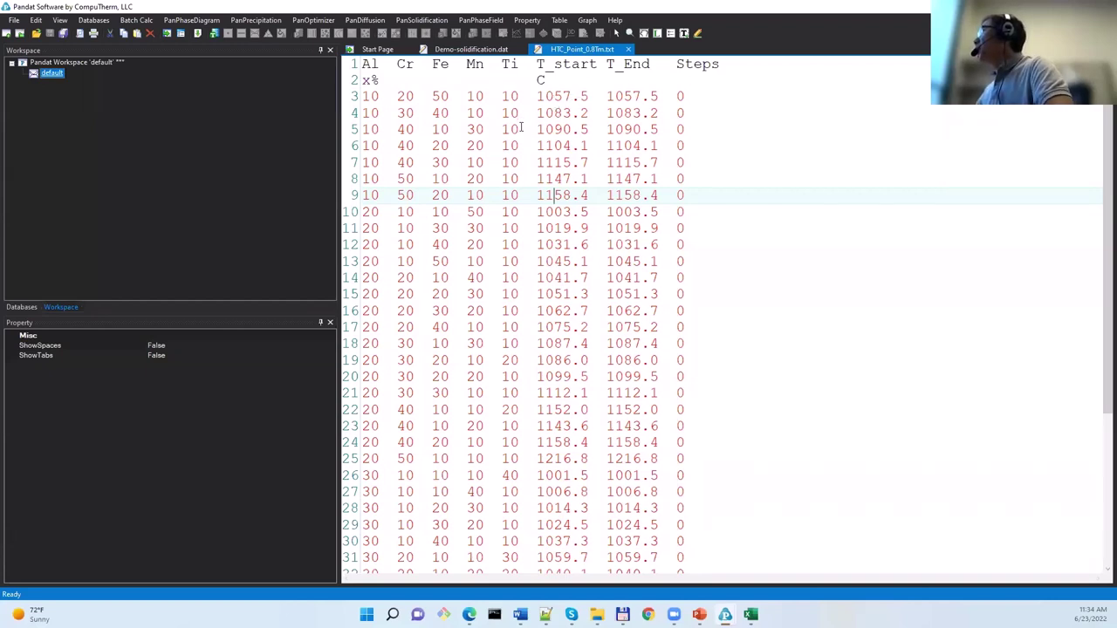
left_click(552, 97)
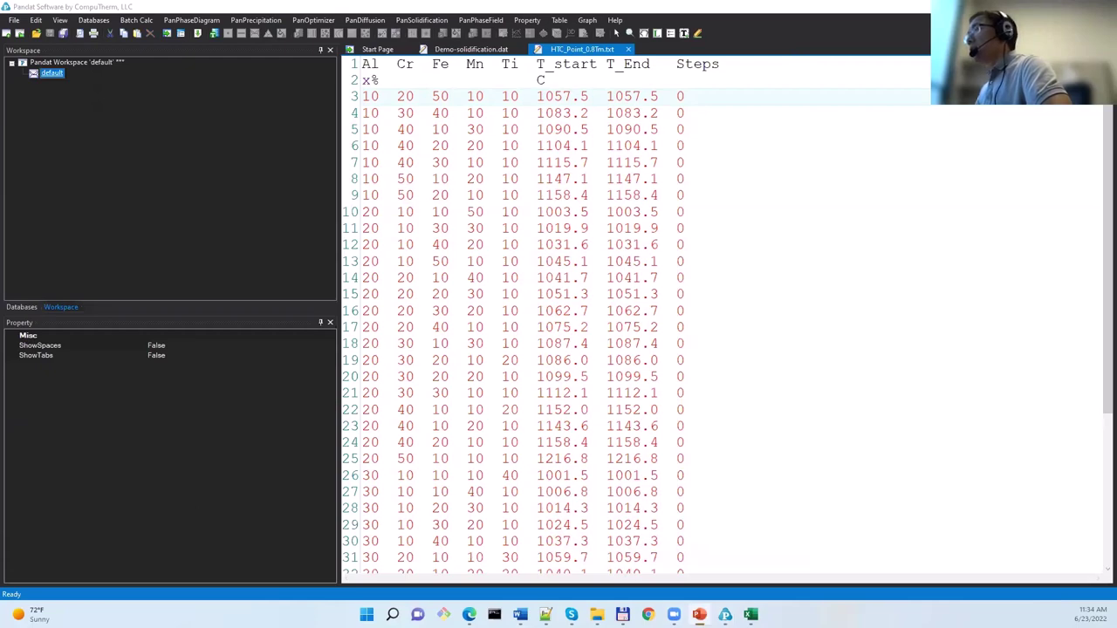
key("alt+Tab")
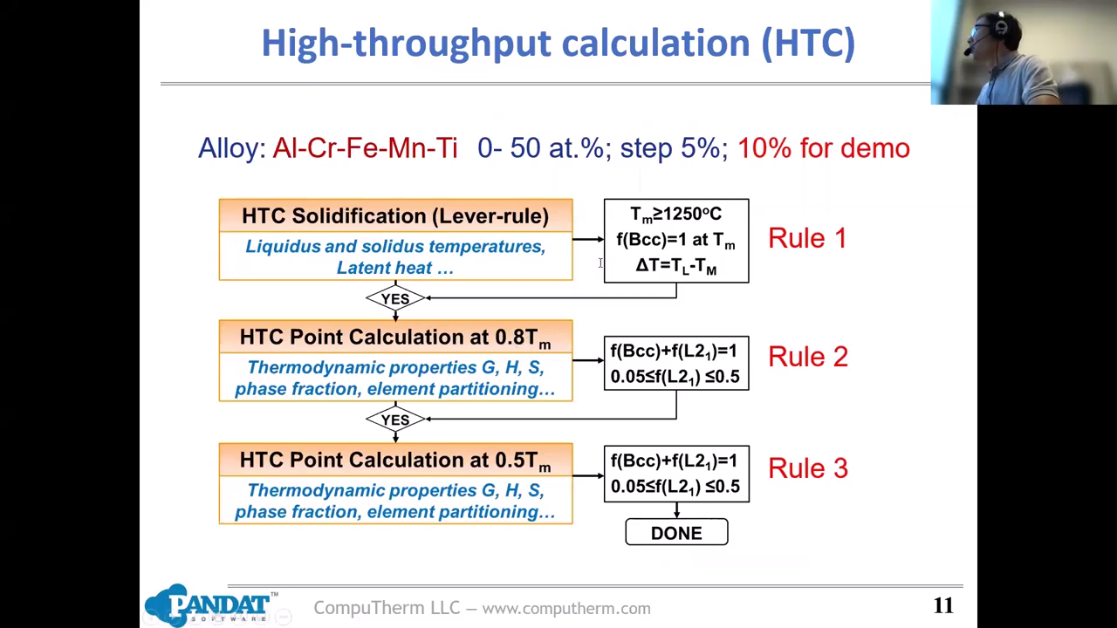
key("alt+Tab")
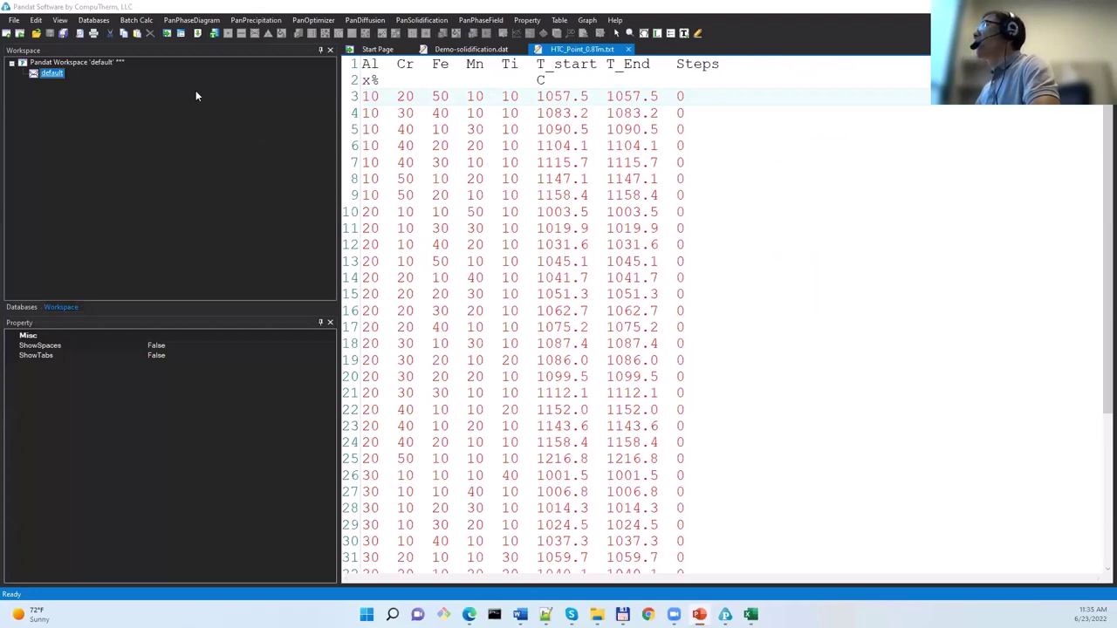
- Create a new workspace and save it as DEMO-HTC-POINT in the PanPhaseDiagram_Training folder
left_click(15, 21)
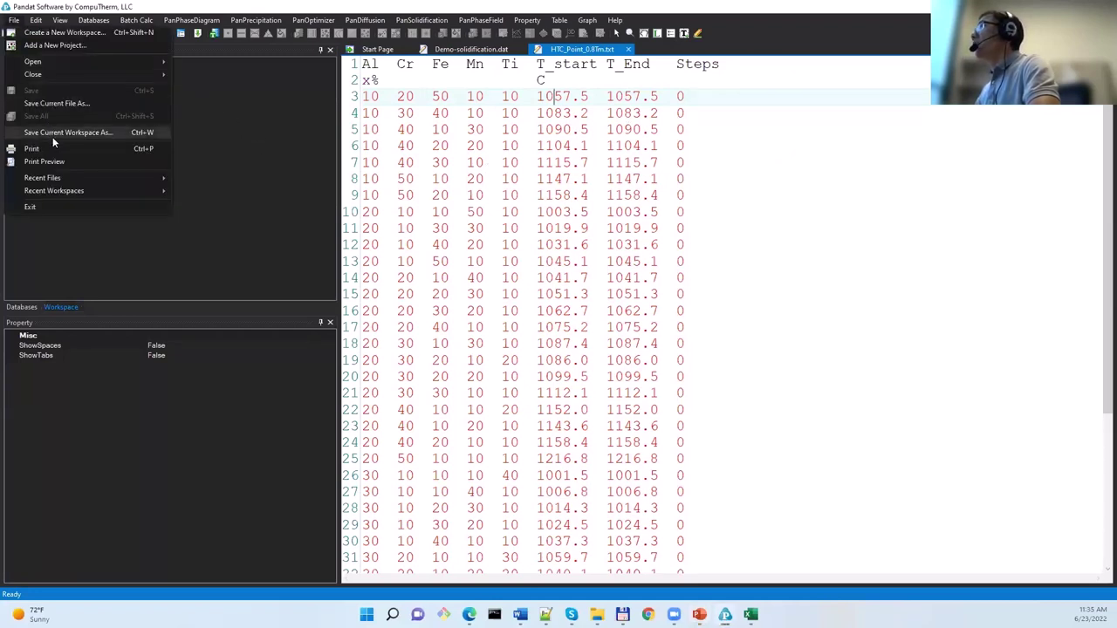
left_click(98, 34)
left_click(912, 418)
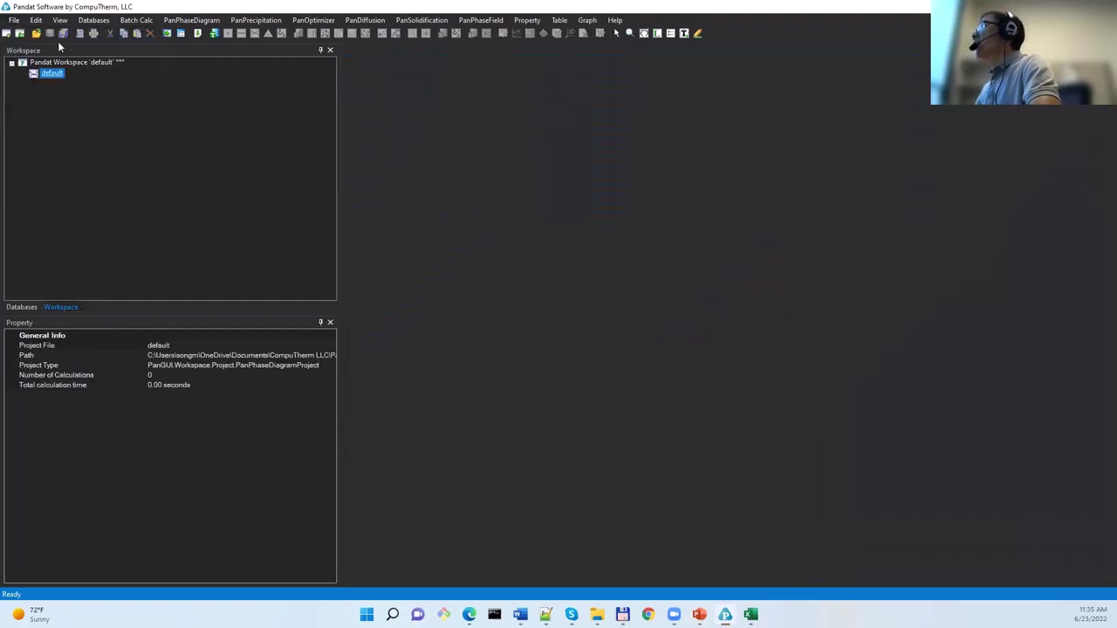
left_click(14, 19)
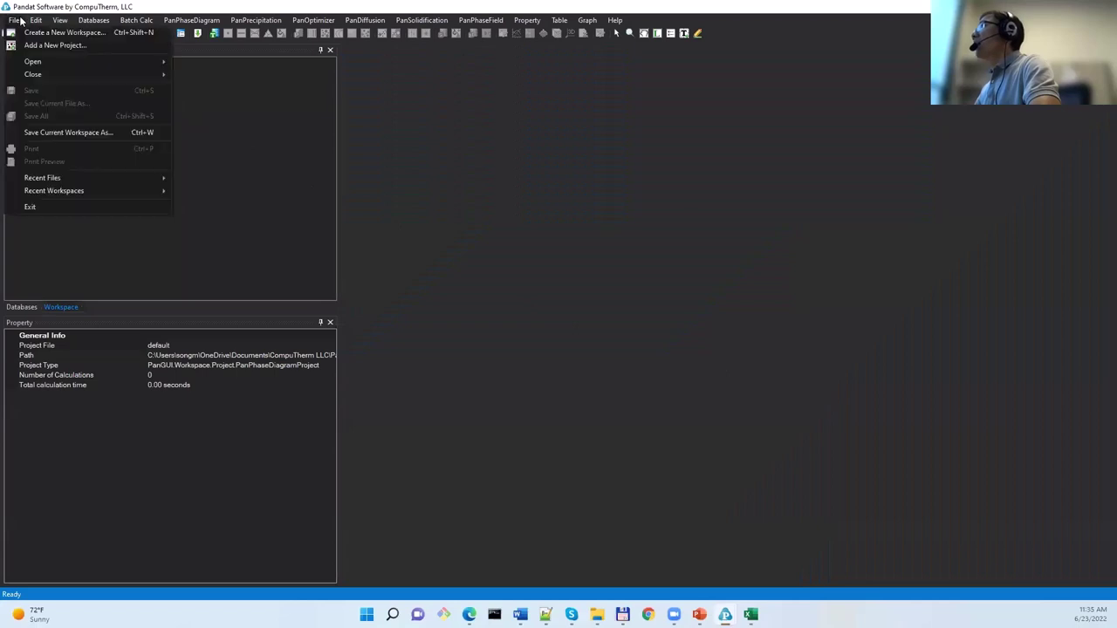
left_click(50, 132)
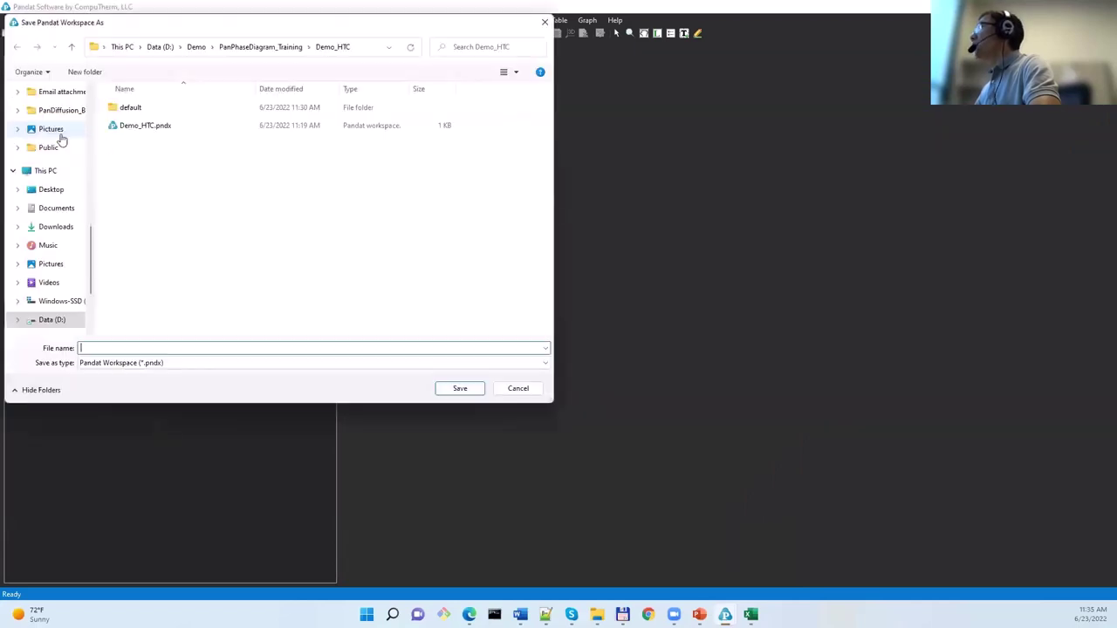
left_click(235, 50)
type("DEM")
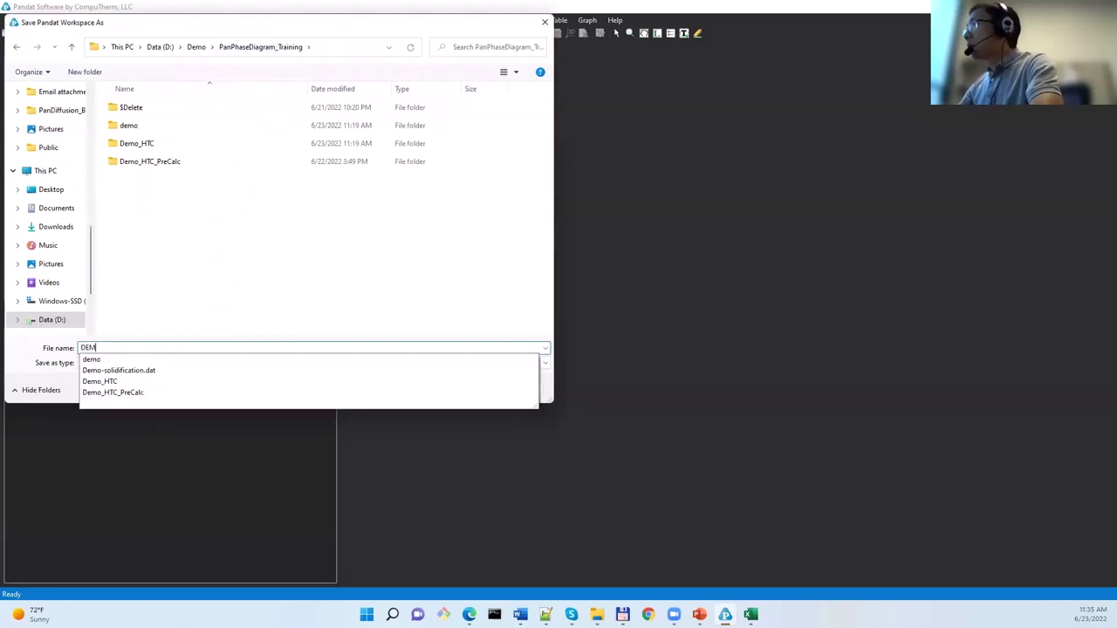
type("O-HT")
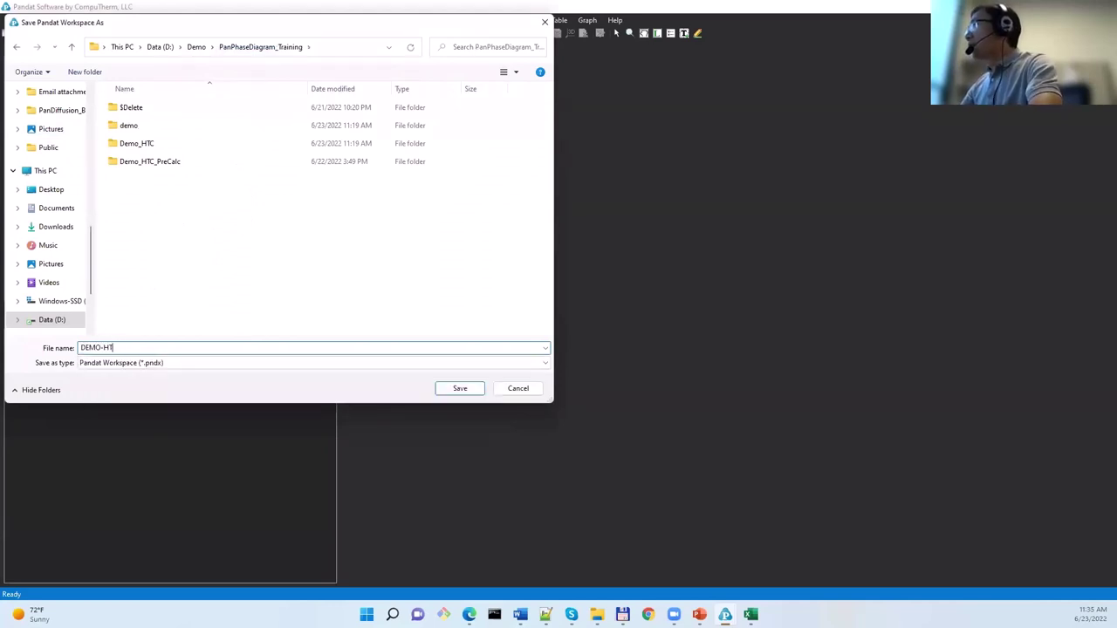
type("C-POINT")
key("Return")
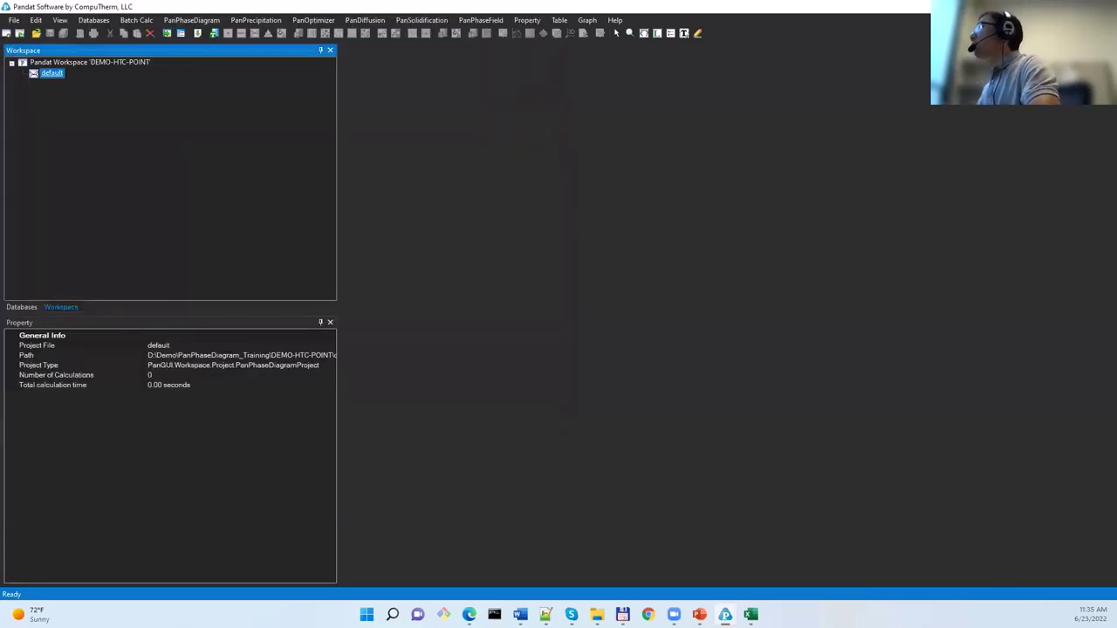
- Load the thermodynamic database PanHEA2022_All.pdb from the PanPhaseDiagram_Training folder
left_click(214, 35)
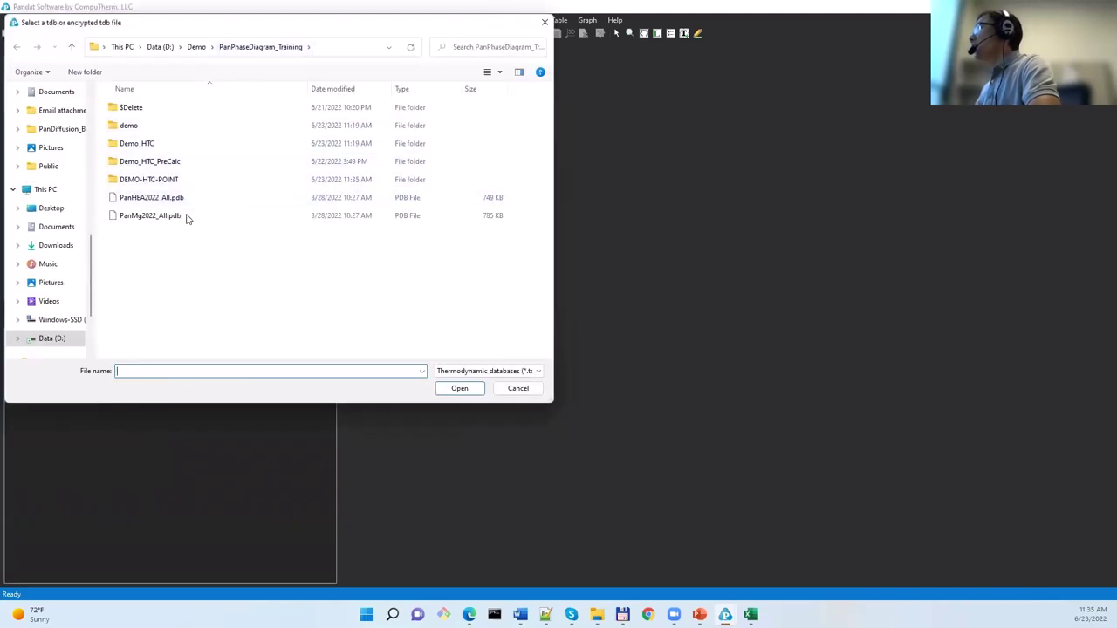
mouse_move(724, 615)
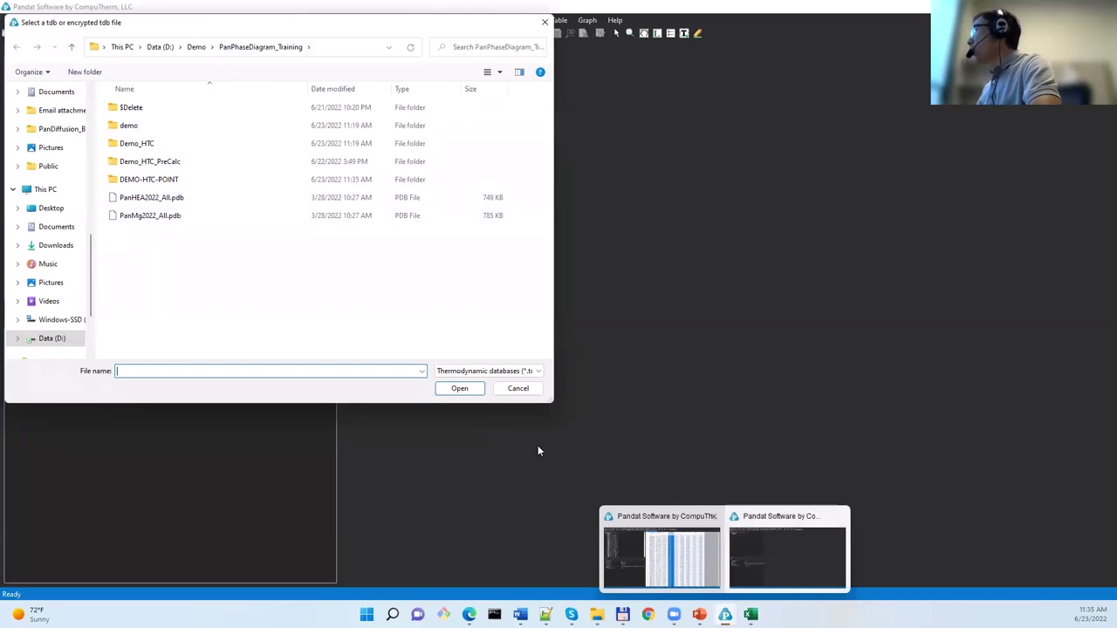
left_click(179, 200)
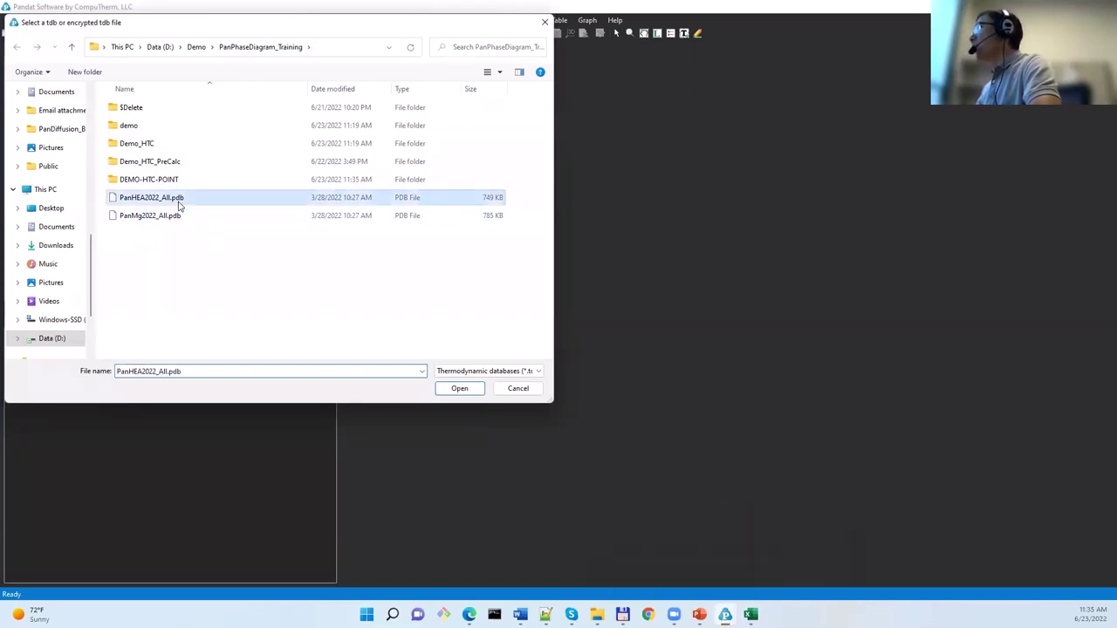
left_click(466, 389)
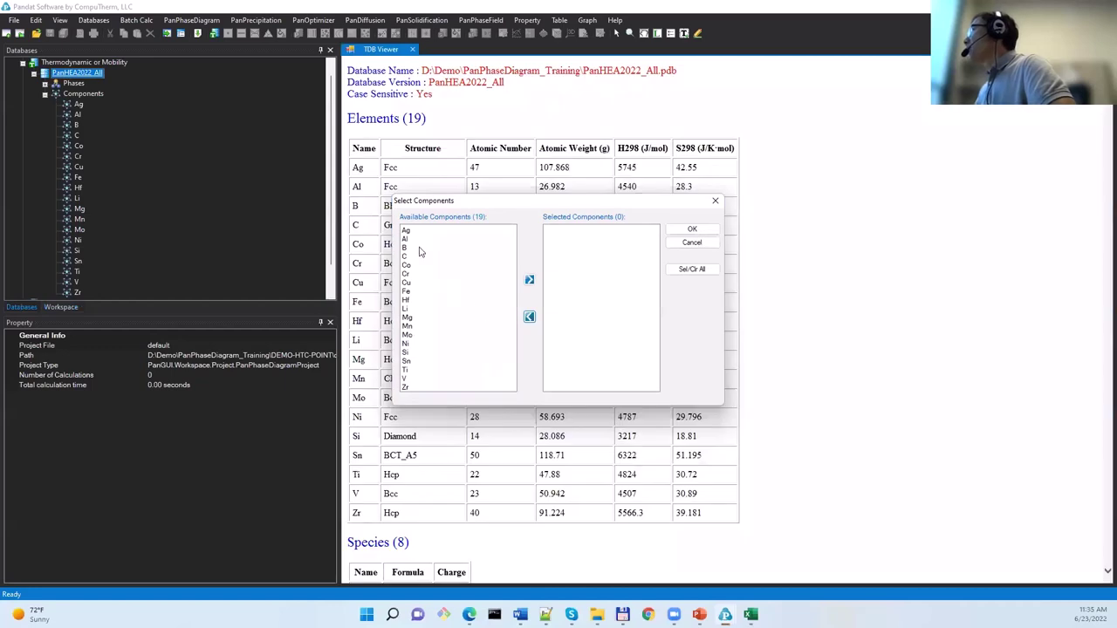
- Select Al, Cr, Fe, Mn and Ti as the components from the PanHEA2022_All database
left_click(416, 240)
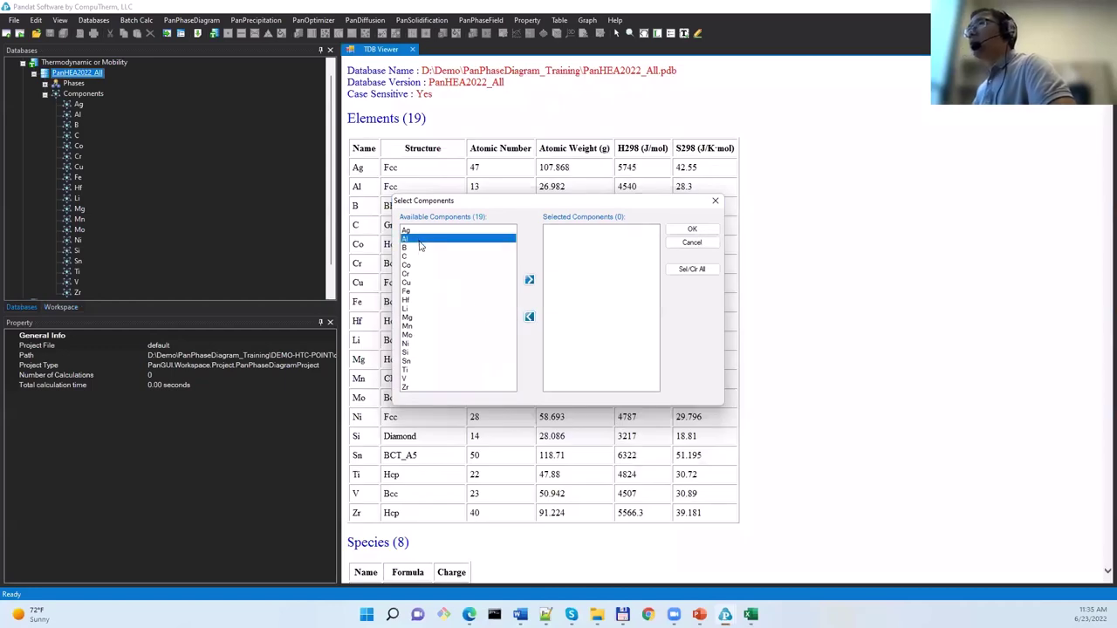
left_click(410, 274)
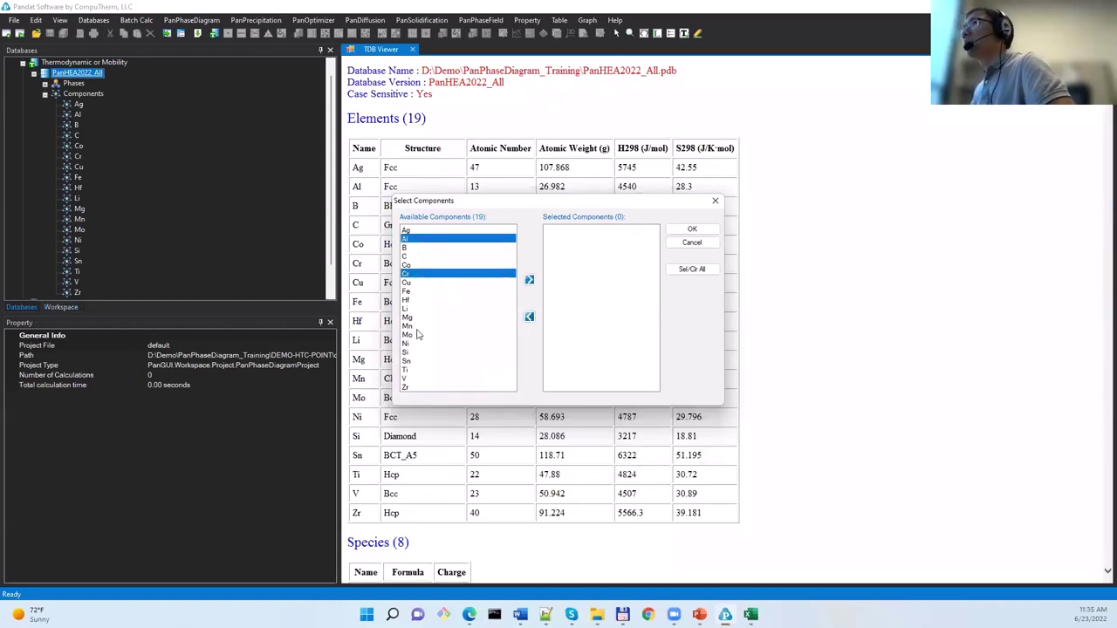
left_click(414, 292)
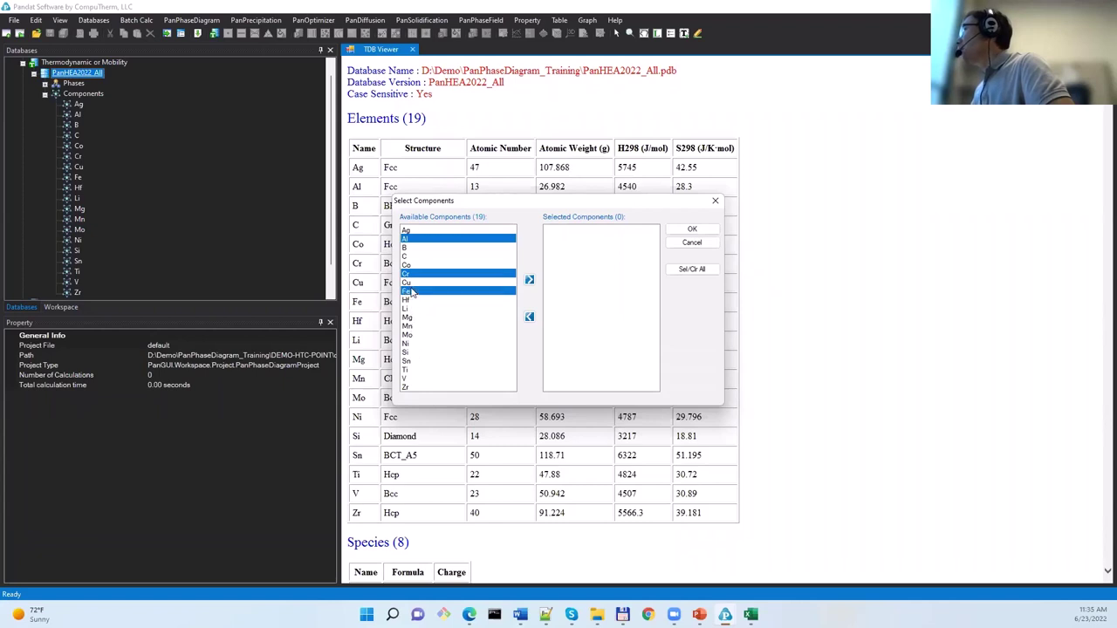
left_click(410, 326)
left_click(417, 370)
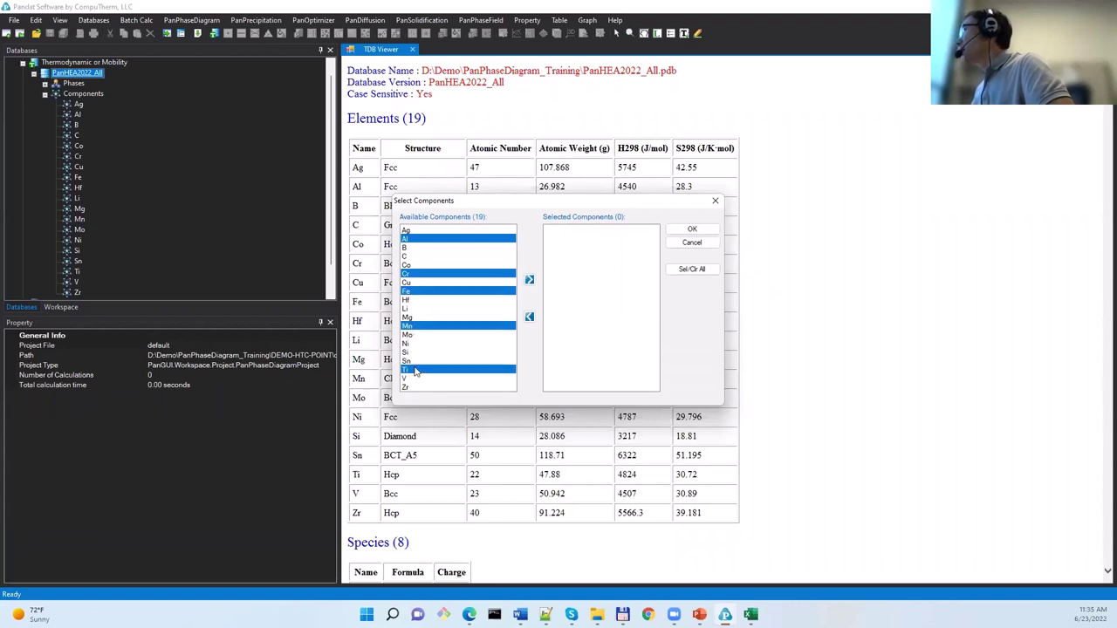
left_click(529, 279)
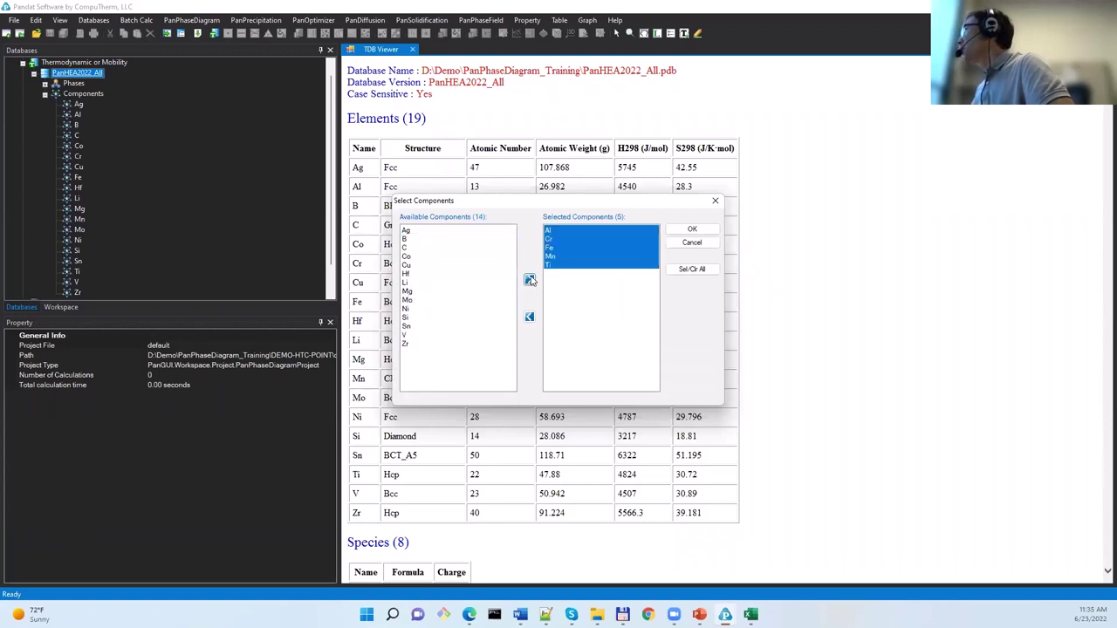
left_click(693, 229)
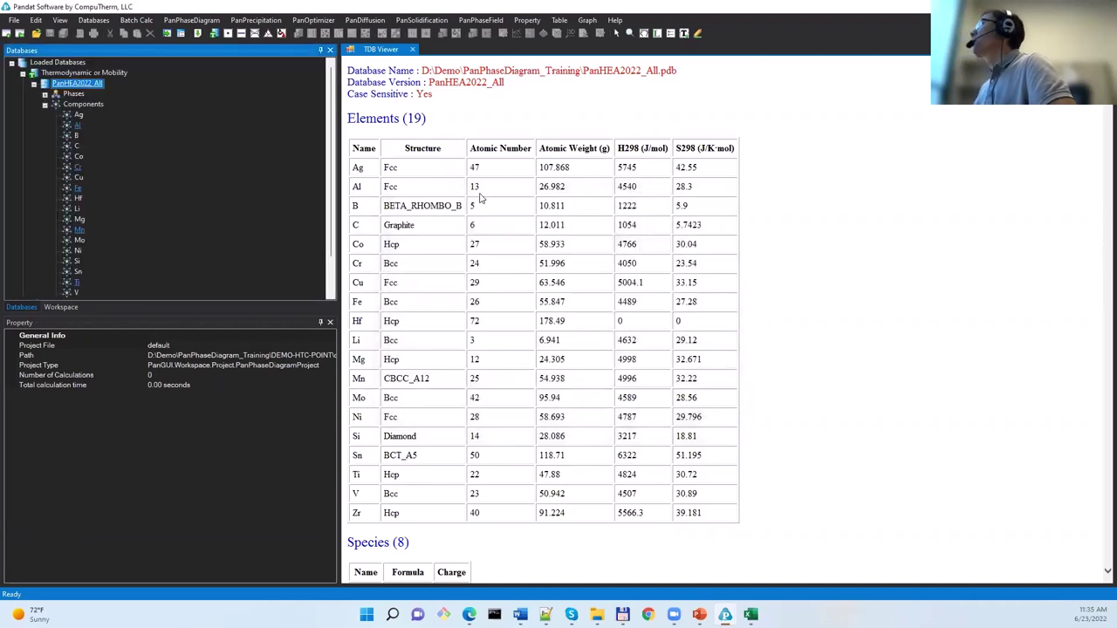
- Run a high-throughput point calculation on the alloys imported from HTC_Point_0.8Tm.txt
left_click(137, 20)
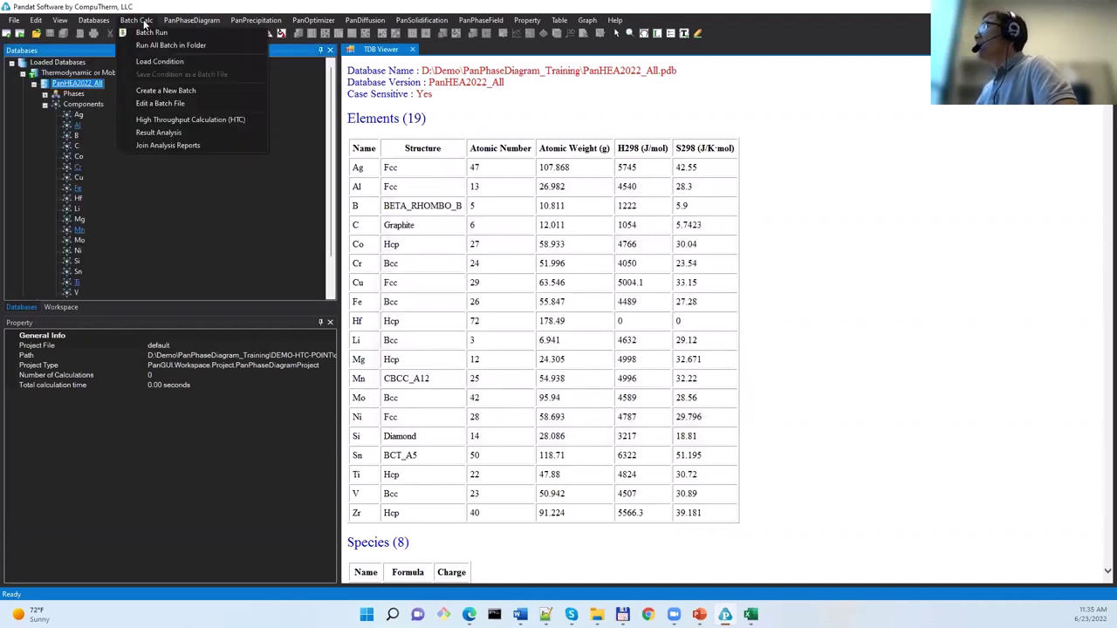
left_click(171, 123)
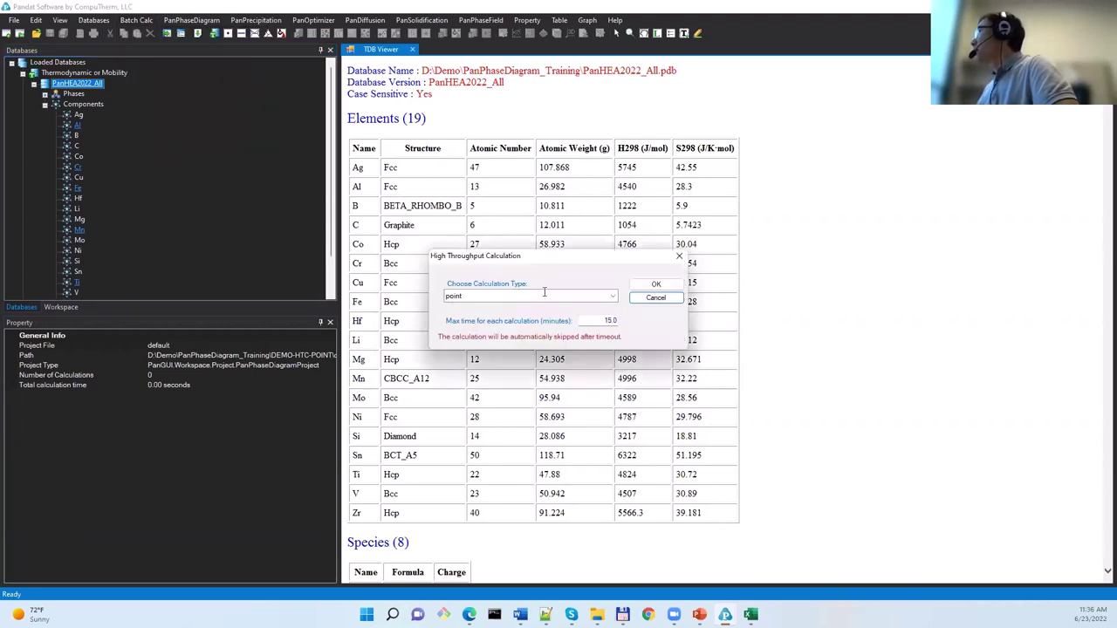
left_click(658, 286)
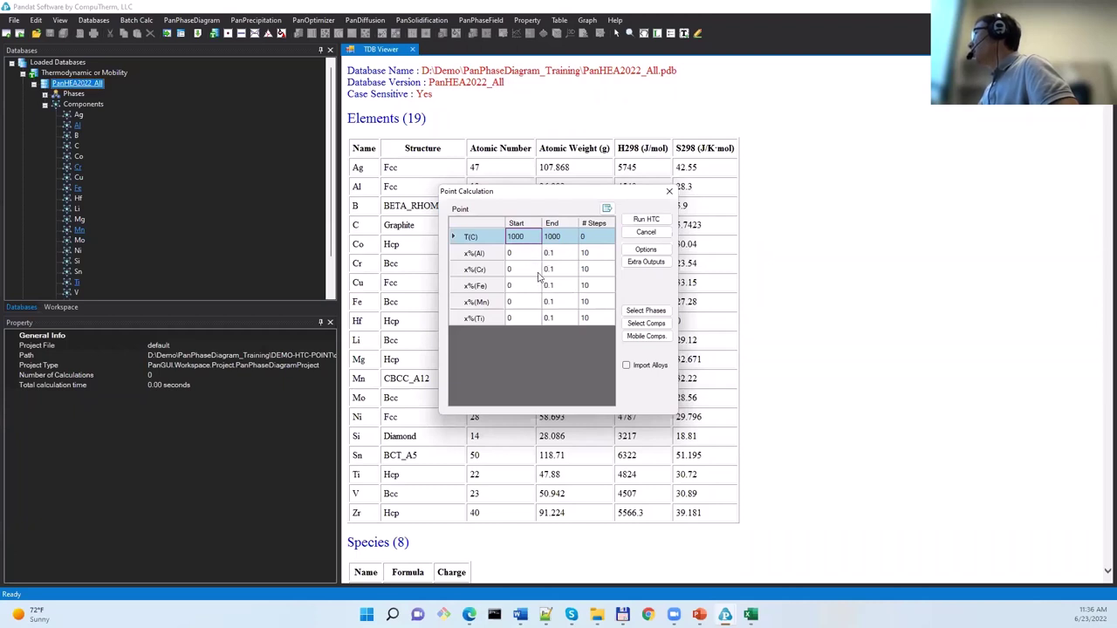
left_click(626, 367)
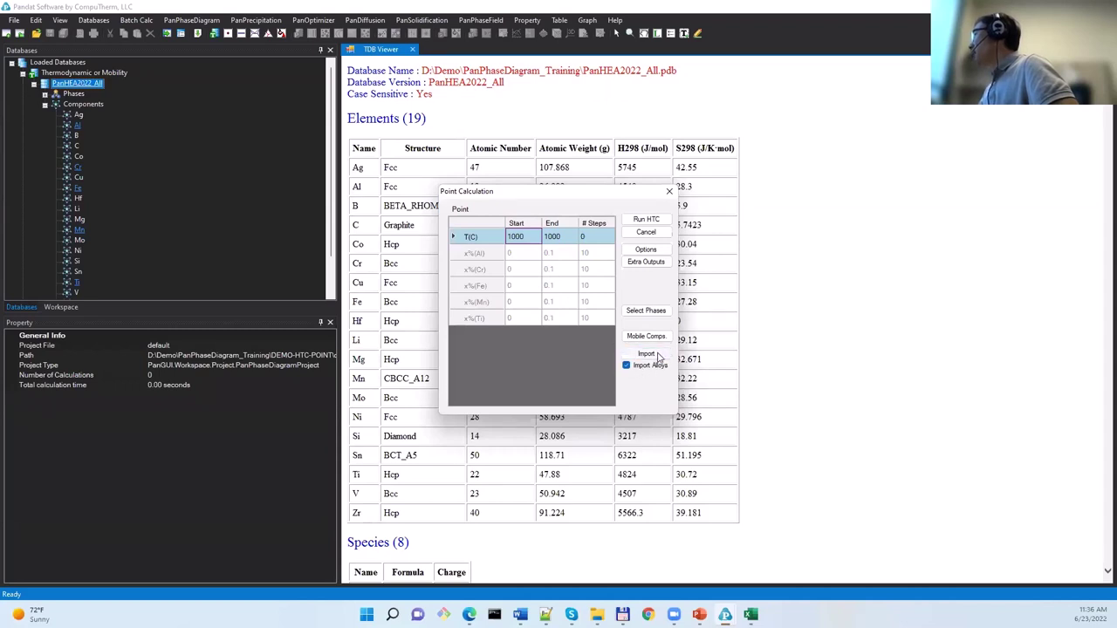
left_click(646, 354)
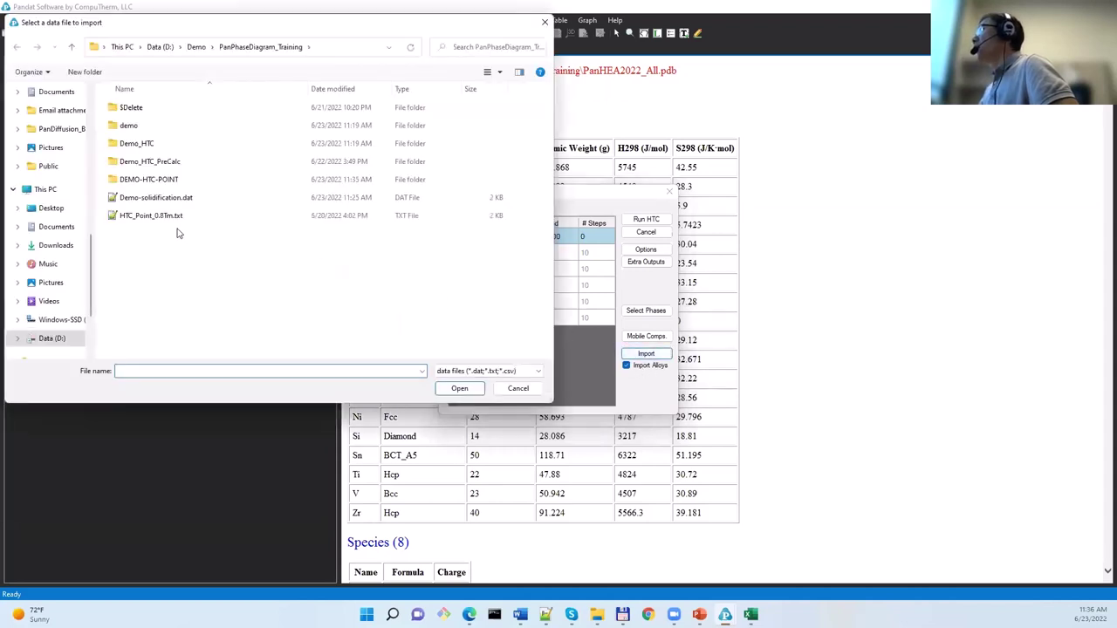
left_click(157, 216)
left_click(459, 391)
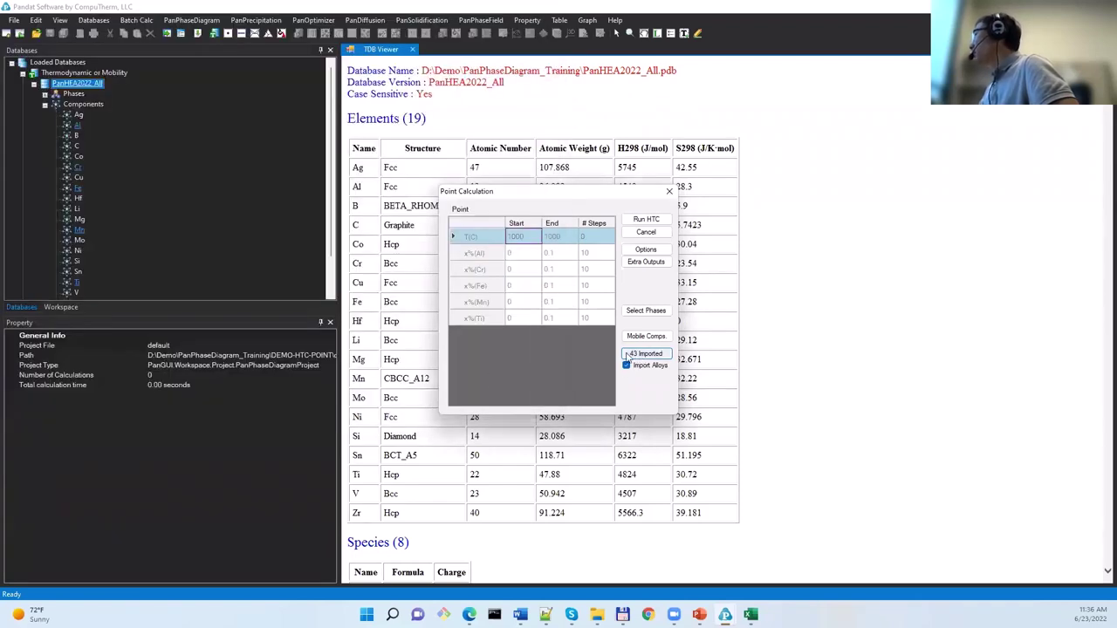
left_click(648, 222)
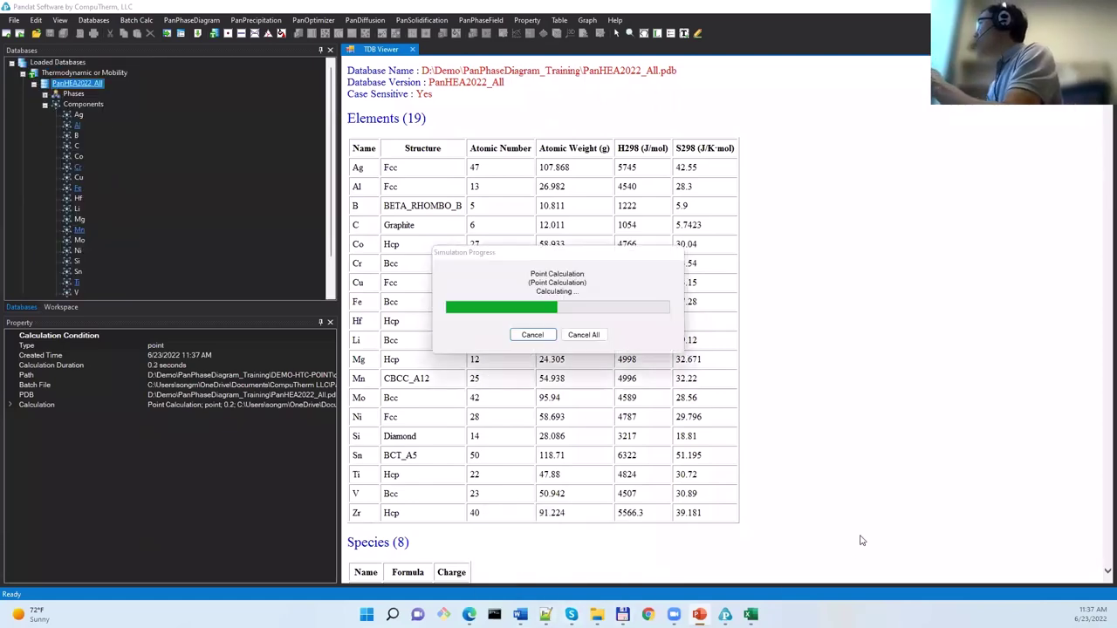
- Switch to the Pandat window with the Demo_HTC workspace, collapse its default project and open a high-throughput point calculation setup
mouse_move(725, 614)
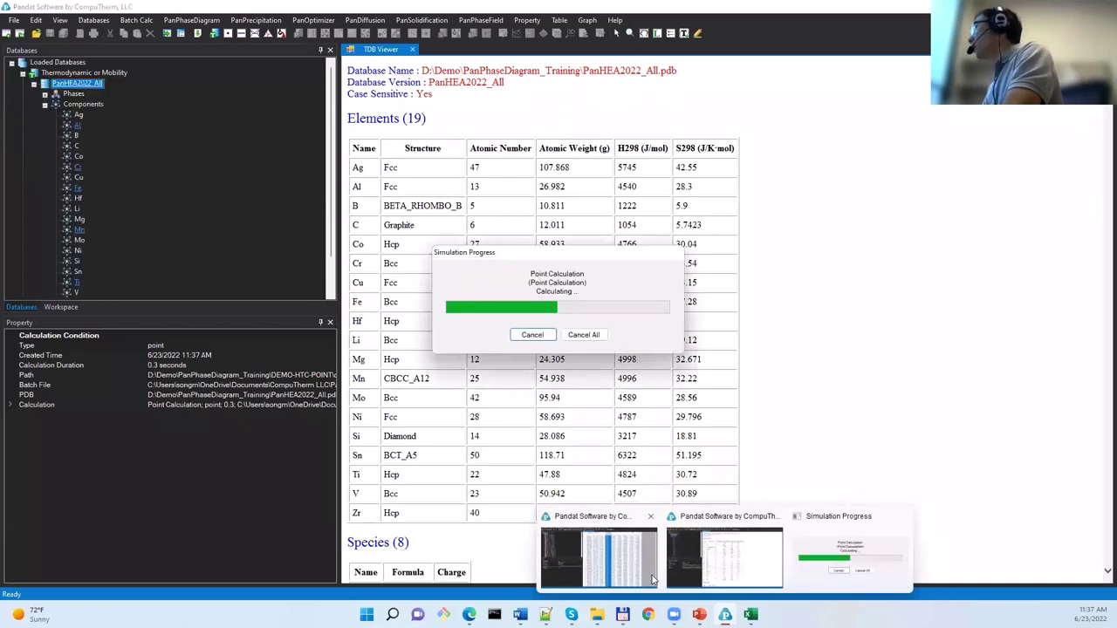
left_click(611, 556)
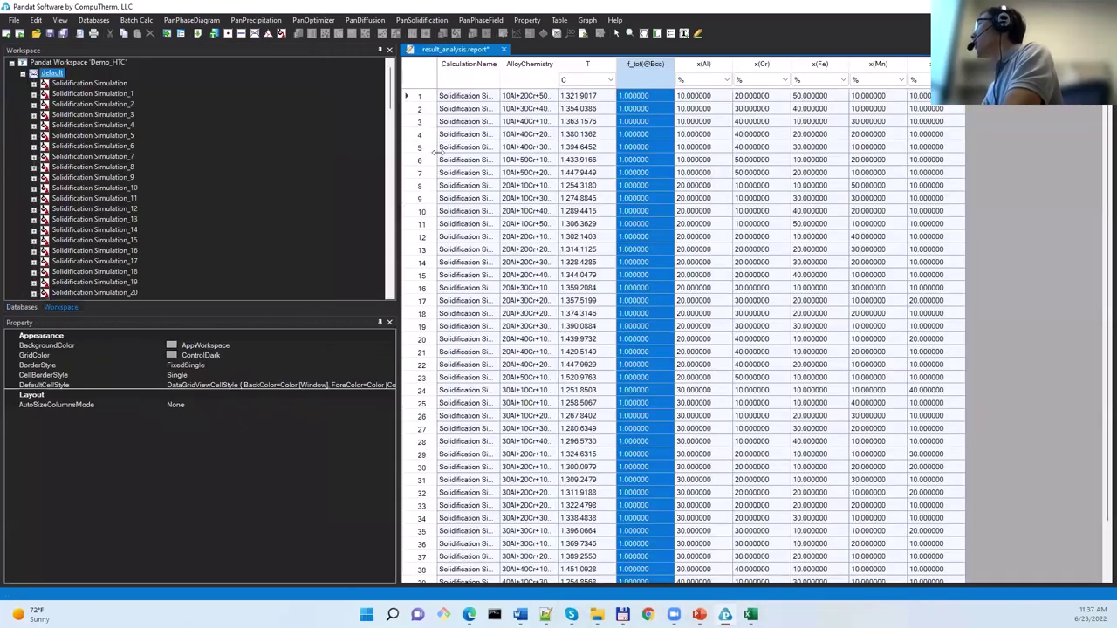
left_click(476, 123)
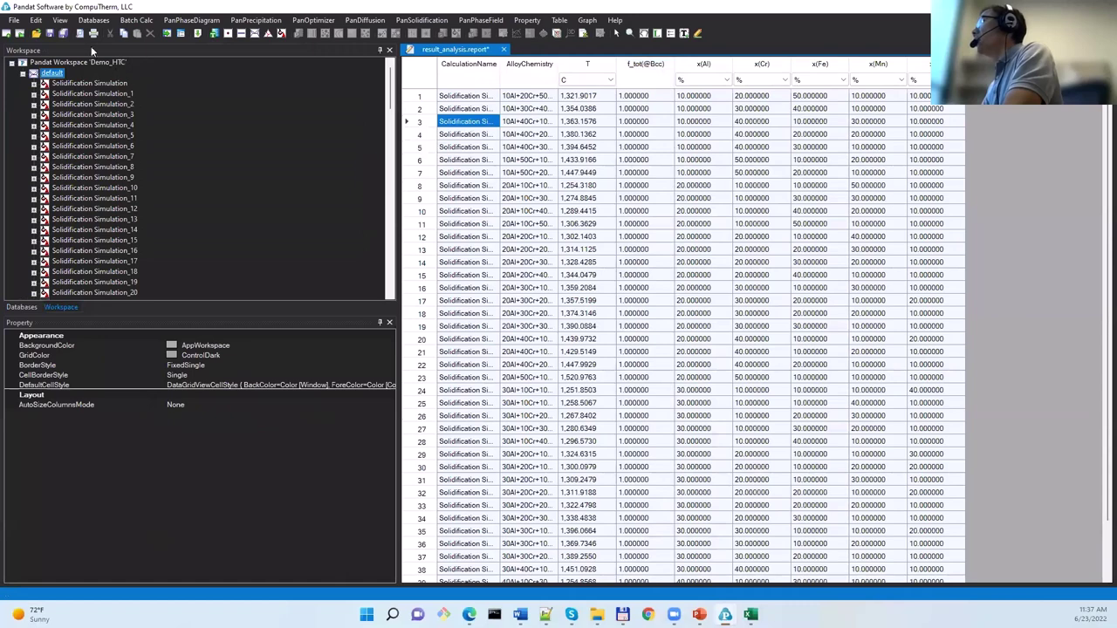
left_click(24, 74)
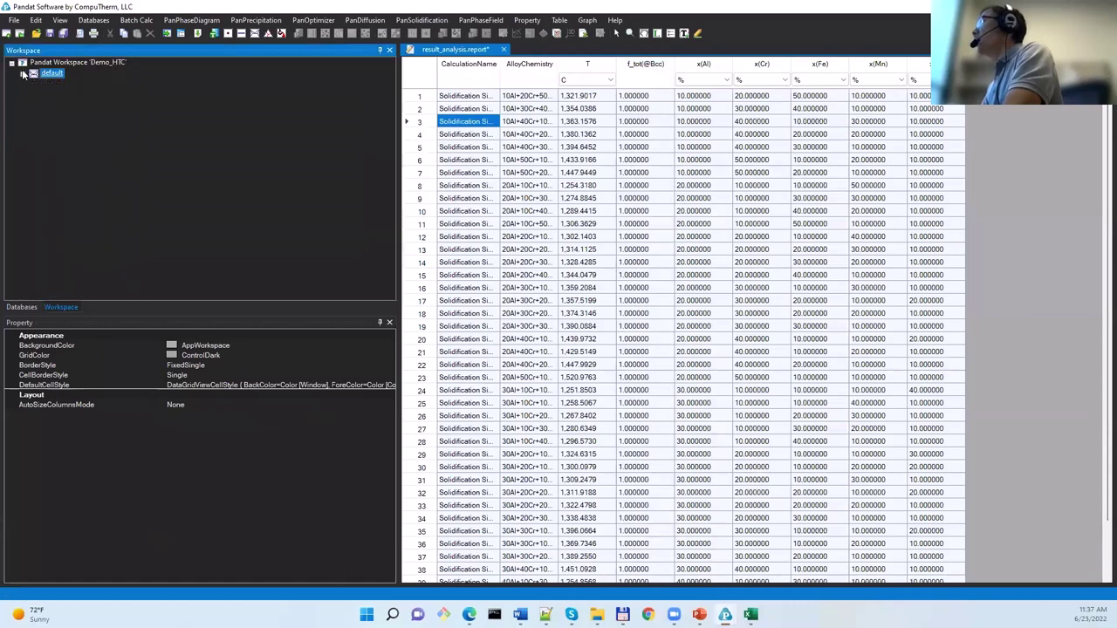
left_click(147, 22)
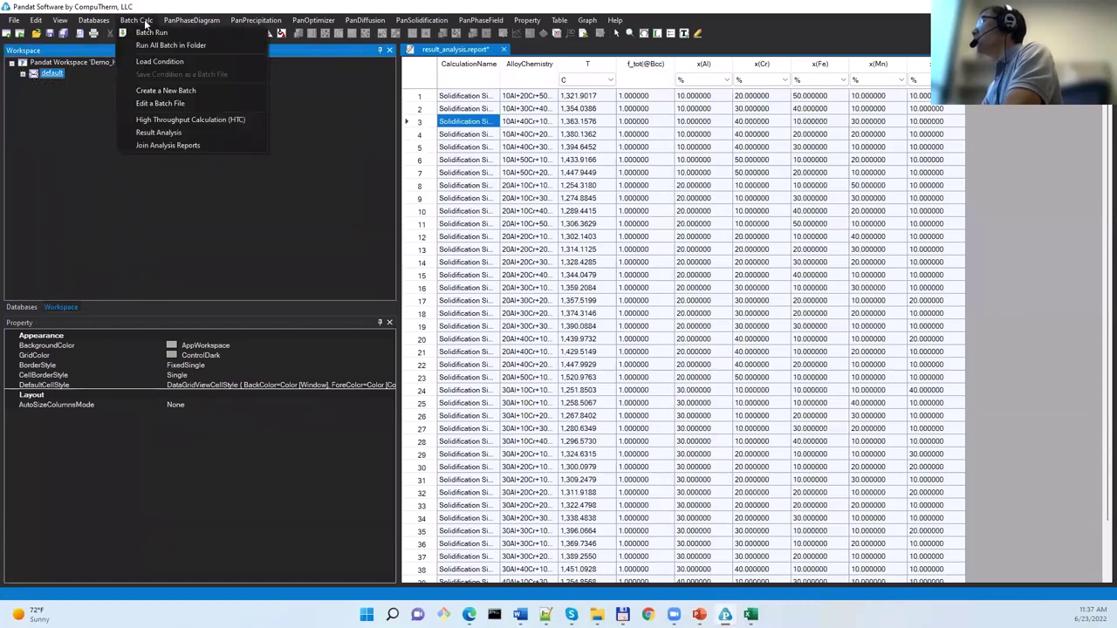
left_click(189, 119)
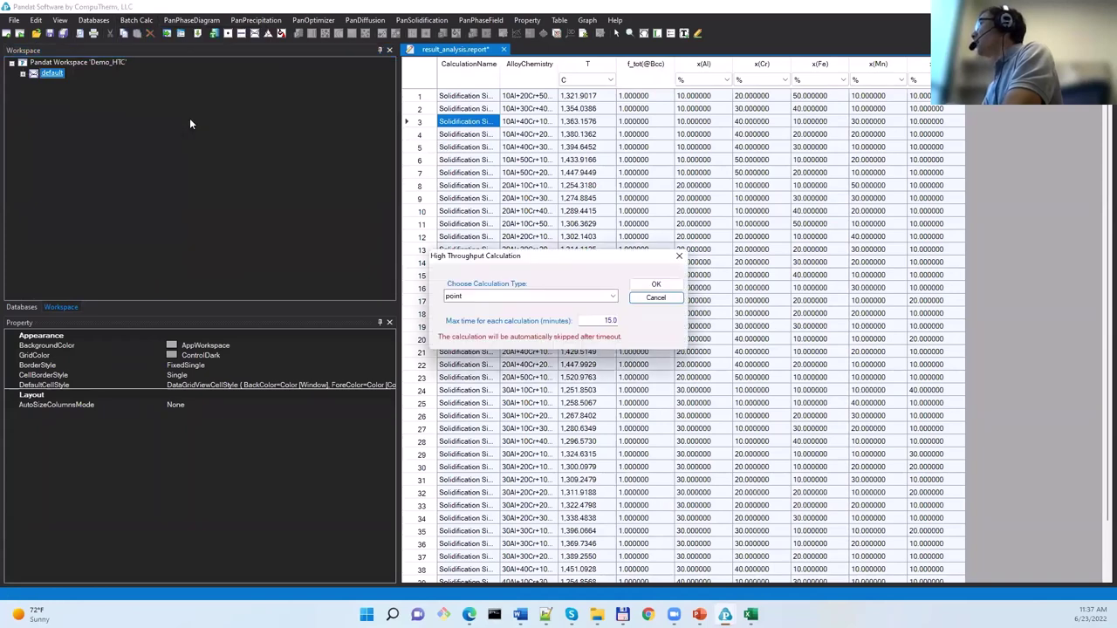
left_click(655, 286)
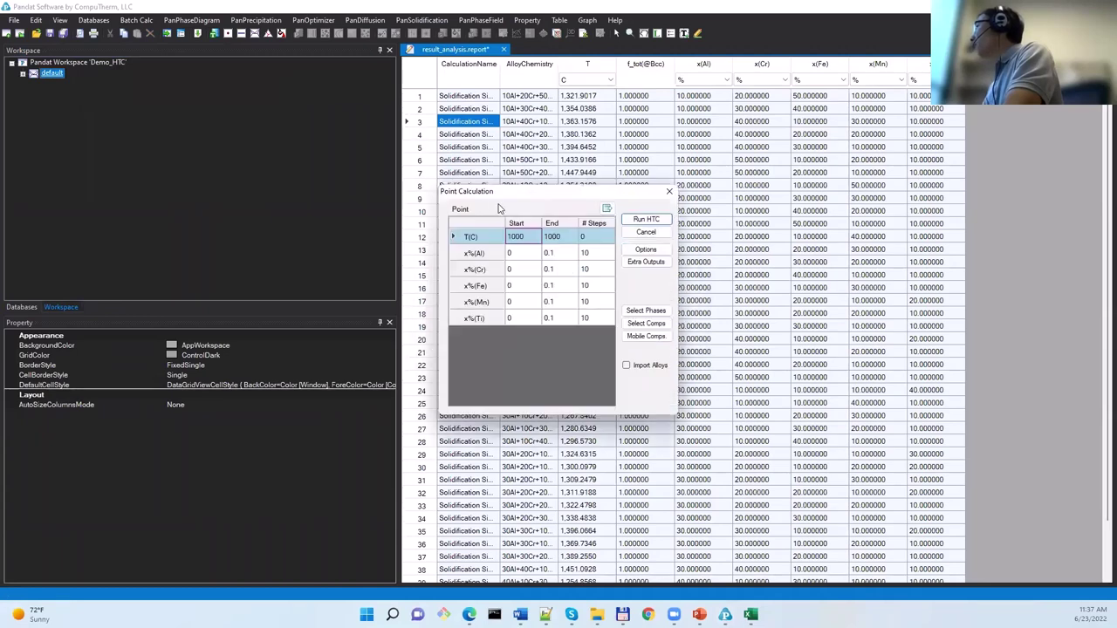
- Set the Al and Cr composition ranges to start at 10, end at 50 and use 4 steps each
left_click(520, 256)
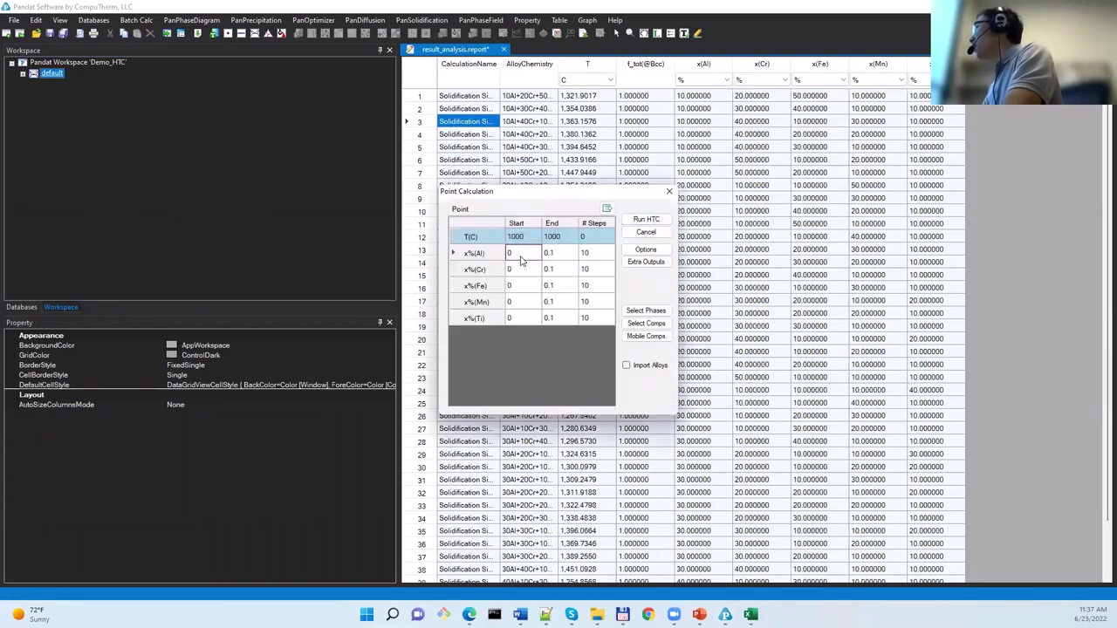
type("10")
left_click(571, 260)
type("50")
left_click(590, 253)
type("4")
left_click(529, 271)
type("10")
left_click(563, 278)
type("50")
left_click(586, 271)
type("4")
- Set the Fe and Mn composition ranges to start at 10, end at 50 and use 4 steps each
left_click(515, 288)
type("10")
left_click(539, 289)
type("50")
left_click(594, 286)
type("4")
left_click(524, 303)
type("50")
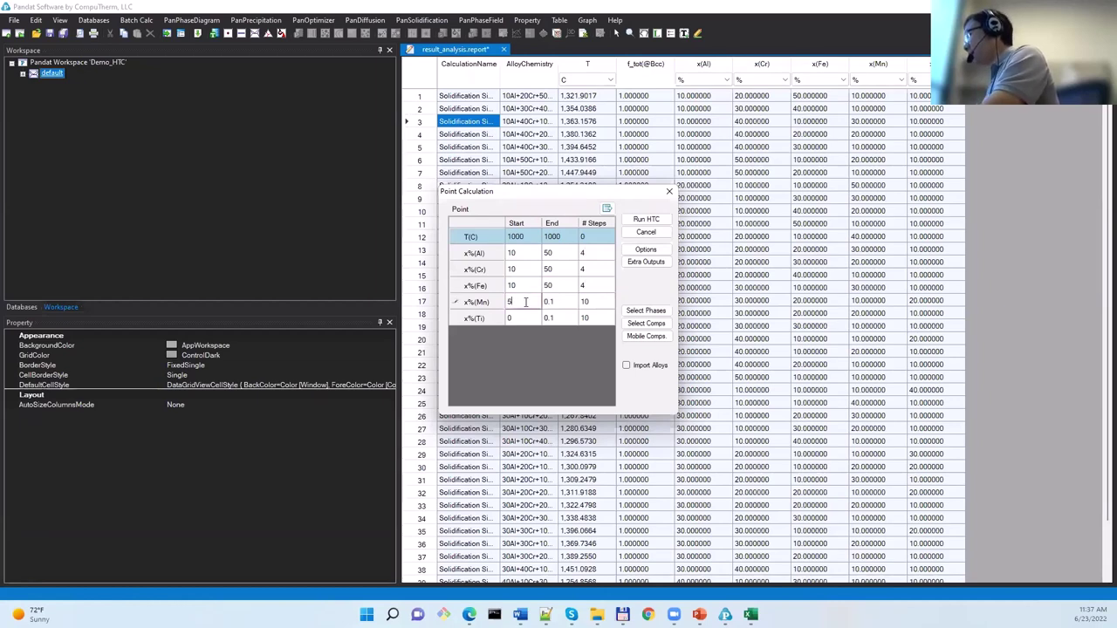
left_click(558, 306)
type("50")
left_click(600, 303)
type("4")
- Set the Ti composition range to start at 10 and end at 50, with -1 as the number of steps
left_click(524, 317)
type("10")
left_click(561, 321)
left_click(591, 323)
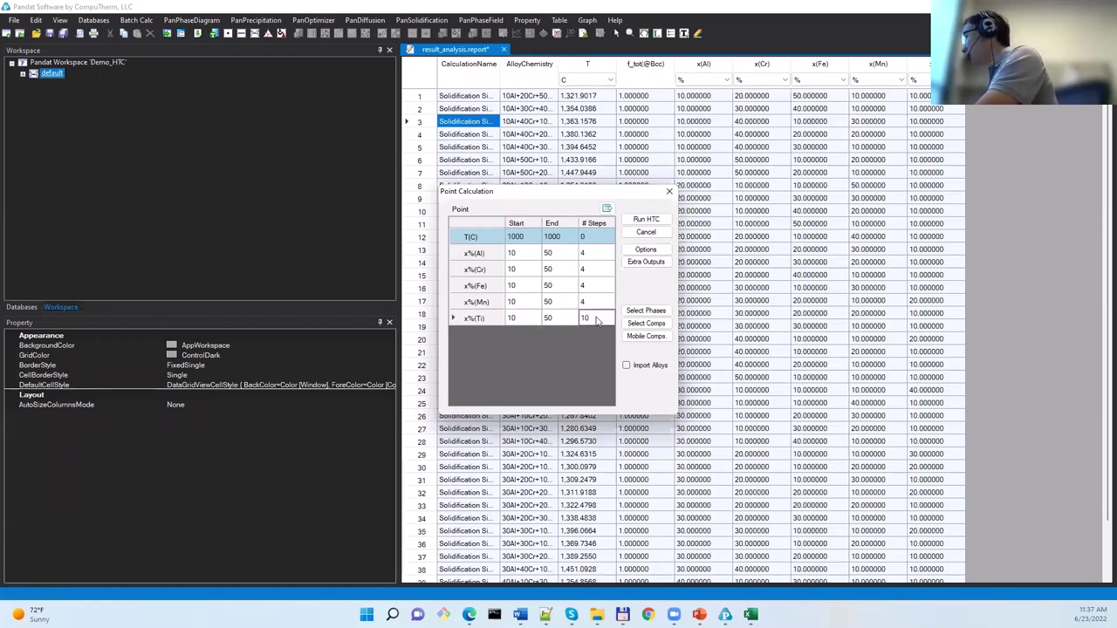
type("4")
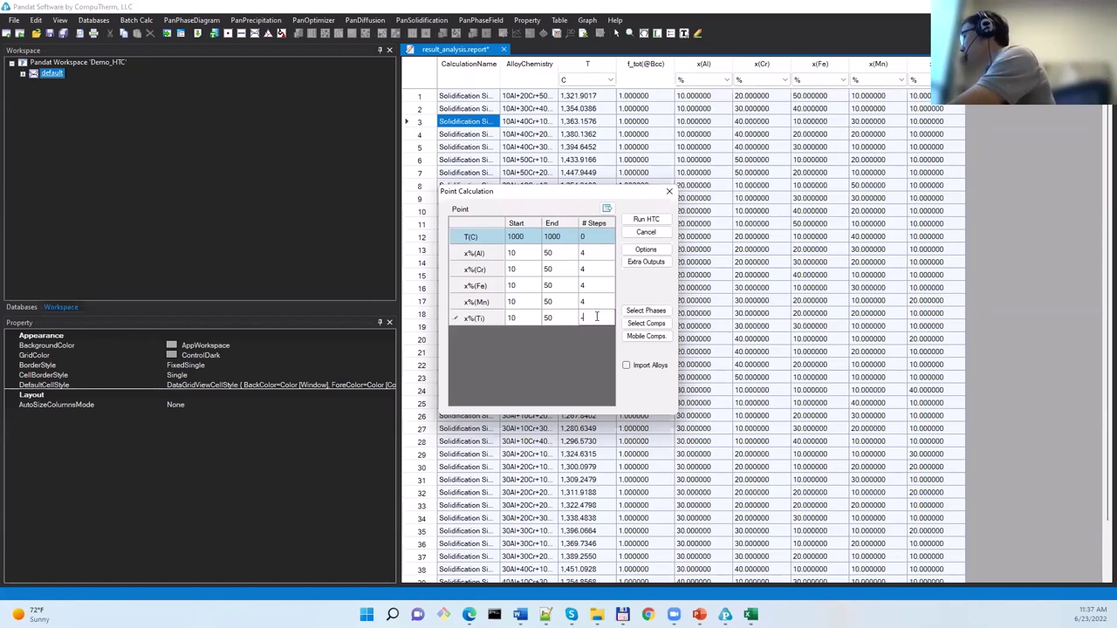
- Set the temperature range's end value to 1100 °C with 1 step
left_click(588, 239)
type("1")
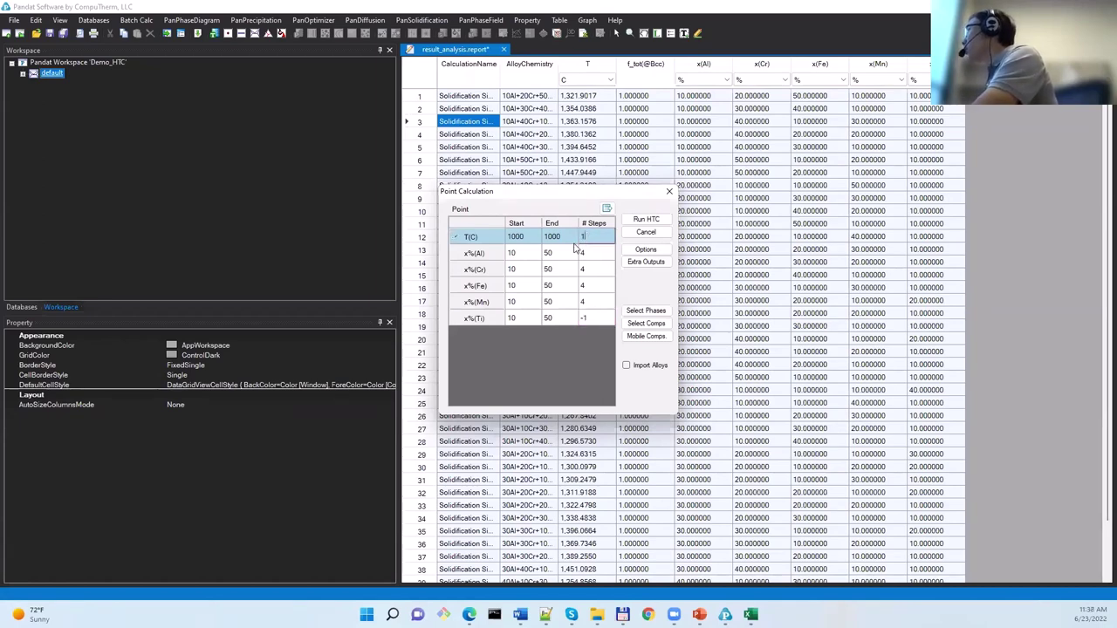
left_click(552, 244)
left_click(552, 237)
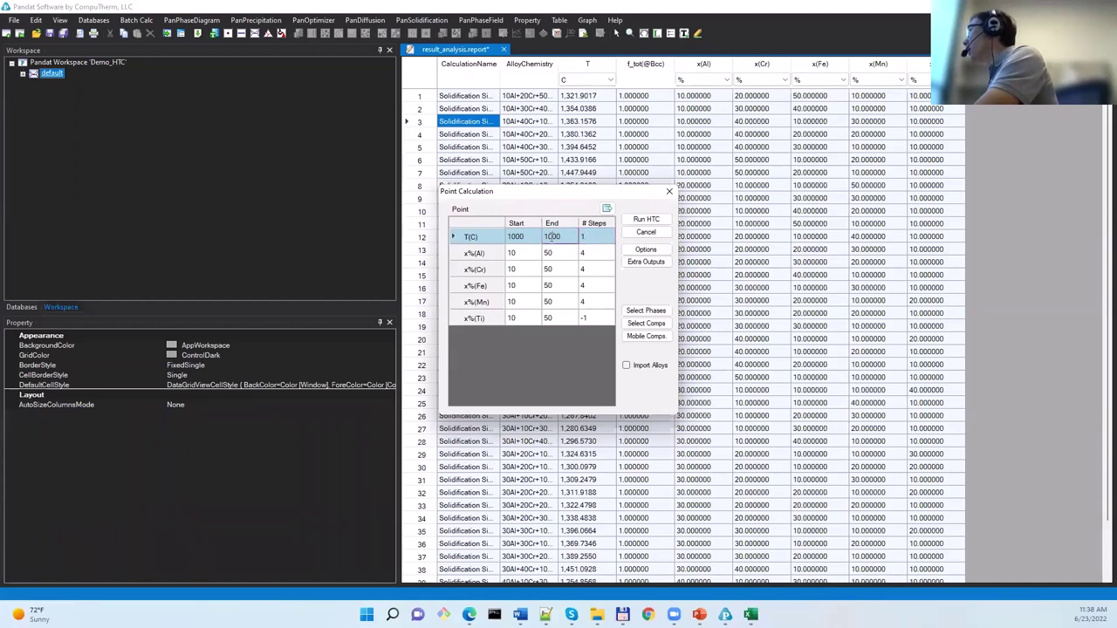
left_click(561, 253)
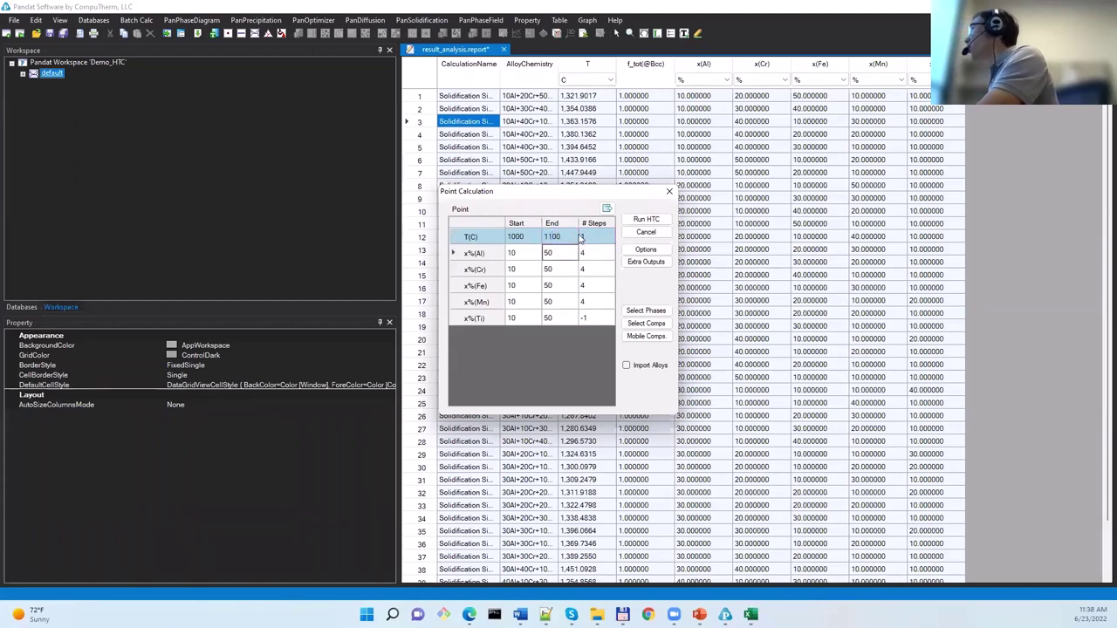
- Save the HTC alloy compositions to a data file named POINT and close the point calculation setup without running it
left_click(607, 210)
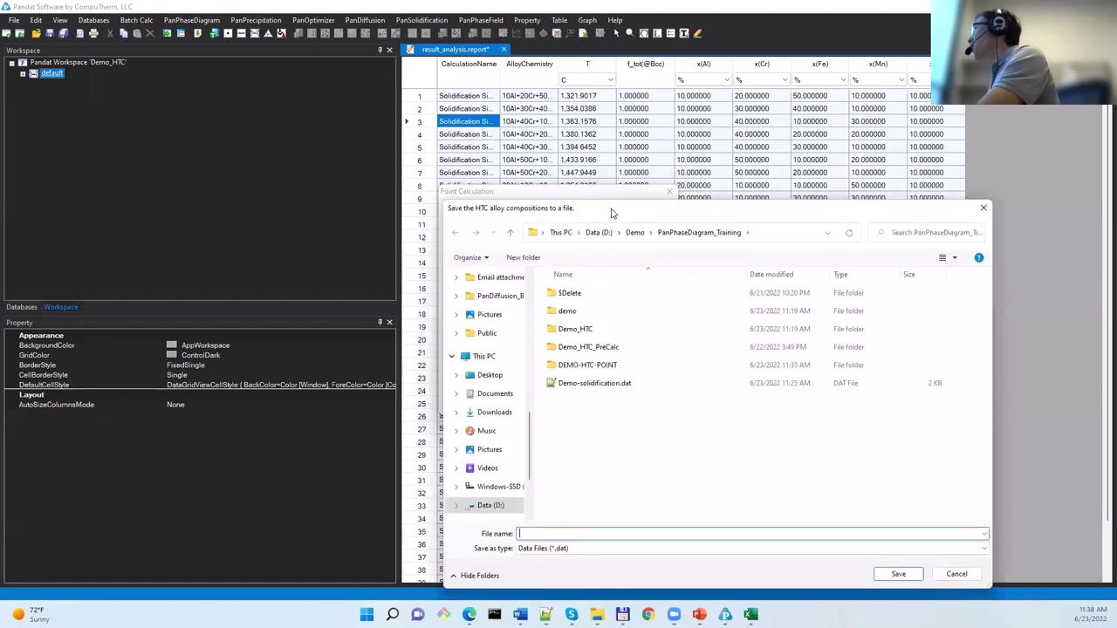
type("POINT")
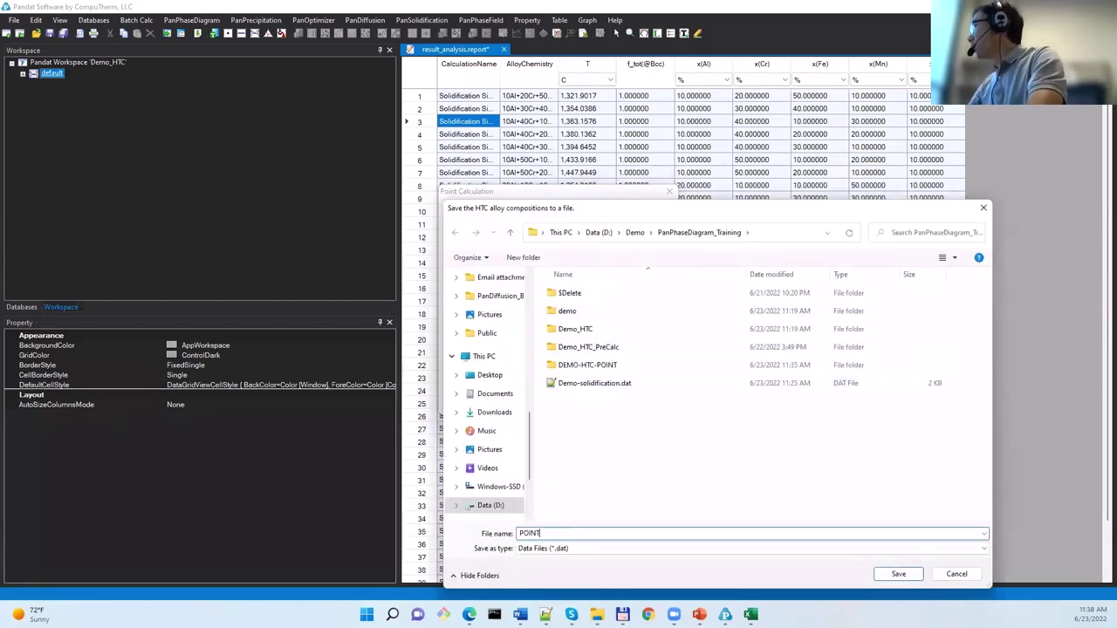
key("Return")
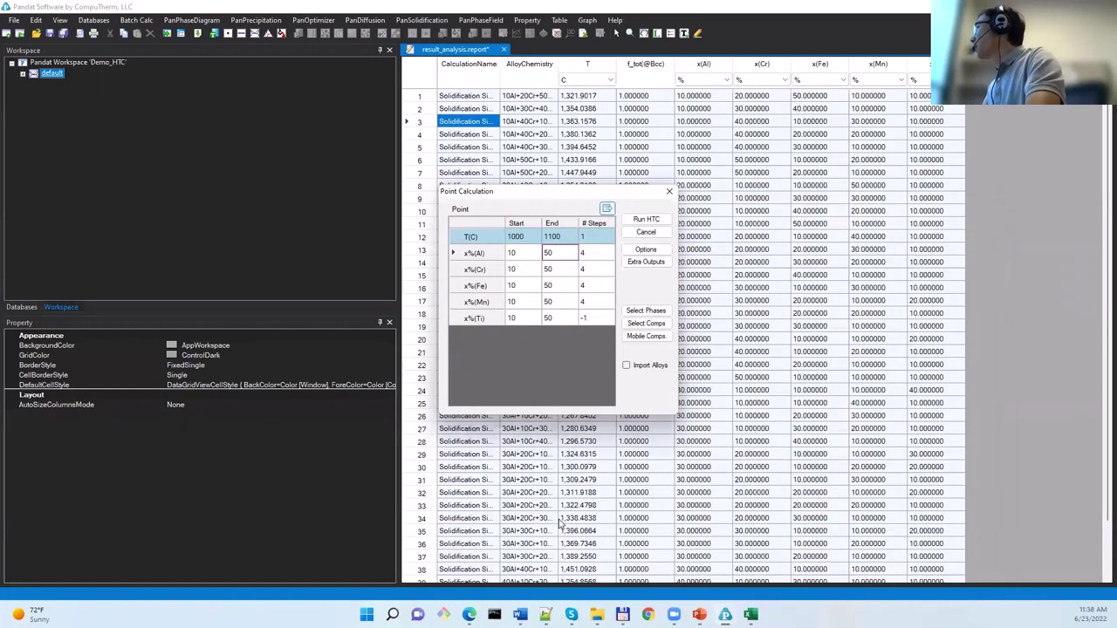
left_click(661, 237)
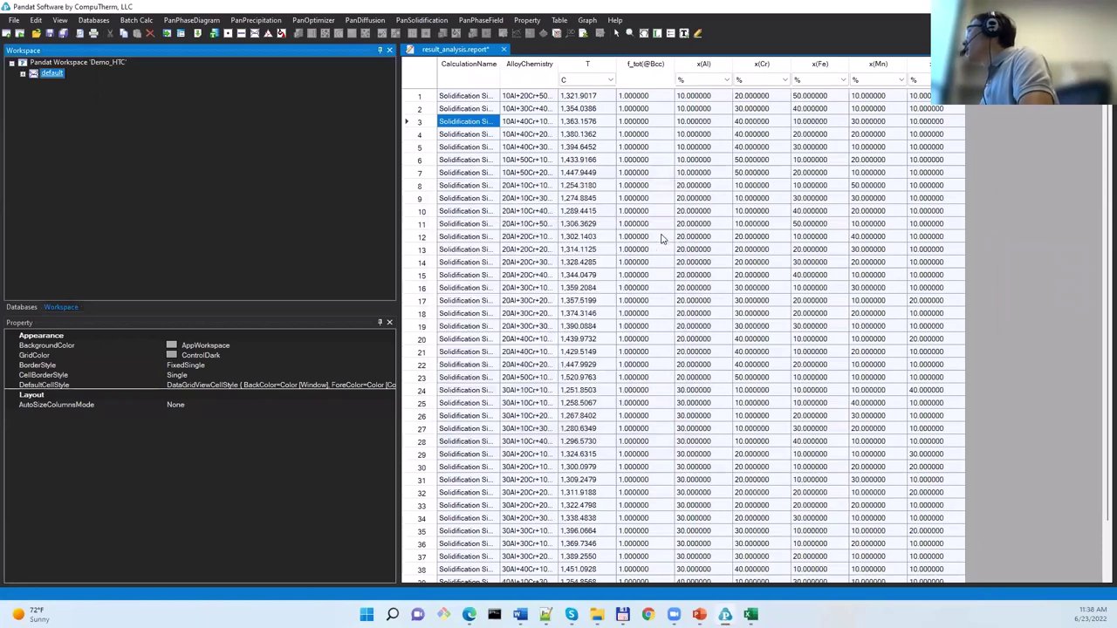
- Open POINT.dat from the PanPhaseDiagram_Training folder and examine the saved alloy compositions
left_click(36, 33)
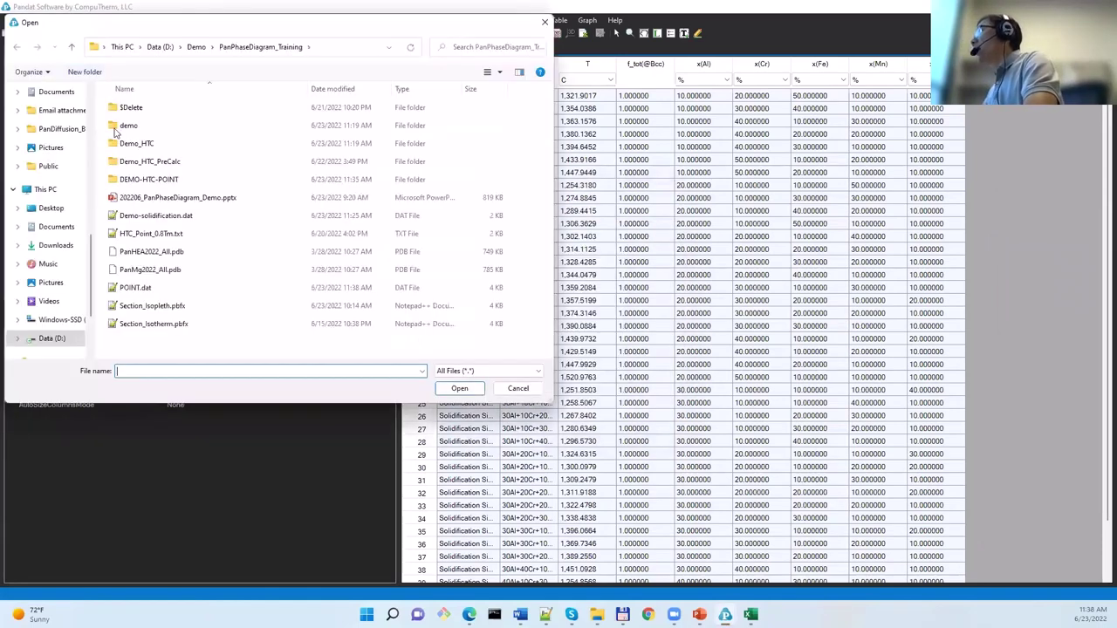
left_click(139, 288)
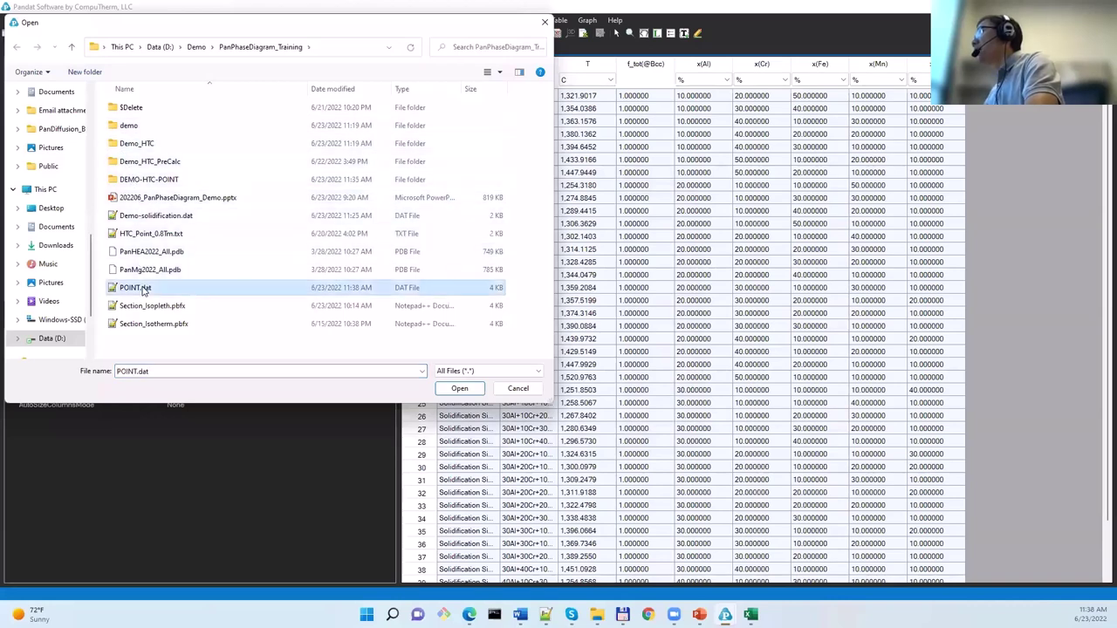
left_click(463, 391)
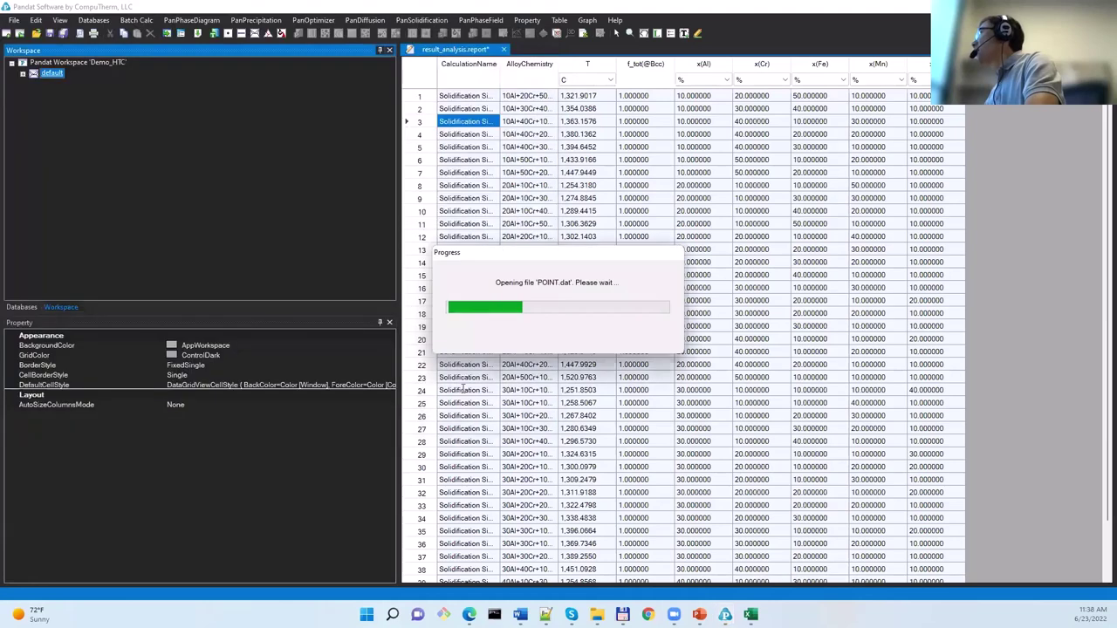
scroll(579, 175, "up", 5)
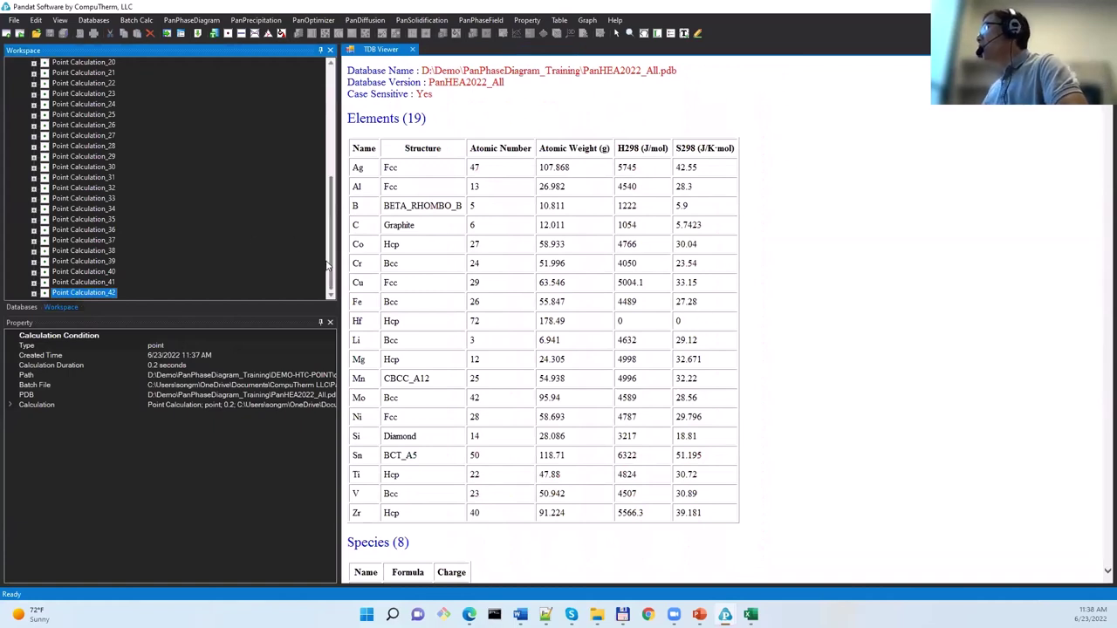
- Select the default project in the DEMO-HTC-POINT workspace and review the Rule 2 criteria on the HTC slide
left_click_drag(331, 261, 345, 129)
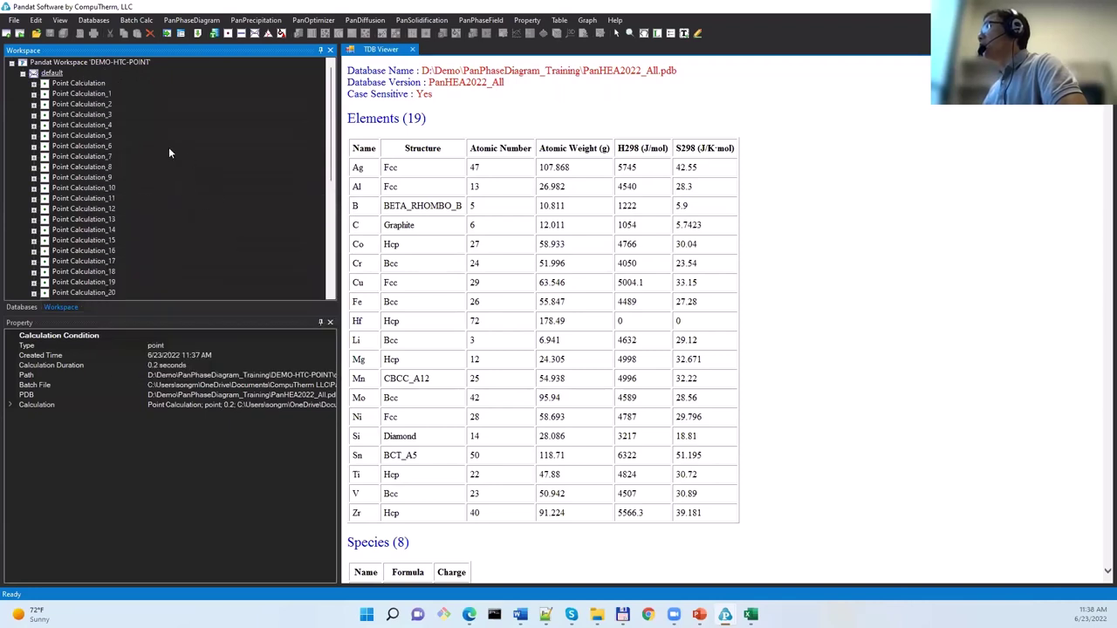
left_click(51, 73)
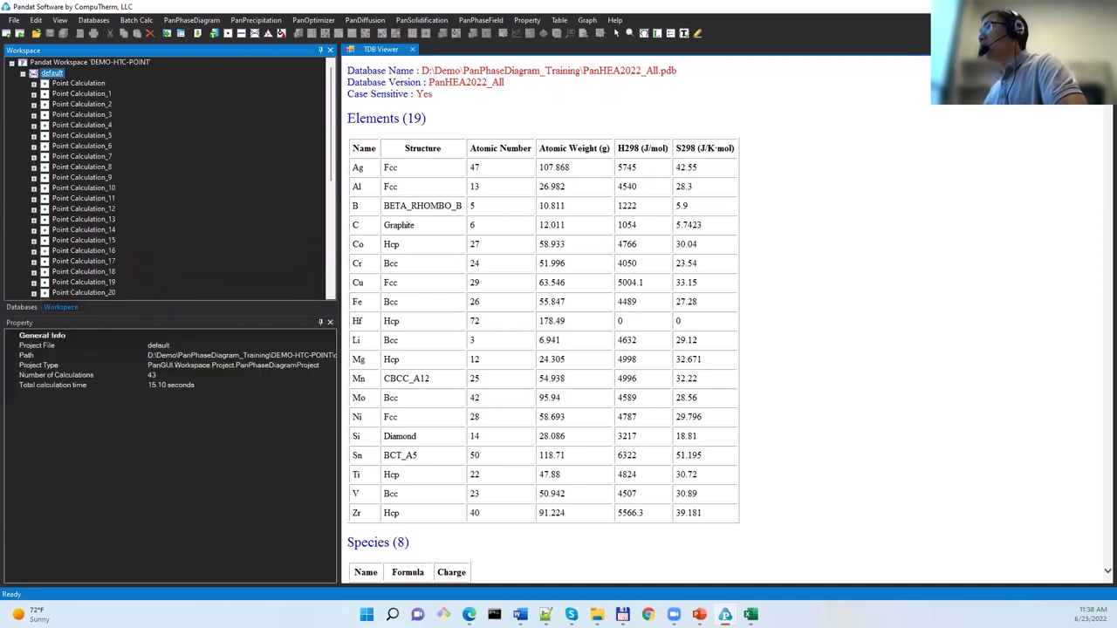
key("alt+Tab")
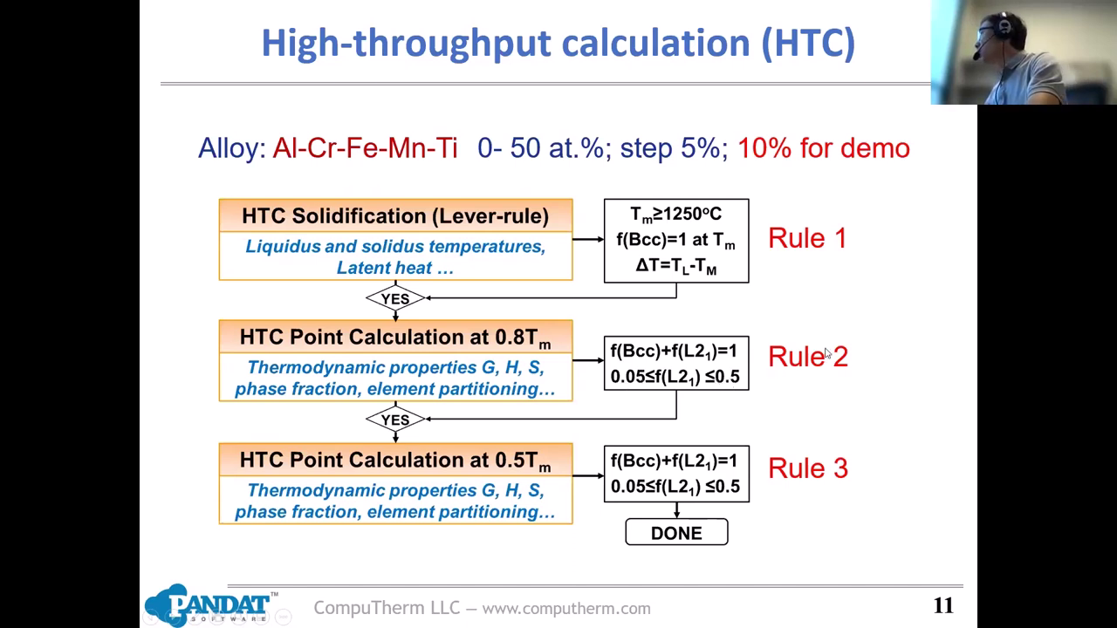
key("alt+Tab")
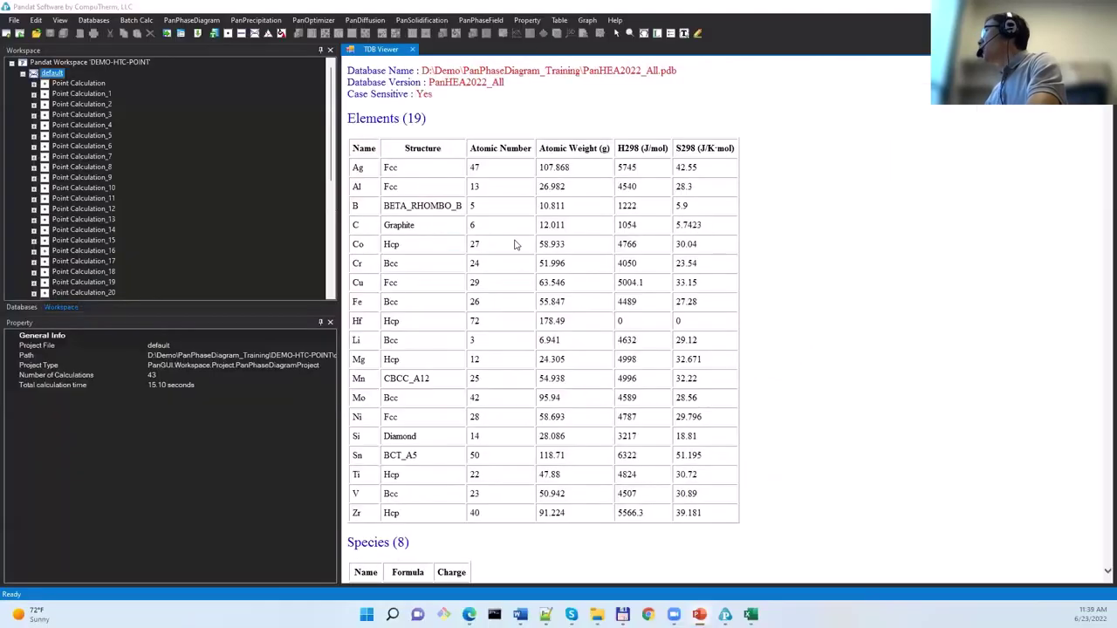
- Start a result analysis with DEMO-HTC-POINT.pndx as the target workspace and continue to the rule settings
left_click(137, 20)
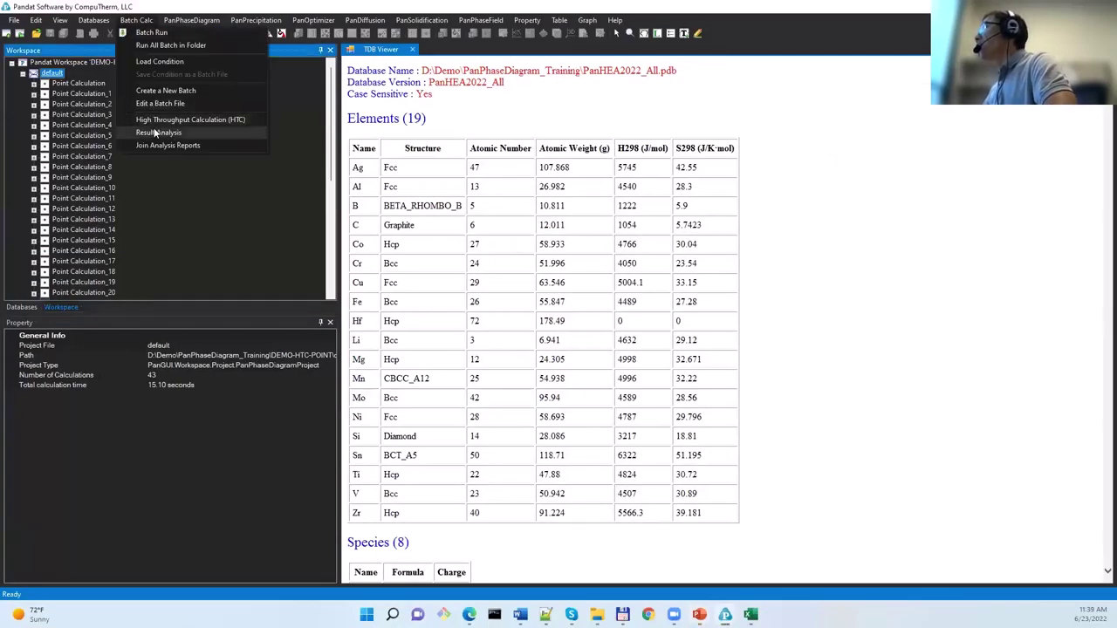
left_click(169, 133)
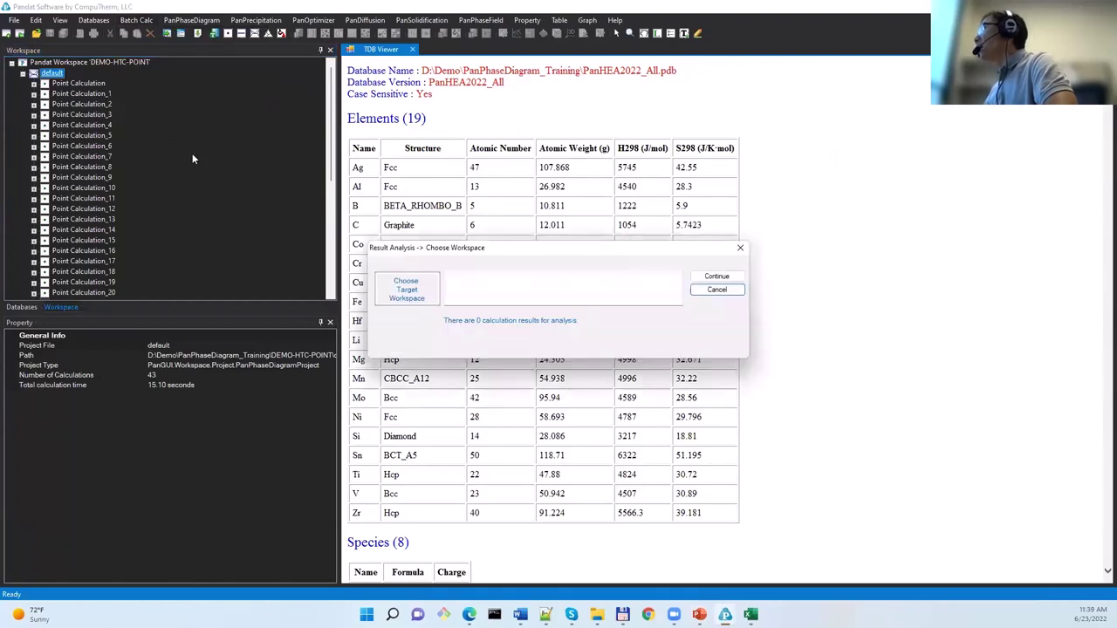
left_click(414, 289)
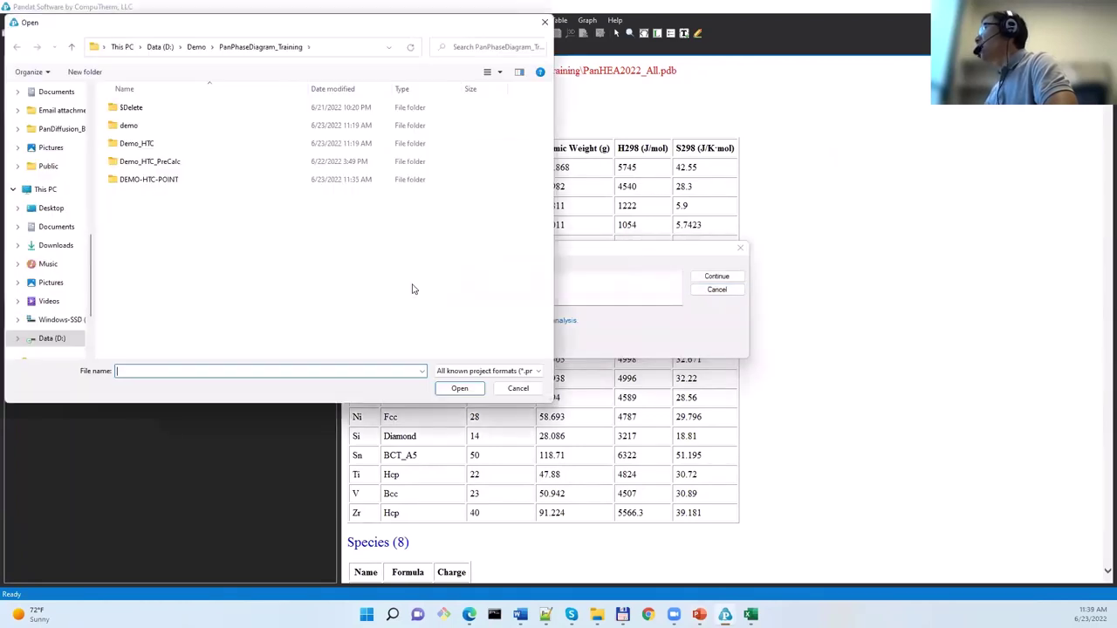
double_click(166, 181)
left_click(172, 126)
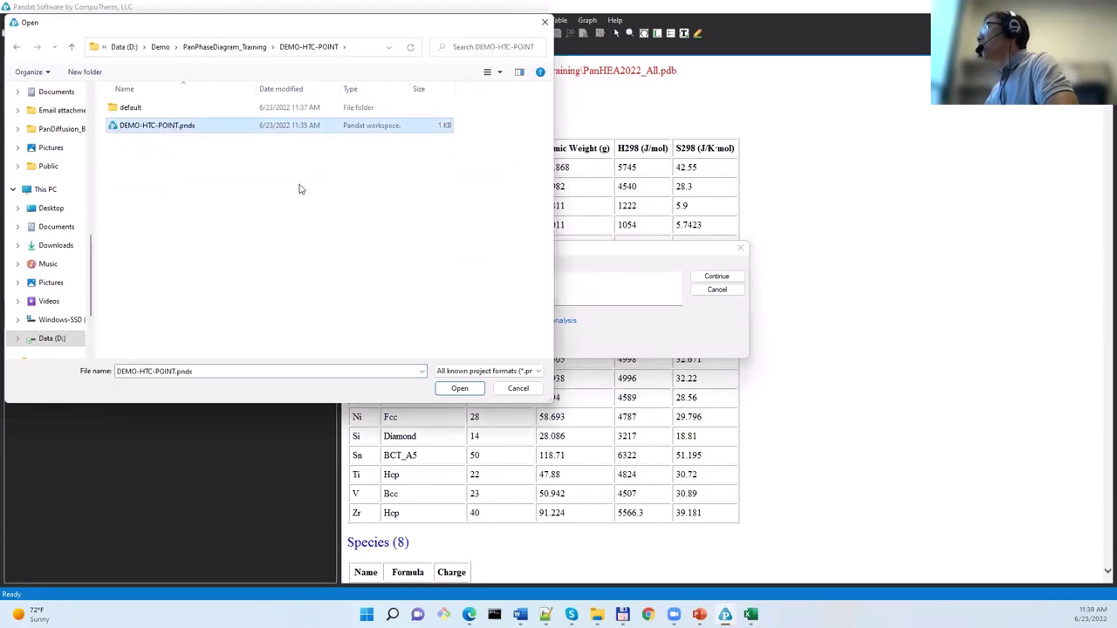
left_click(468, 391)
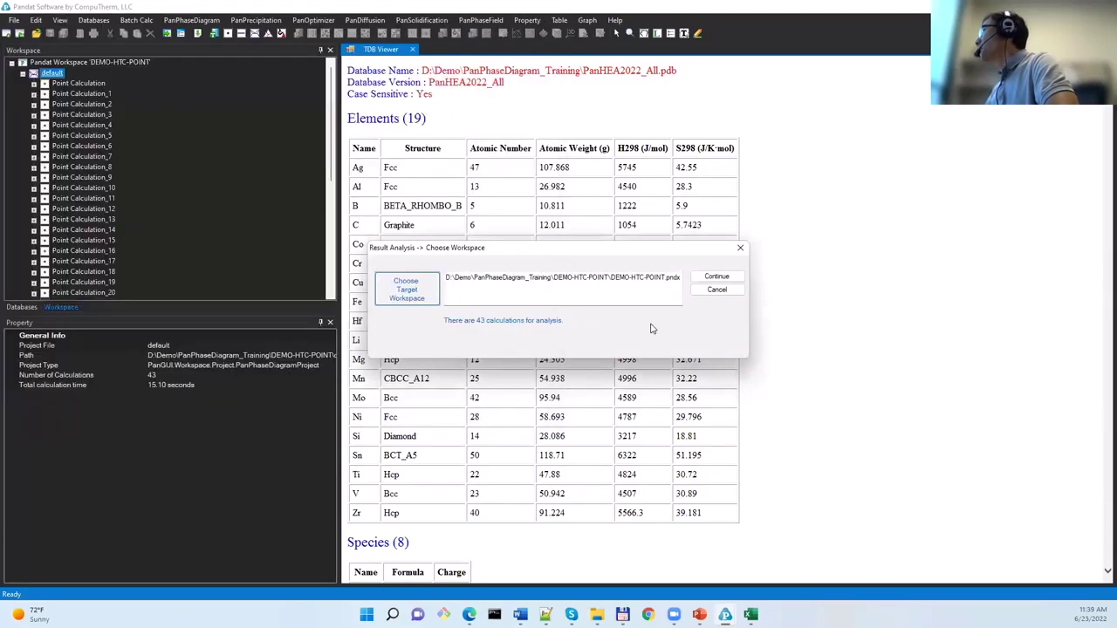
left_click(720, 278)
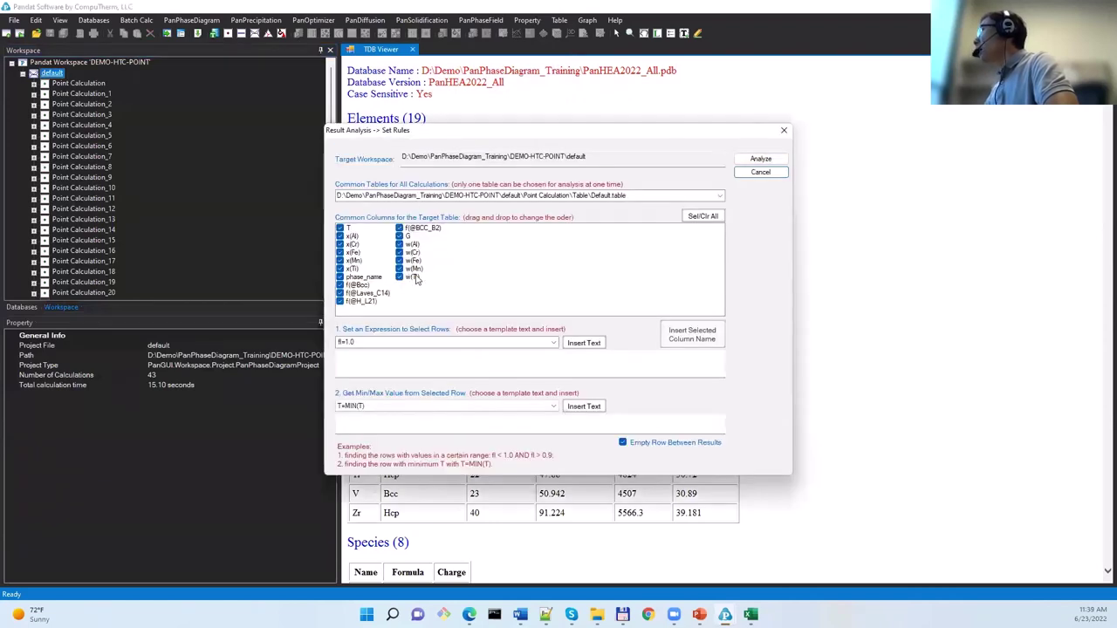
left_click(358, 285)
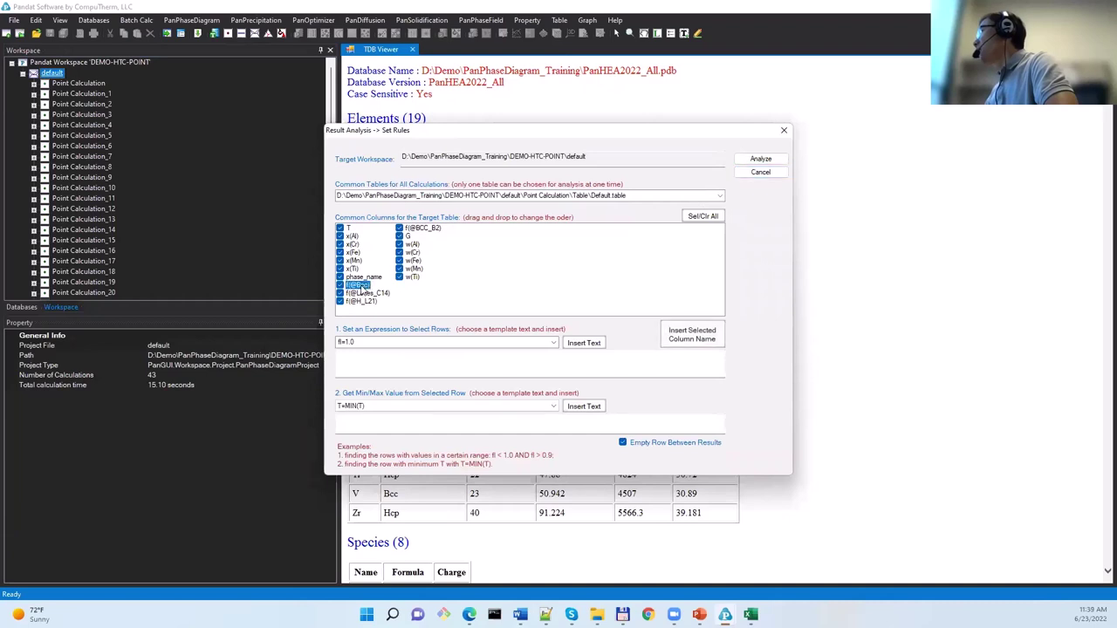
left_click(708, 341)
left_click(709, 340)
left_click(367, 301)
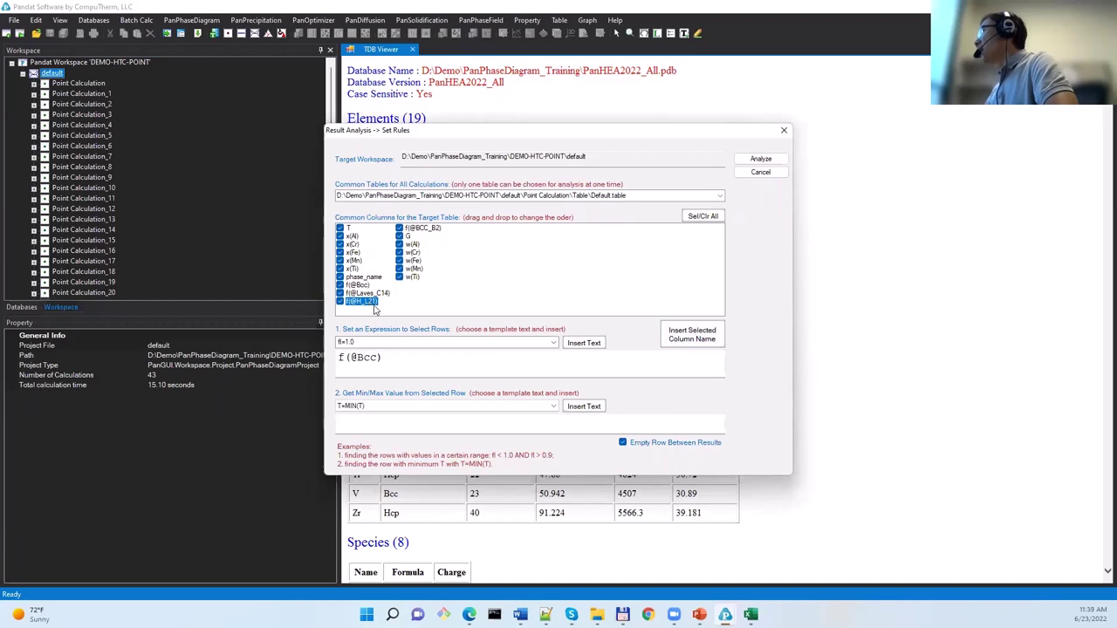
left_click(392, 359)
type("+")
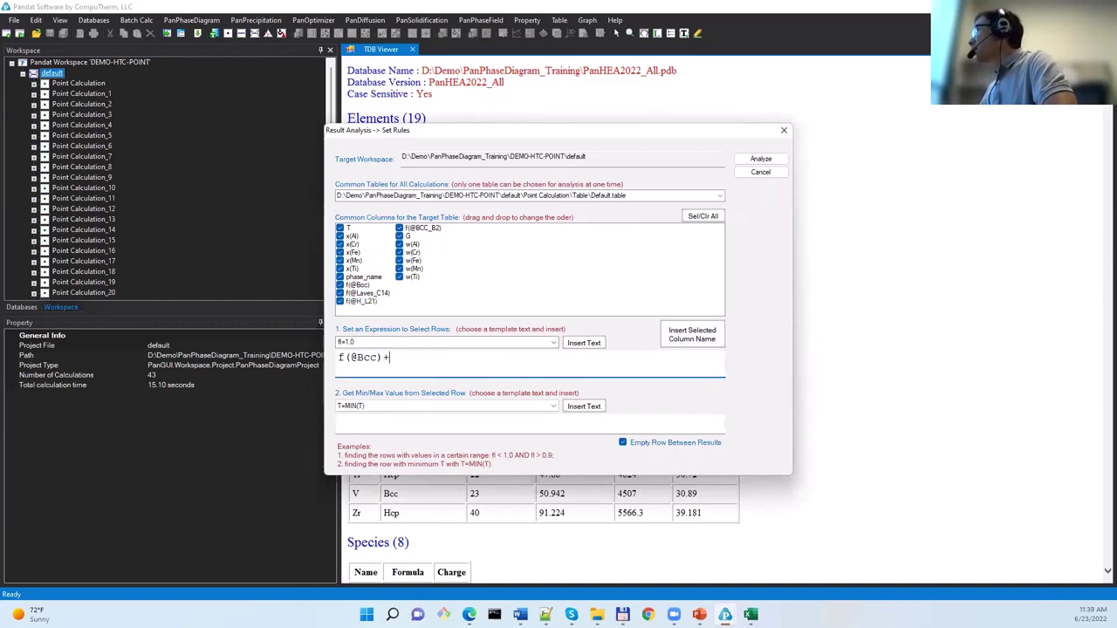
left_click(692, 336)
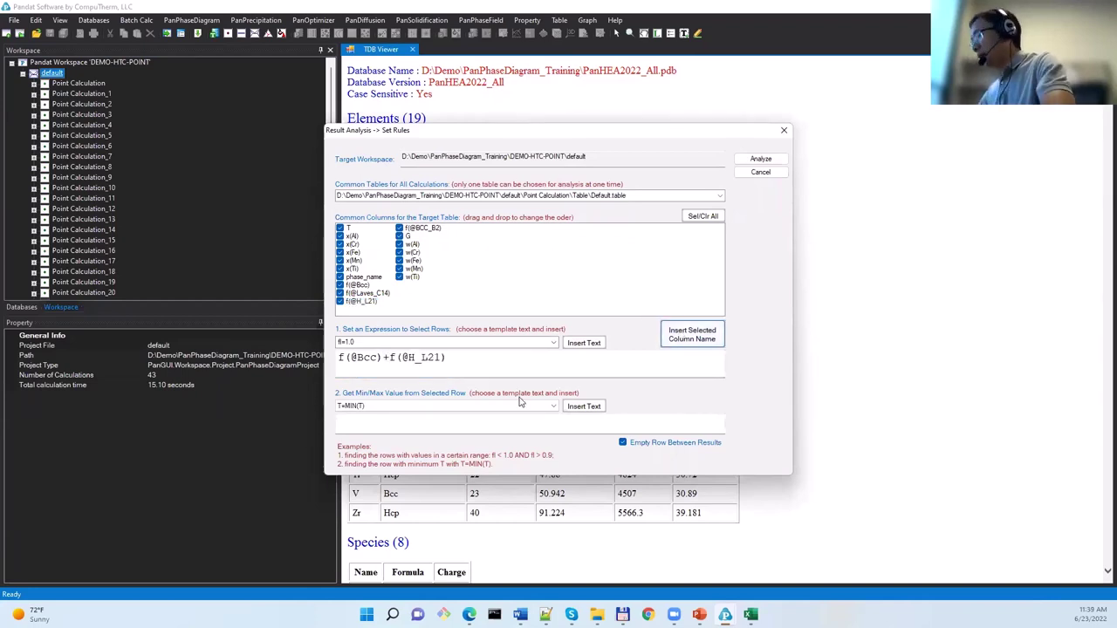
left_click(451, 358)
type("=1 AND")
left_click(361, 301)
left_click(676, 340)
left_click(574, 360)
type("<0.0")
key("BackSpace")
type("5 AND")
left_click(362, 301)
left_click(689, 339)
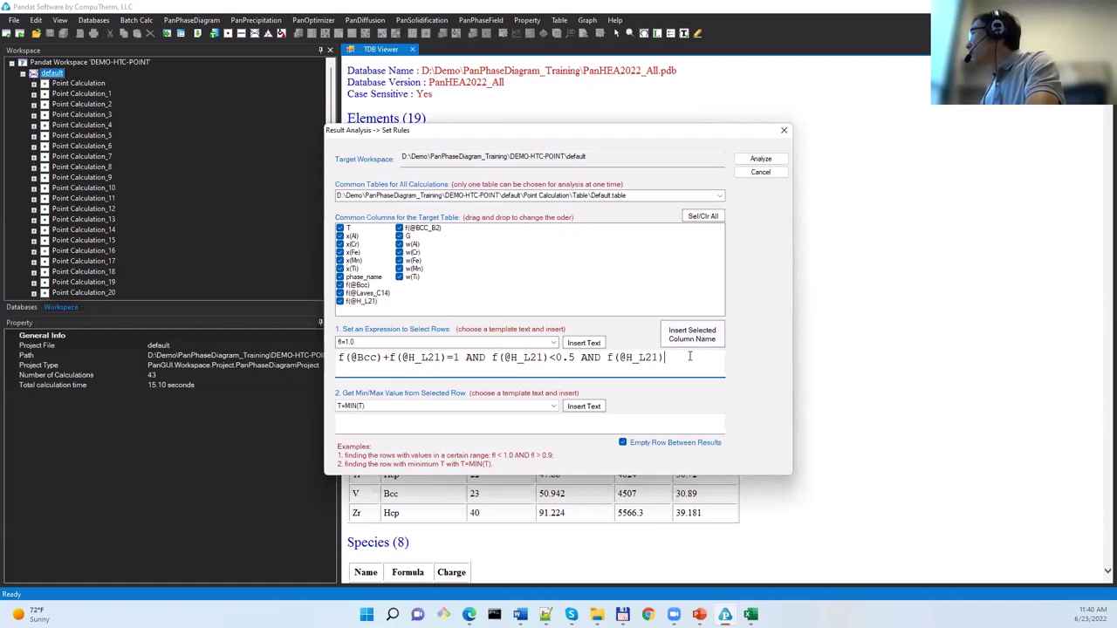
type(">0.05")
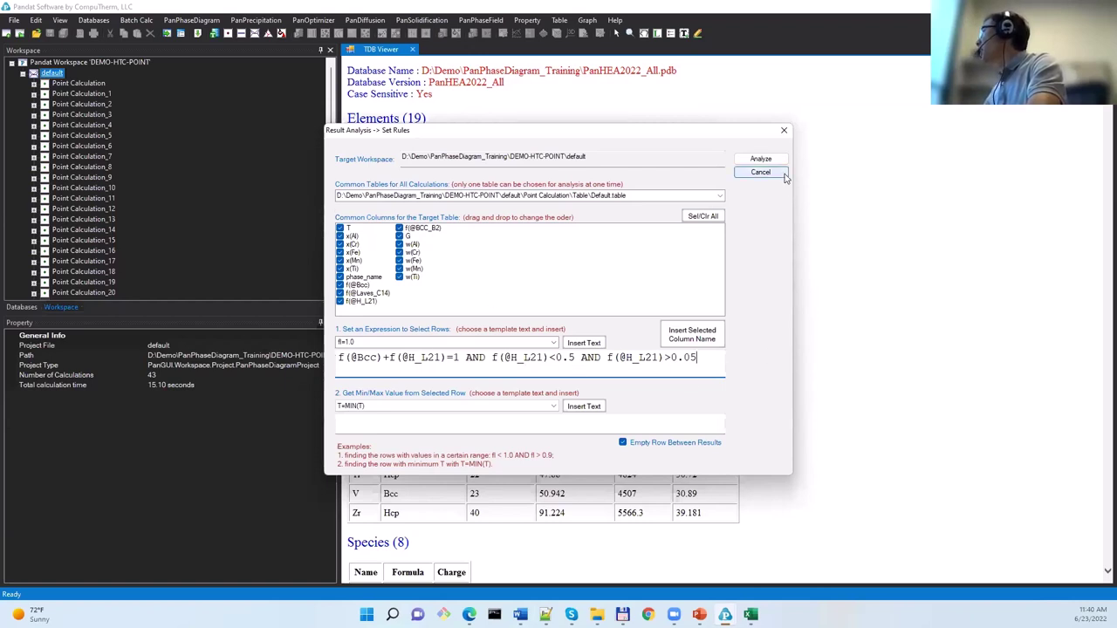
left_click(776, 160)
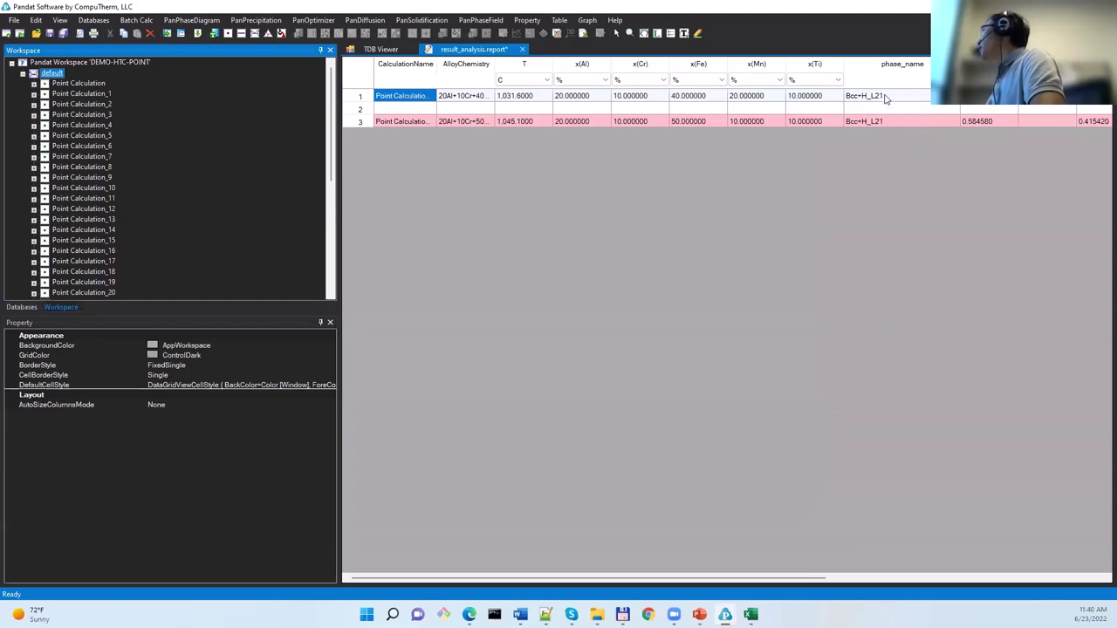
- Examine the phase names, phase fractions and temperatures of the alloys in the result analysis report
left_click(882, 124)
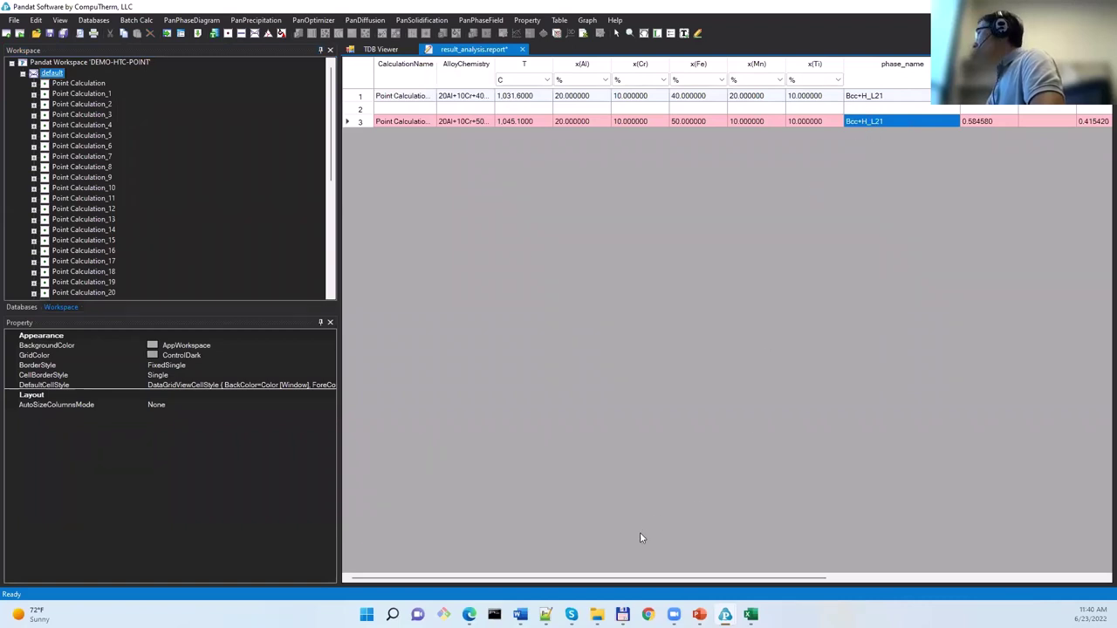
scroll(723, 585, "right", 3)
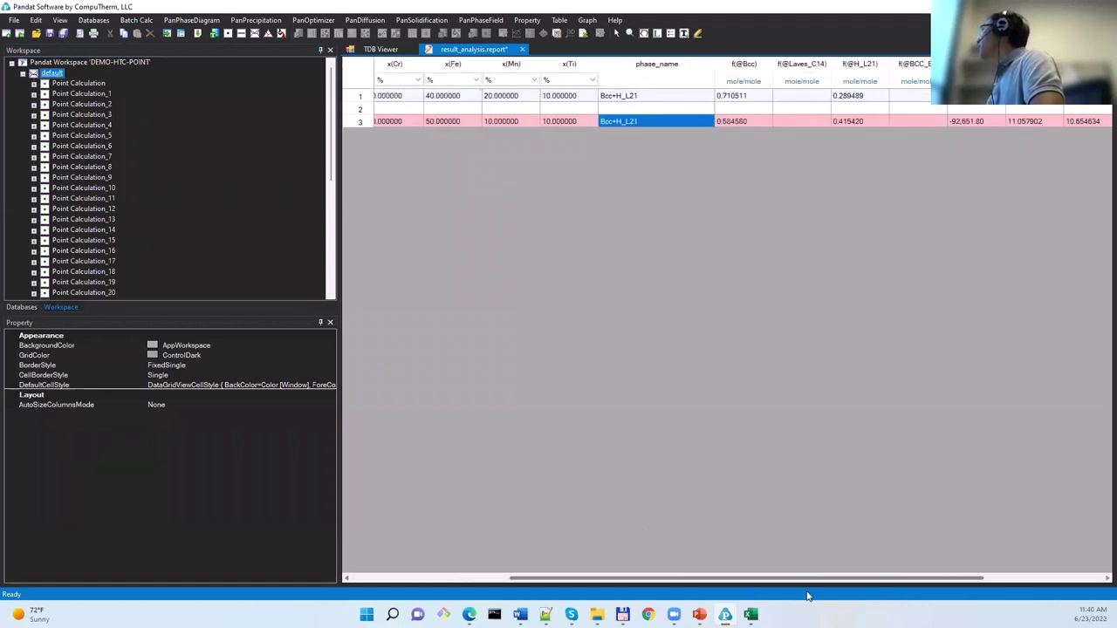
scroll(699, 581, "left", 3)
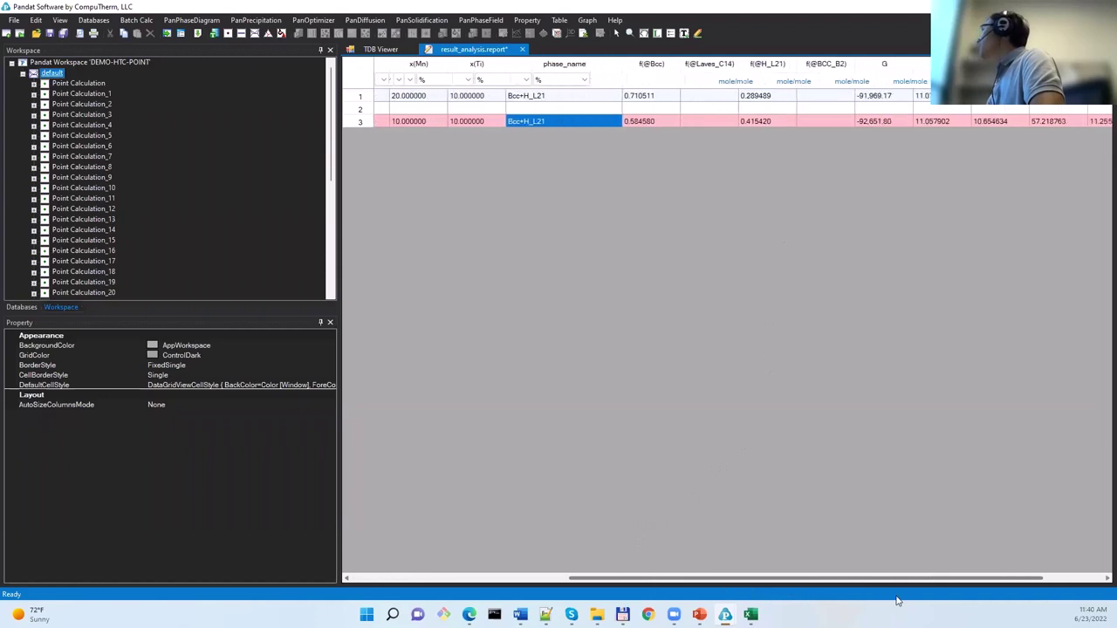
scroll(588, 578, "left", 1)
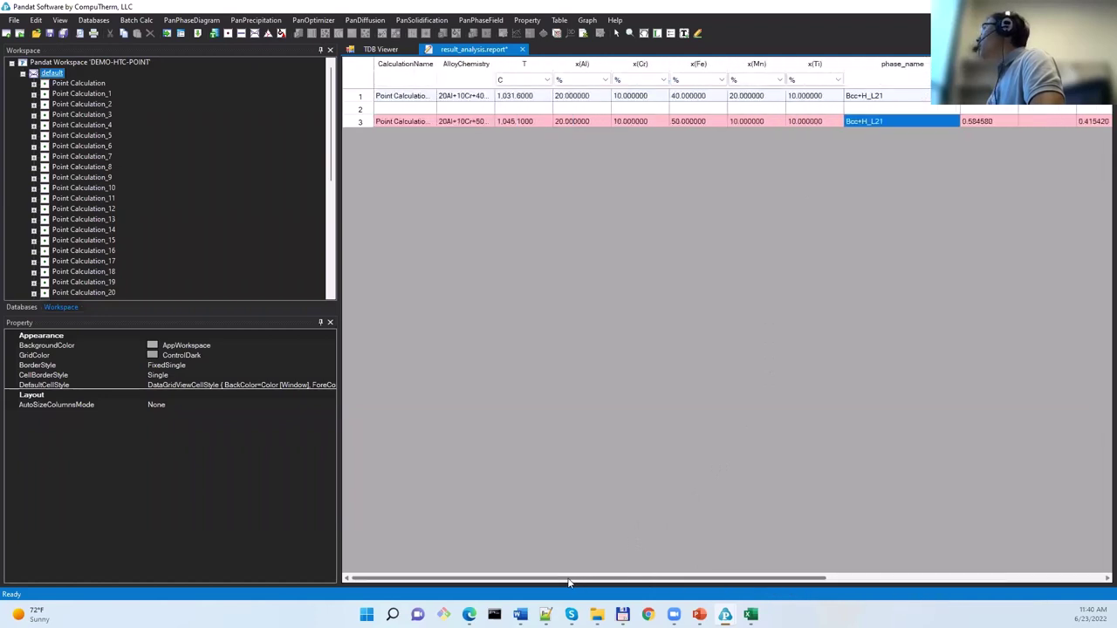
left_click(521, 97)
left_click(517, 121)
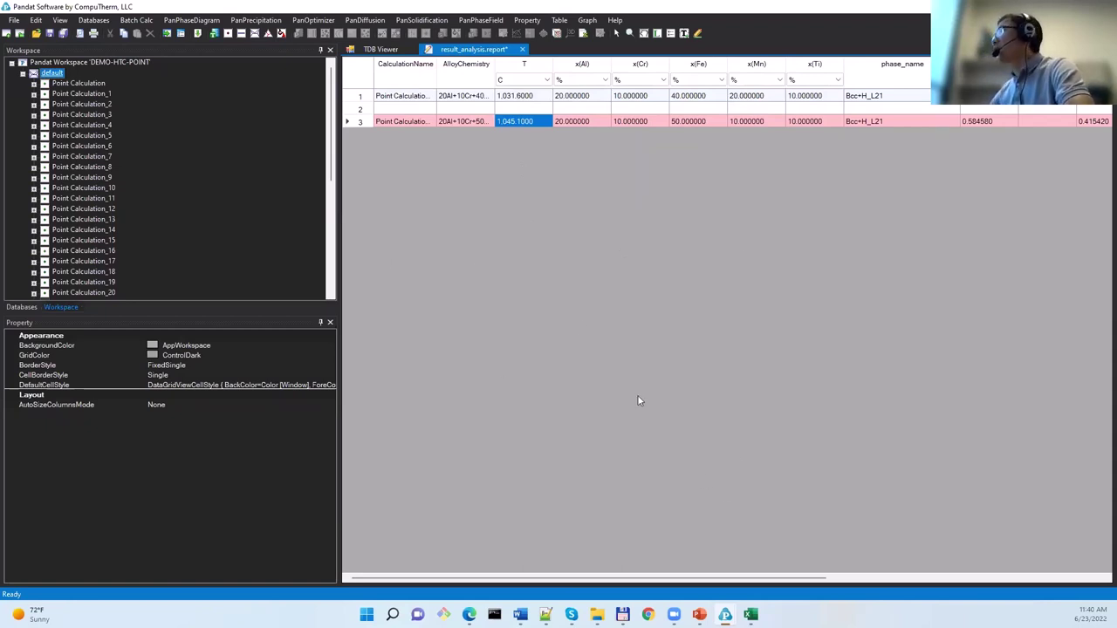
left_click(726, 615)
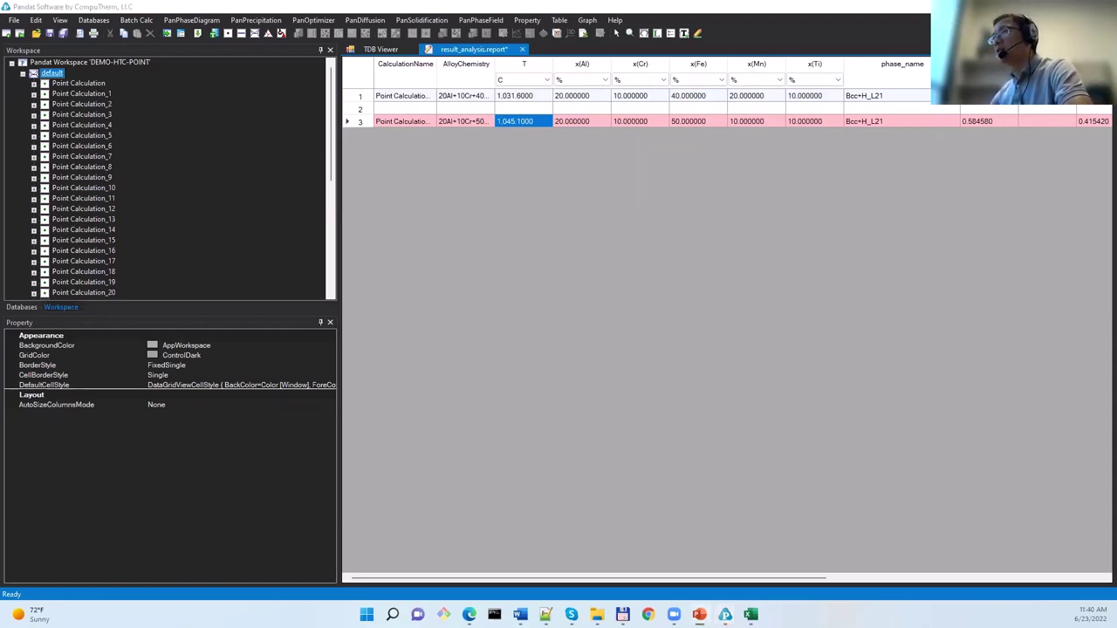
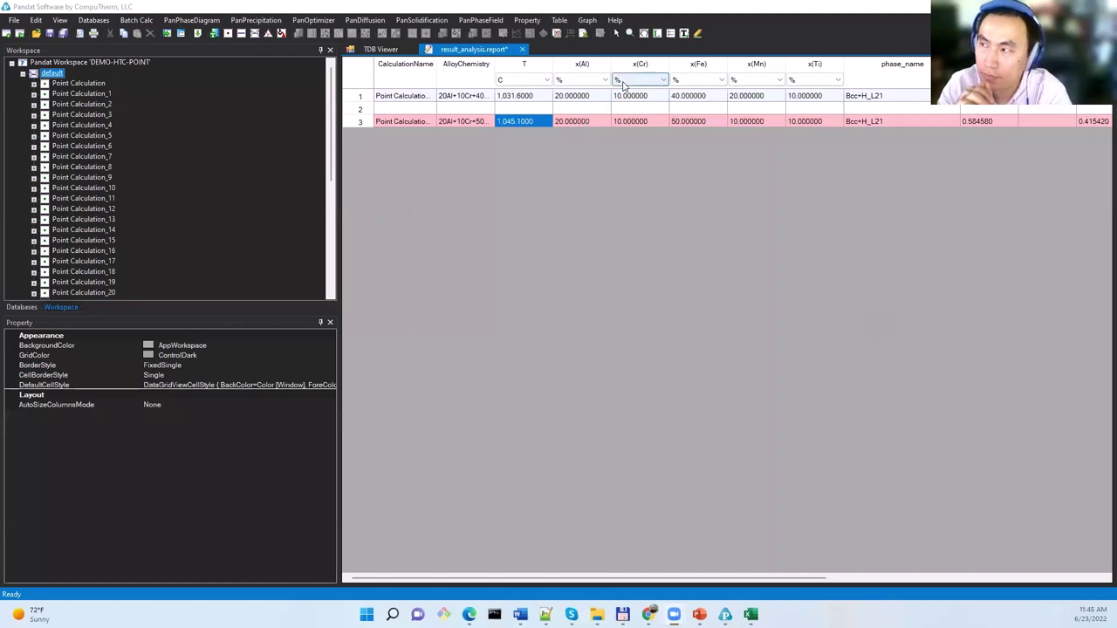
- Open the Pandat tutorial videos page in the browser and look through its basic operations and PanPhaseDiagram sections
left_click(616, 22)
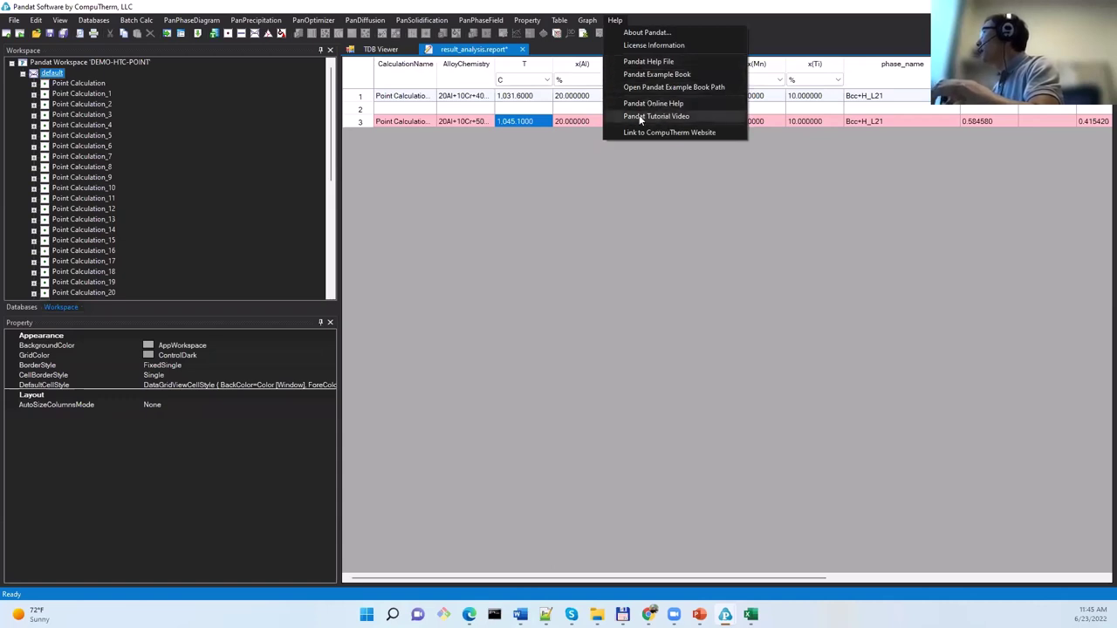
left_click(674, 116)
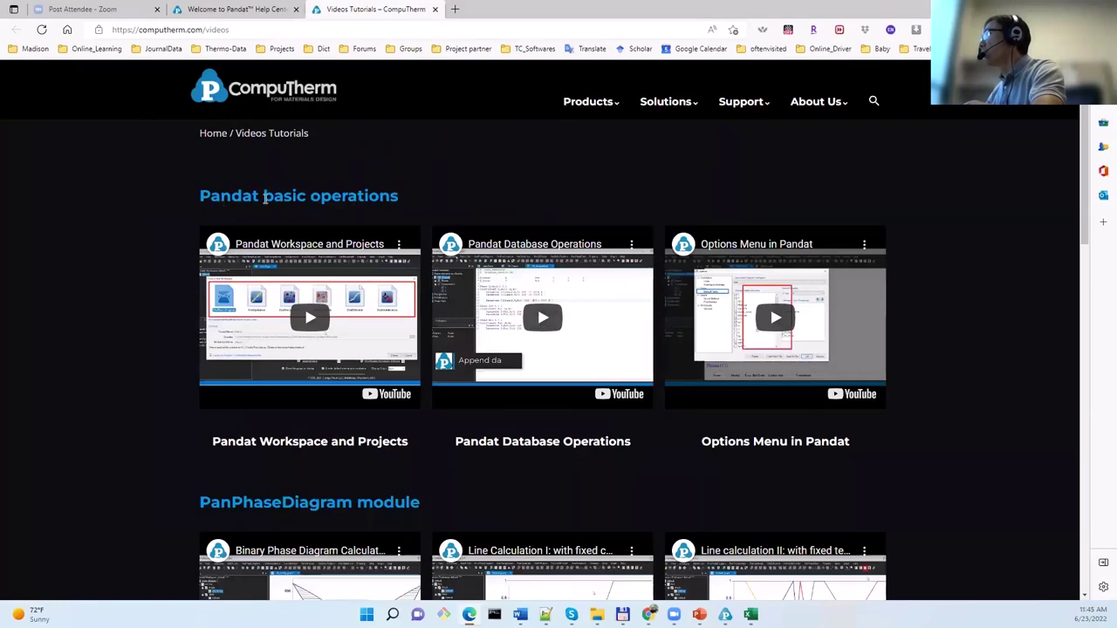
scroll(322, 330, "down", 2)
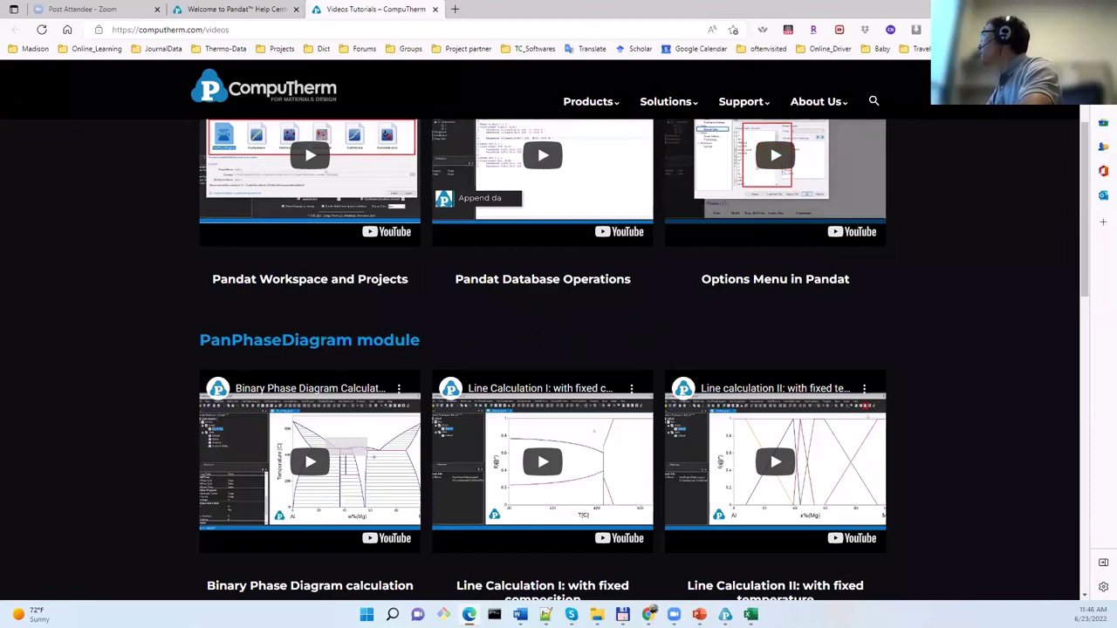
key("alt+Tab")
- Open the Pandat online help and view the contents of the User's Guide and the Example book
left_click(615, 20)
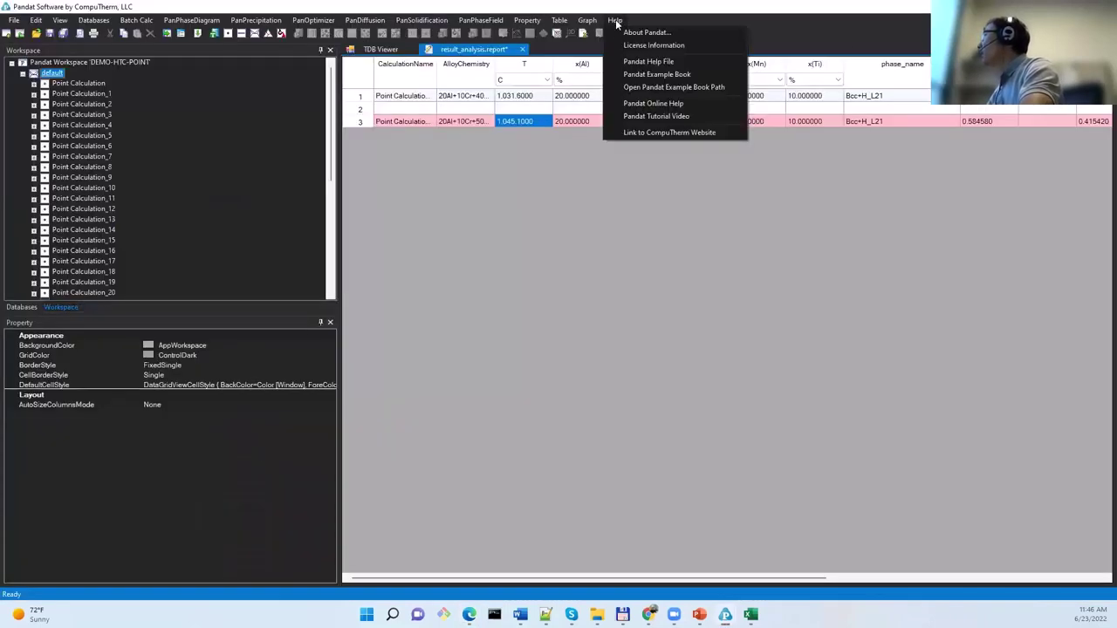
left_click(667, 103)
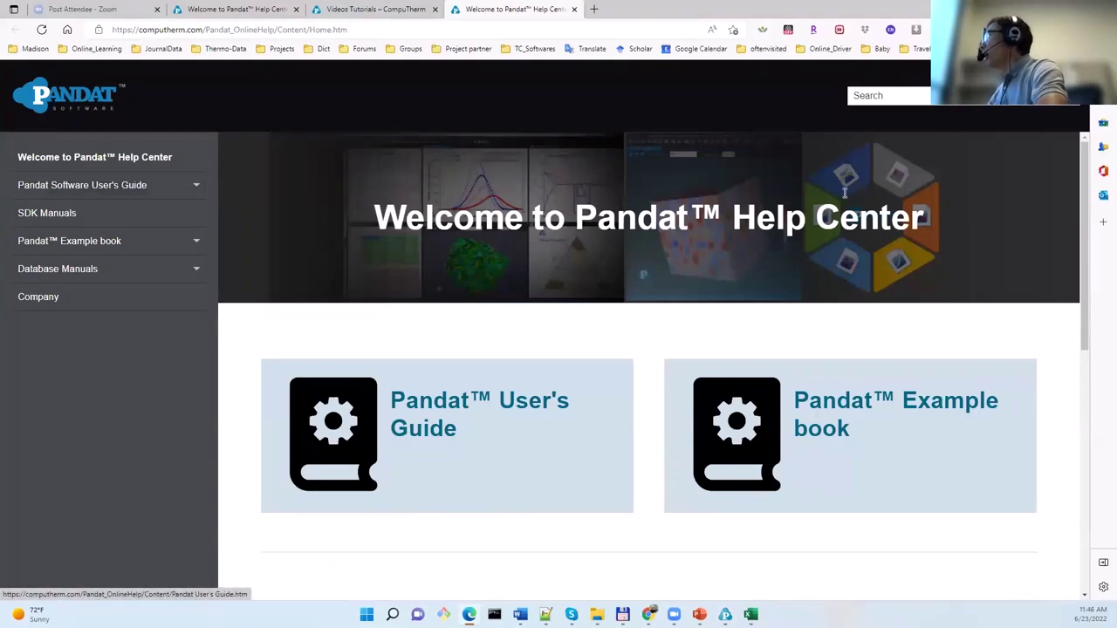
left_click(919, 95)
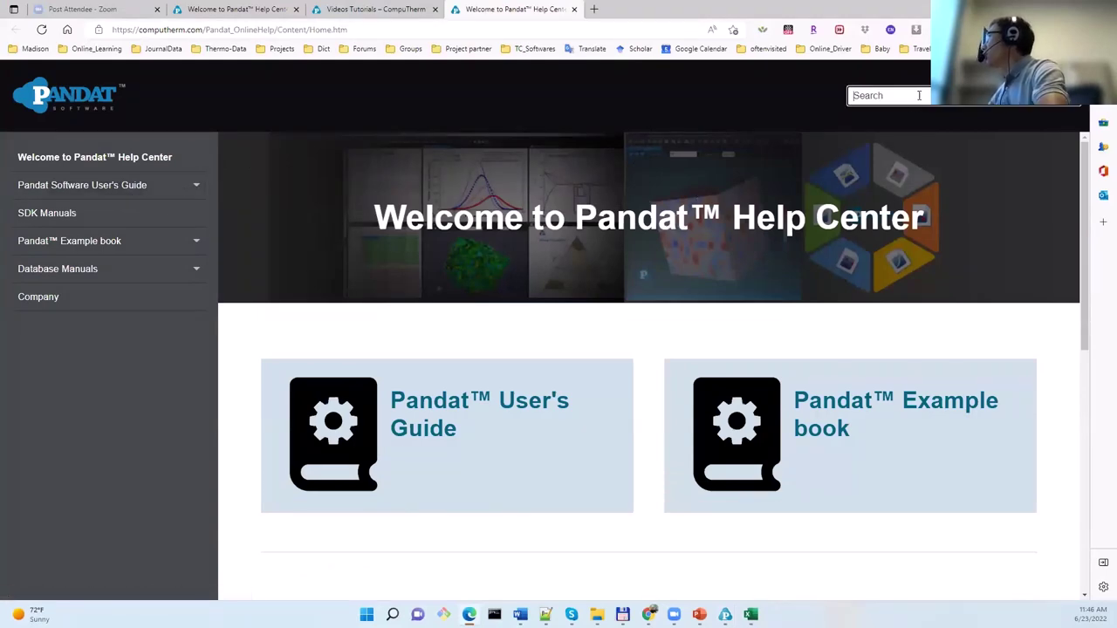
left_click(124, 187)
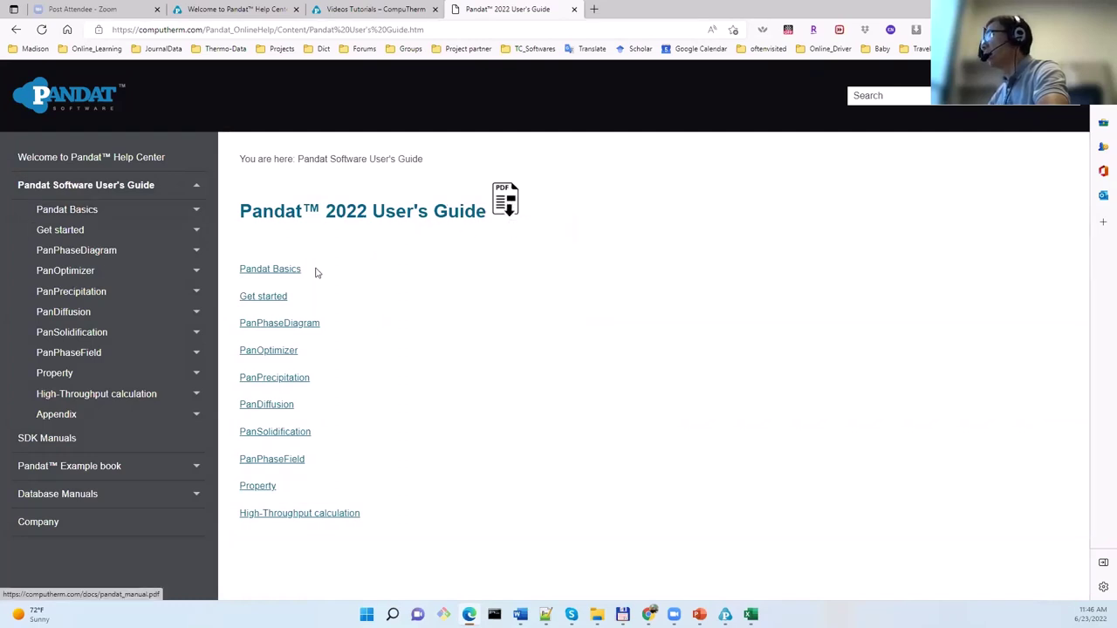
left_click(122, 468)
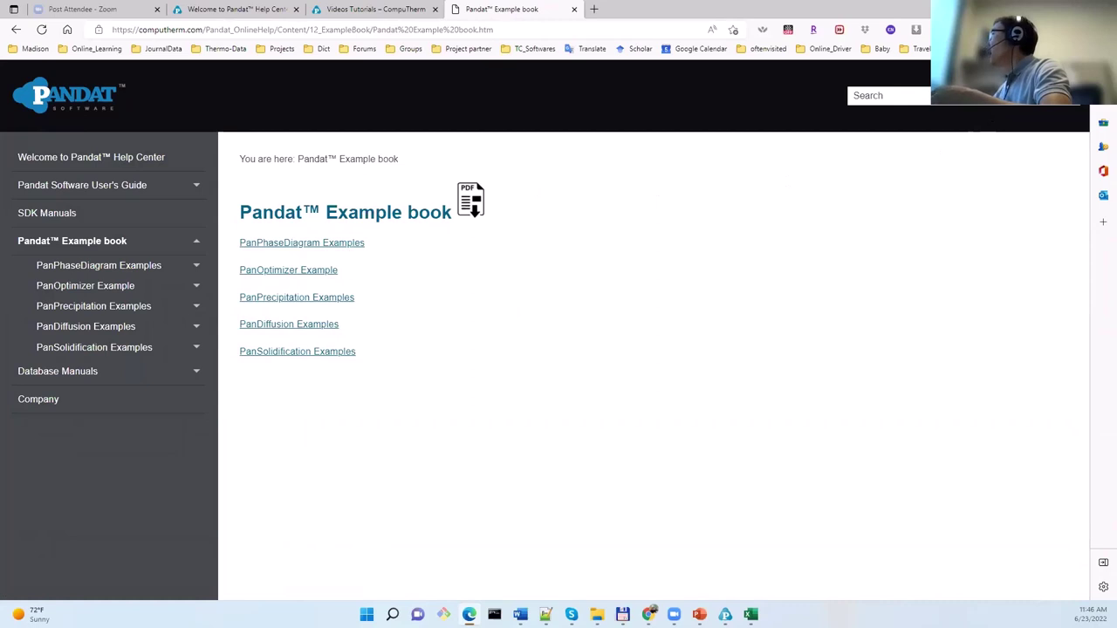
- Return to Pandat and open the folder containing the Pandat example book files
key("alt+Tab")
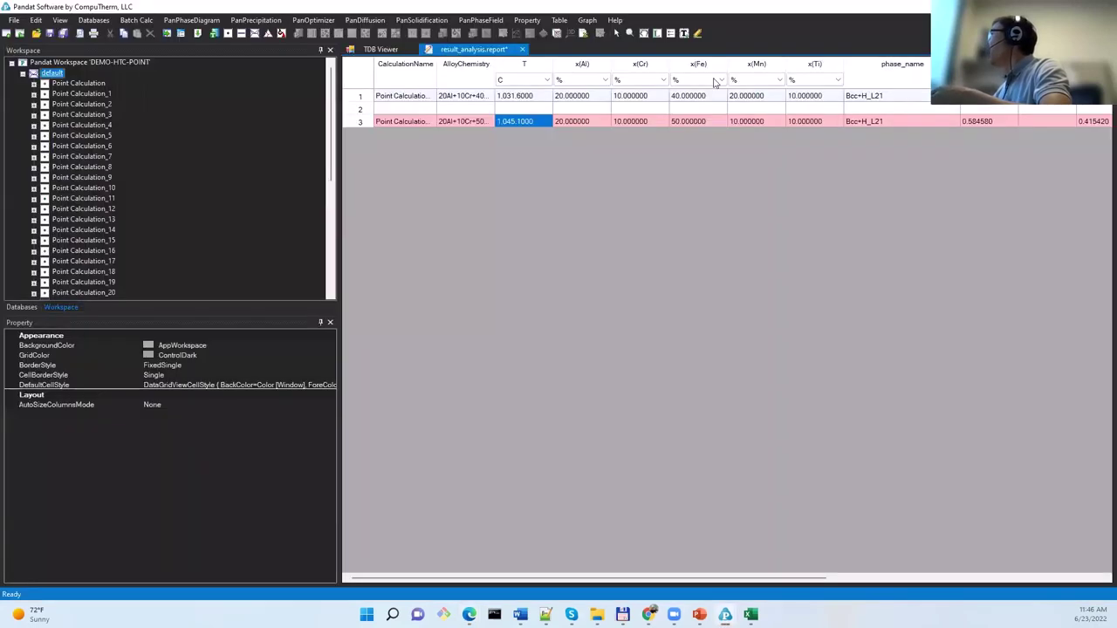
left_click(615, 20)
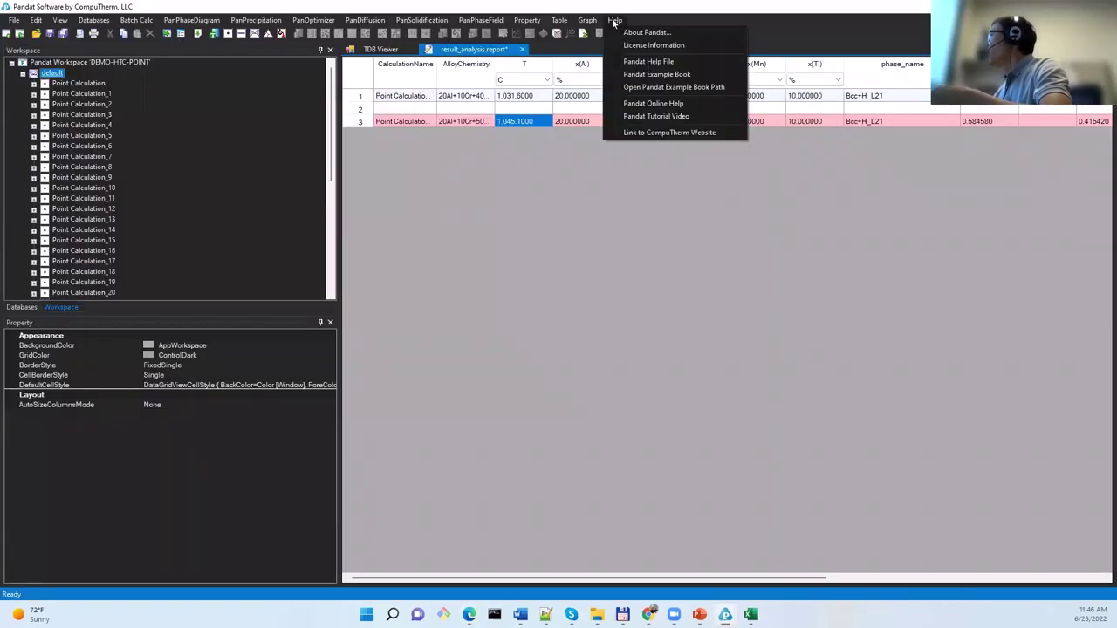
left_click(705, 89)
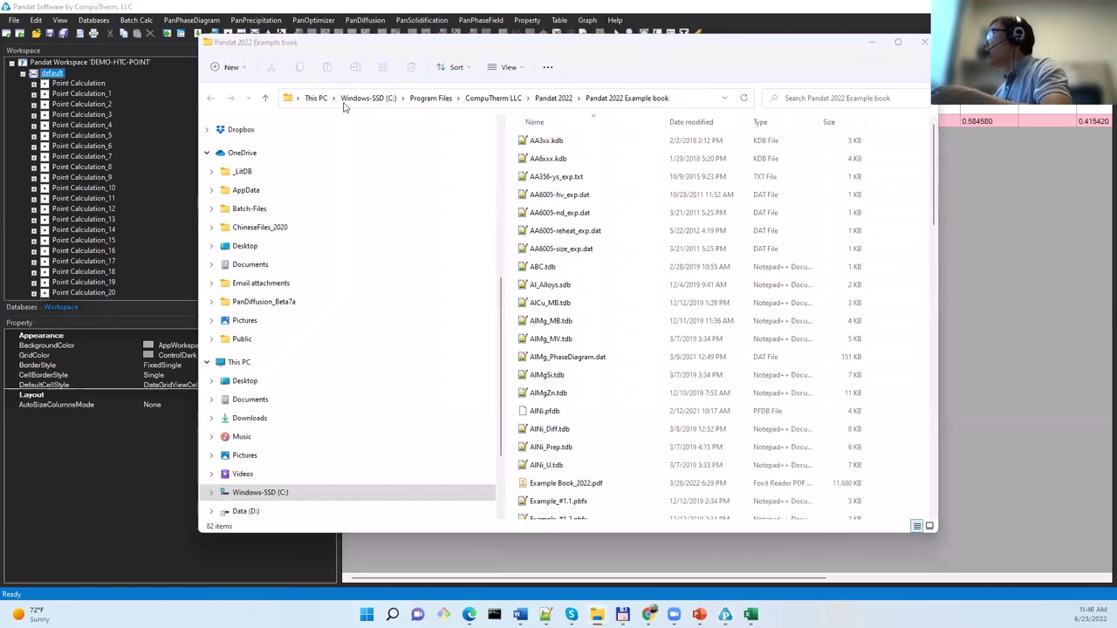
- Enlarge the example book folder window and look through its database, batch and data files
left_click(898, 42)
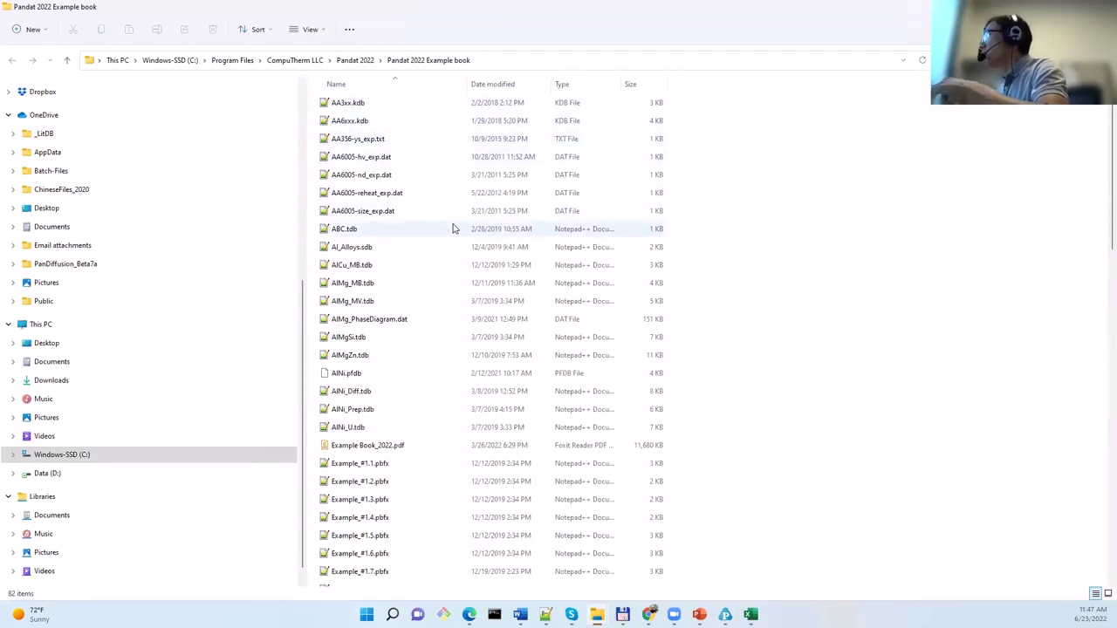
scroll(453, 228, "down", 5)
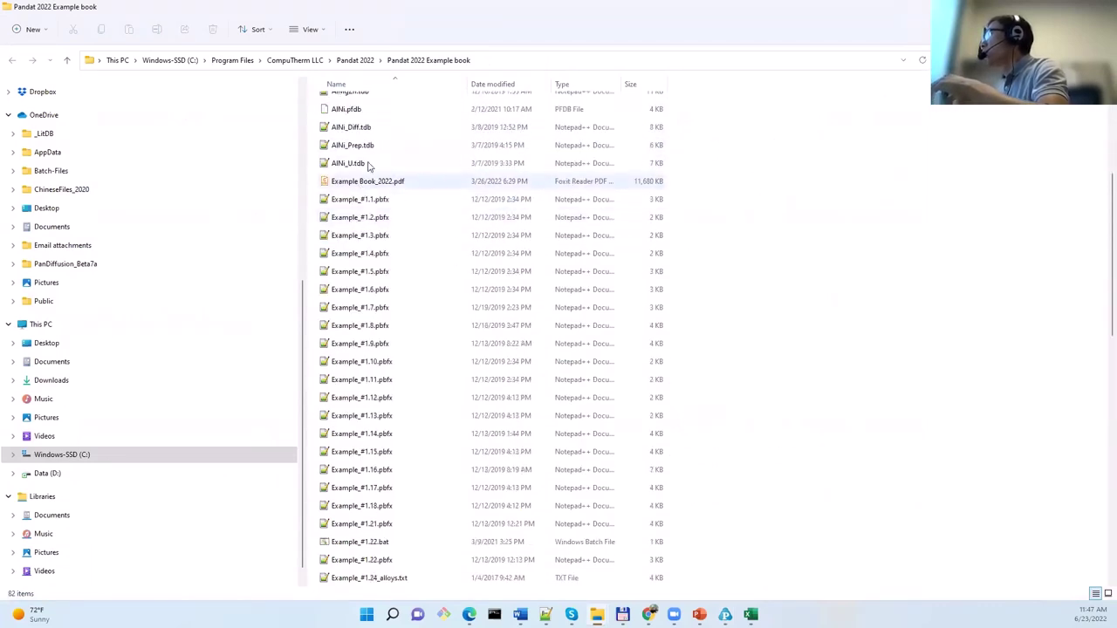
left_click(371, 150)
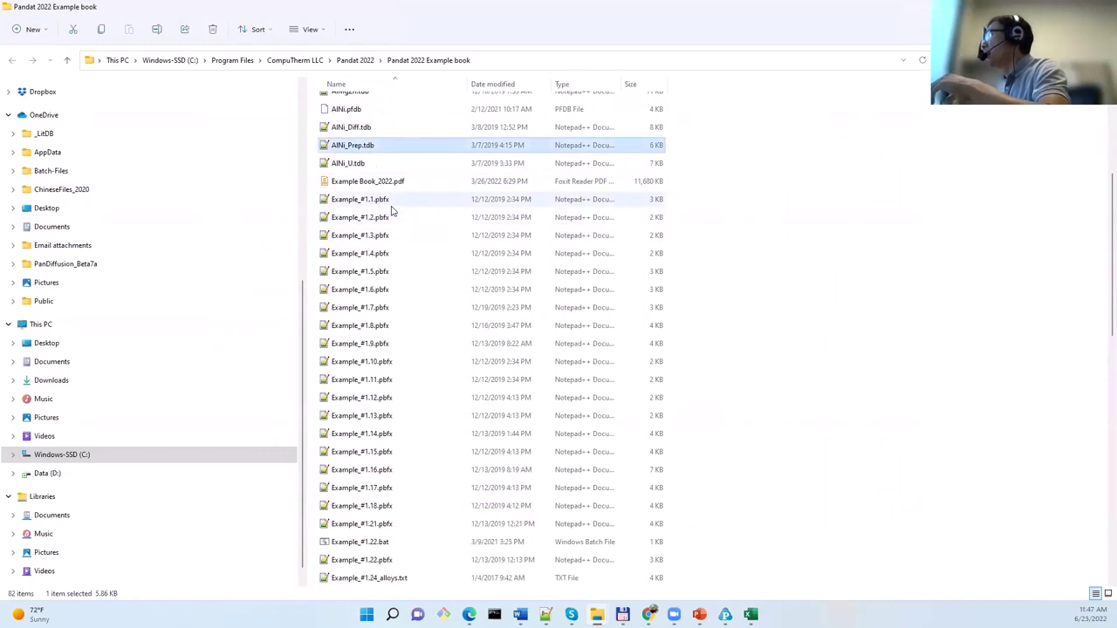
left_click(391, 206)
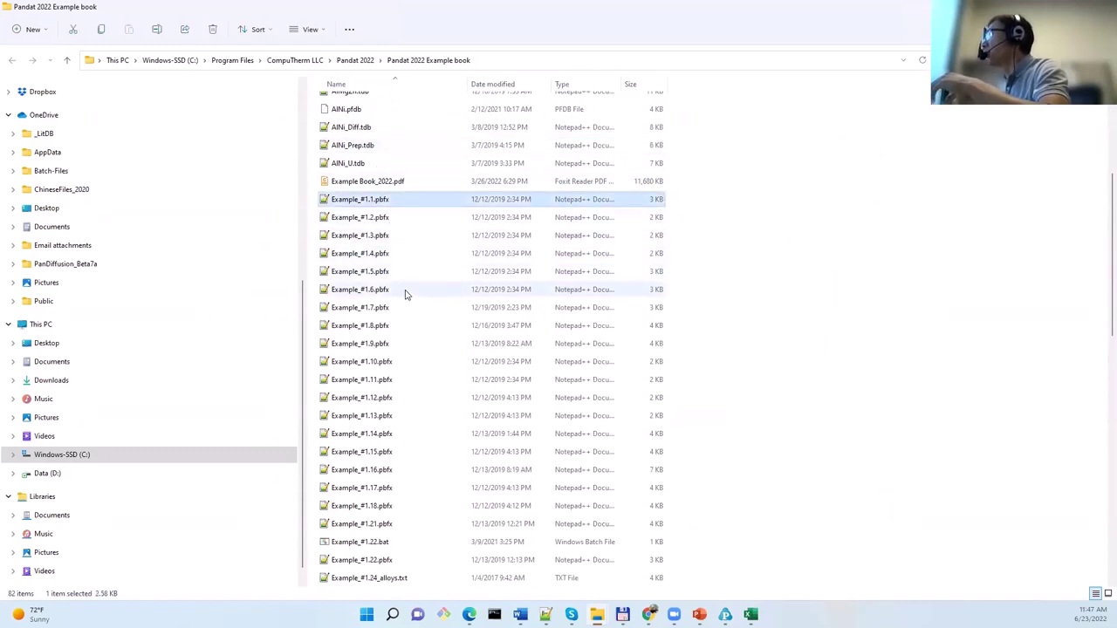
scroll(406, 295, "down", 12)
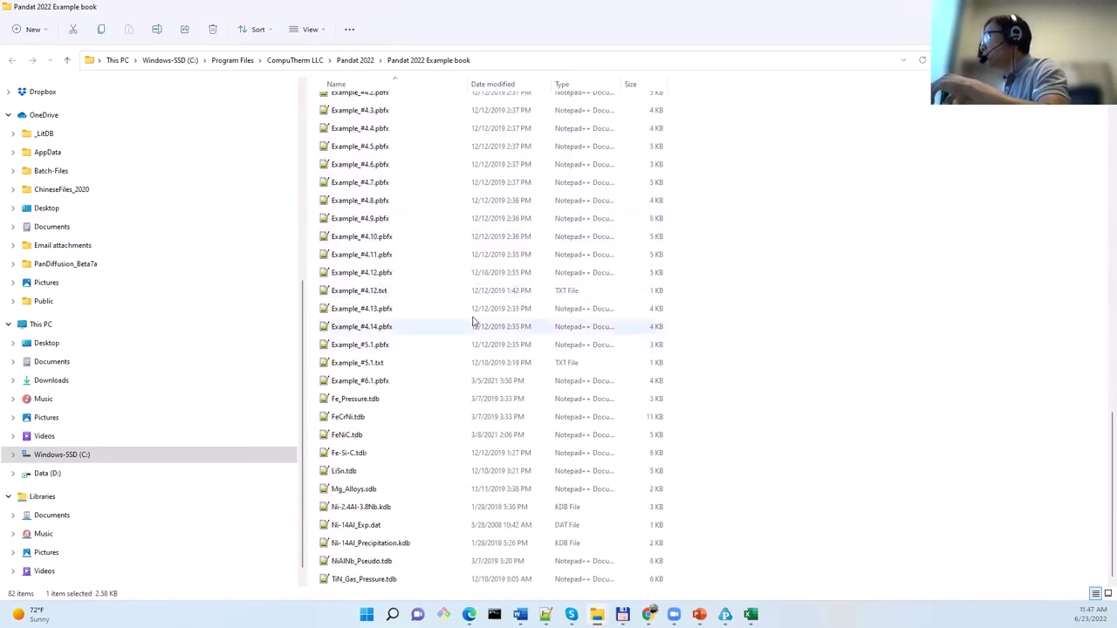
scroll(474, 321, "up", 12)
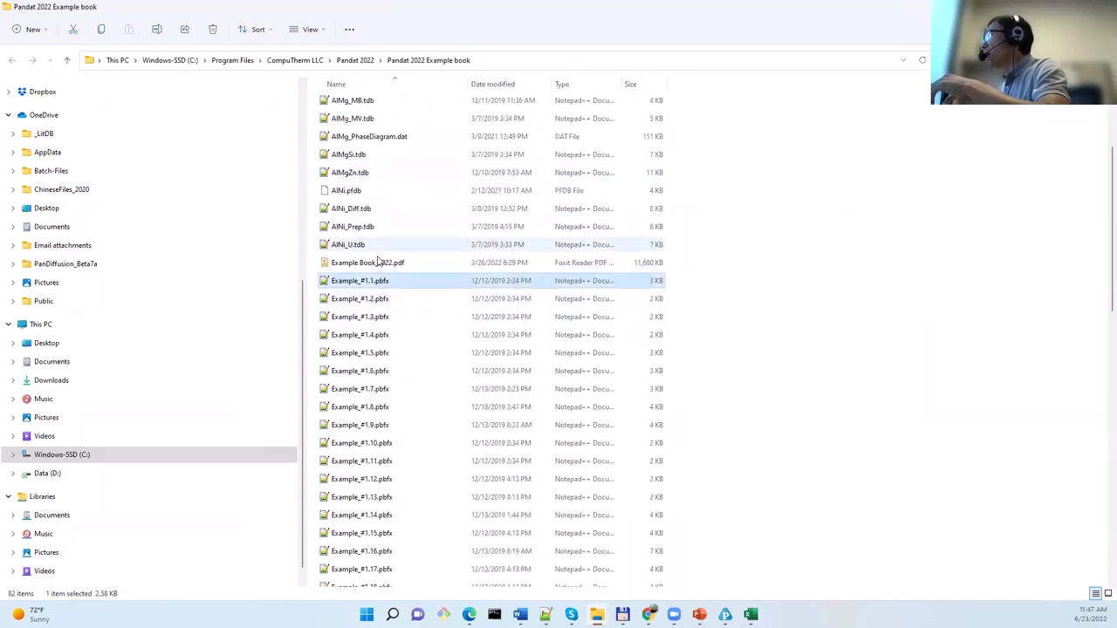
- Open Example Book_2022.pdf and view its table of contents at 150% zoom
left_click(377, 262)
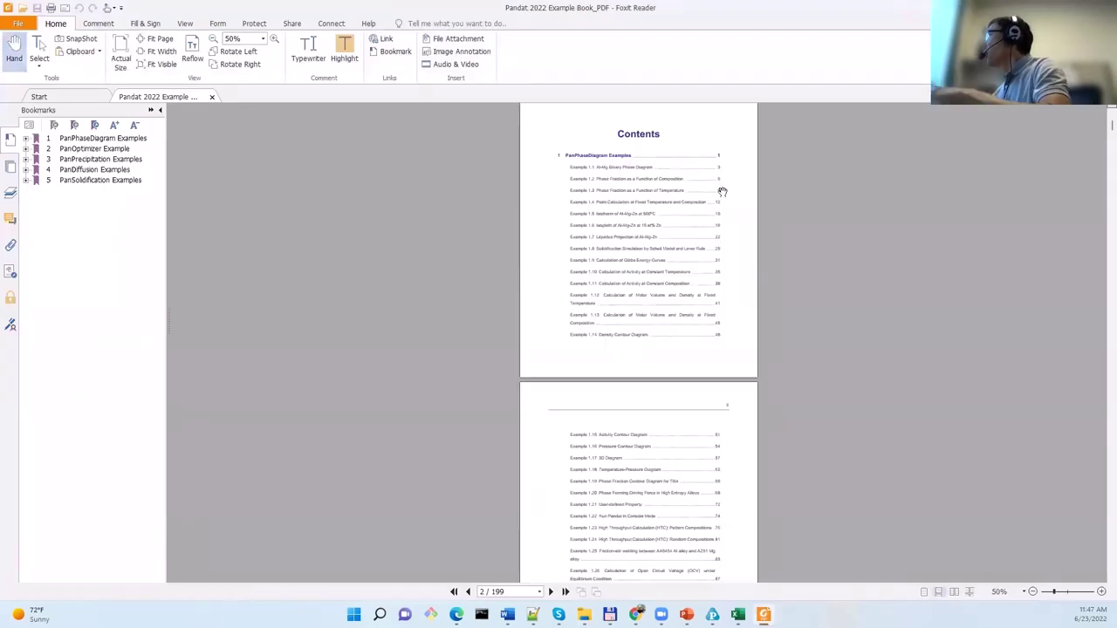
scroll(792, 219, "up", 4)
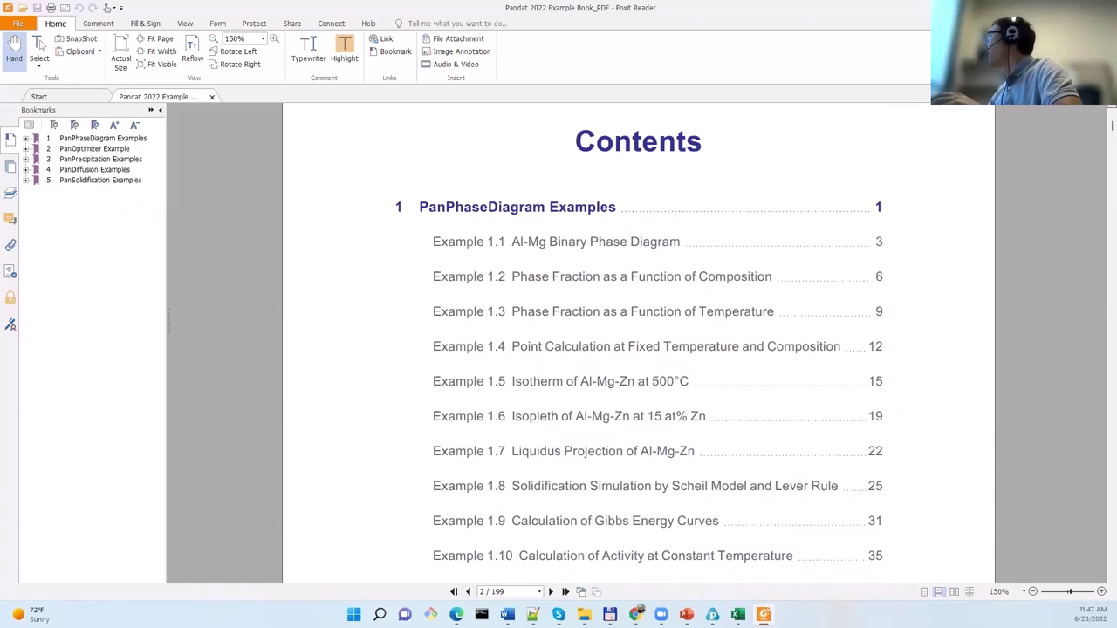
- Return to the file explorer and open the User_Defined_Property folder inside PanPhaseDiagram of the Pandat 2022 Examples
key("alt+Tab")
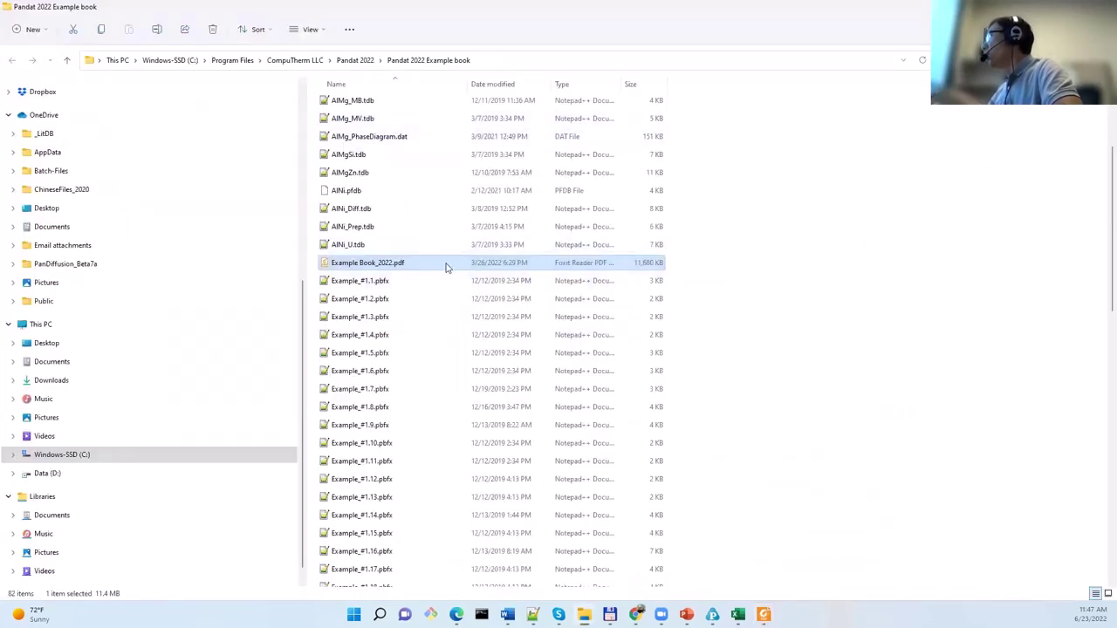
left_click(355, 60)
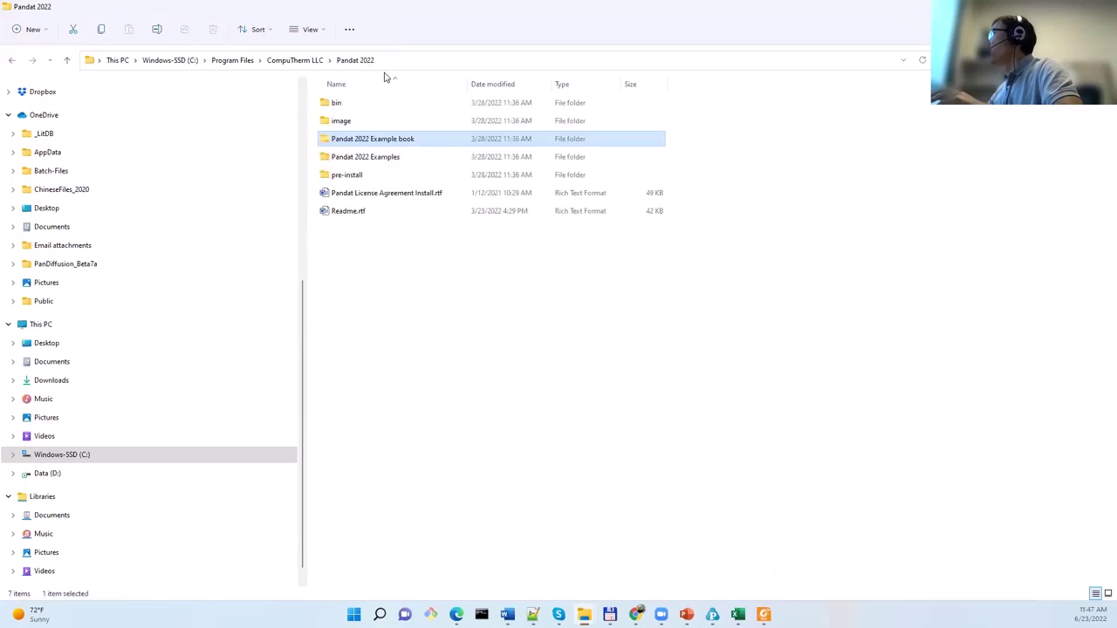
left_click(386, 161)
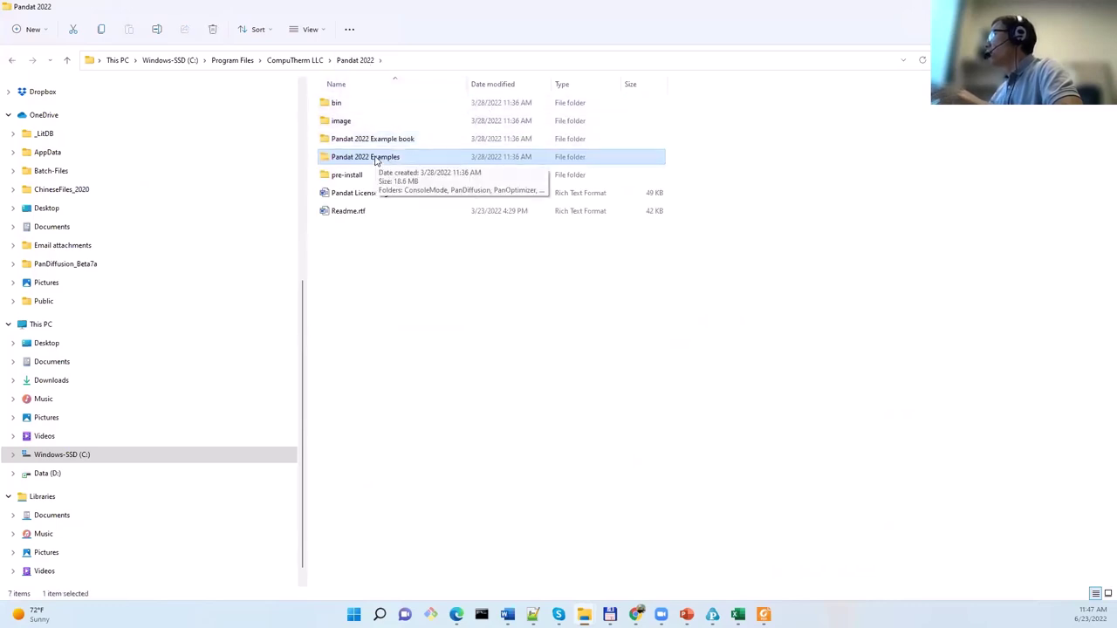
double_click(376, 160)
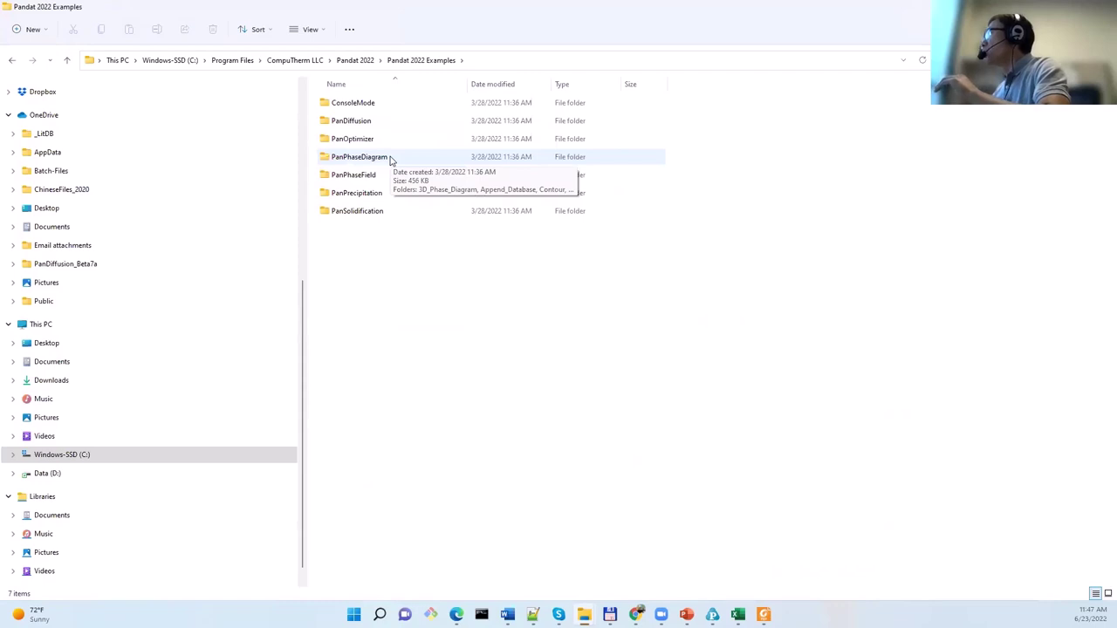
double_click(389, 157)
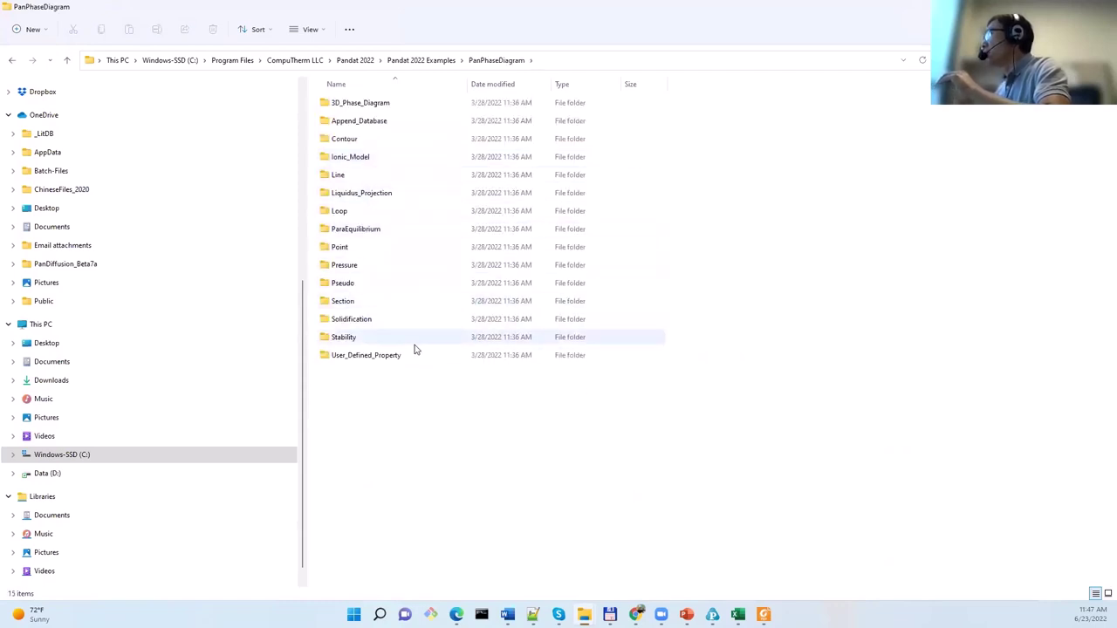
double_click(363, 360)
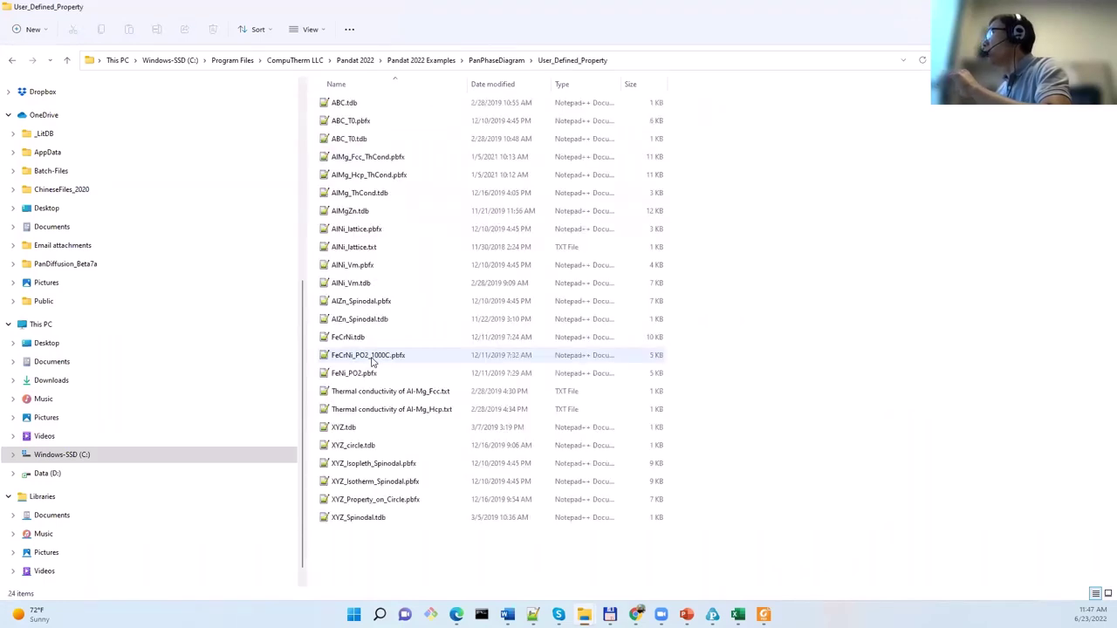
- Highlight in turn the thermal conductivity files AlMg_Hcp_ThCond.pbfx, AlMg_Fcc_ThCond.pbfx and AlMg_ThCond.tdb
left_click(378, 179)
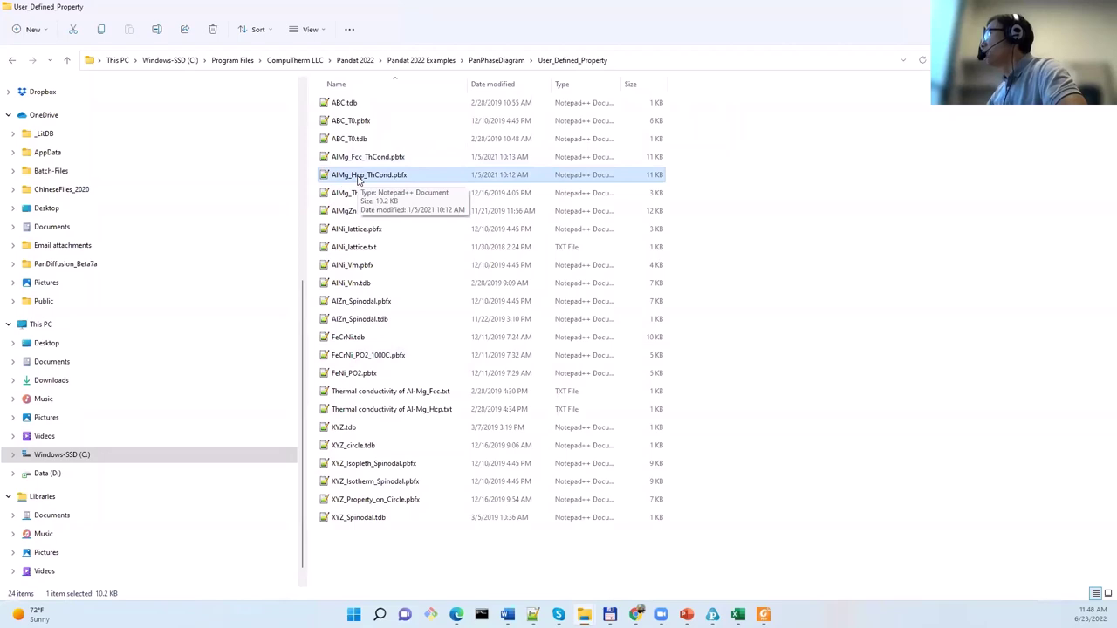
left_click(353, 161)
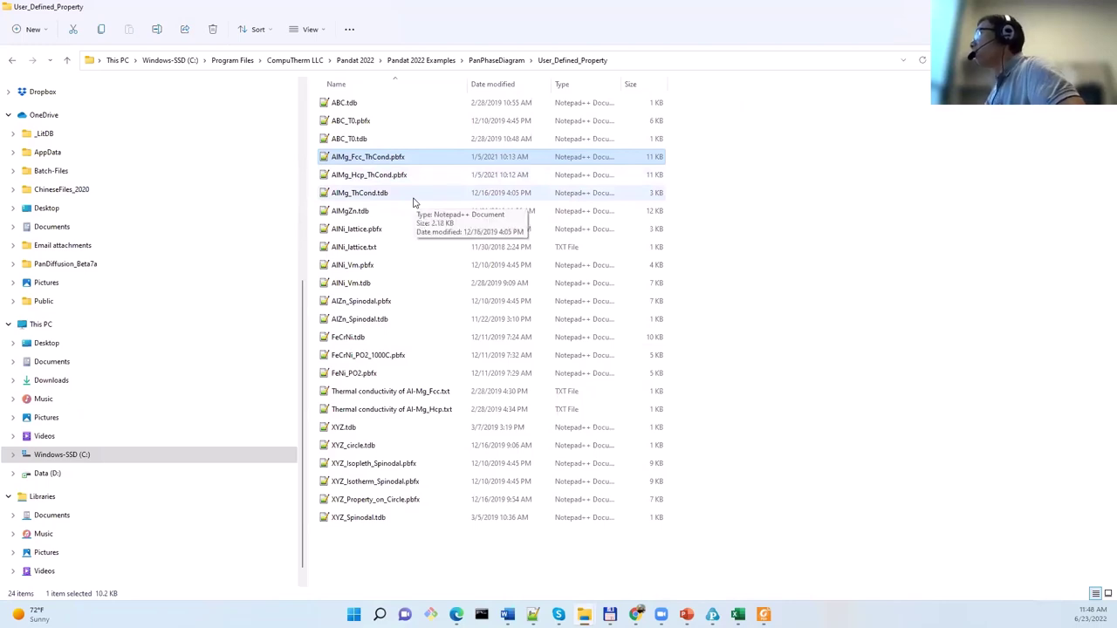
left_click(370, 200)
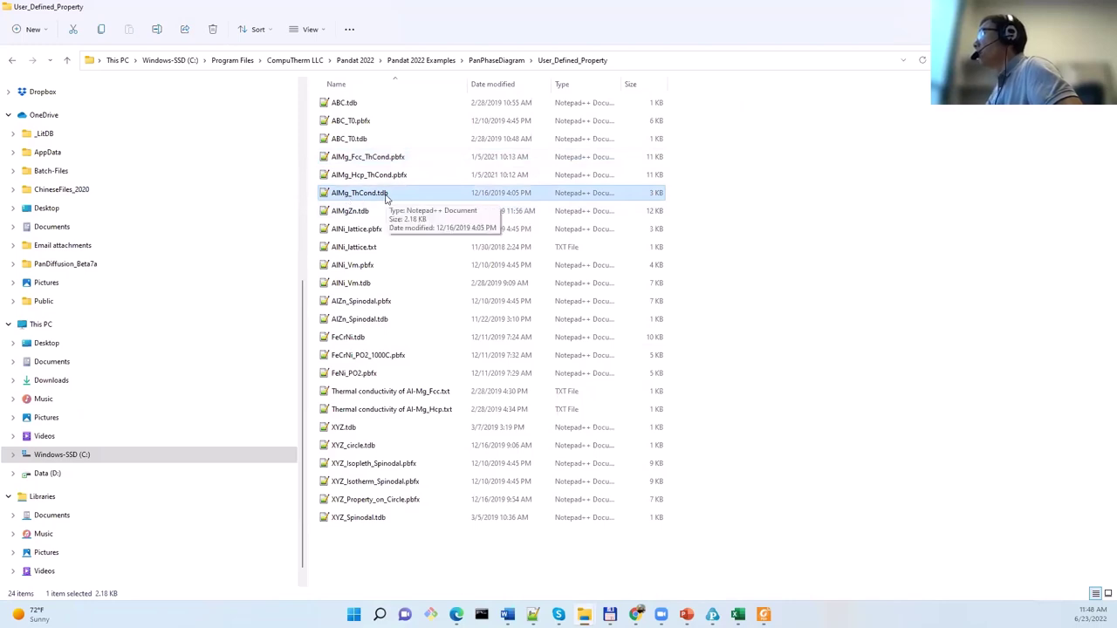
- Switch to Pandat and browse for a file to open, using the User_Defined_Property folder's path copied from the file explorer
left_click(636, 614)
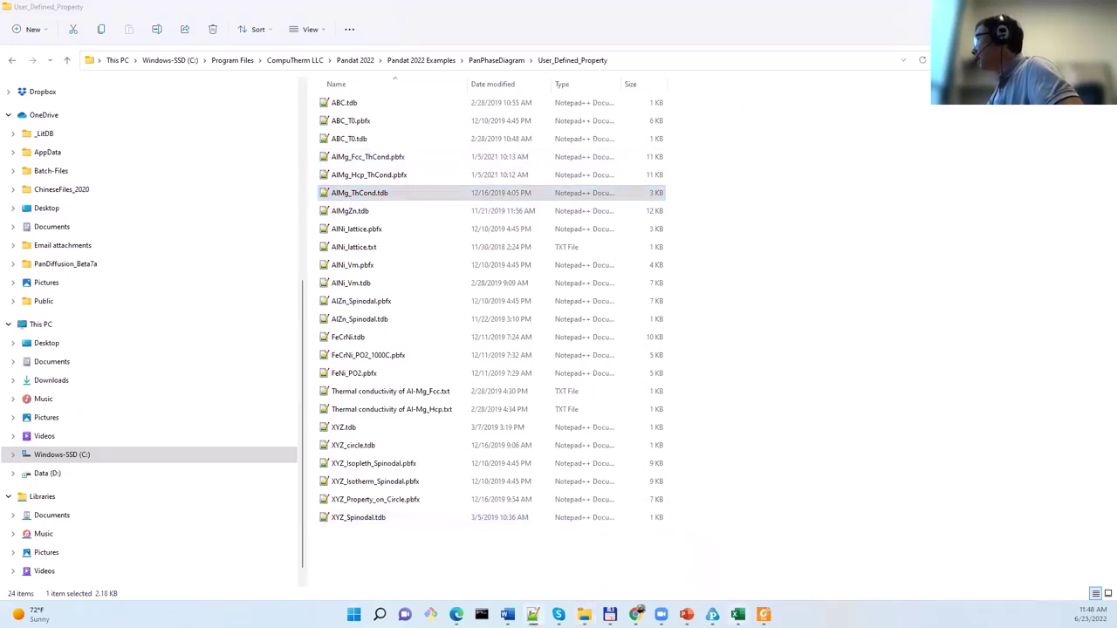
left_click(744, 569)
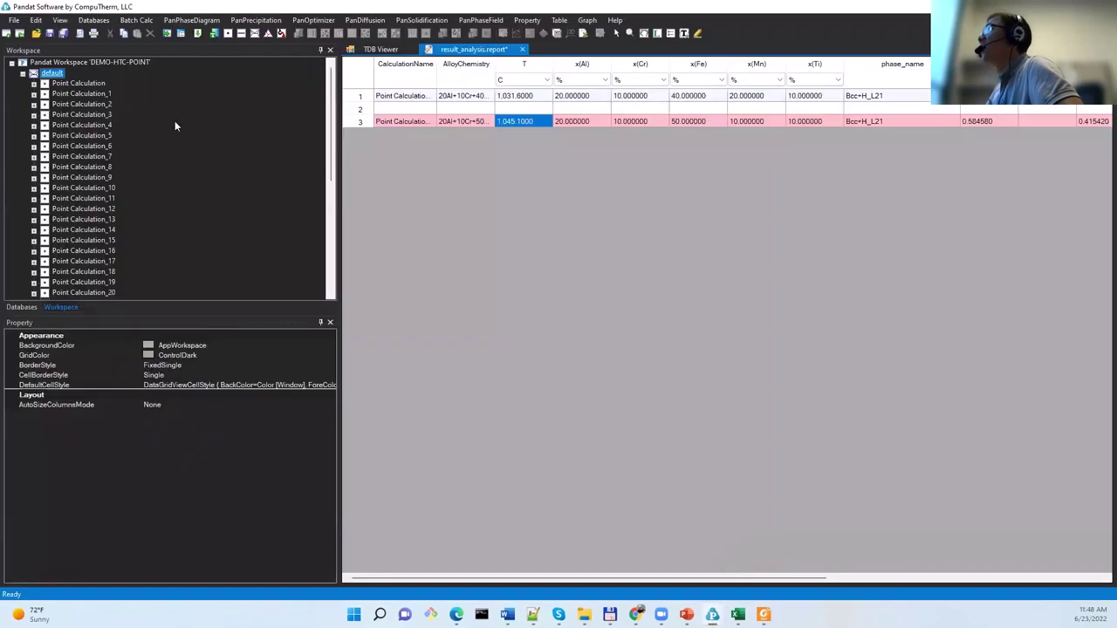
left_click(38, 35)
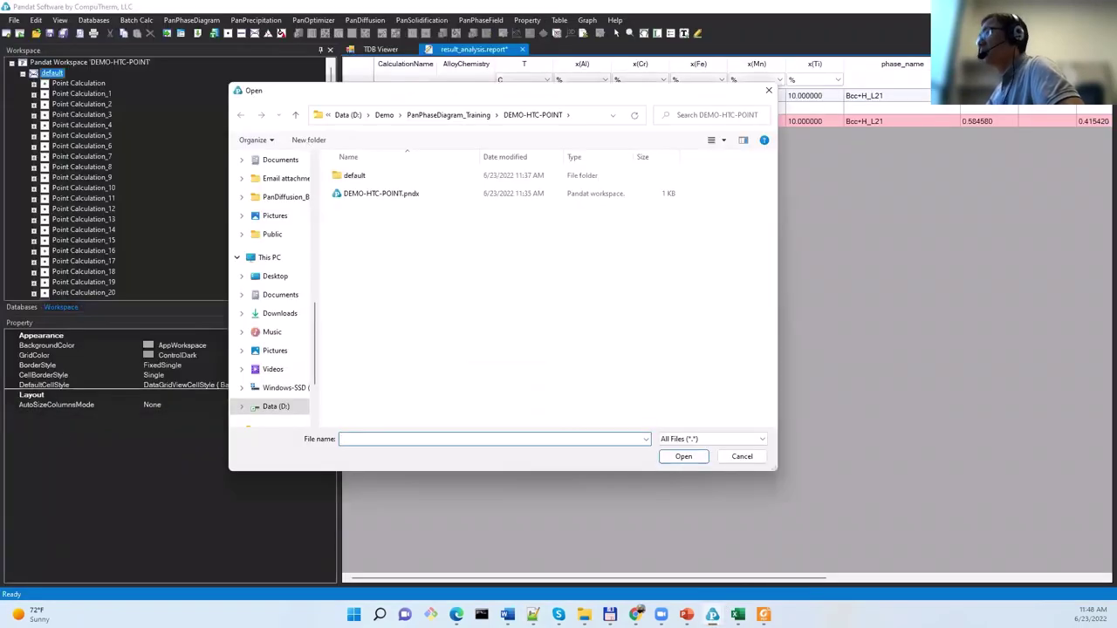
left_click(584, 615)
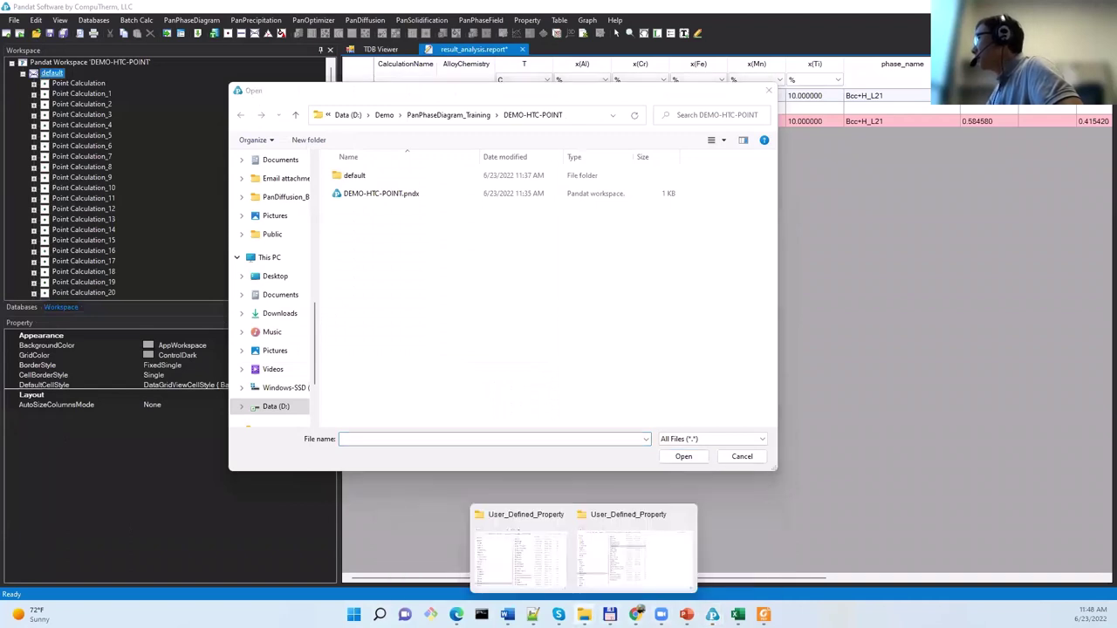
left_click(616, 579)
left_click(623, 63)
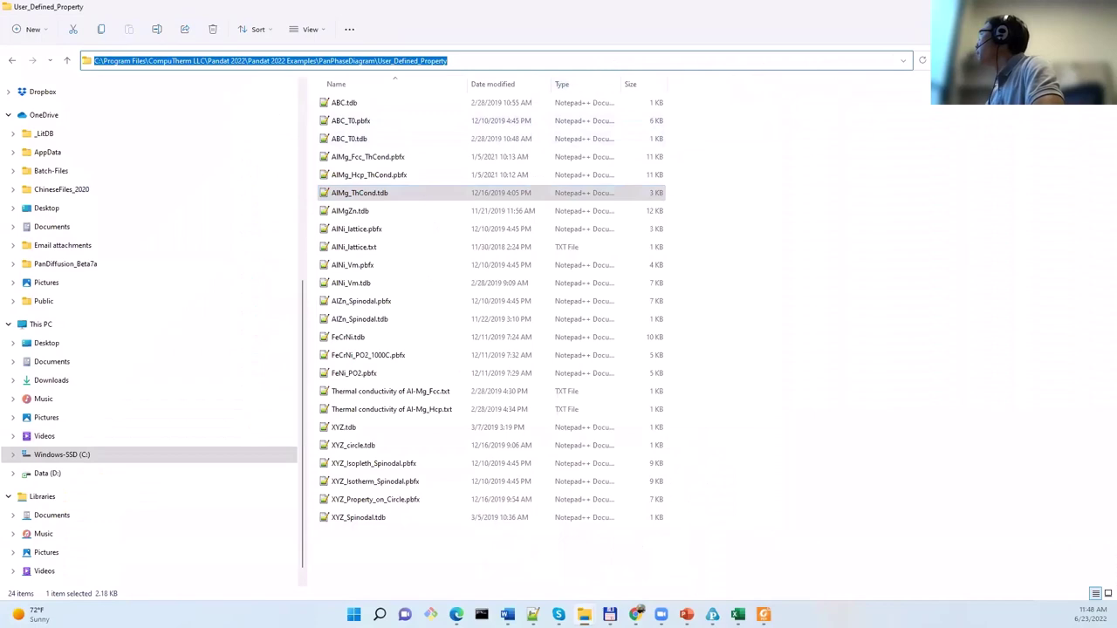
key("alt+Tab")
left_click(577, 116)
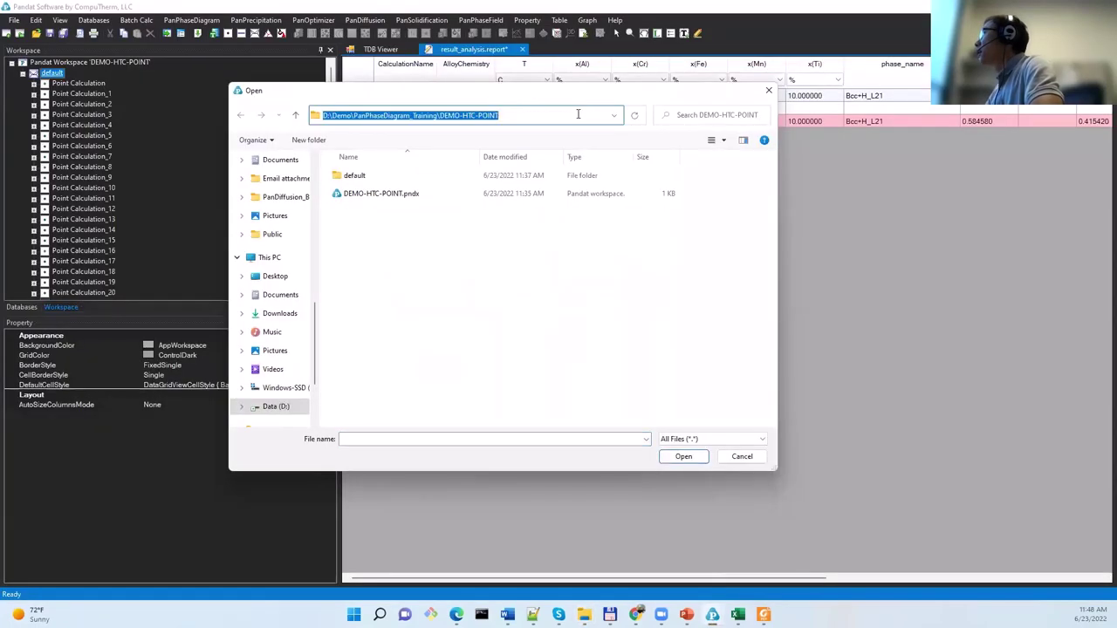
key("ctrl+v")
key("Return")
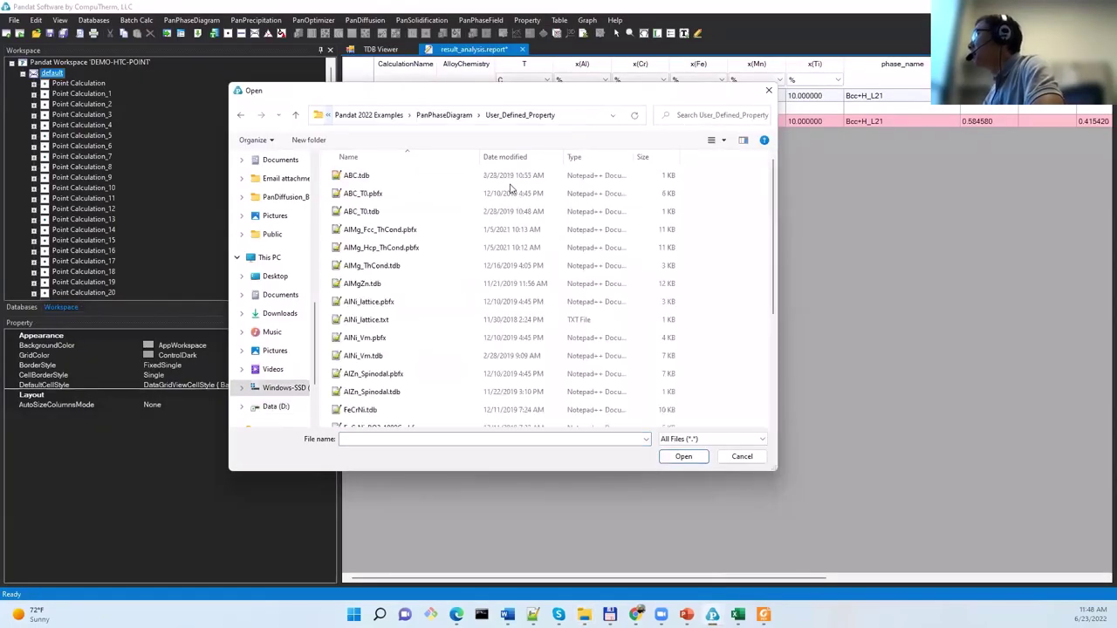
- Open AlMg_ThCond.tdb and examine its Al-Mg thermal conductivity functions and parameters in enlarged text
left_click(396, 267)
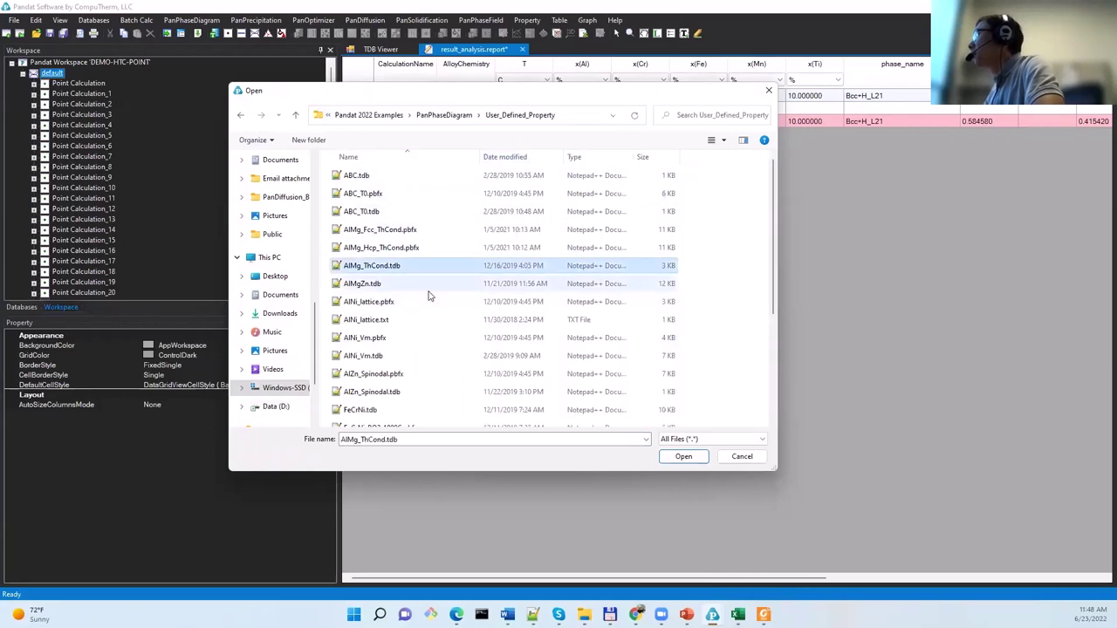
left_click(683, 457)
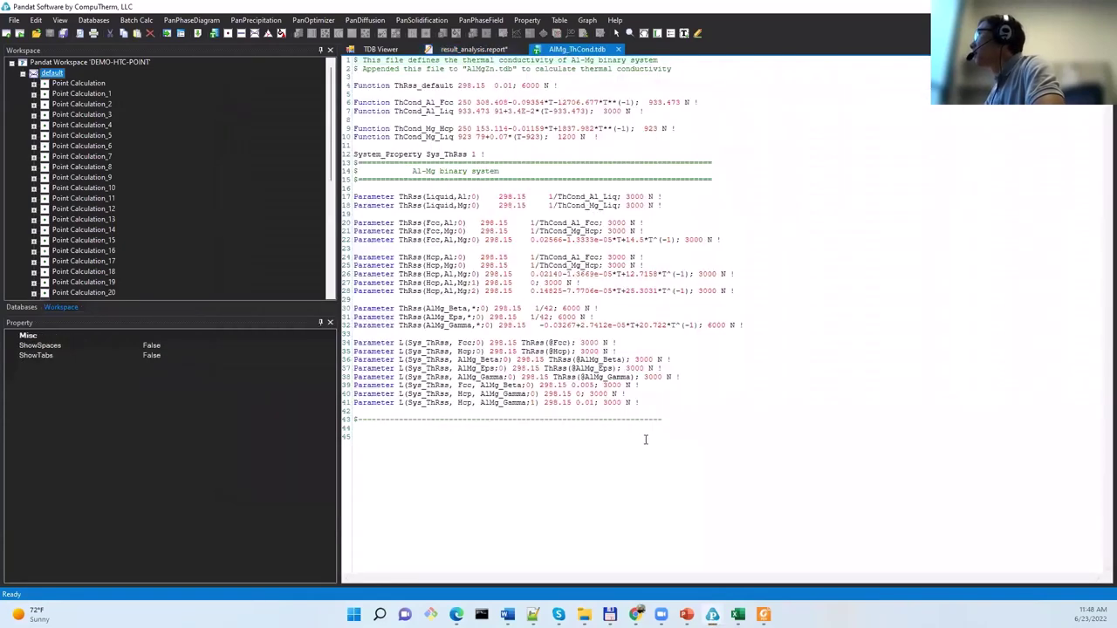
scroll(639, 274, "up", 3)
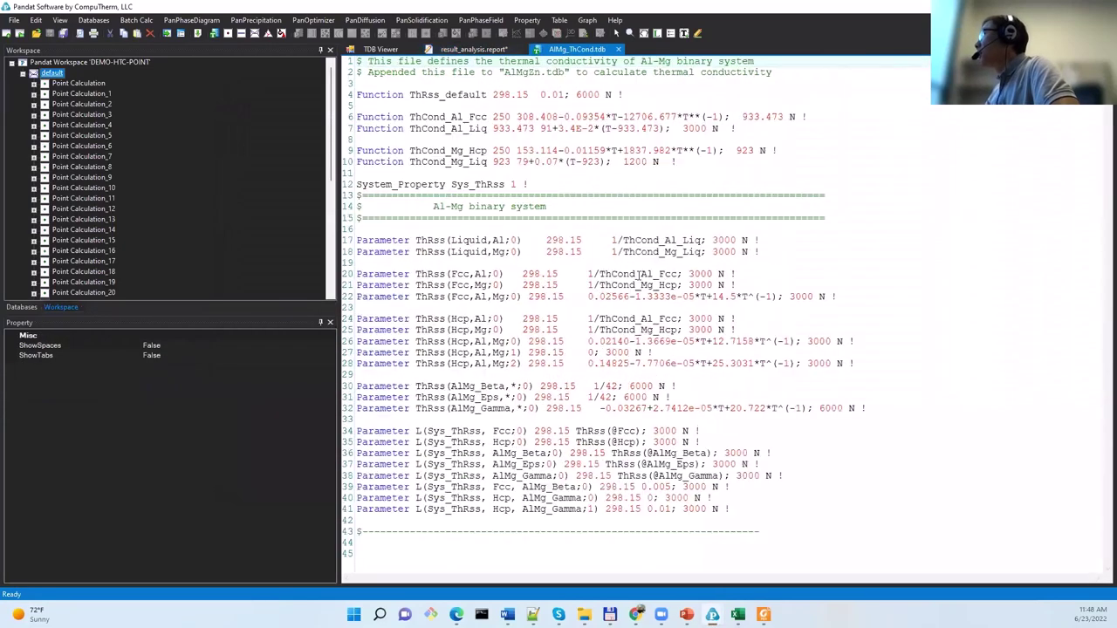
scroll(616, 217, "up", 1)
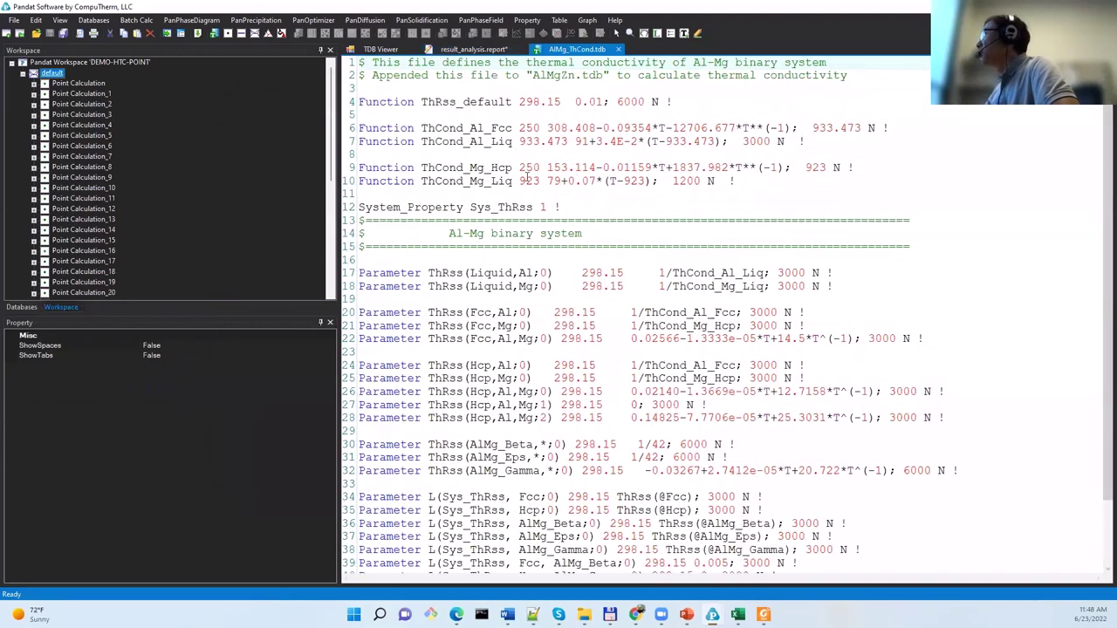
scroll(527, 178, "down", 2)
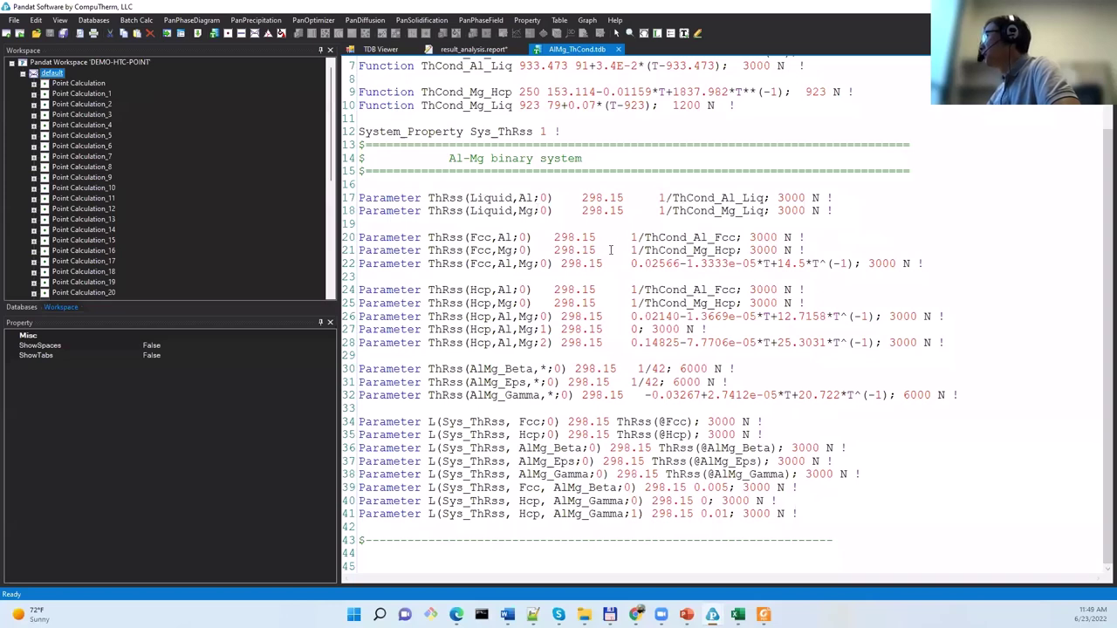
scroll(614, 227, "up", 2)
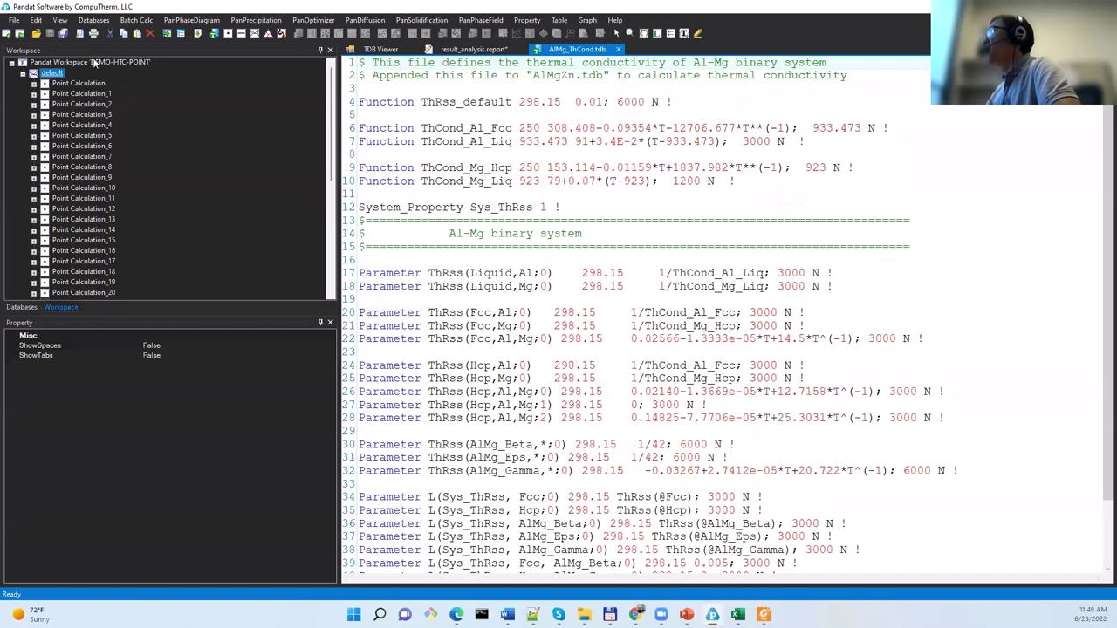
- Open AlMg_Hcp_ThCond.pbfx and view the start of its line calculation definition in enlarged text
left_click(36, 34)
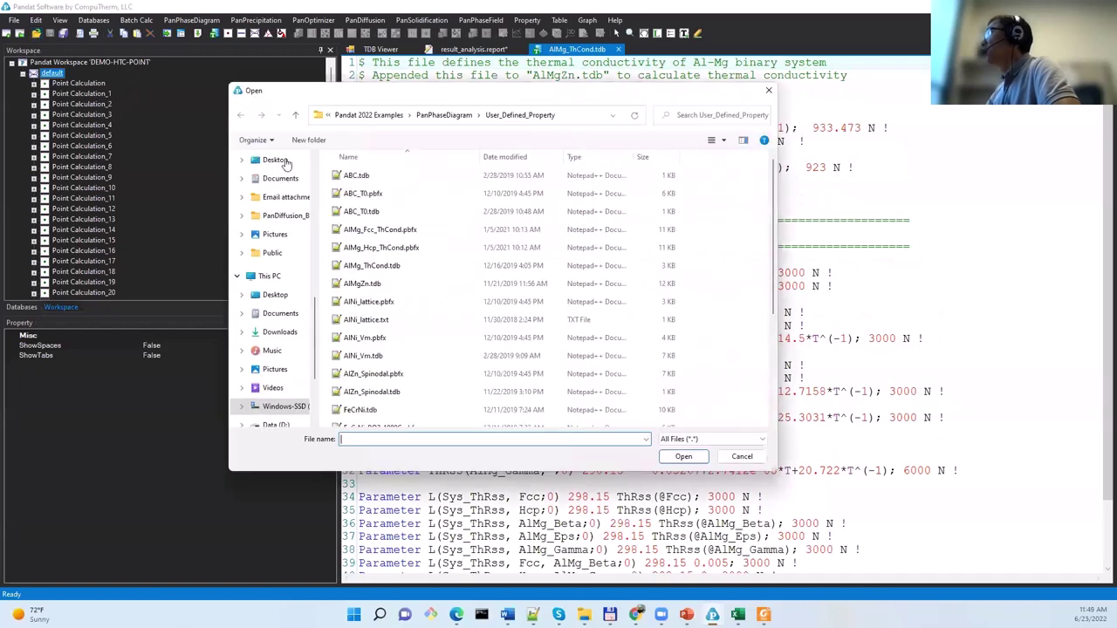
left_click(403, 250)
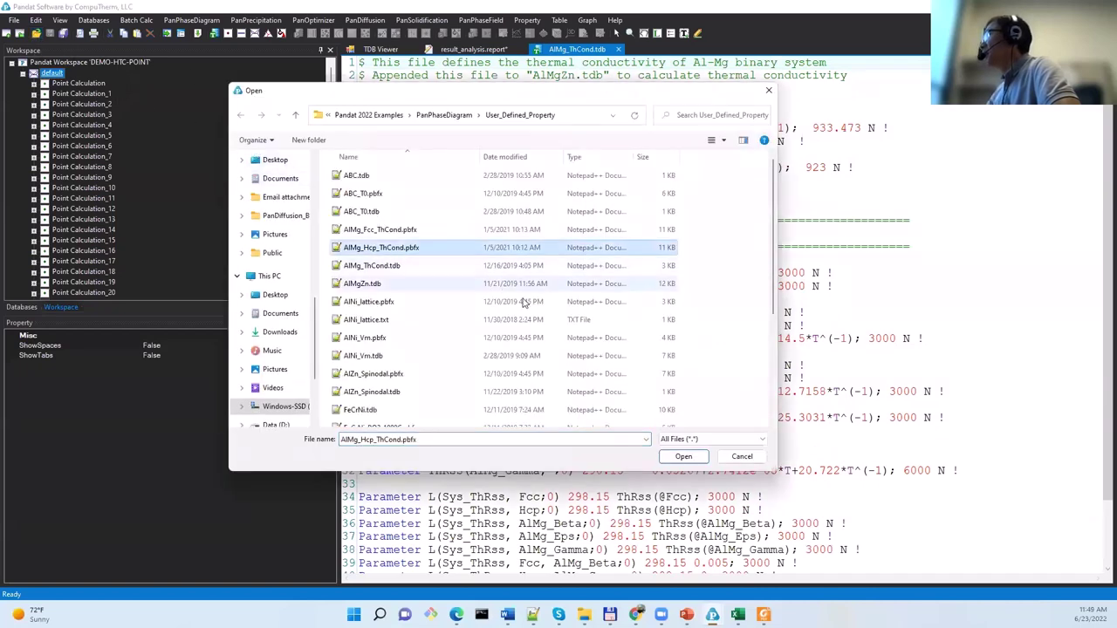
left_click(683, 457)
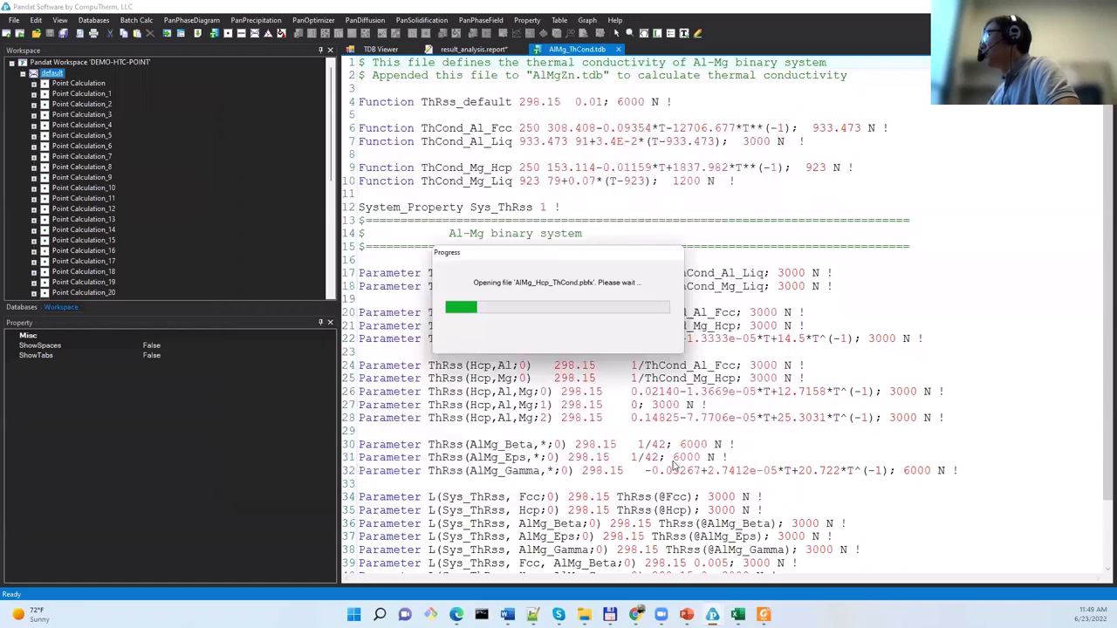
scroll(607, 207, "up", 4)
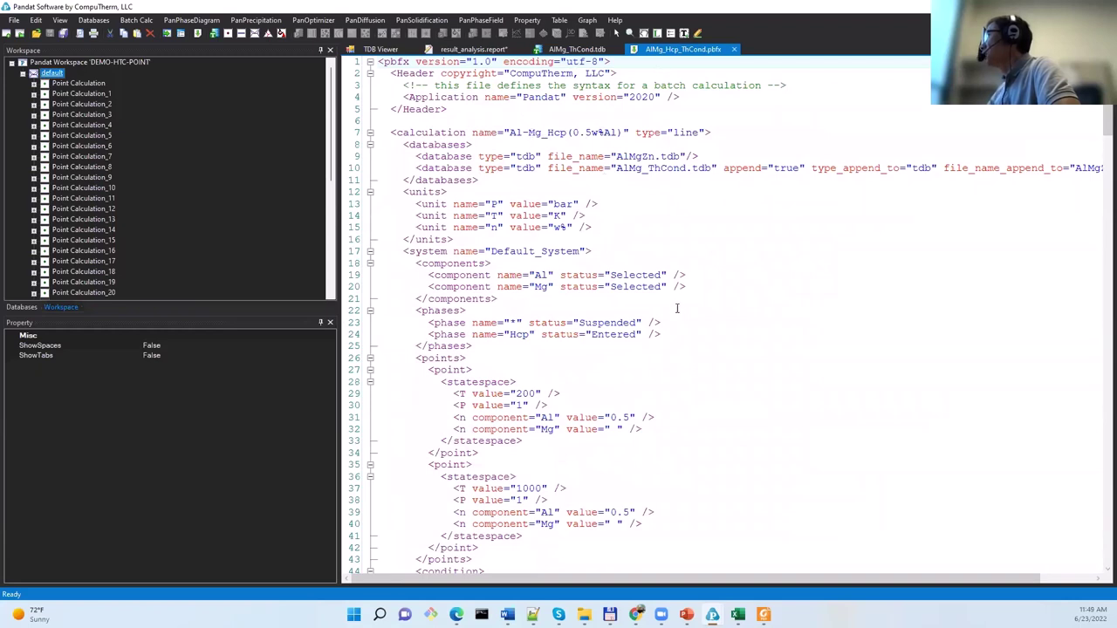
left_click(675, 131)
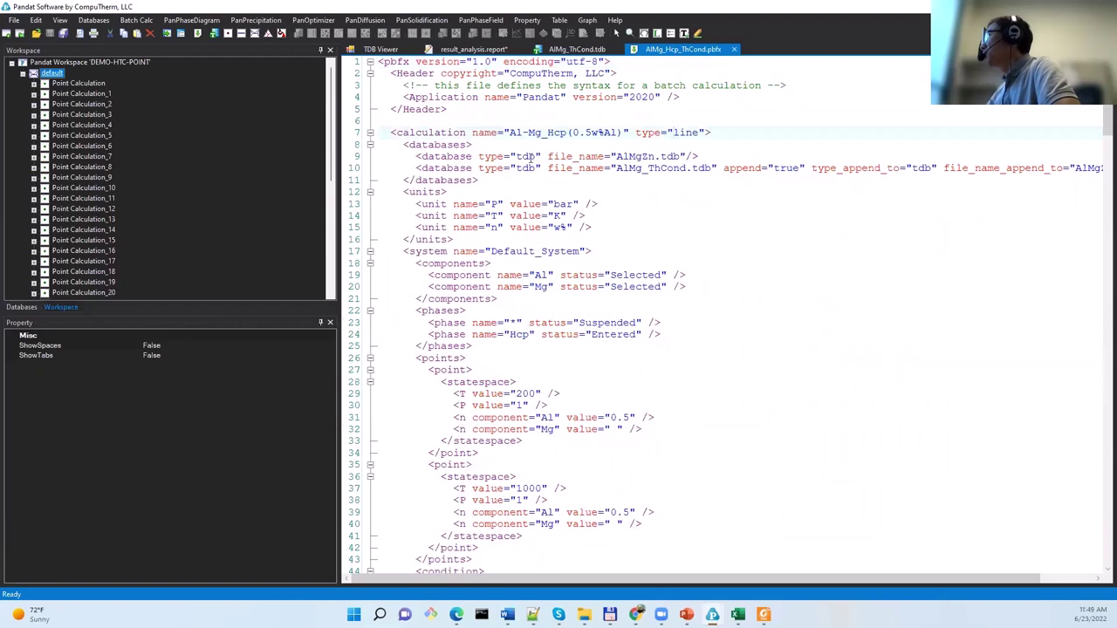
- Run AlMg_Hcp_ThCond.pbfx as a batch calculation from the User_Defined_Property folder of the Pandat 2022 Examples
left_click(627, 170)
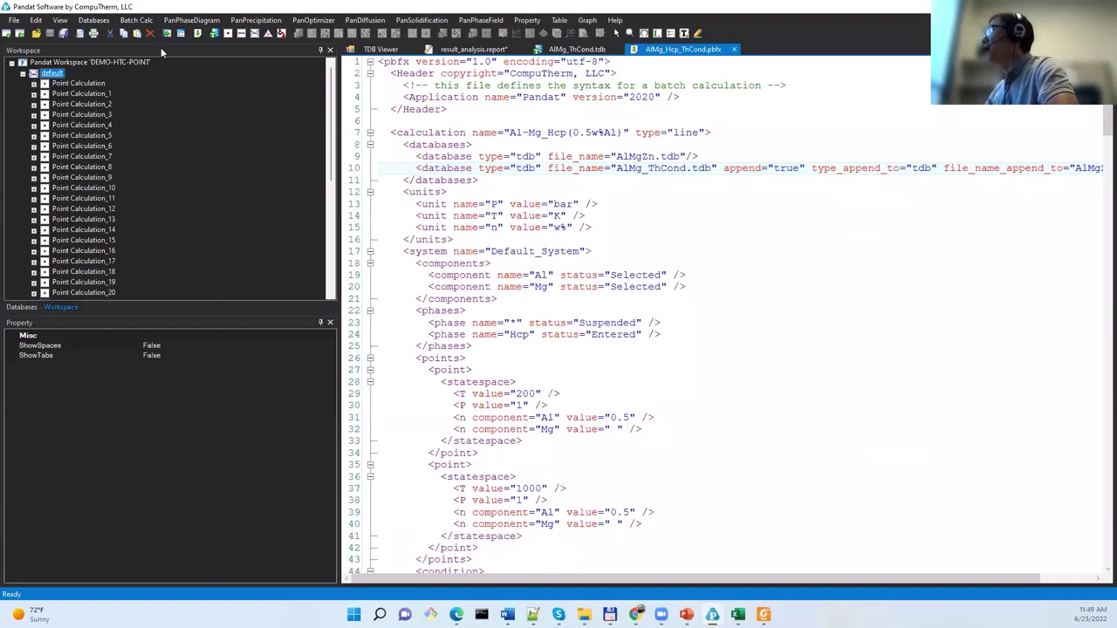
left_click(144, 20)
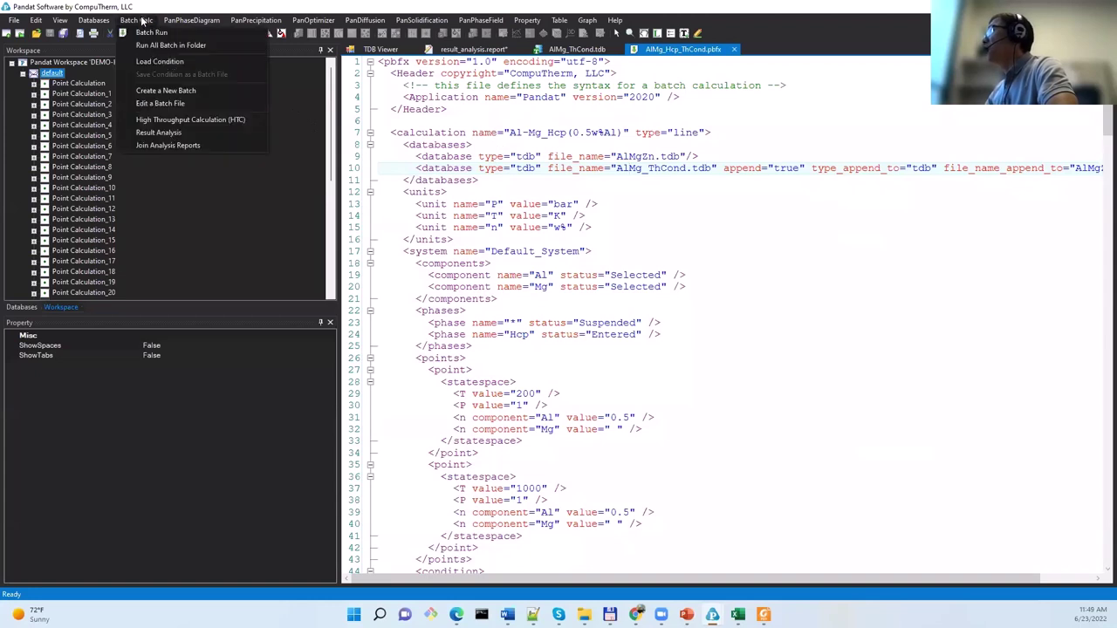
left_click(153, 34)
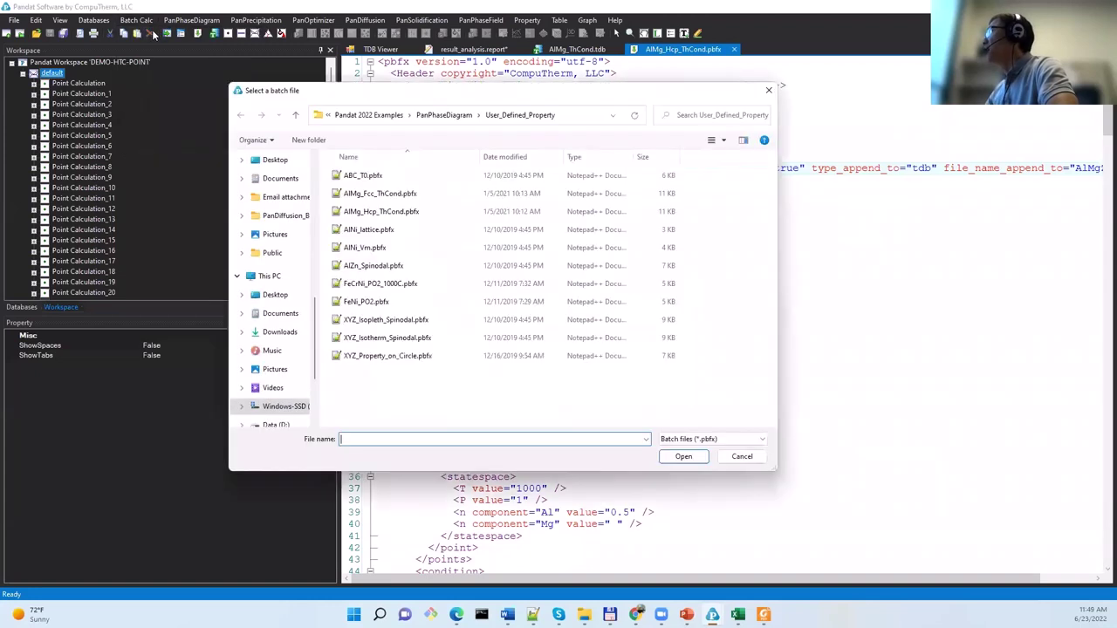
left_click(410, 212)
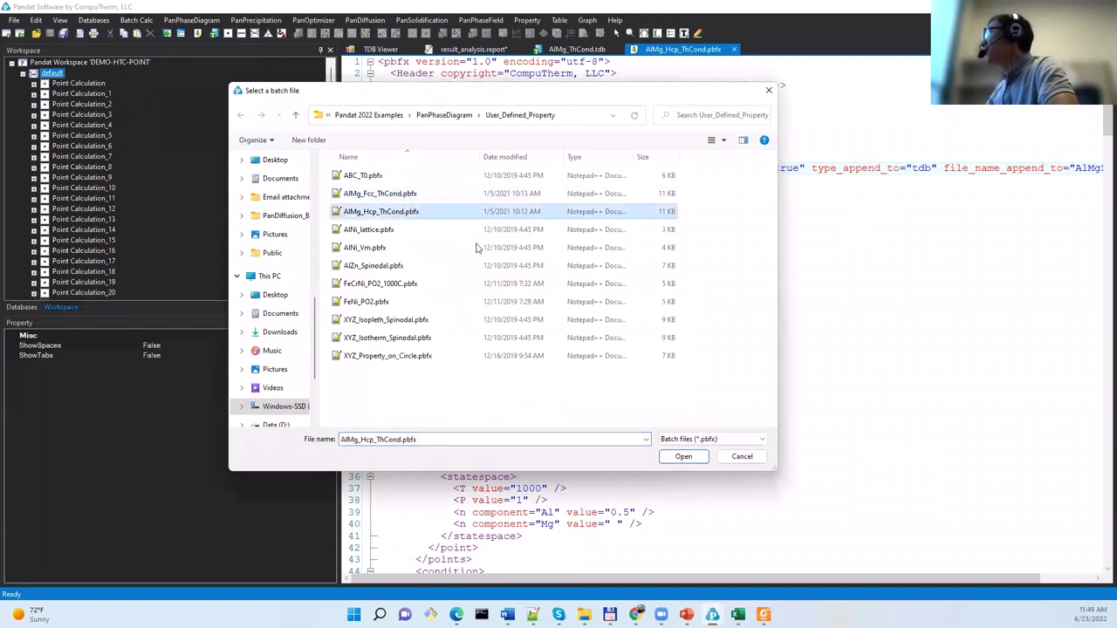
left_click(675, 460)
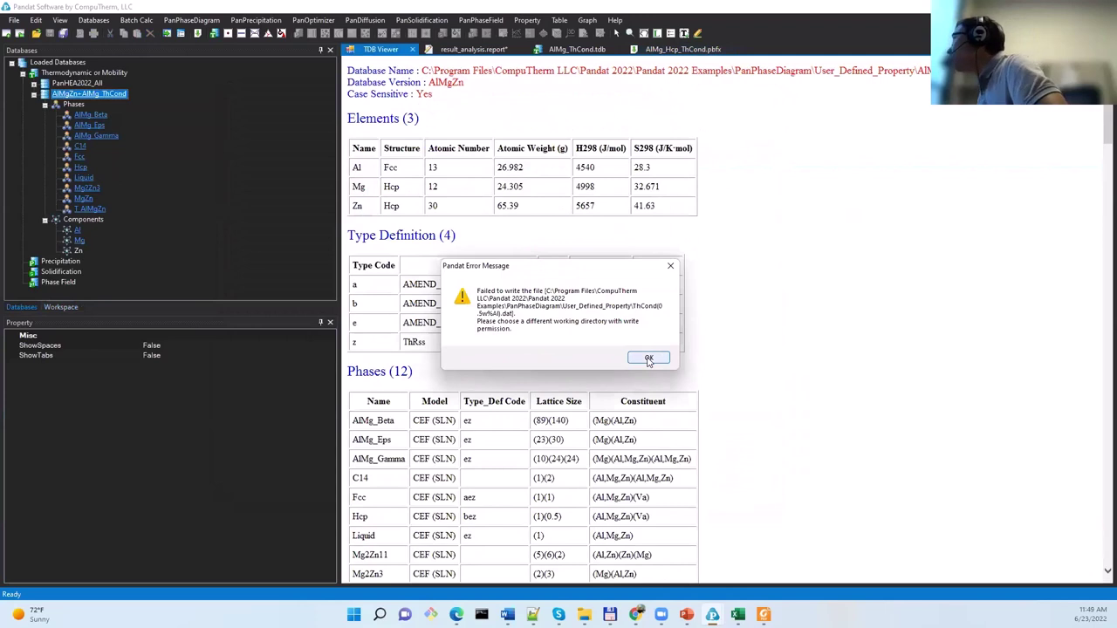
left_click(649, 358)
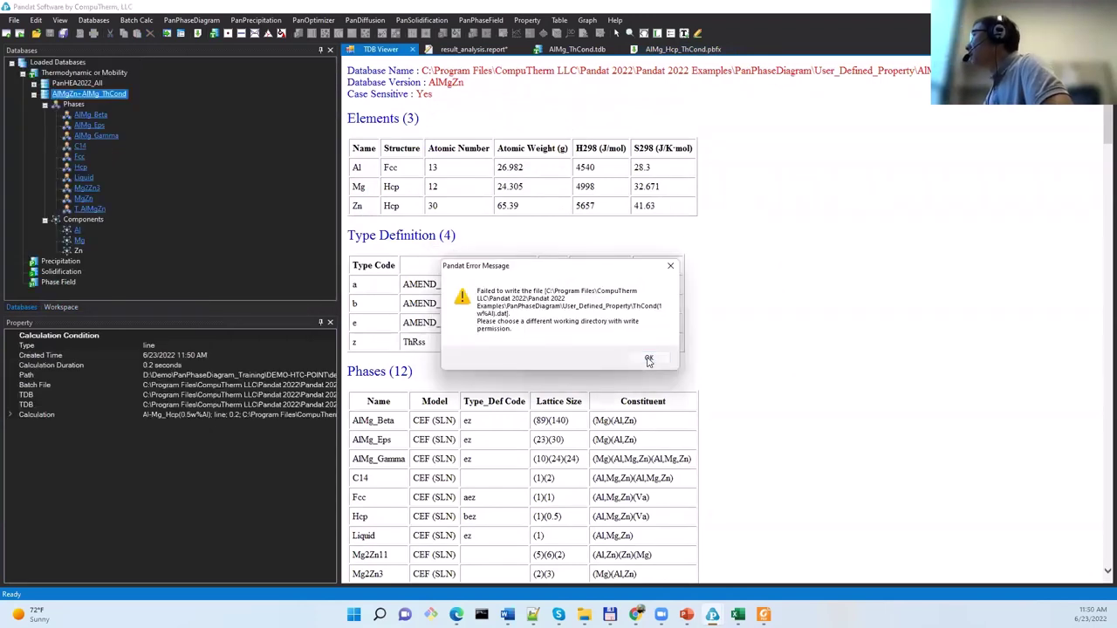
left_click(648, 359)
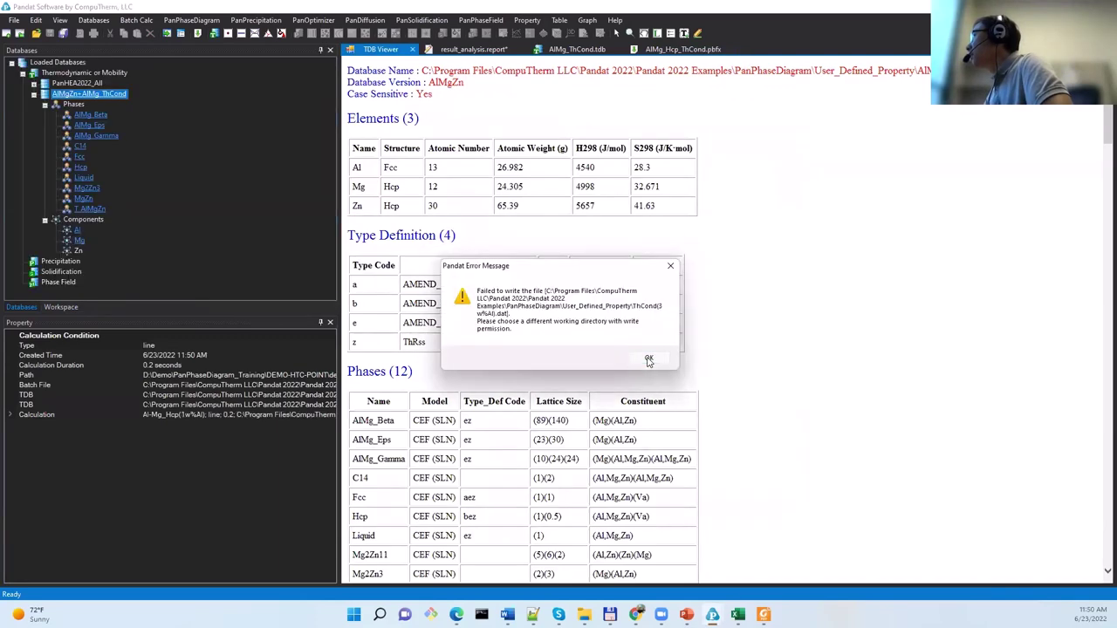
left_click(648, 359)
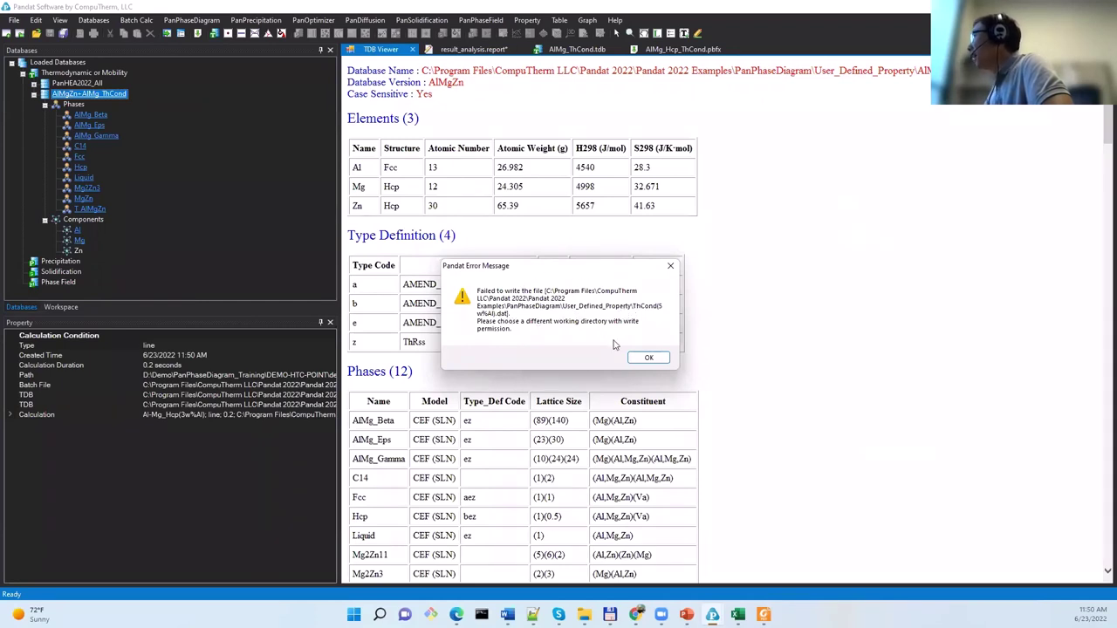
left_click(647, 358)
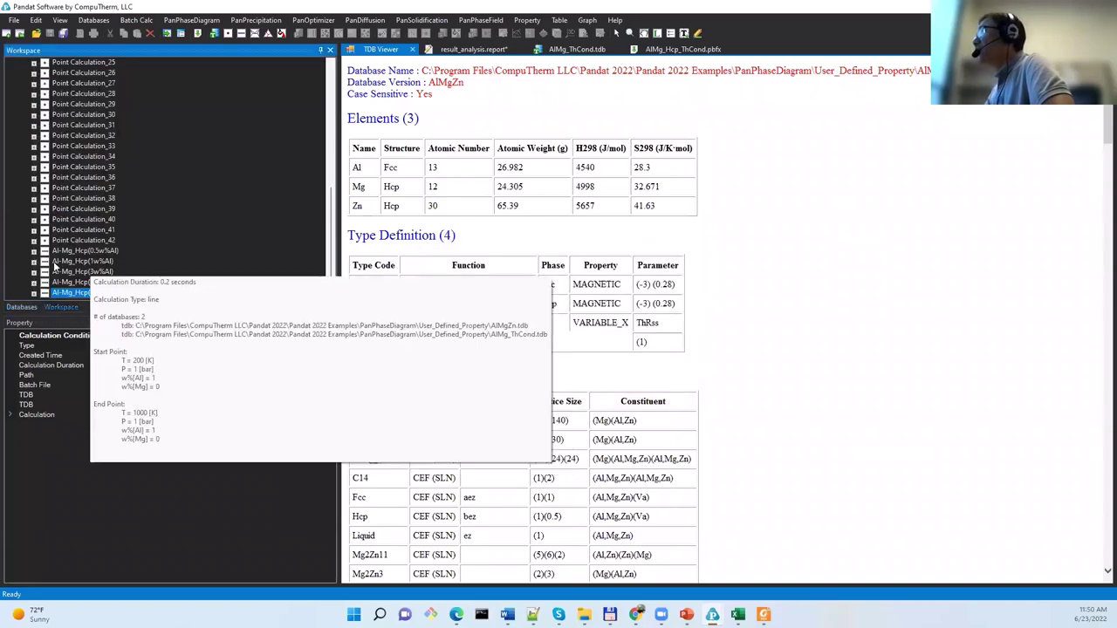
left_click(34, 250)
left_click(53, 262)
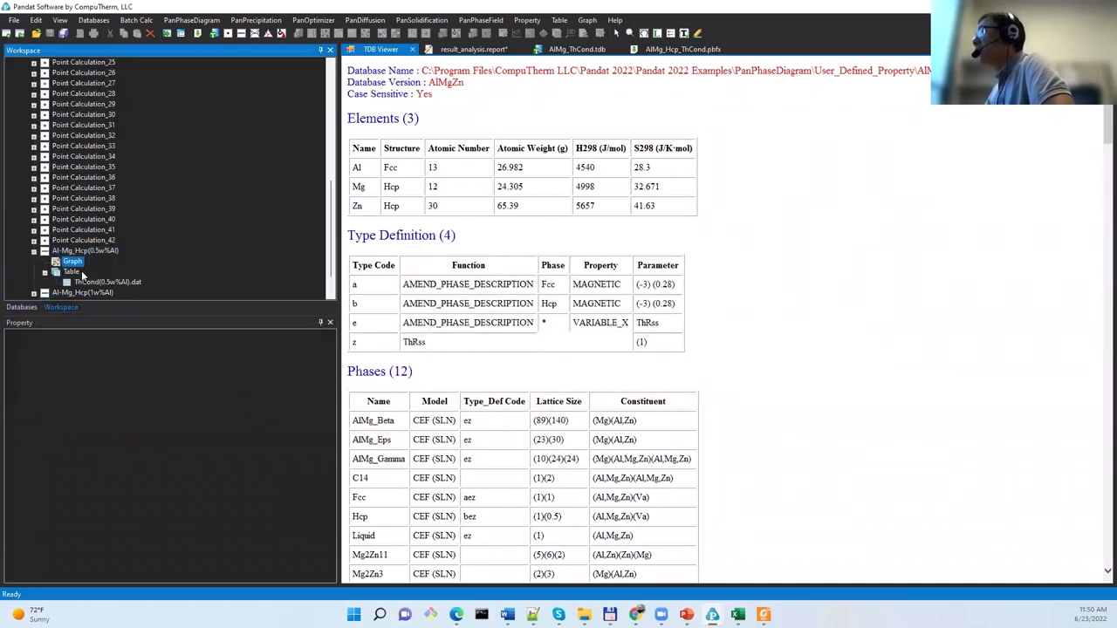
scroll(52, 288, "down", 1)
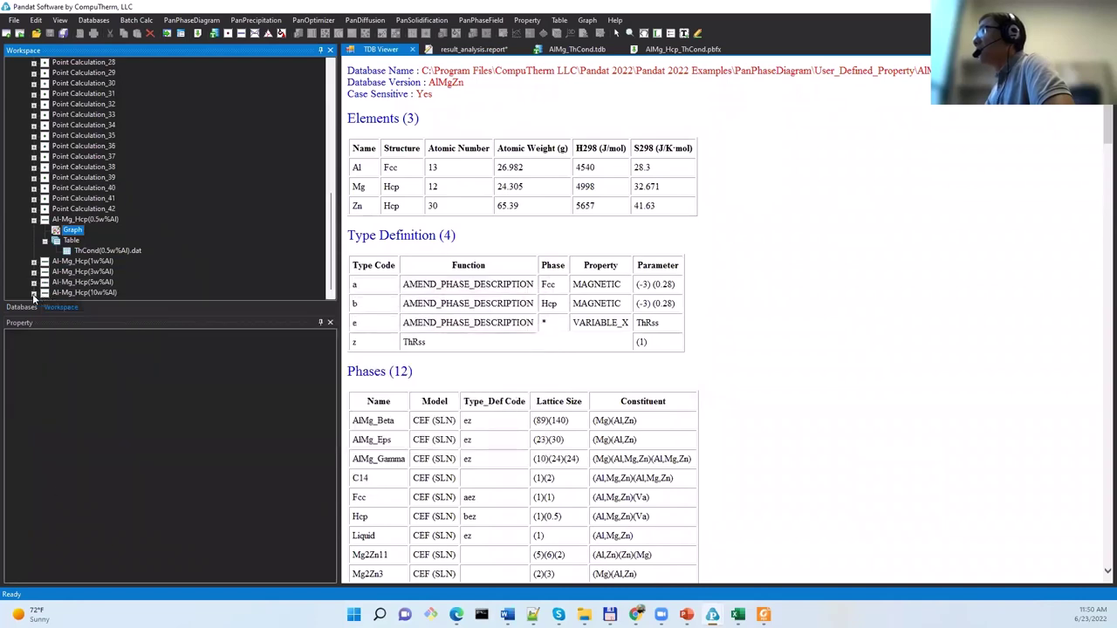
left_click(33, 293)
double_click(82, 261)
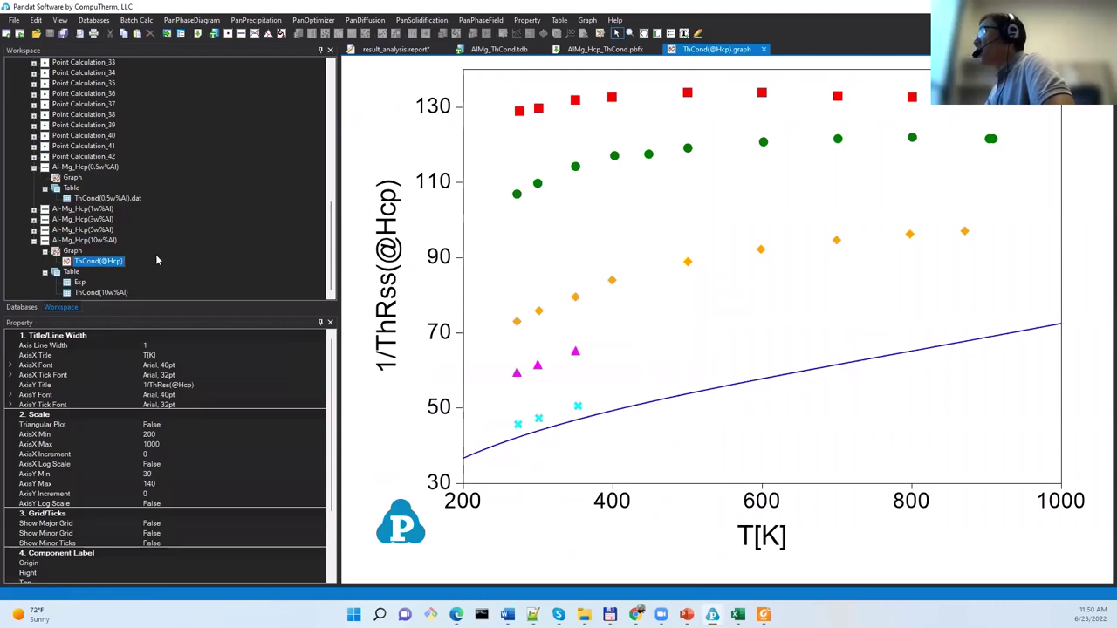
left_click(121, 197)
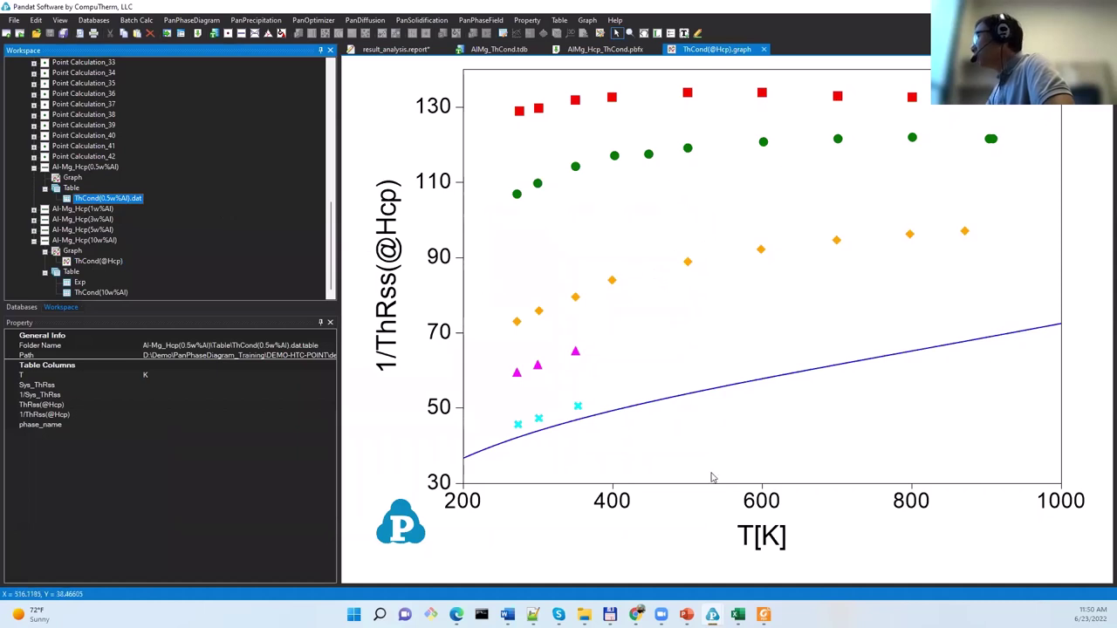
- Switch to File Explorer and copy the User_Defined_Property folder from the PanPhaseDiagram directory of the Pandat 2022 Examples
mouse_move(584, 614)
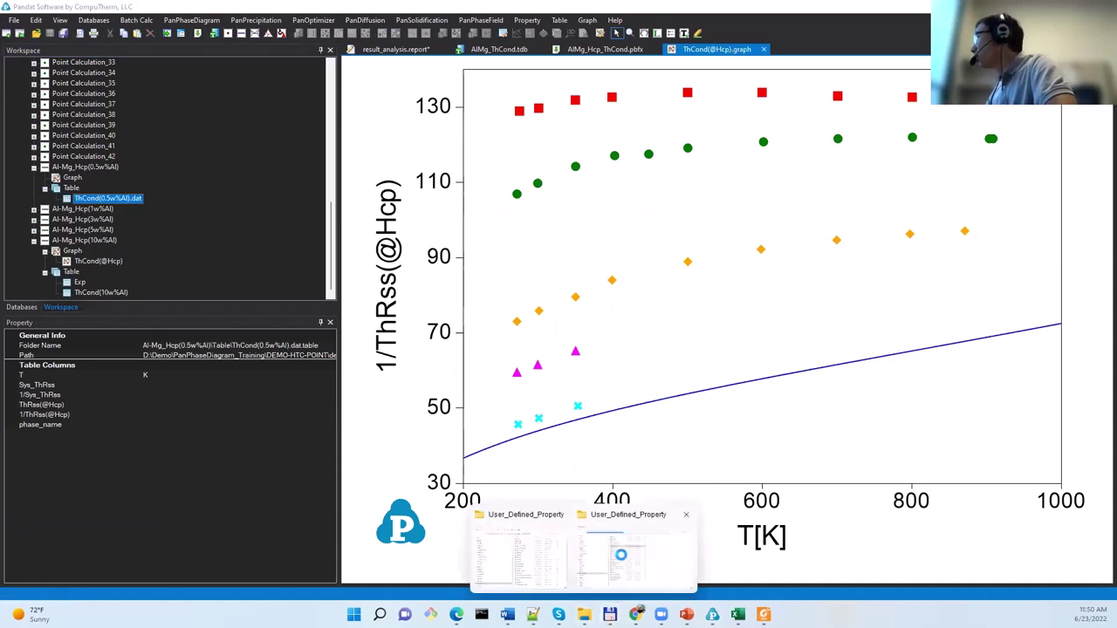
left_click(621, 555)
left_click(501, 60)
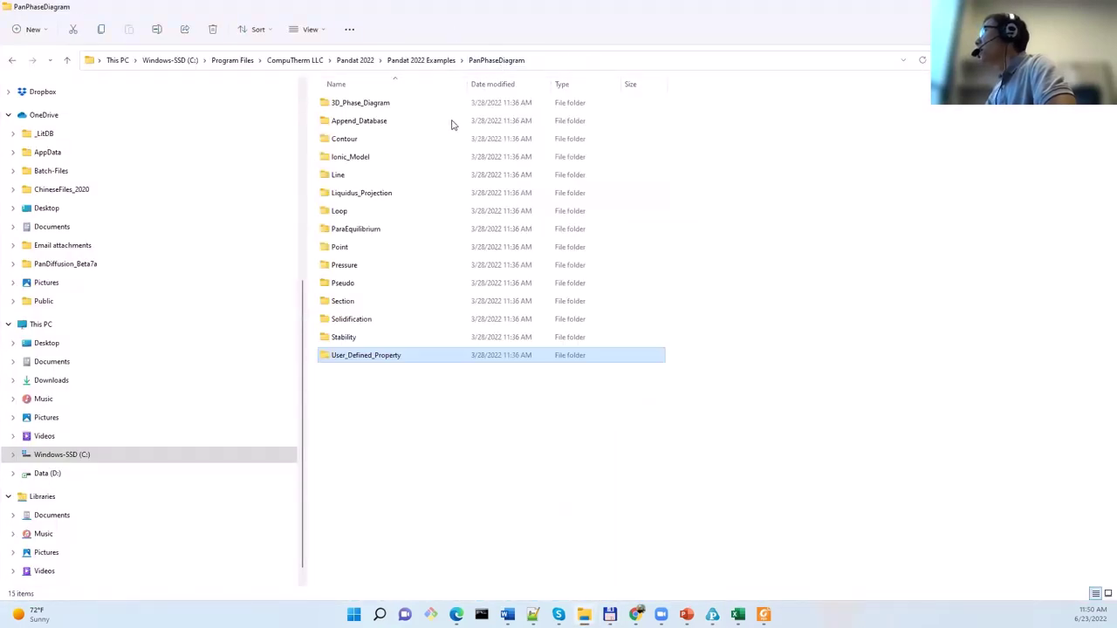
left_click(366, 361)
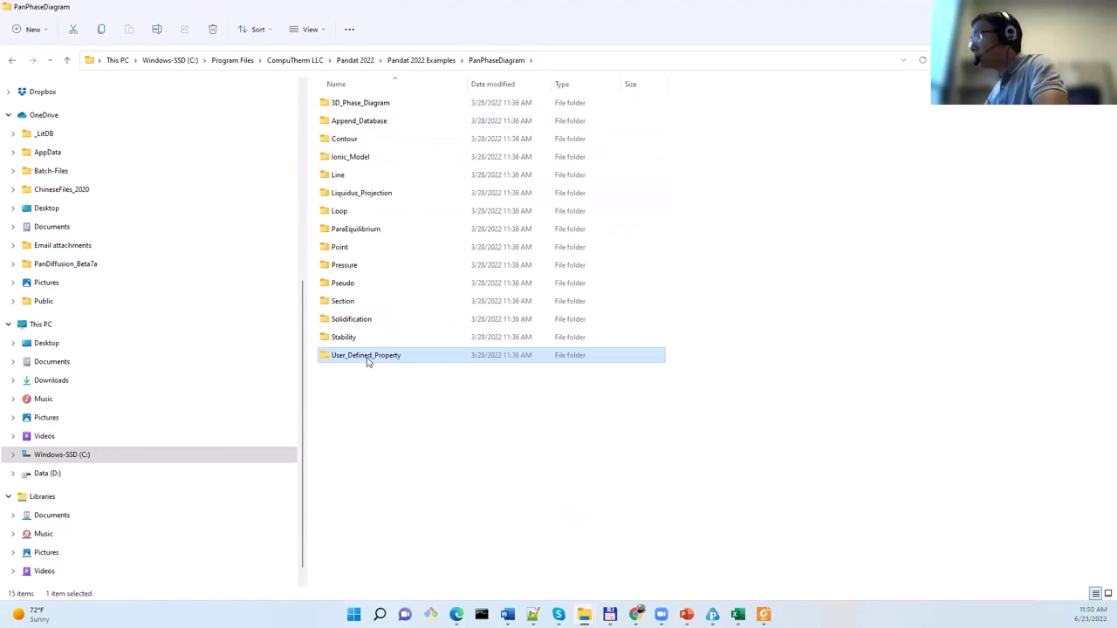
key("F2")
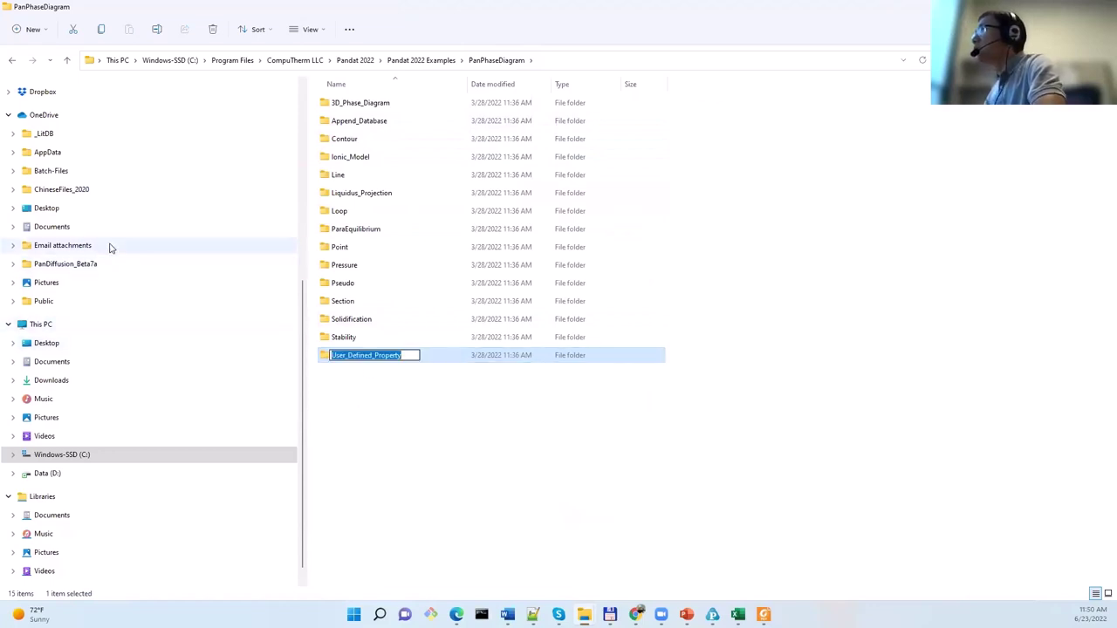
- Paste the User_Defined_Property folder into D:\Demo\PanPhaseDiagram_Training
scroll(110, 248, "down", 1)
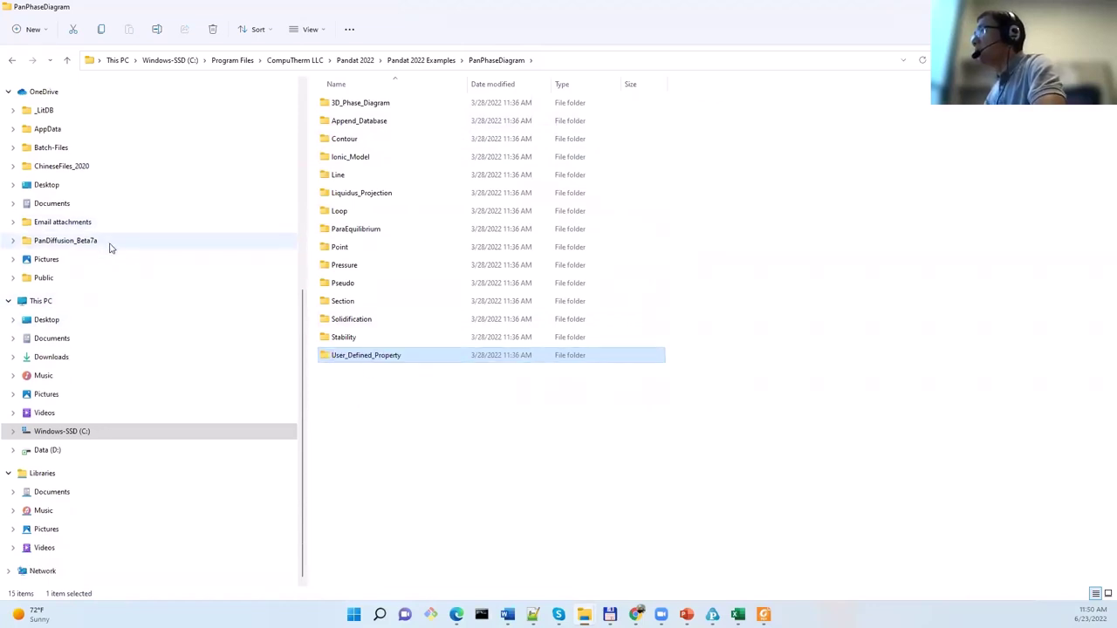
left_click(63, 447)
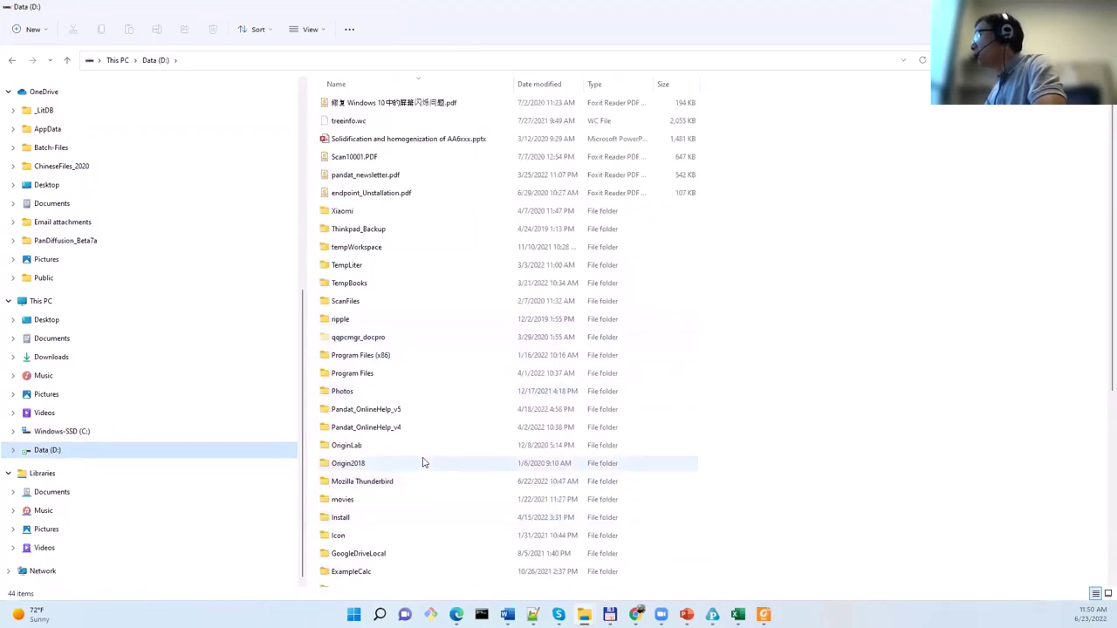
scroll(386, 392, "down", 5)
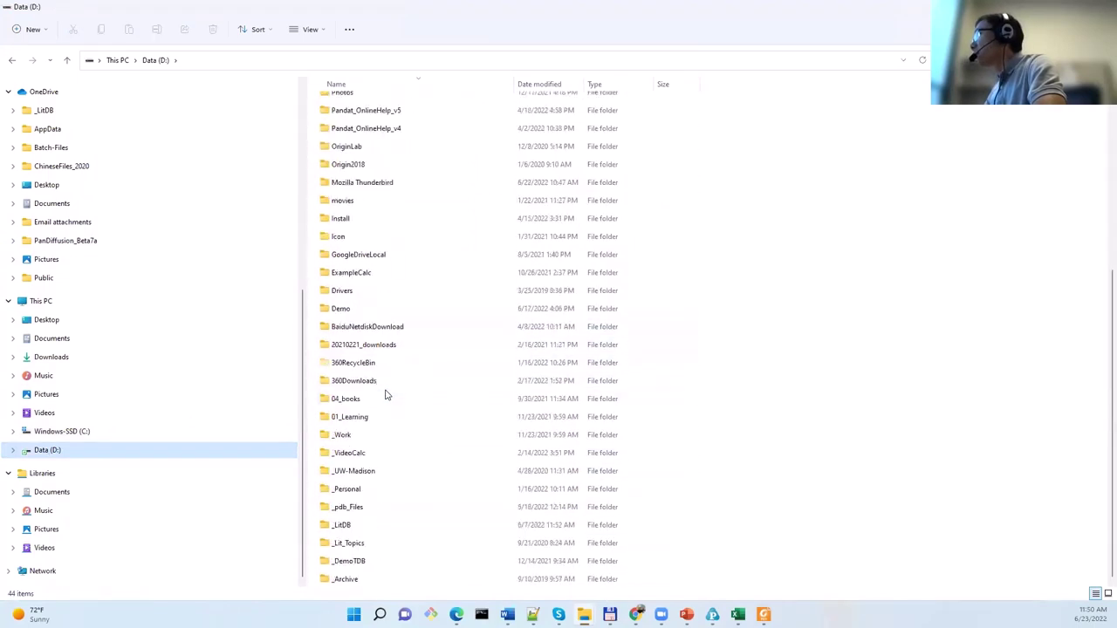
double_click(356, 307)
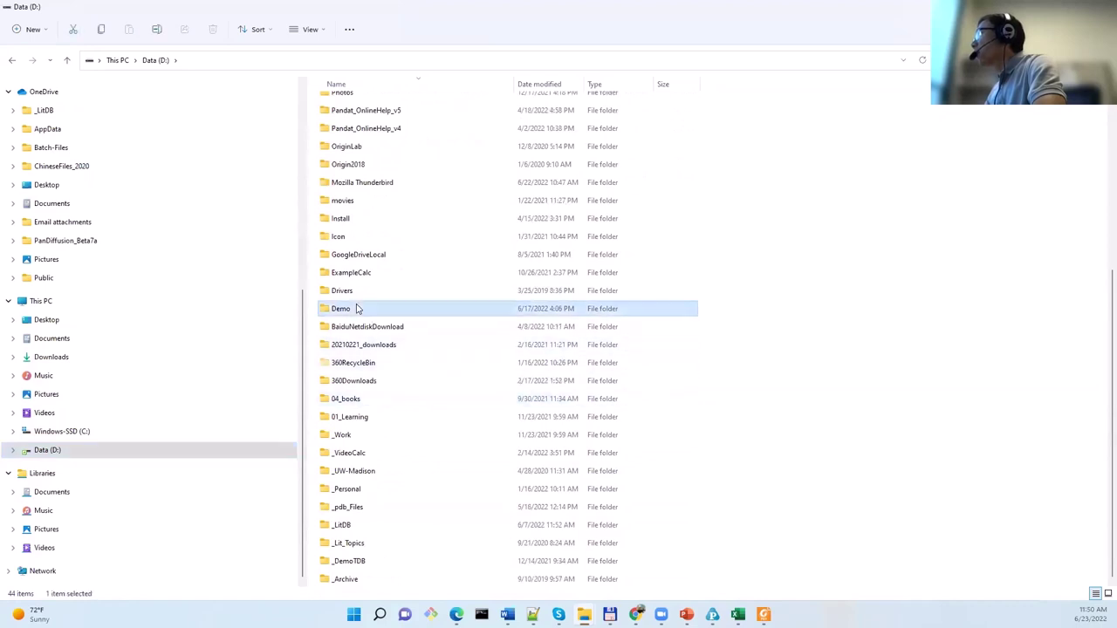
double_click(368, 229)
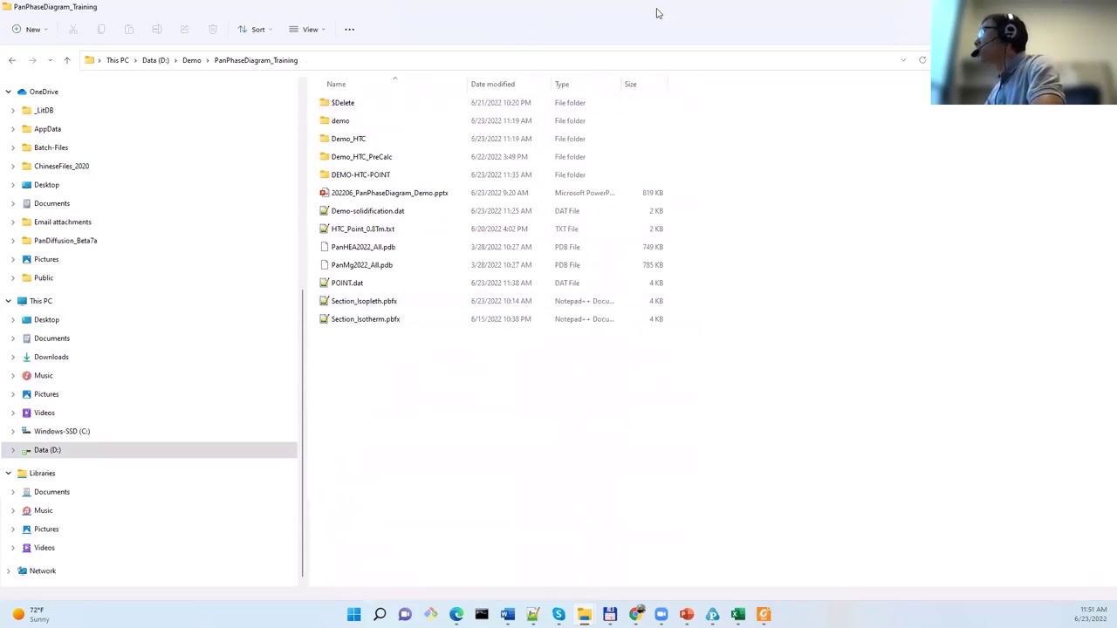
mouse_move(586, 613)
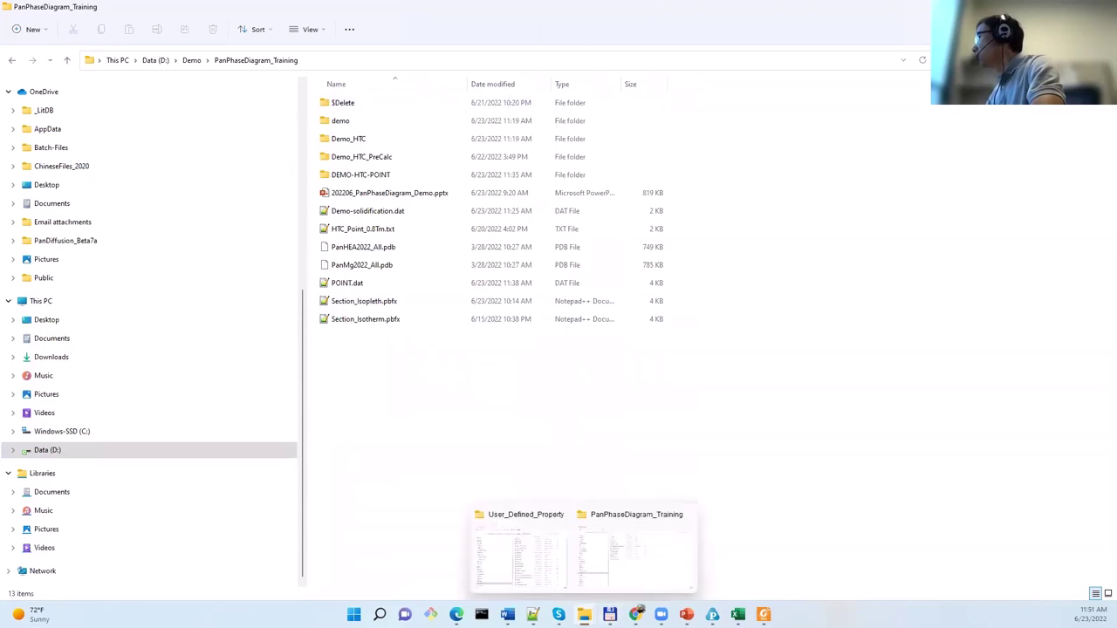
left_click(541, 580)
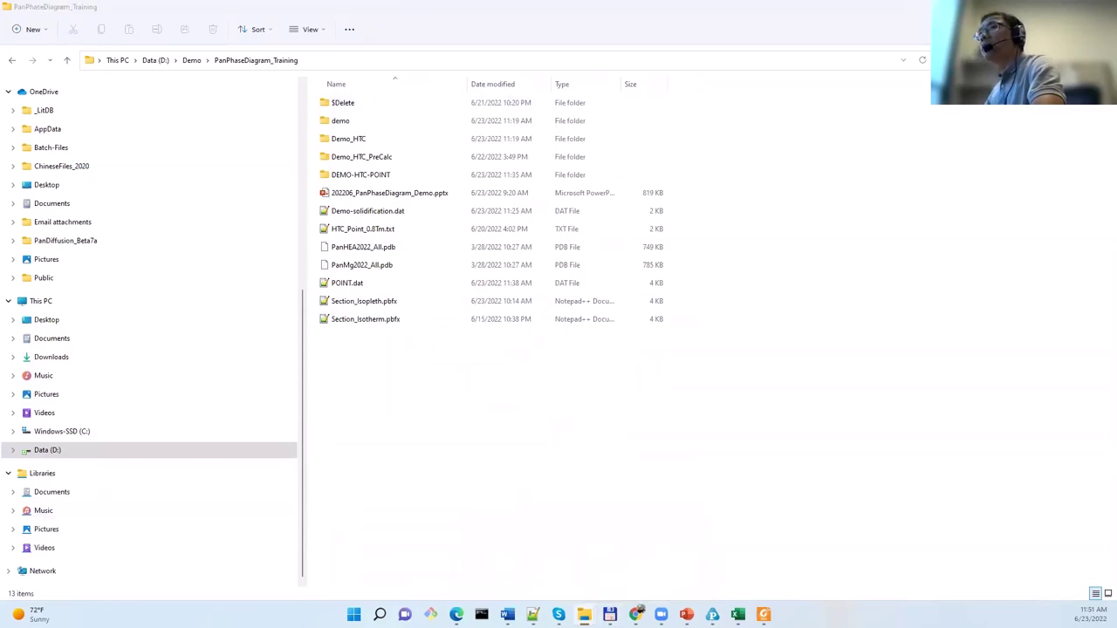
left_click_drag(5, 428, 446, 459)
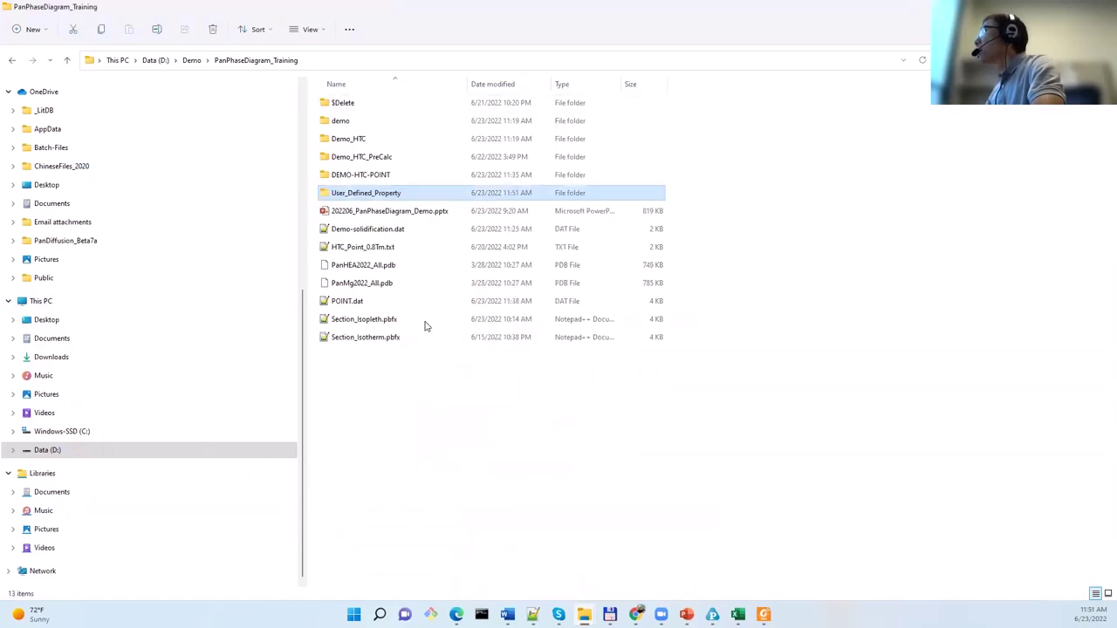
- Open the pasted User_Defined_Property folder and copy its full path
double_click(395, 197)
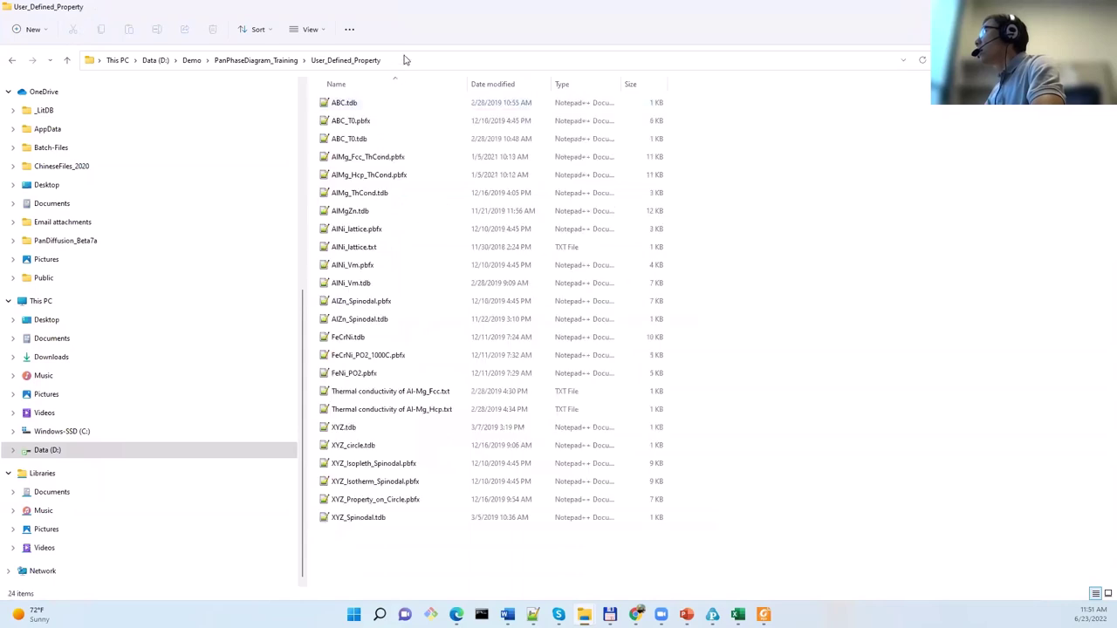
key("alt+d")
key("ctrl+c")
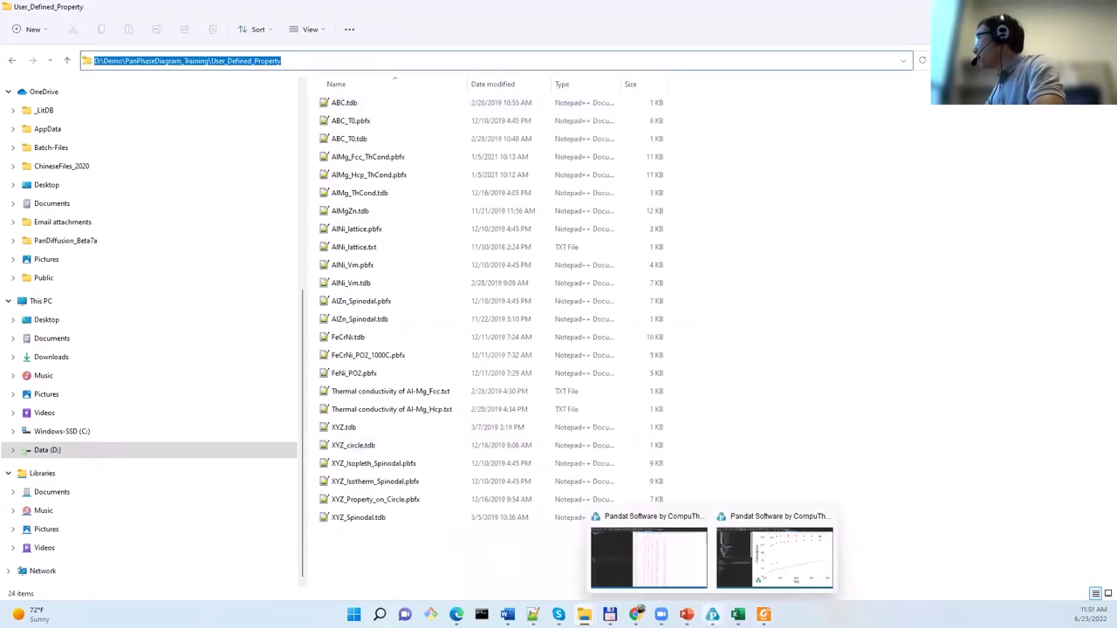
- Switch to Pandat and batch-run AlMg_Hcp_ThCond.pbfx from D:\Demo\PanPhaseDiagram_Training\User_Defined_Property, using the copied folder path
left_click(750, 560)
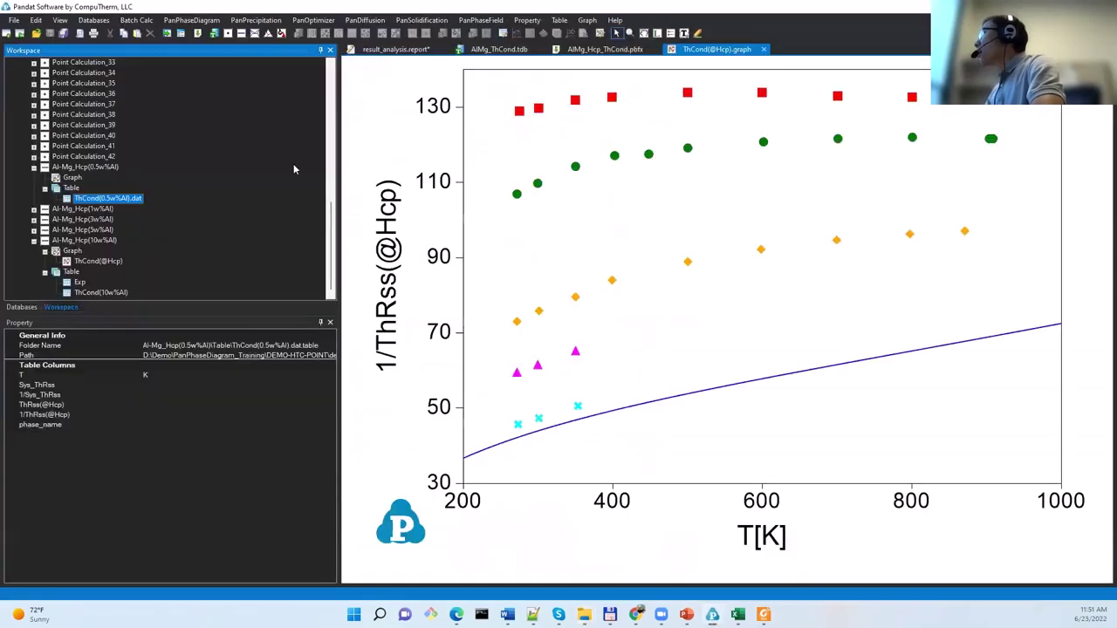
left_click(197, 33)
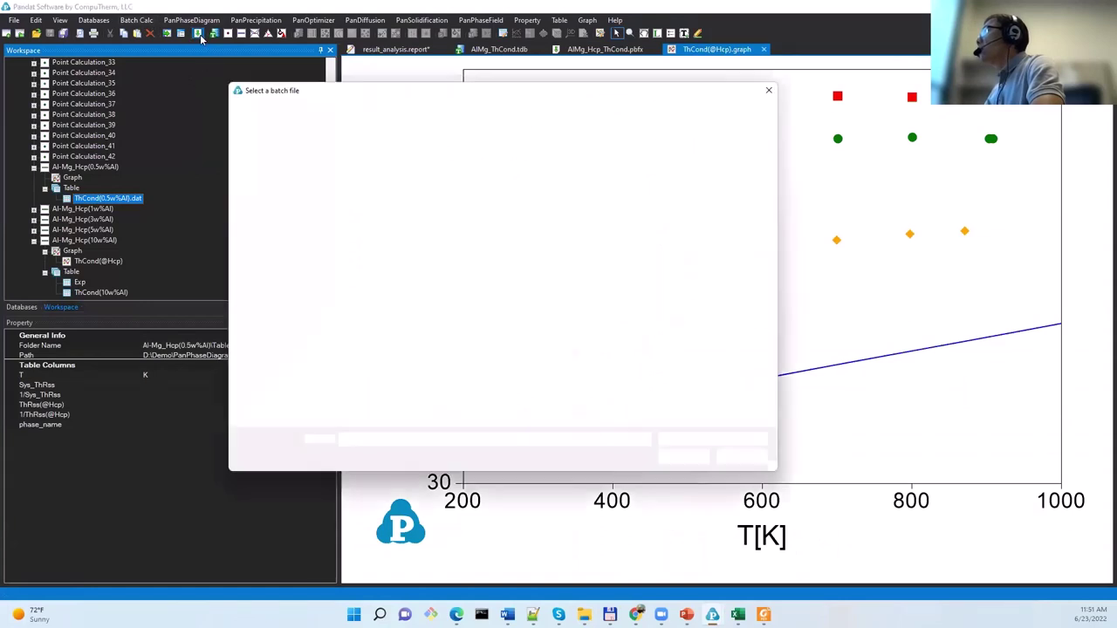
left_click(583, 116)
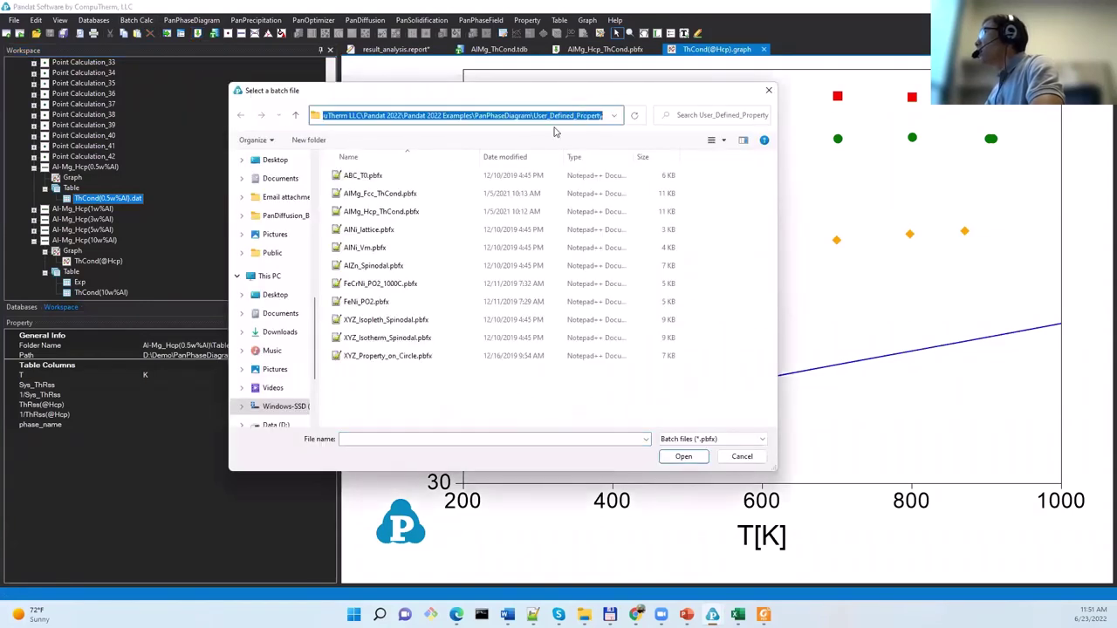
key("ctrl+v")
key("Return")
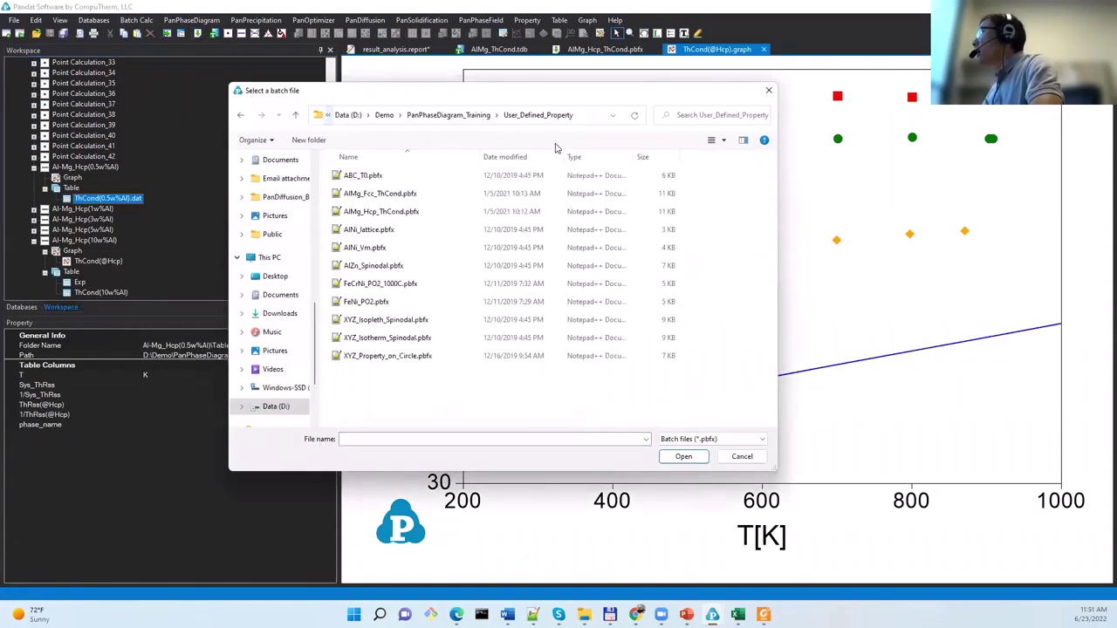
left_click(408, 214)
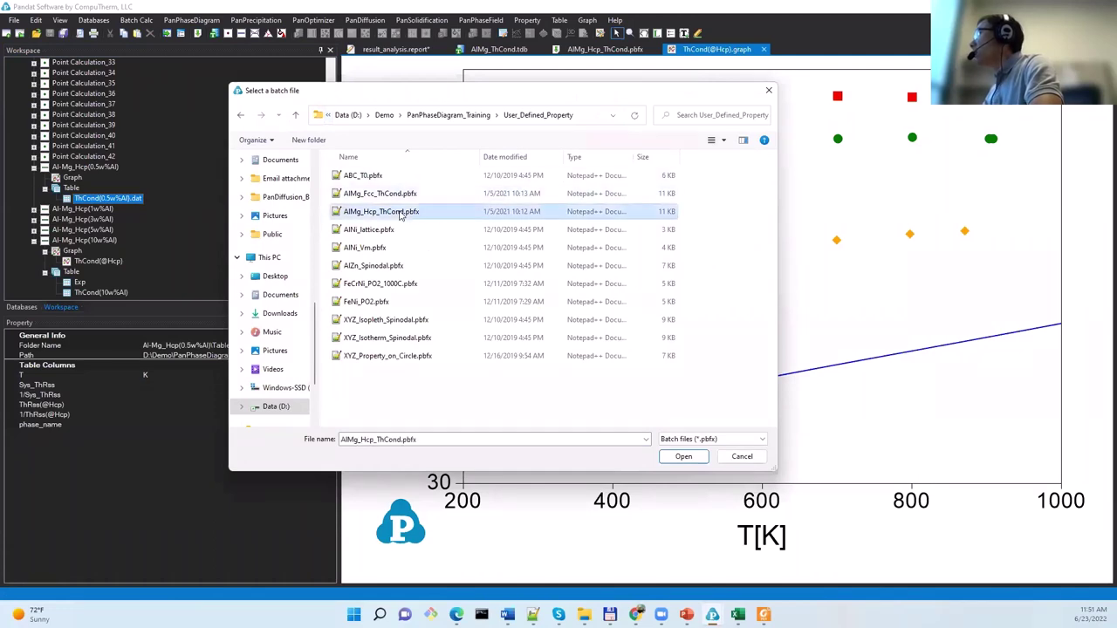
left_click(678, 457)
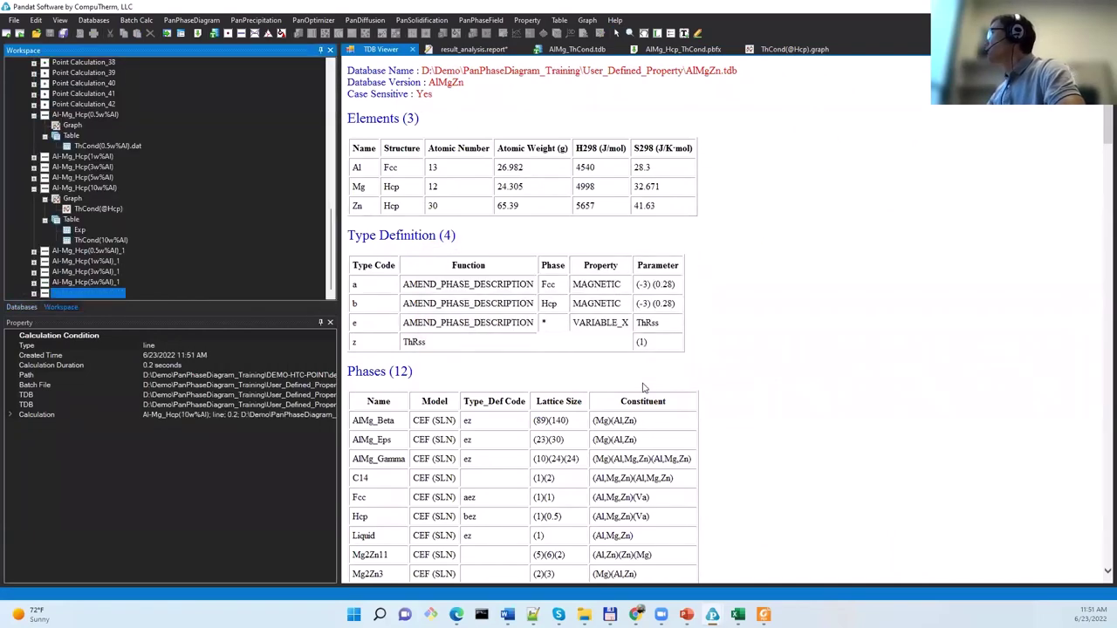
left_click(35, 292)
double_click(89, 220)
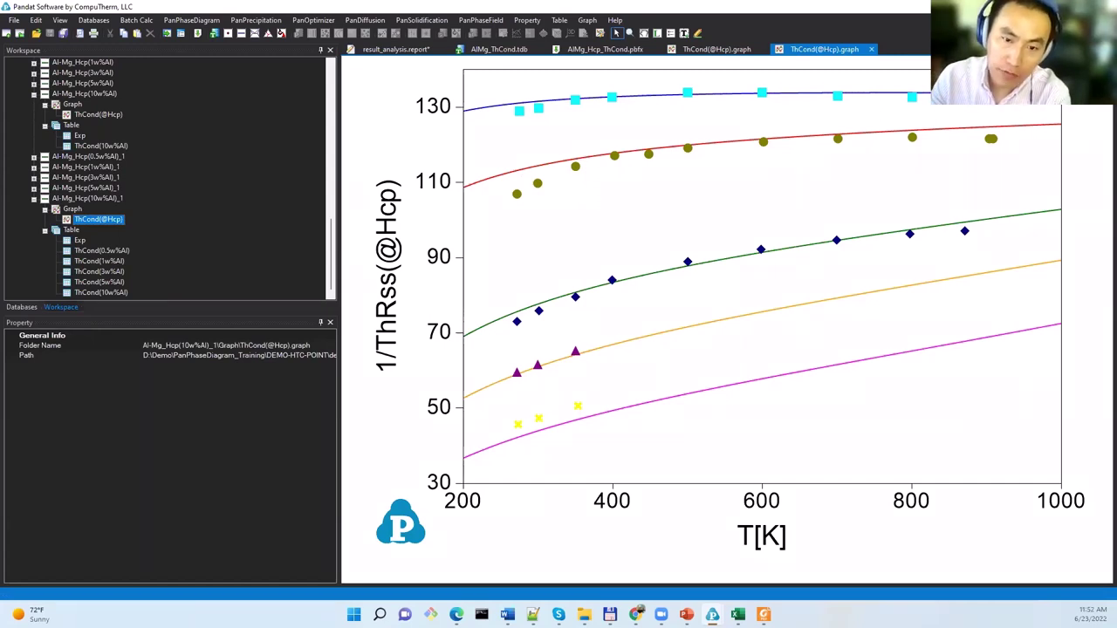
mouse_move(662, 611)
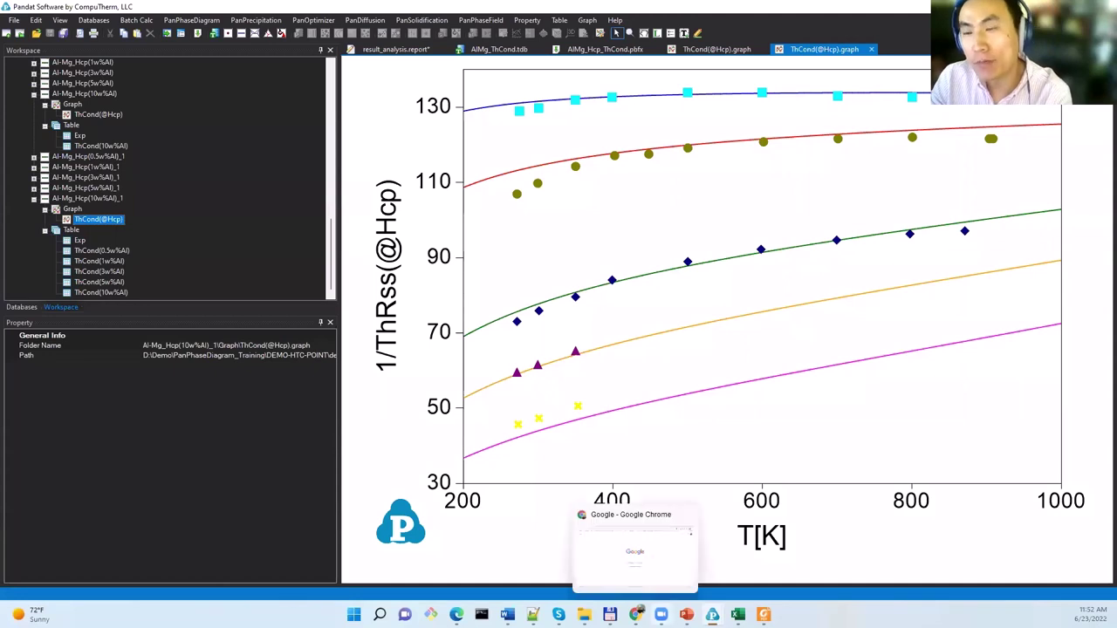